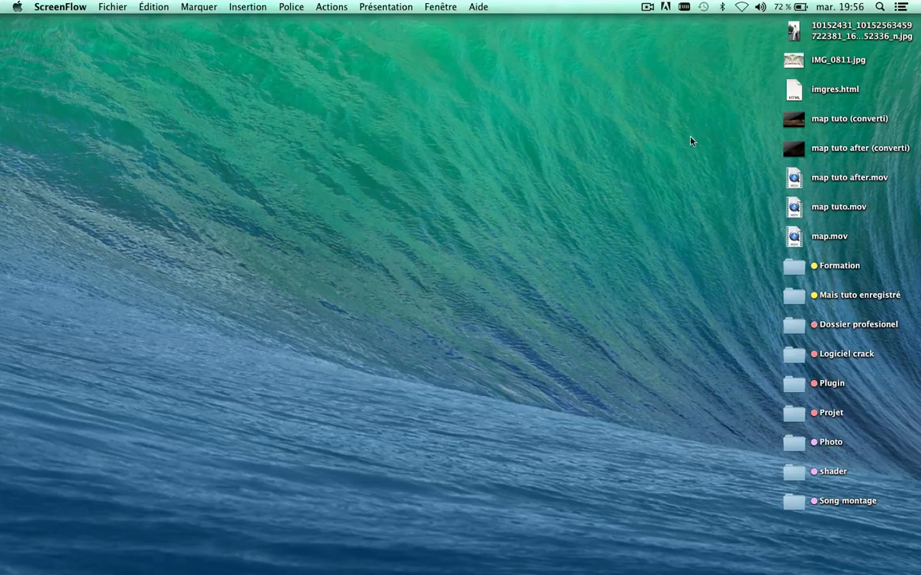
# - Play the "map tuto (converti)" video from the desktop in full screen, then close it
pyautogui.doubleClick(795, 118)
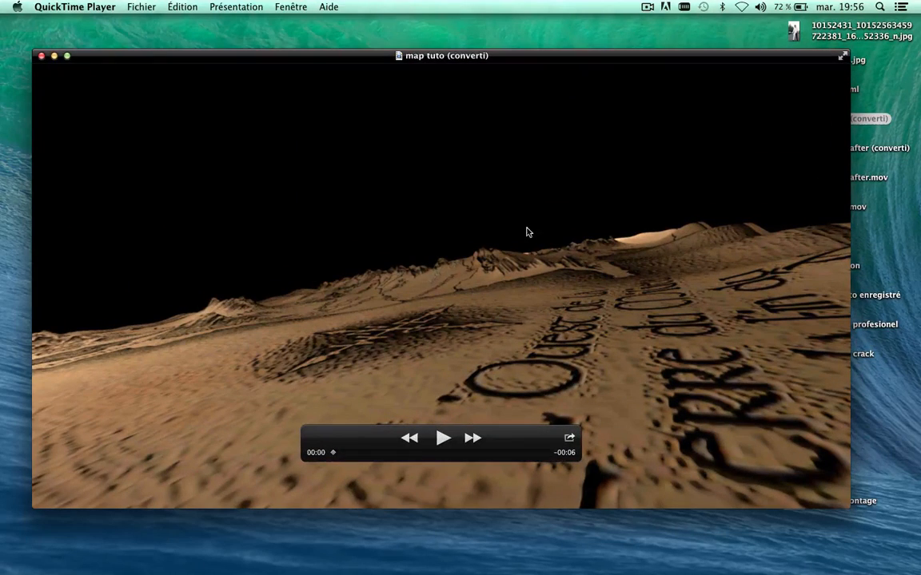
pyautogui.click(842, 58)
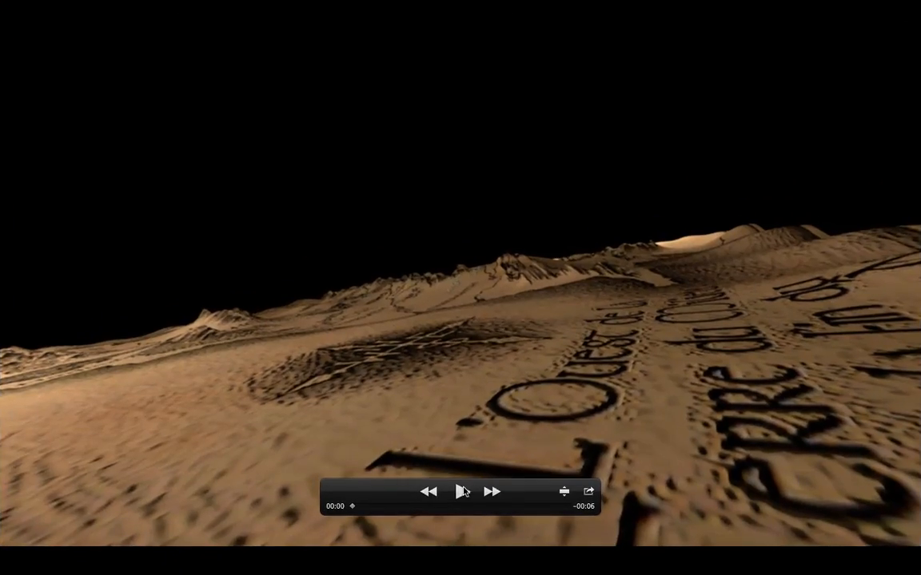
pyautogui.click(462, 492)
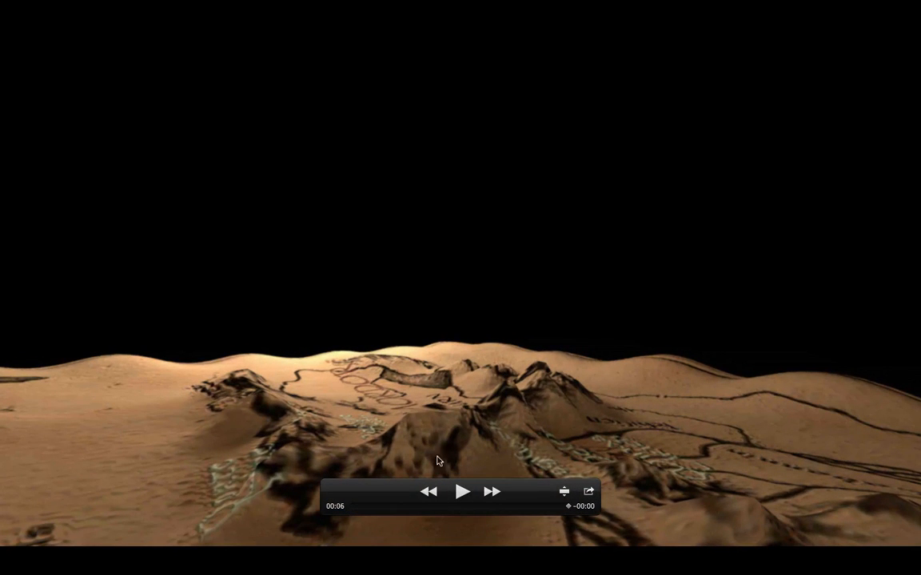
pyautogui.press('Escape')
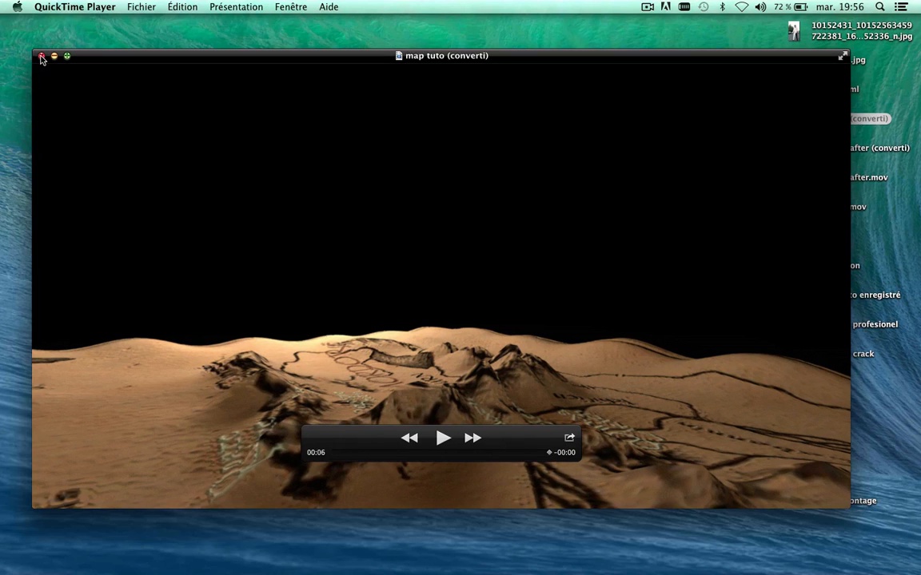
pyautogui.click(42, 58)
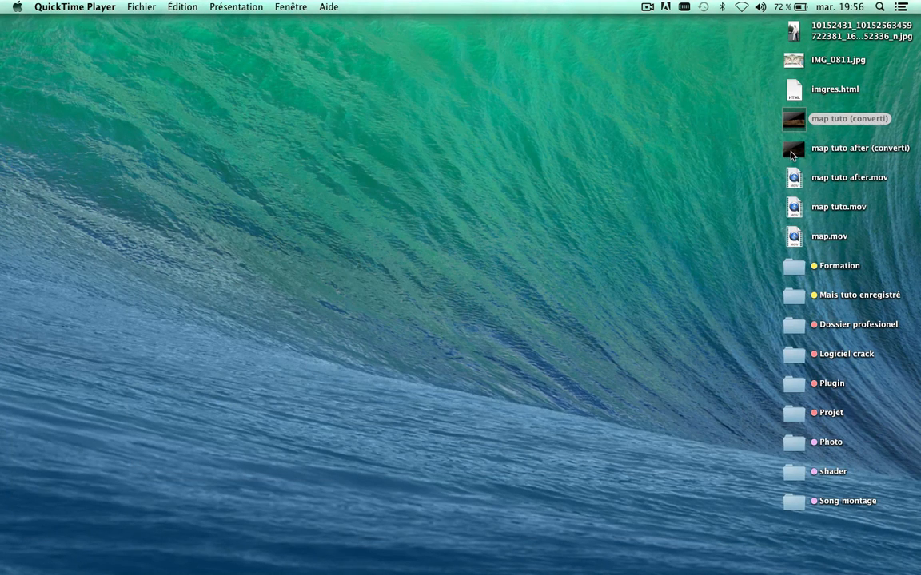
# - Watch the "map tuto after (converti)" video in full screen and close its player window
pyautogui.doubleClick(793, 150)
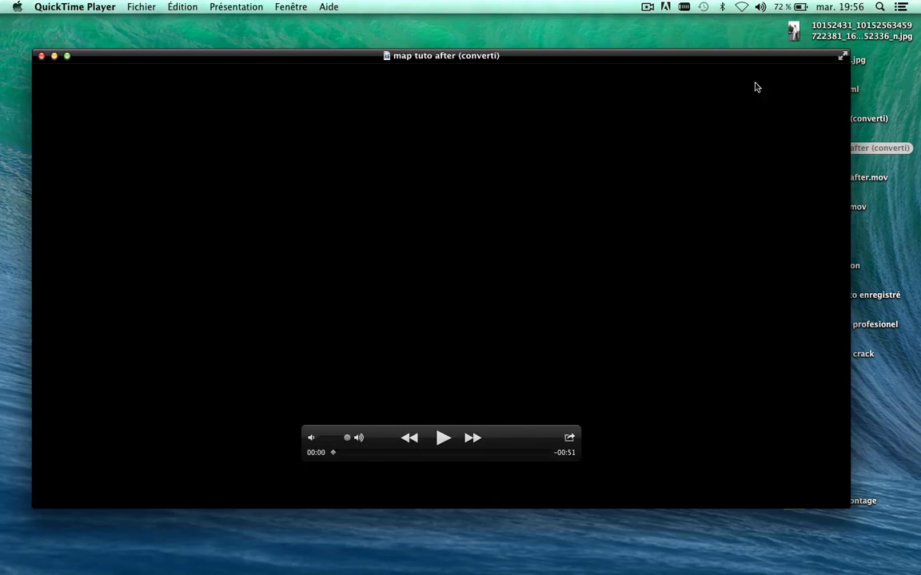
pyautogui.click(842, 57)
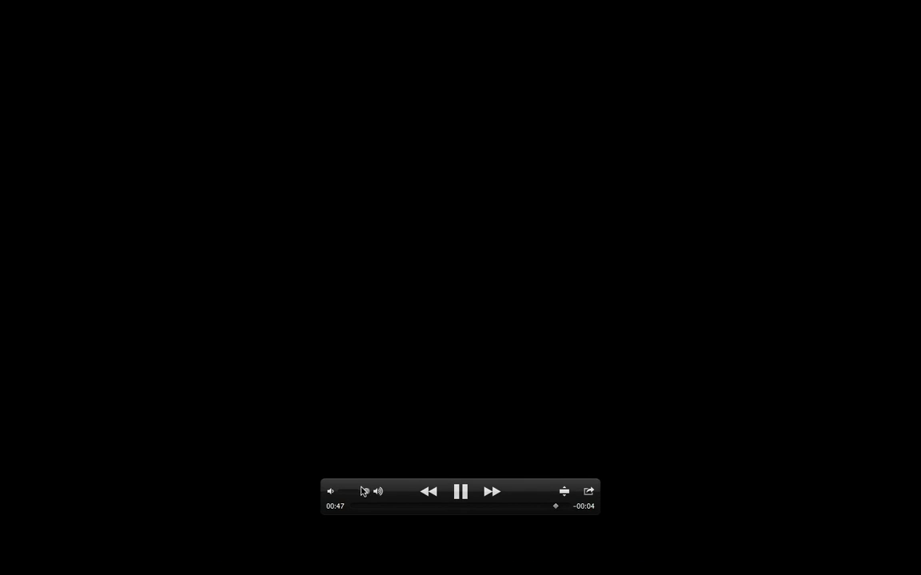
pyautogui.press('space')
pyautogui.press('Escape')
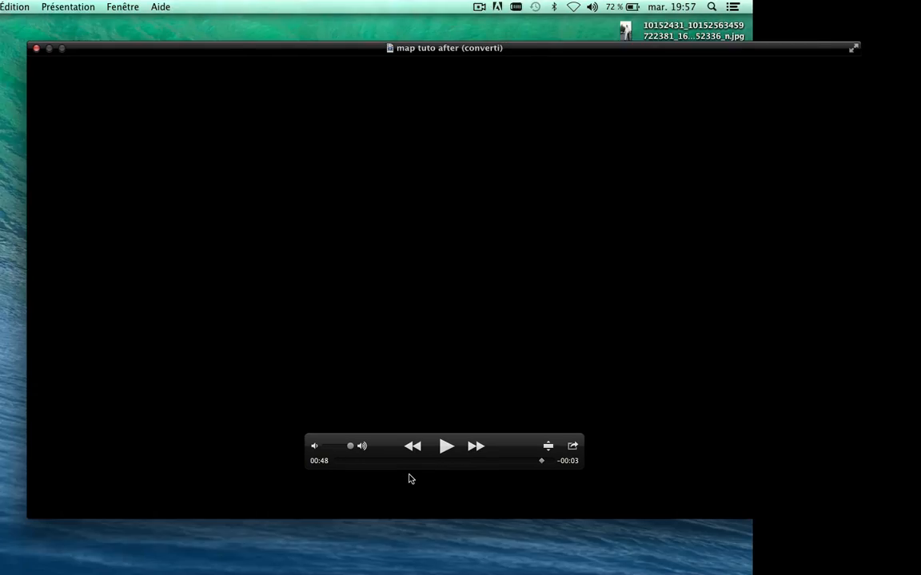
pyautogui.click(41, 55)
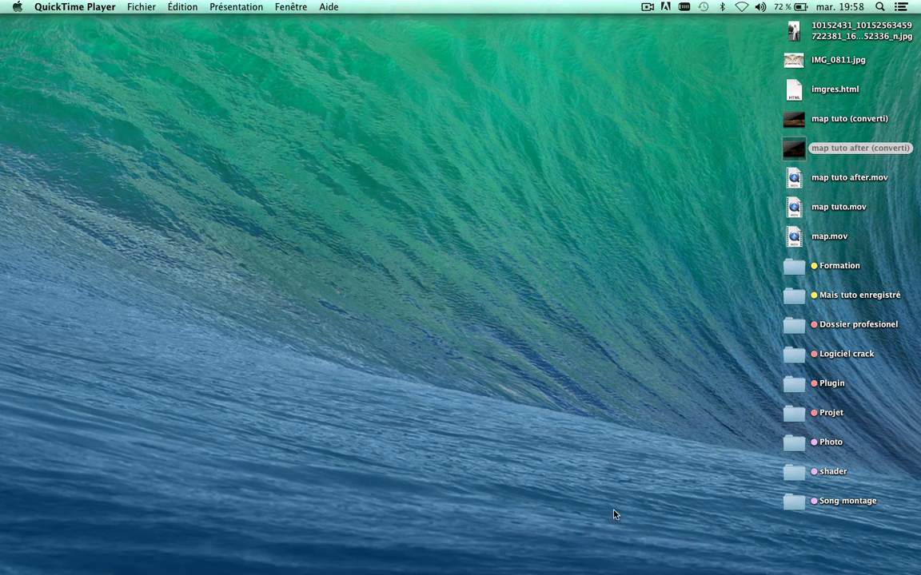
# - Switch to CINEMA 4D and create a new material with its Spécularité channel turned off
pyautogui.moveTo(653, 562)
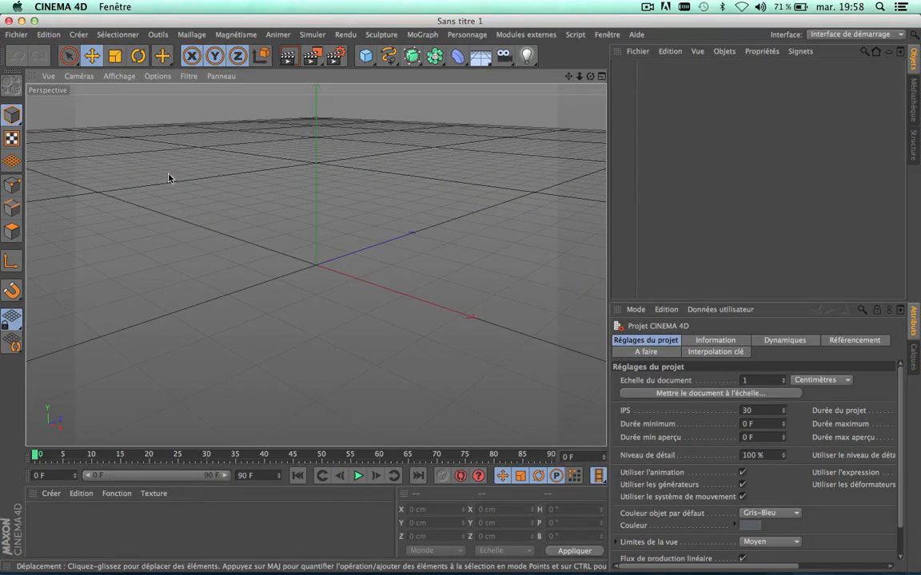
pyautogui.keyDown('alt'); pyautogui.moveTo(284, 304); pyautogui.dragTo(286, 289); pyautogui.keyUp('alt')
pyautogui.scroll(-5, 287, 289)
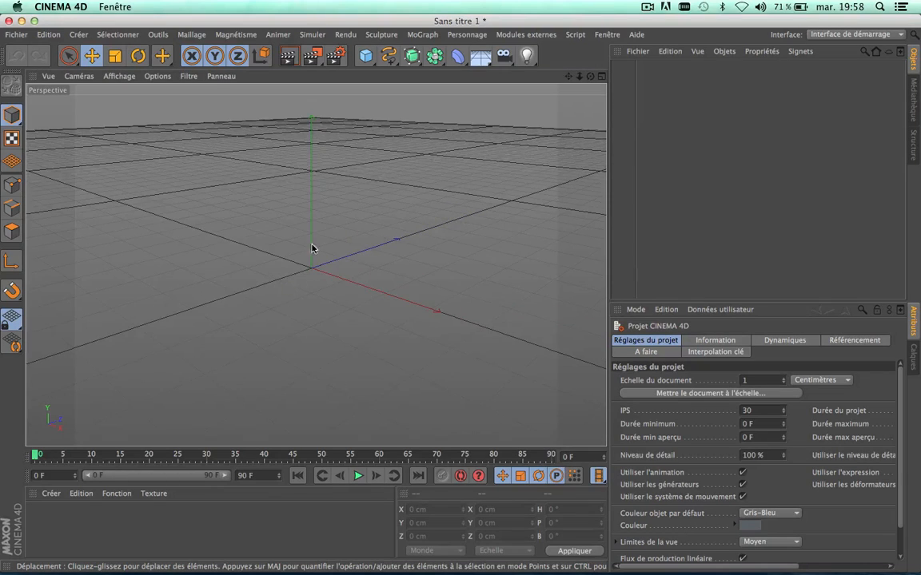
pyautogui.scroll(6, 322, 187)
pyautogui.scroll(-2, 323, 187)
pyautogui.scroll(2, 284, 342)
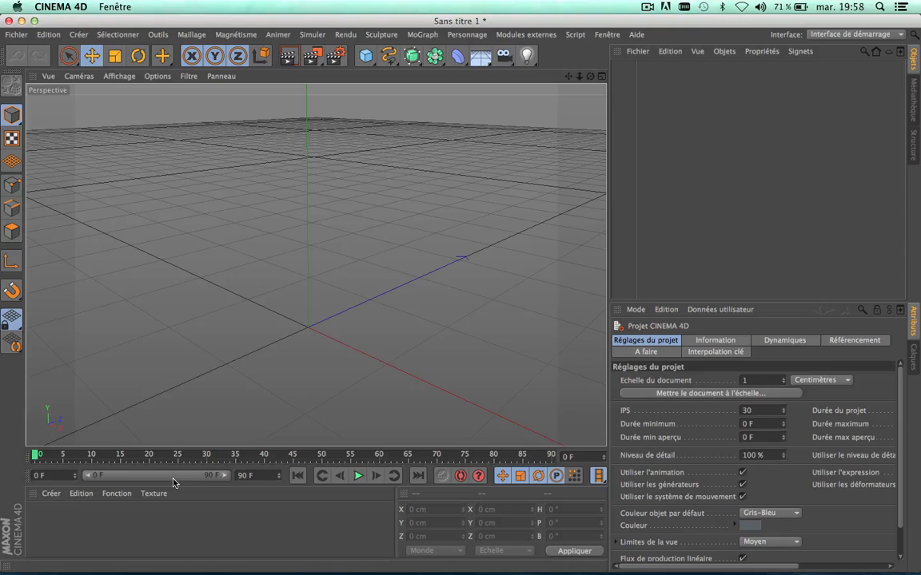
pyautogui.doubleClick(57, 540)
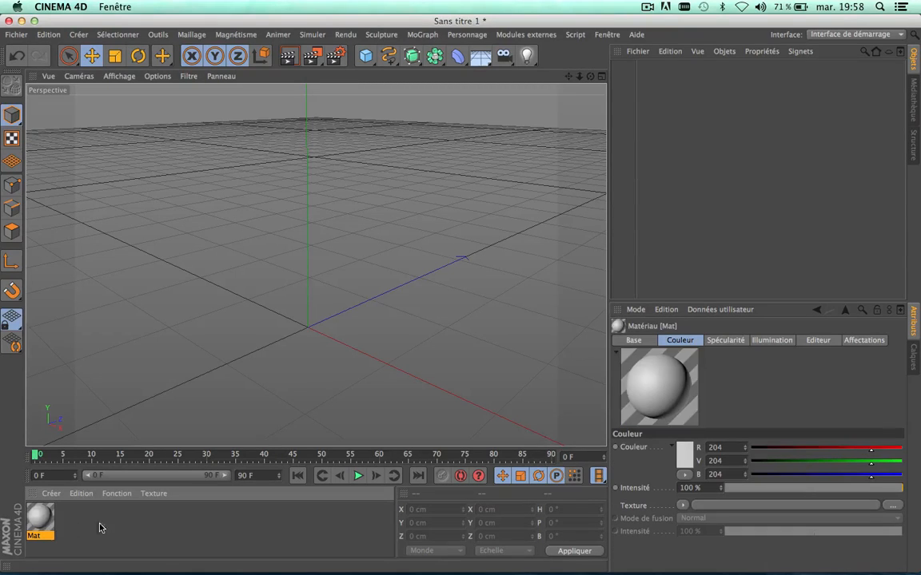
pyautogui.doubleClick(39, 515)
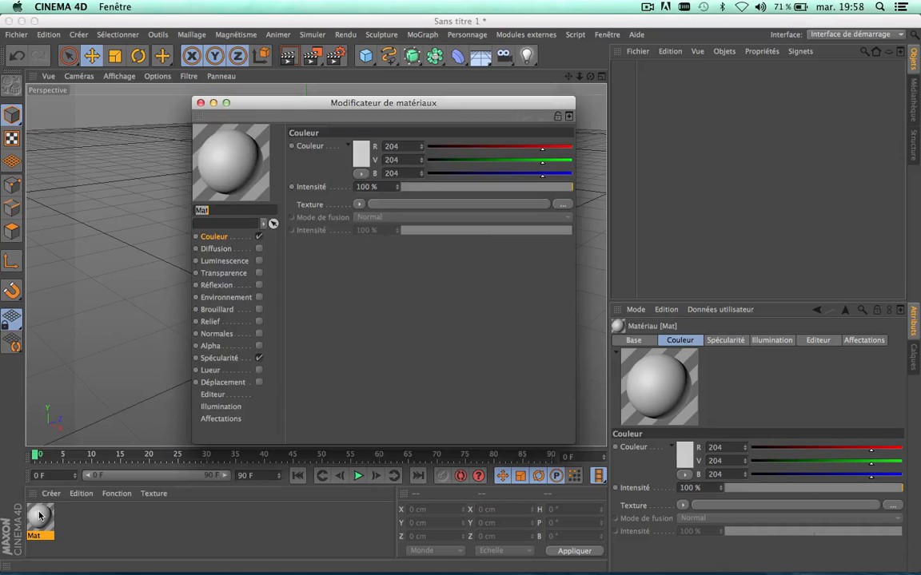
pyautogui.click(258, 358)
# - Load ouest_terre_du_milieu.jpg from Téléchargements as the material's Couleur texture, accepting a copy of the image in the project location
pyautogui.click(361, 204)
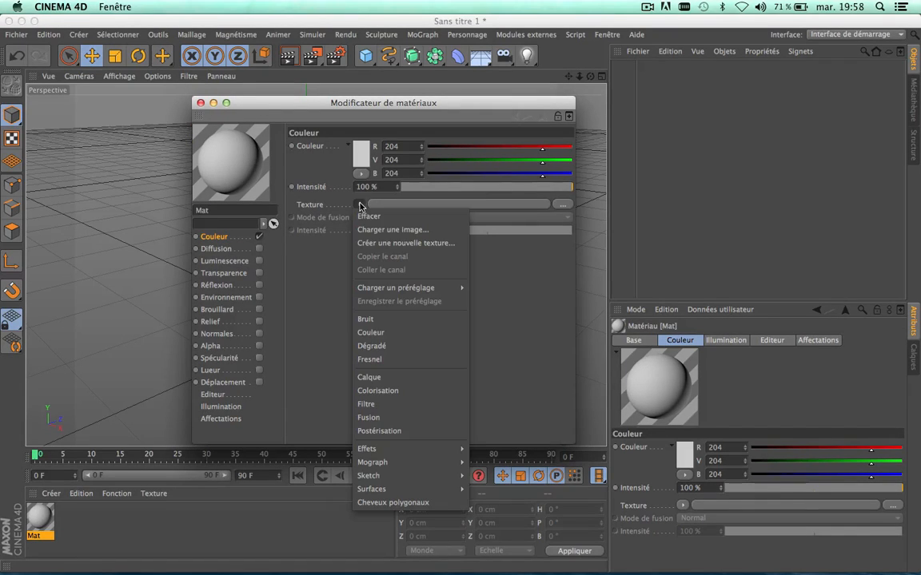
pyautogui.click(374, 230)
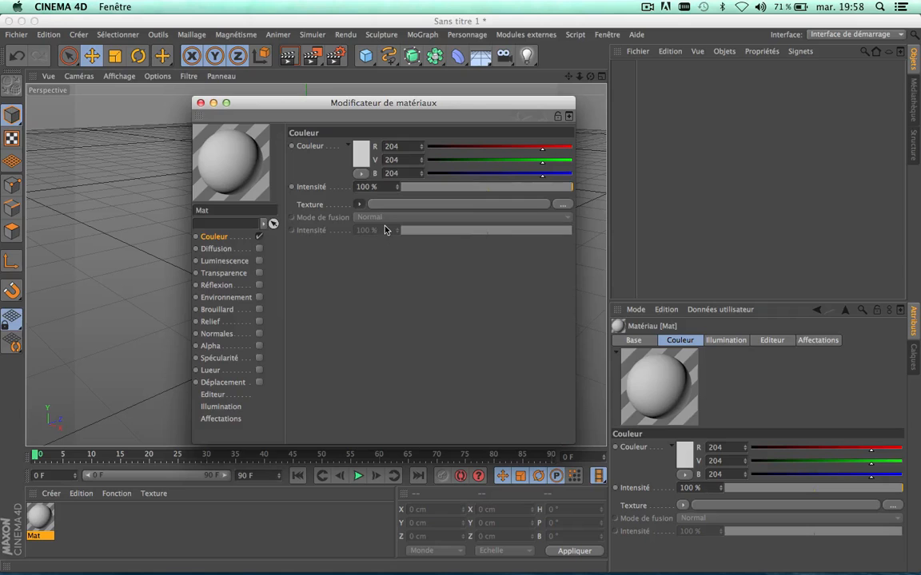
pyautogui.scroll(-2, 382, 356)
pyautogui.scroll(-10, 382, 356)
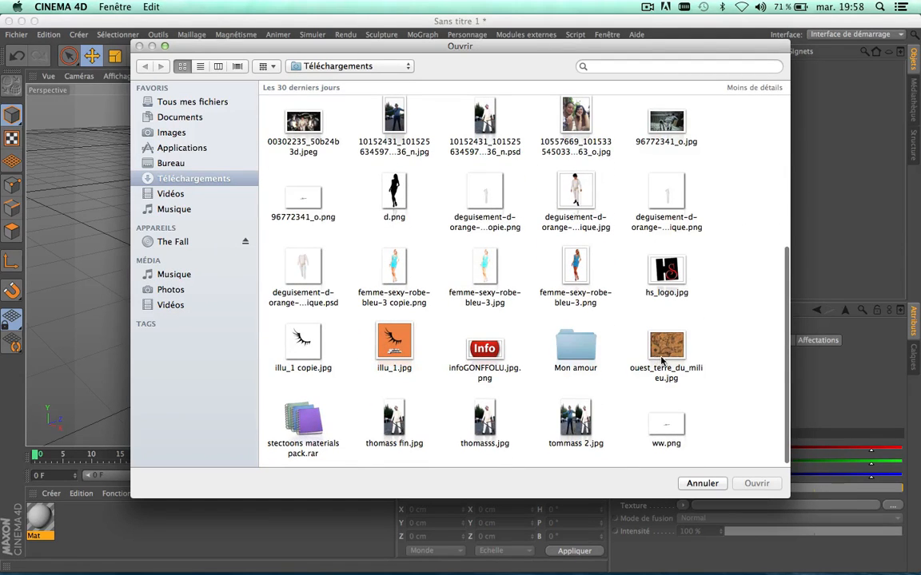
pyautogui.doubleClick(672, 348)
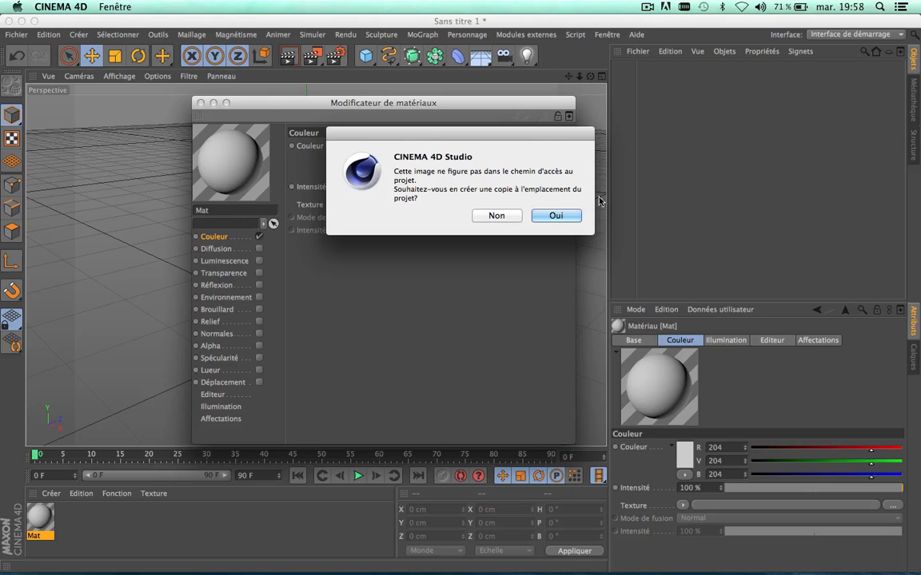
pyautogui.click(556, 215)
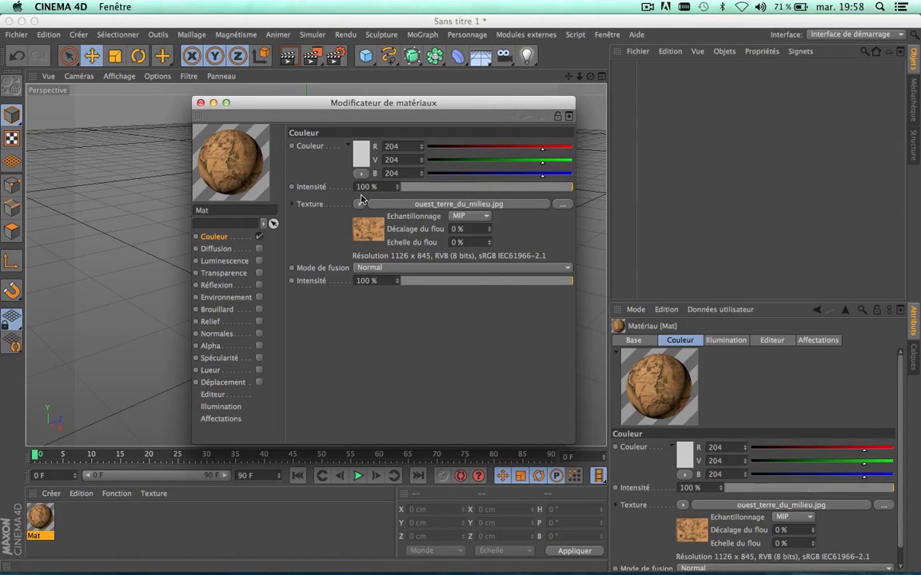
# - Enable the material's Relief channel and paste the texture copied from the Couleur channel into it
pyautogui.click(358, 204)
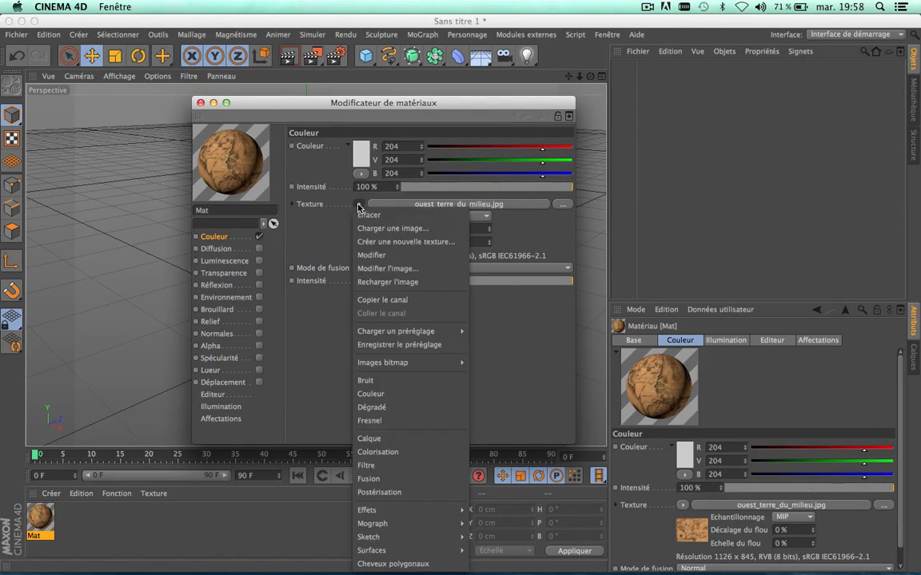
pyautogui.click(370, 301)
pyautogui.click(210, 321)
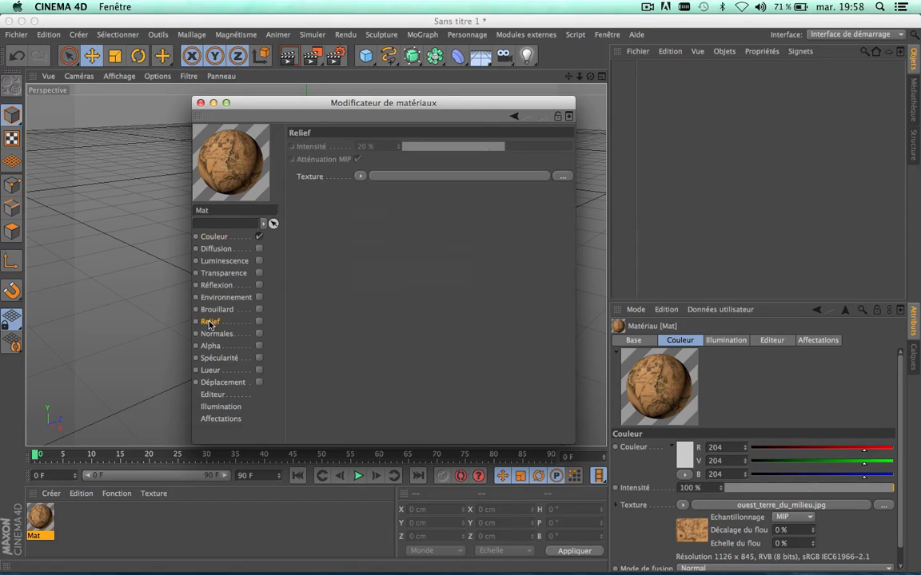
pyautogui.click(259, 321)
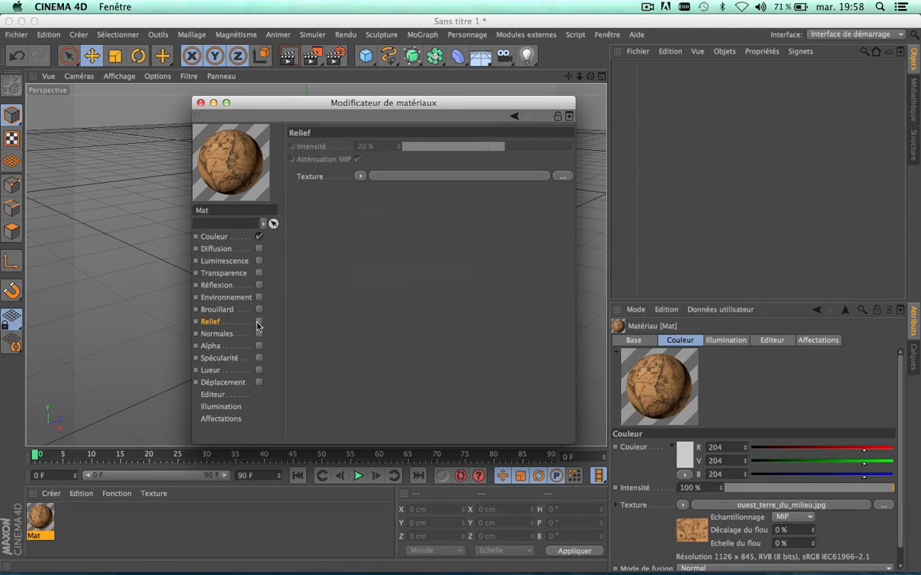
pyautogui.click(360, 177)
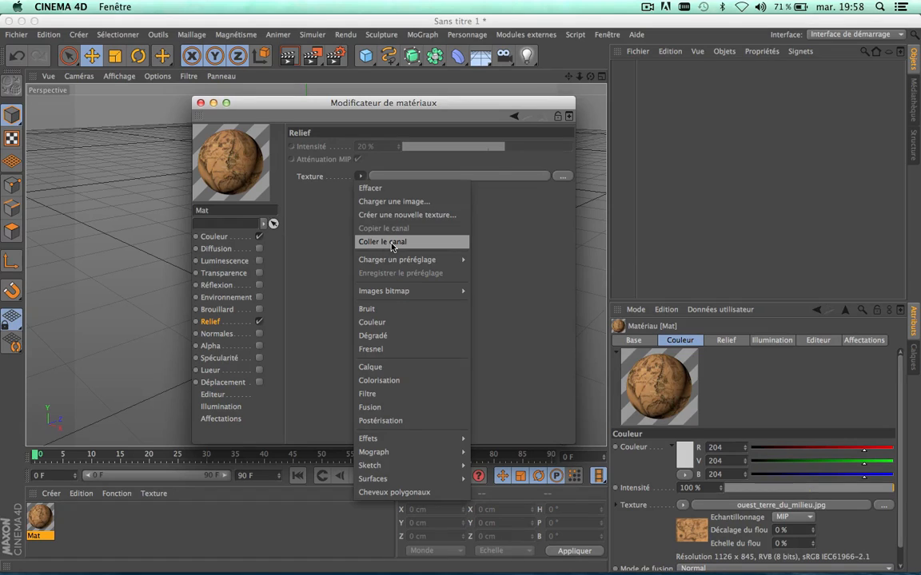
pyautogui.click(375, 242)
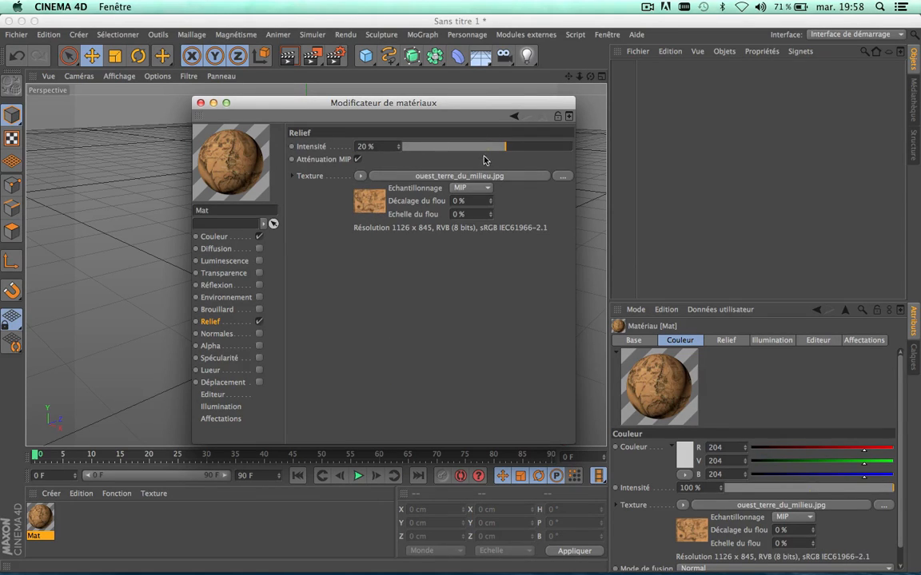
# - Open the Relief texture's image settings and raise its Exposition to 0.83
pyautogui.click(370, 201)
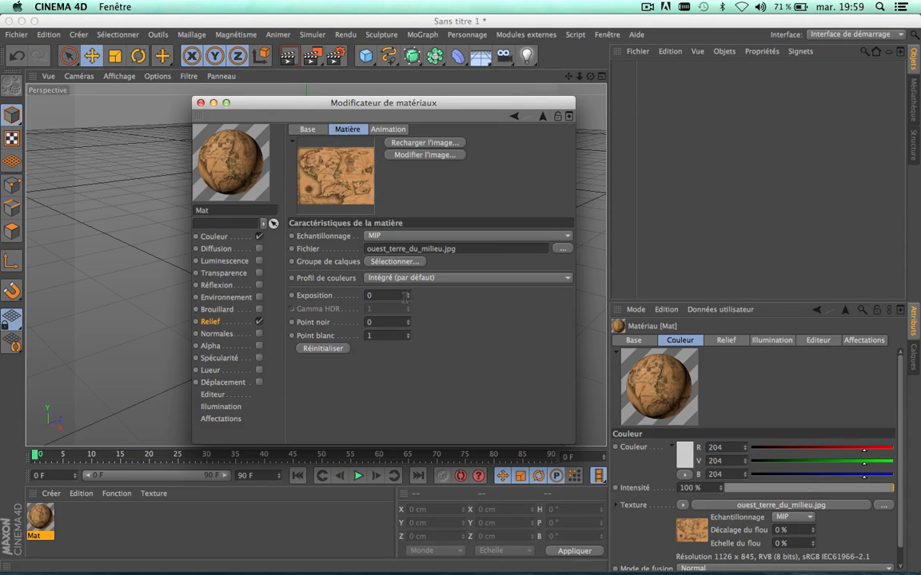
pyautogui.moveTo(406, 295); pyautogui.dragTo(406, 278)
pyautogui.moveTo(406, 278); pyautogui.dragTo(408, 297)
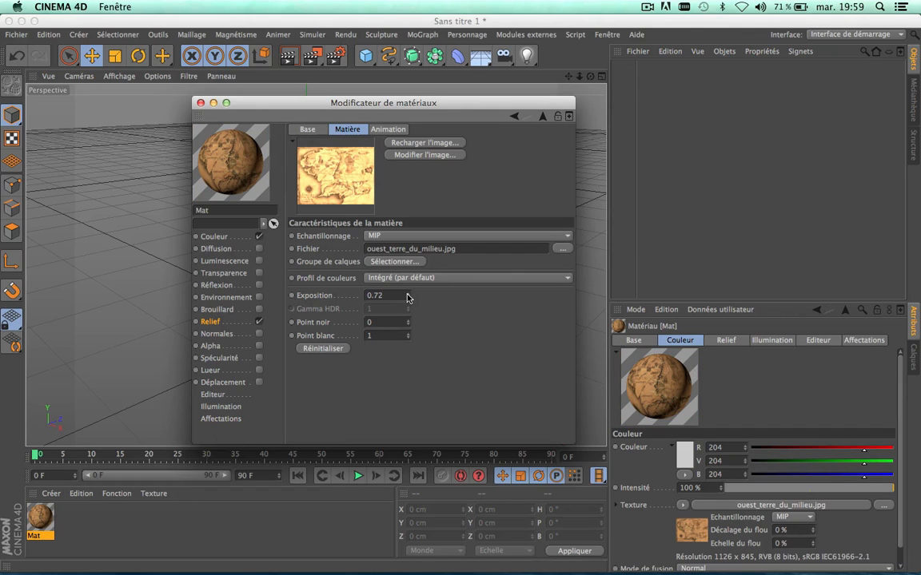
pyautogui.moveTo(407, 297); pyautogui.dragTo(407, 298)
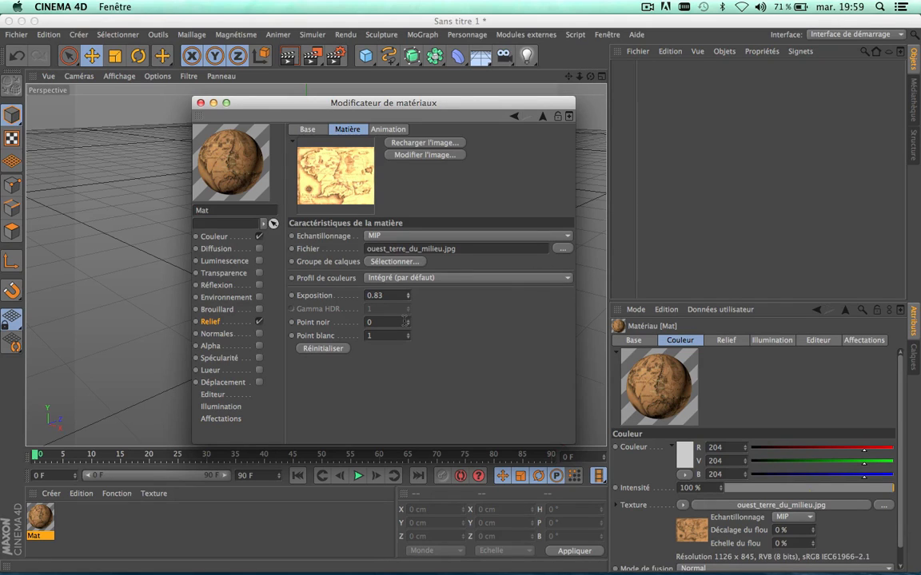
# - Raise the Point noir of the Relief texture to 0.58 to strengthen the map's contrast
pyautogui.moveTo(407, 326); pyautogui.dragTo(407, 328)
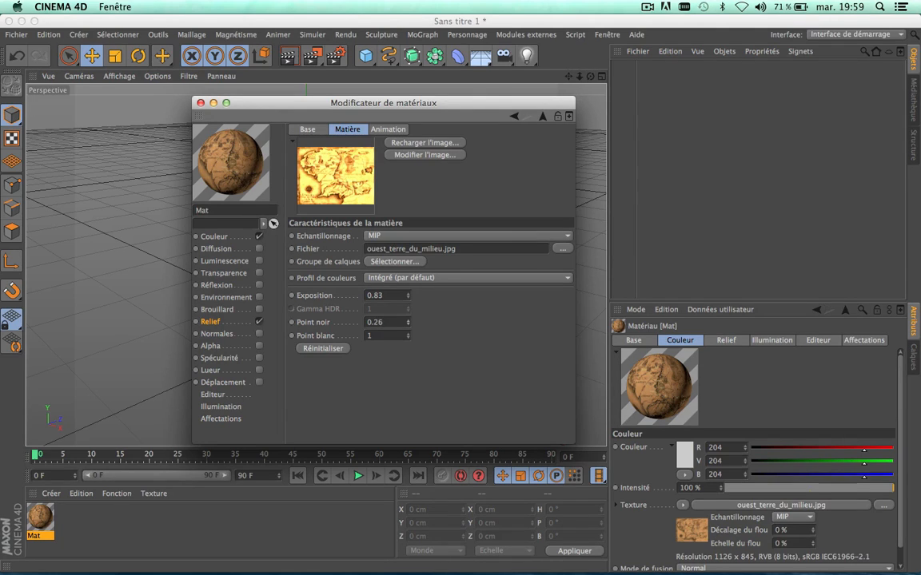
pyautogui.moveTo(407, 326); pyautogui.dragTo(408, 322)
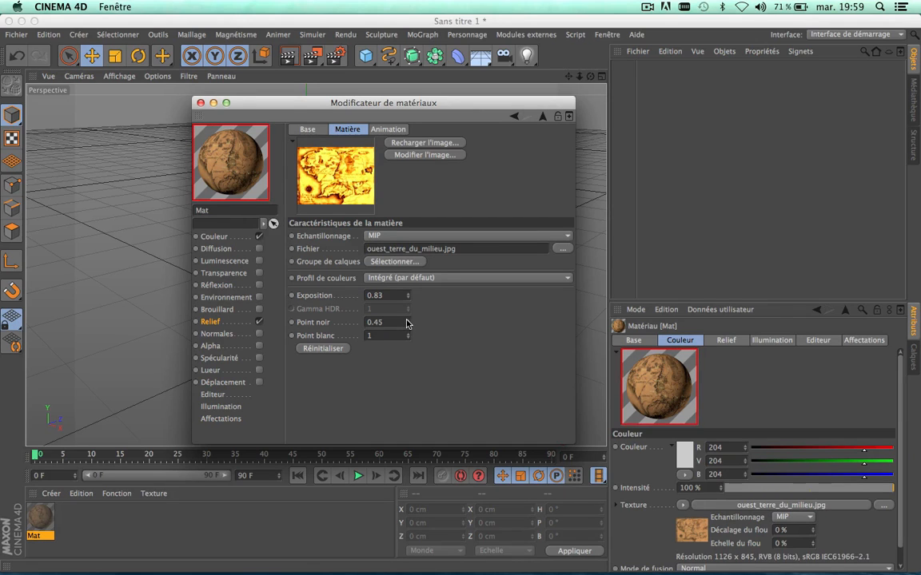
pyautogui.click(406, 319)
pyautogui.click(406, 319)
pyautogui.click(405, 319)
pyautogui.click(406, 320)
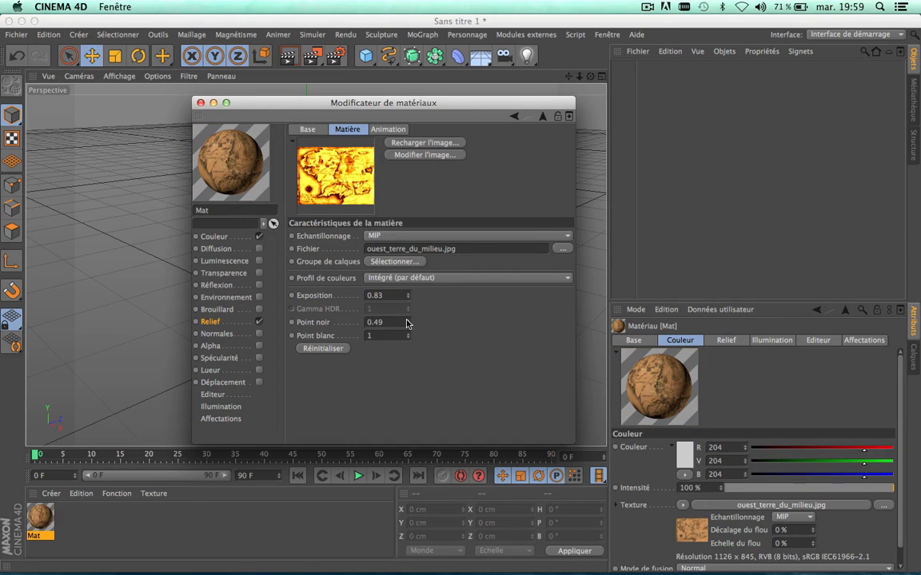
pyautogui.click(406, 320)
pyautogui.click(406, 320)
pyautogui.click(406, 320)
pyautogui.click(406, 320)
pyautogui.click(406, 320)
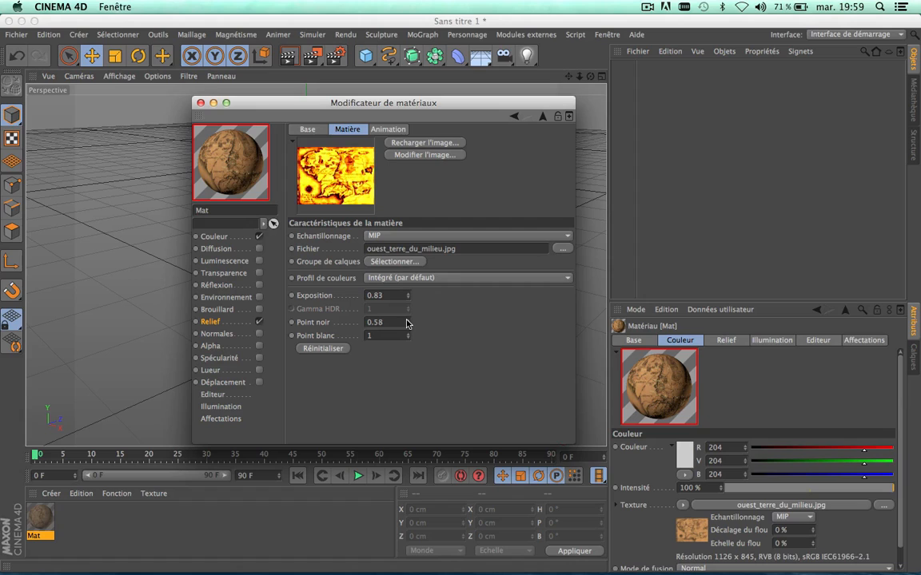
pyautogui.click(406, 320)
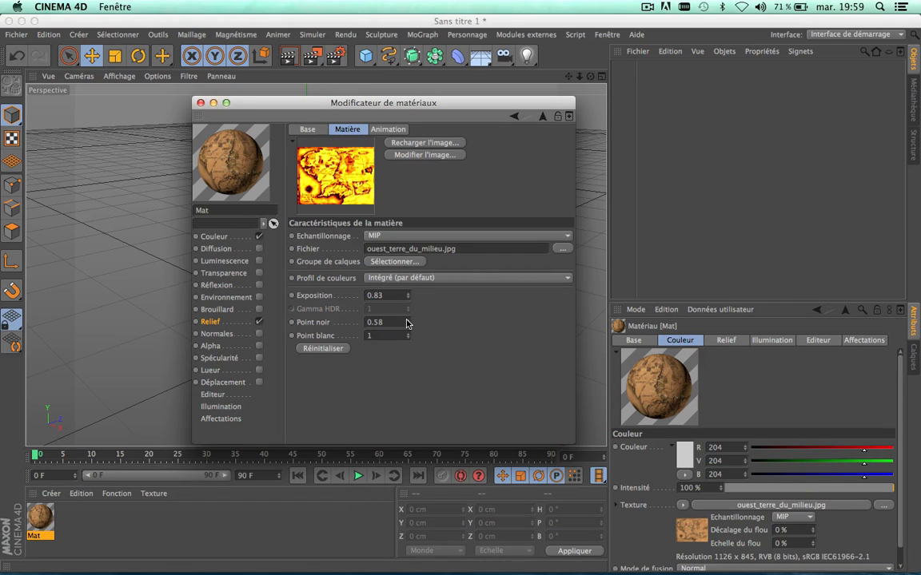
# - Try an Exposition of 1.06 on the Relief texture, then restore it to 0.83
pyautogui.moveTo(407, 296); pyautogui.dragTo(408, 297)
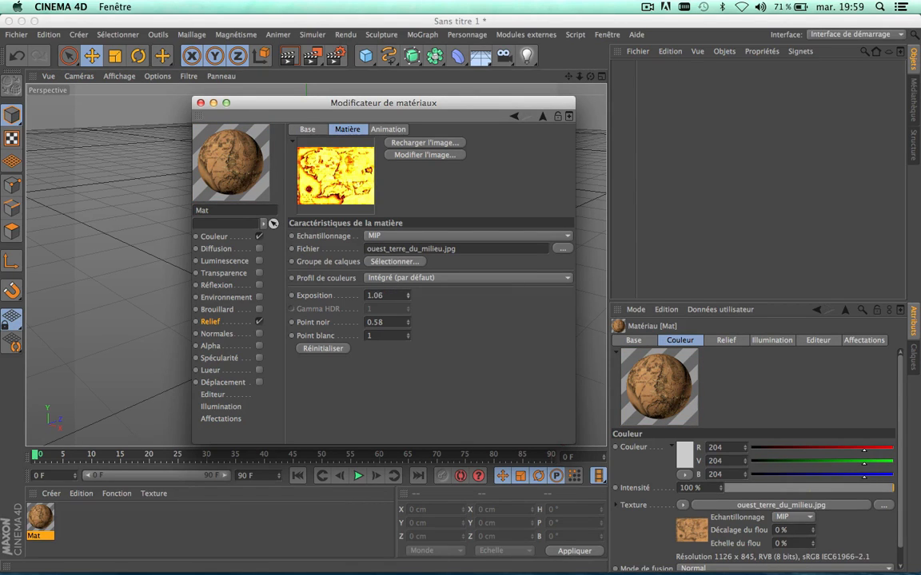
pyautogui.moveTo(407, 296); pyautogui.dragTo(408, 296)
pyautogui.moveTo(407, 296); pyautogui.dragTo(408, 299)
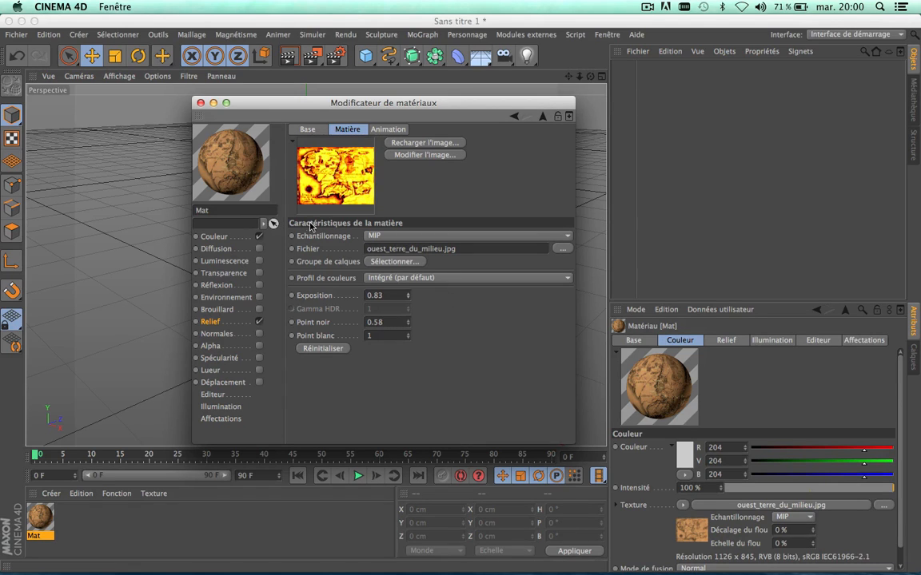
# - Close the material editor
pyautogui.click(201, 103)
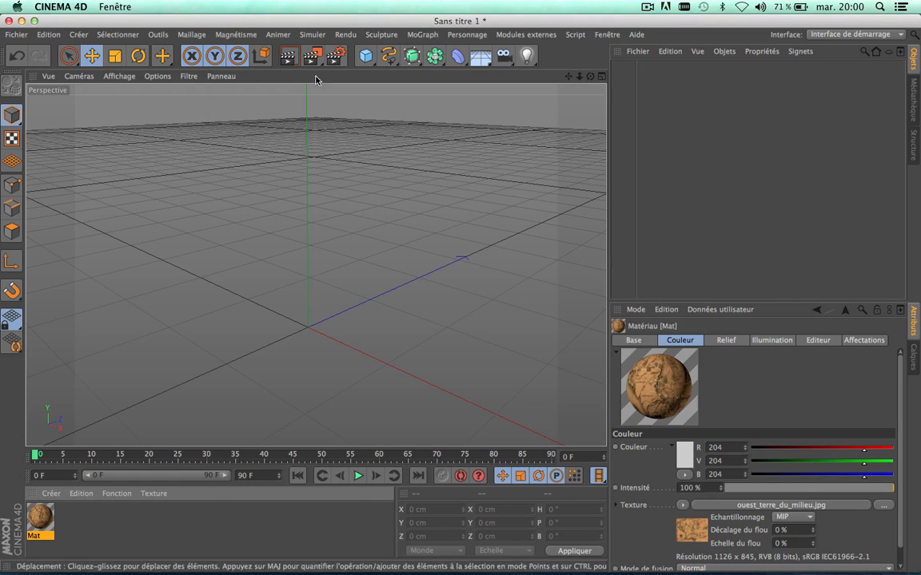
# - Add a Plan primitive to the scene and show it in the maximised top view (Haut)
pyautogui.click(367, 57)
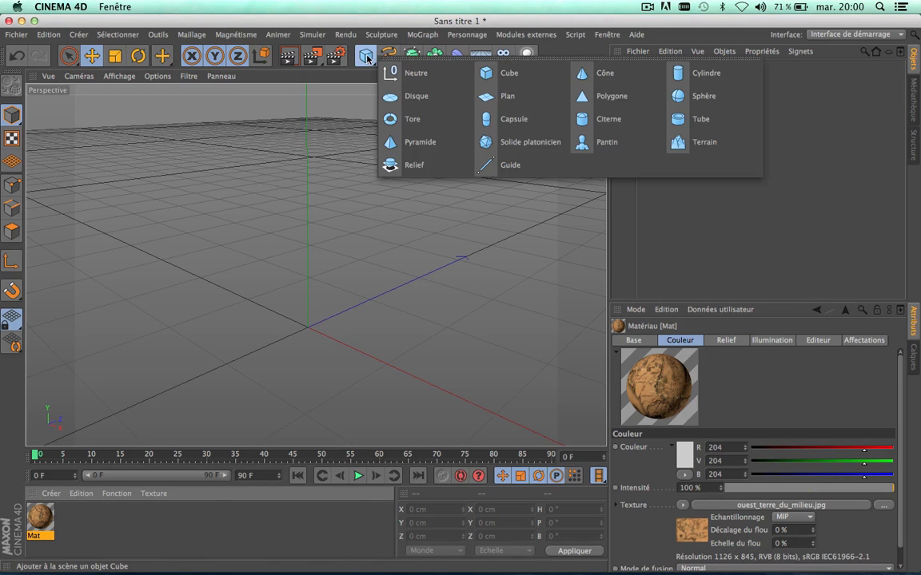
pyautogui.click(561, 91)
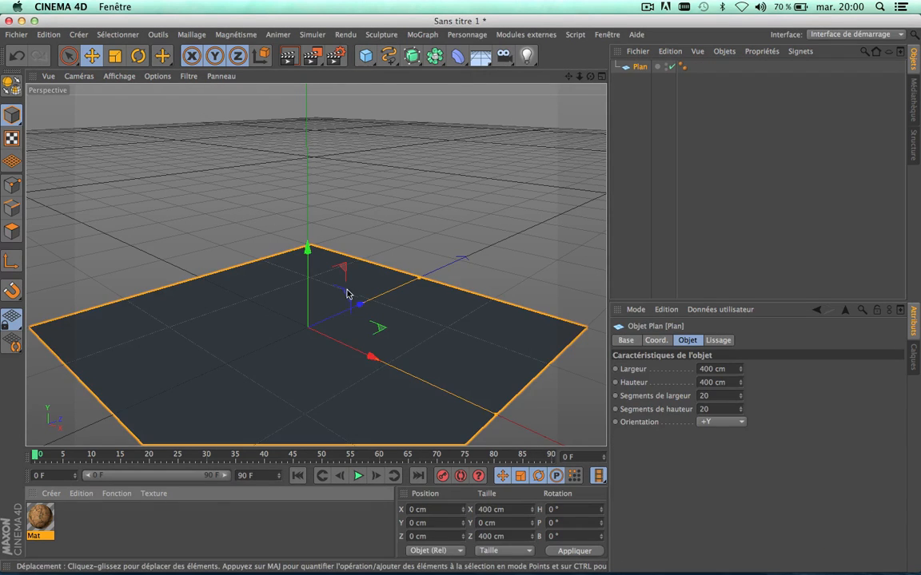
pyautogui.scroll(2, 346, 325)
pyautogui.click(120, 76)
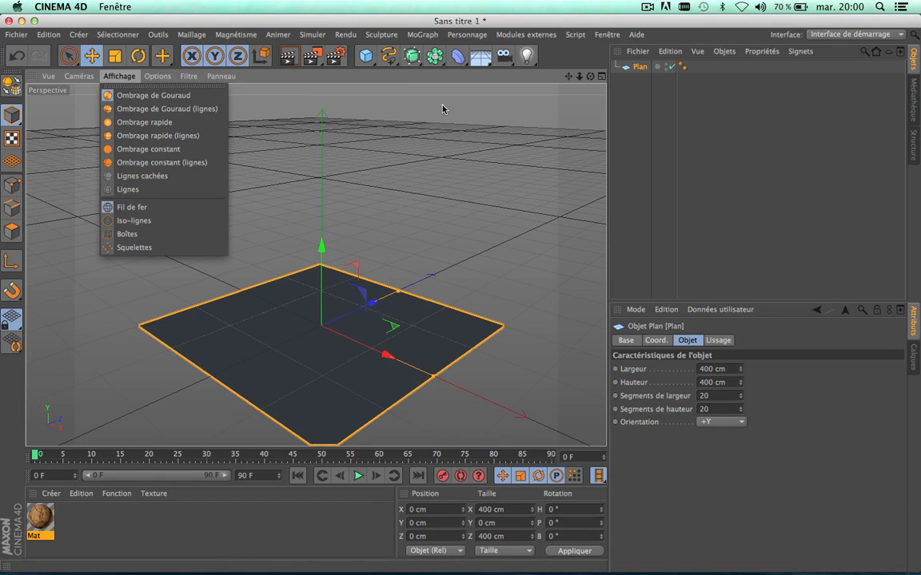
pyautogui.click(601, 76)
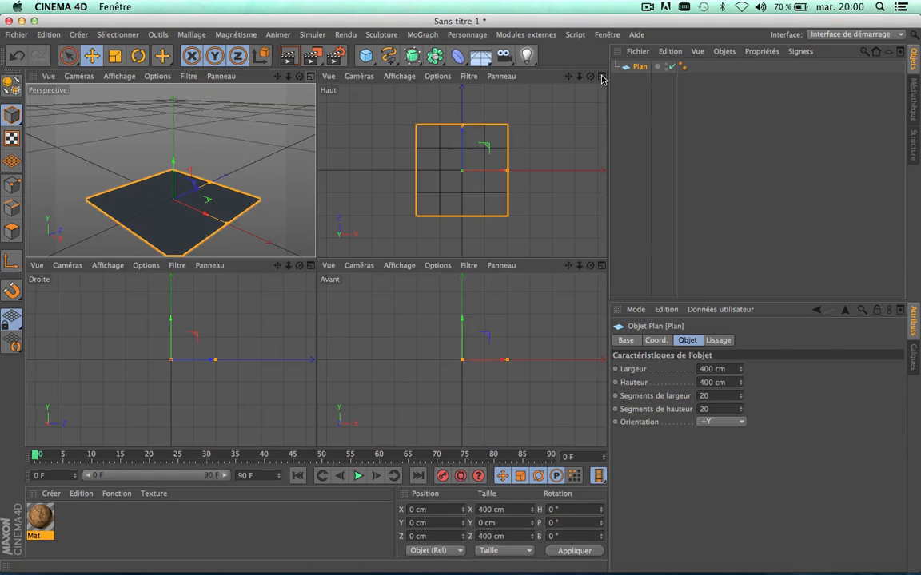
pyautogui.click(601, 76)
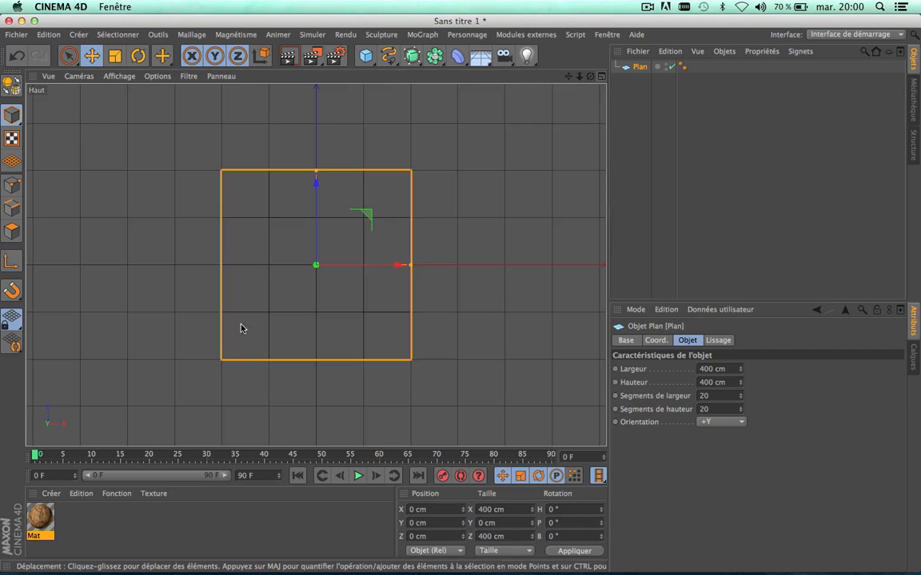
# - Set the top view's display to Fil de fer with Ombrage de Gouraud (lignes) so the plane's segments are drawn
pyautogui.scroll(2, 252, 344)
pyautogui.scroll(-3, 263, 359)
pyautogui.click(116, 76)
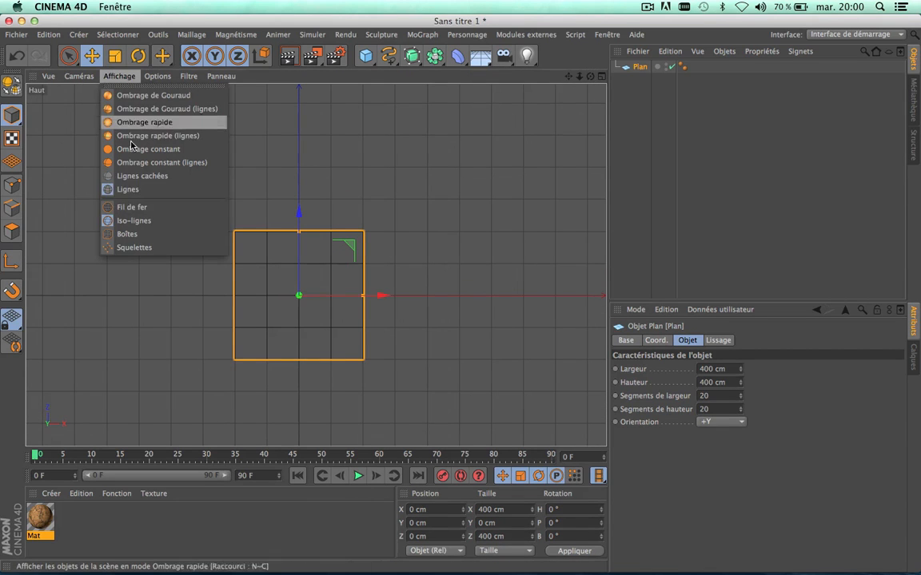
pyautogui.click(119, 190)
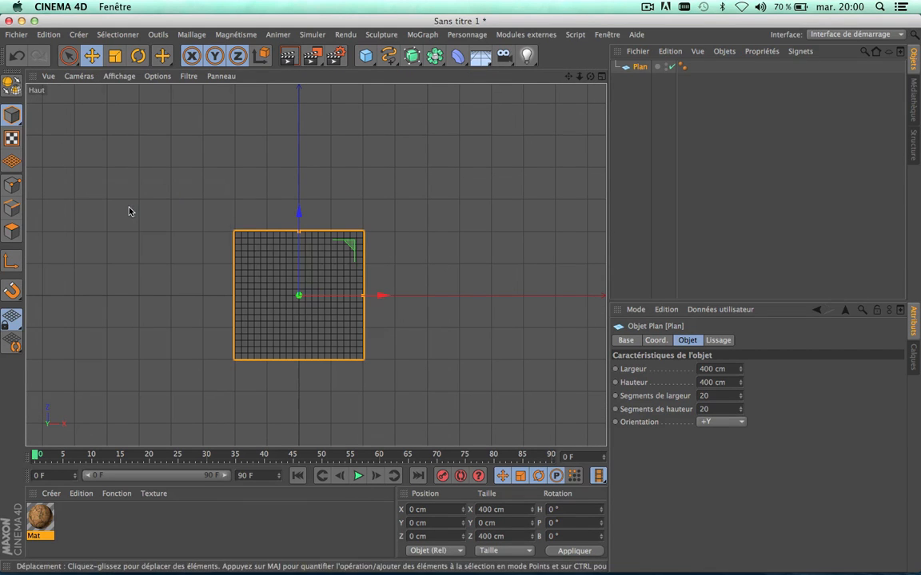
pyautogui.click(120, 76)
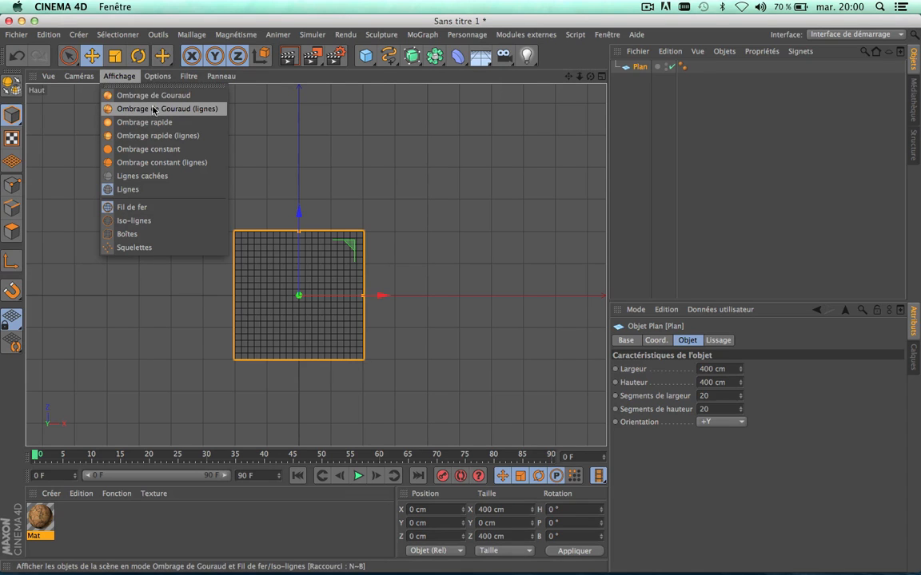
pyautogui.click(154, 109)
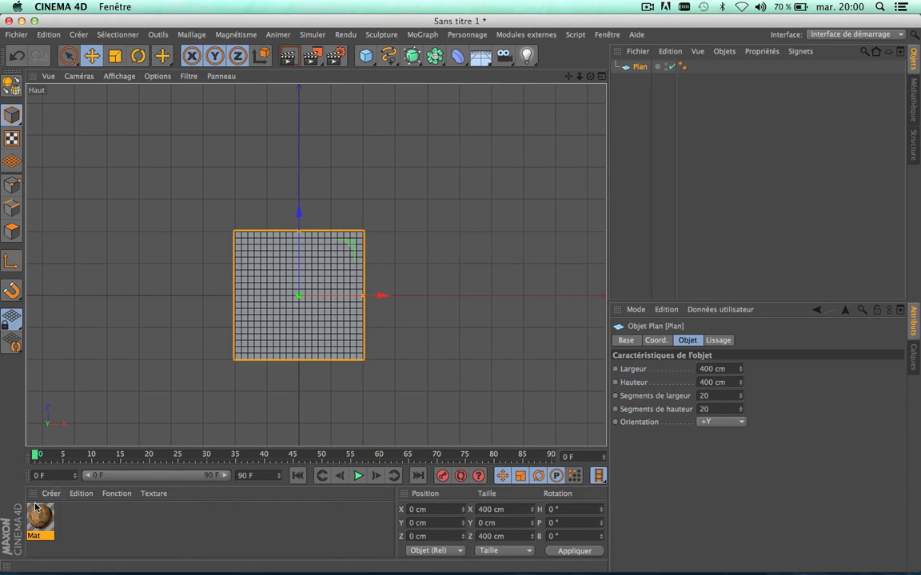
# - Apply the map material Mat to the plane
pyautogui.moveTo(36, 506); pyautogui.dragTo(272, 263)
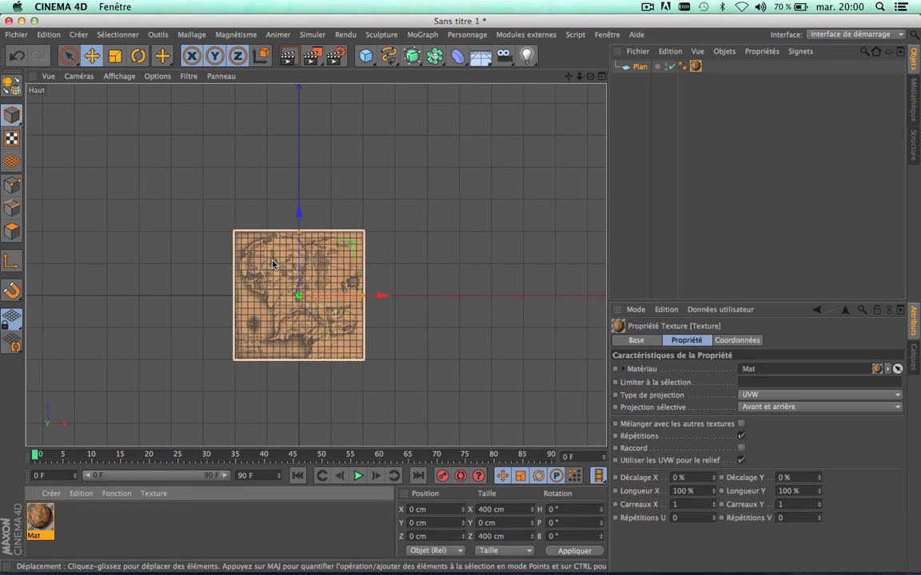
pyautogui.scroll(5, 281, 294)
pyautogui.scroll(-2, 281, 294)
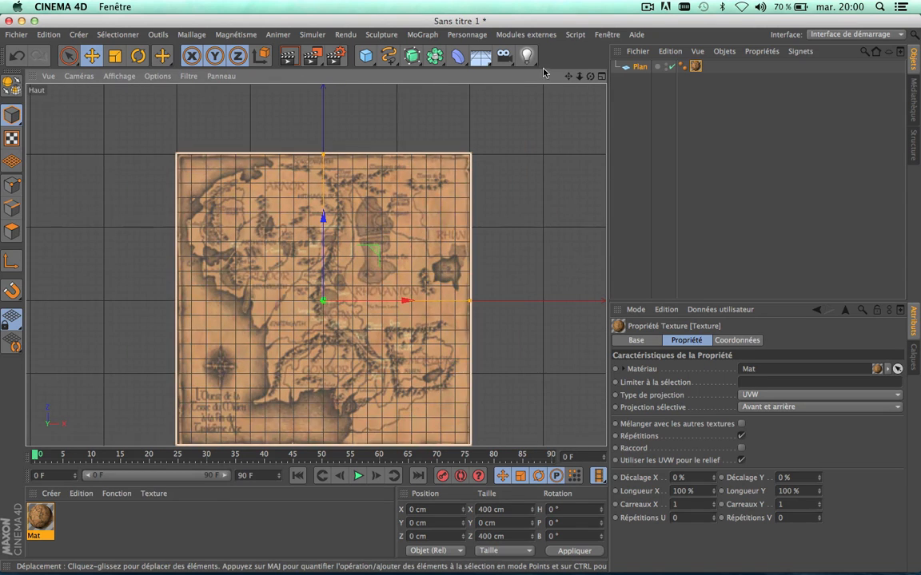
pyautogui.moveTo(569, 76); pyautogui.dragTo(552, 40)
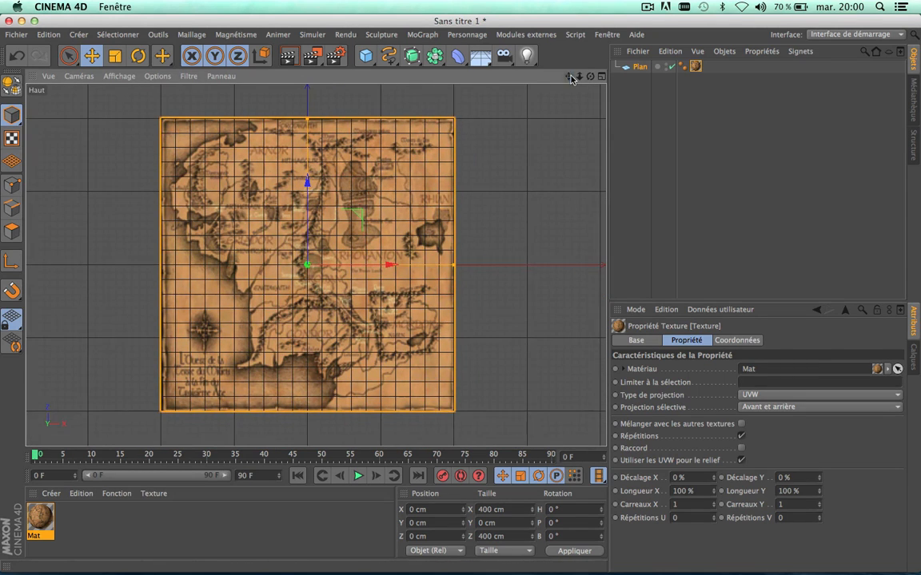
# - Widen the plane to about 529 cm to suit the map's proportions and set its segments to 128 in width and 105 in height
pyautogui.click(13, 116)
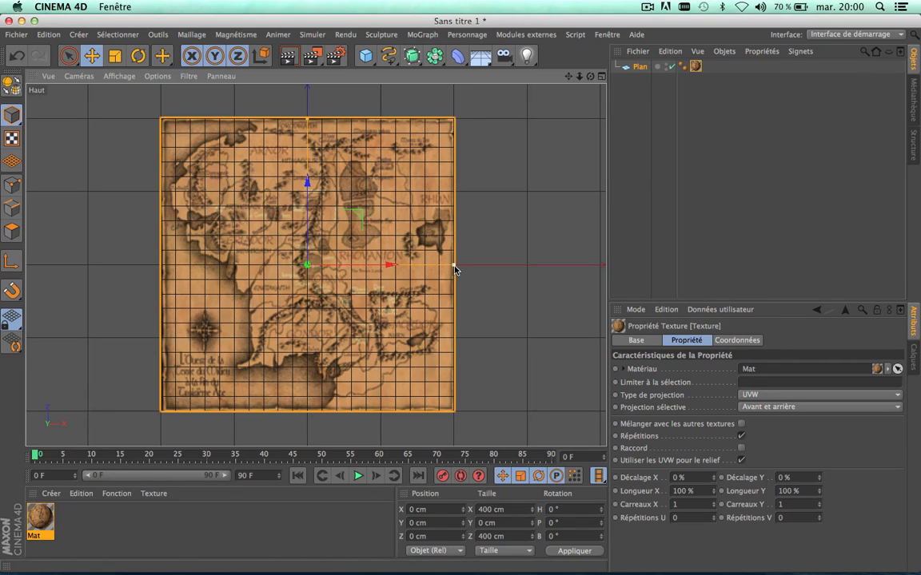
pyautogui.moveTo(454, 264); pyautogui.dragTo(500, 272)
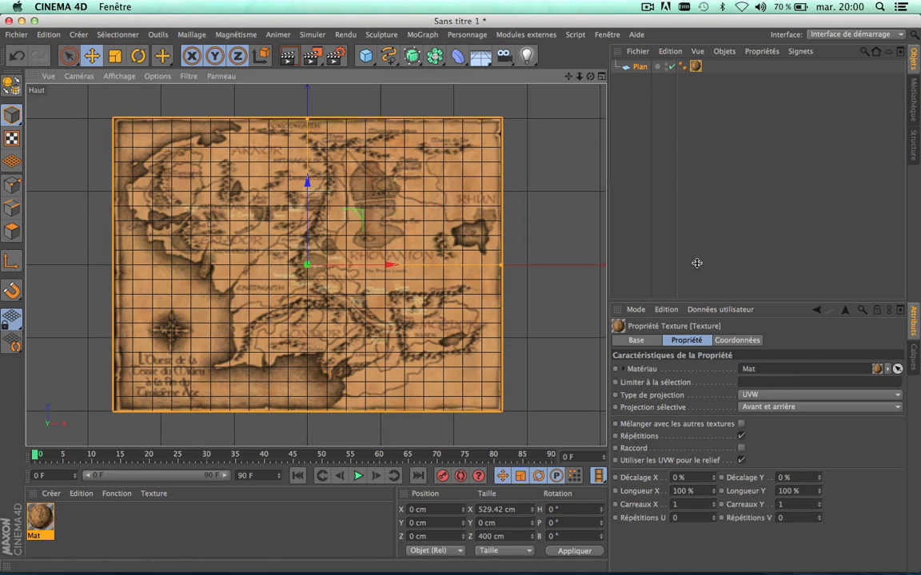
pyautogui.click(639, 68)
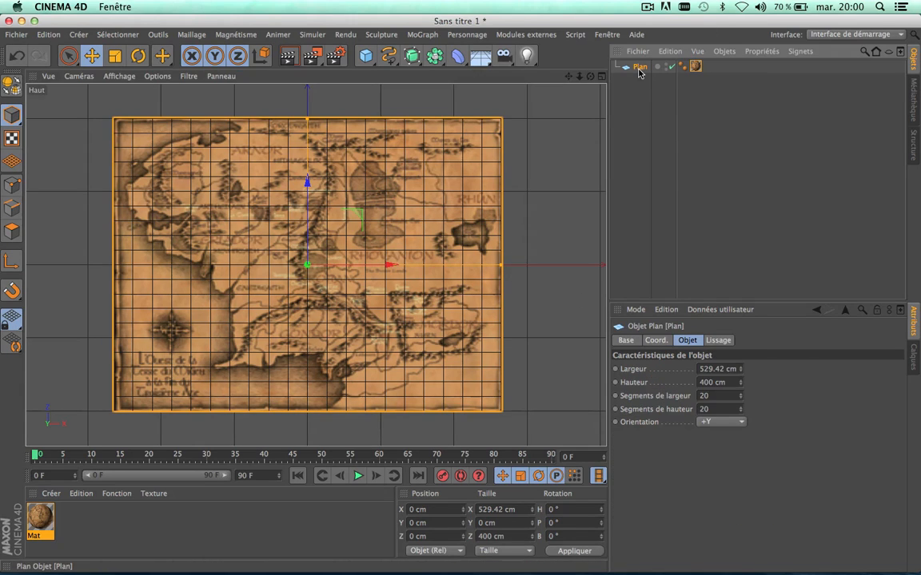
pyautogui.click(719, 396)
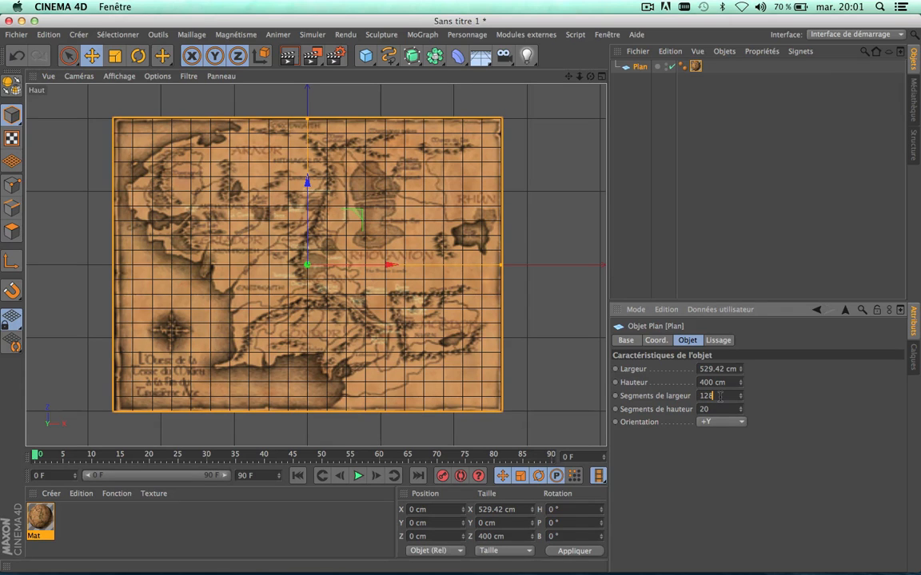
pyautogui.click(719, 409)
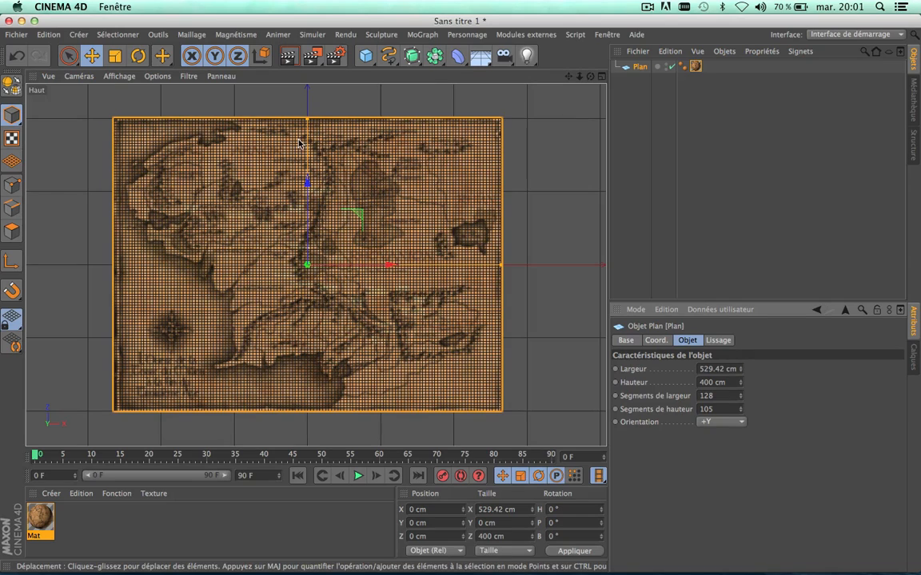
# - Convert the plane into an editable polygon object and return to the maximised Perspective view
pyautogui.click(12, 88)
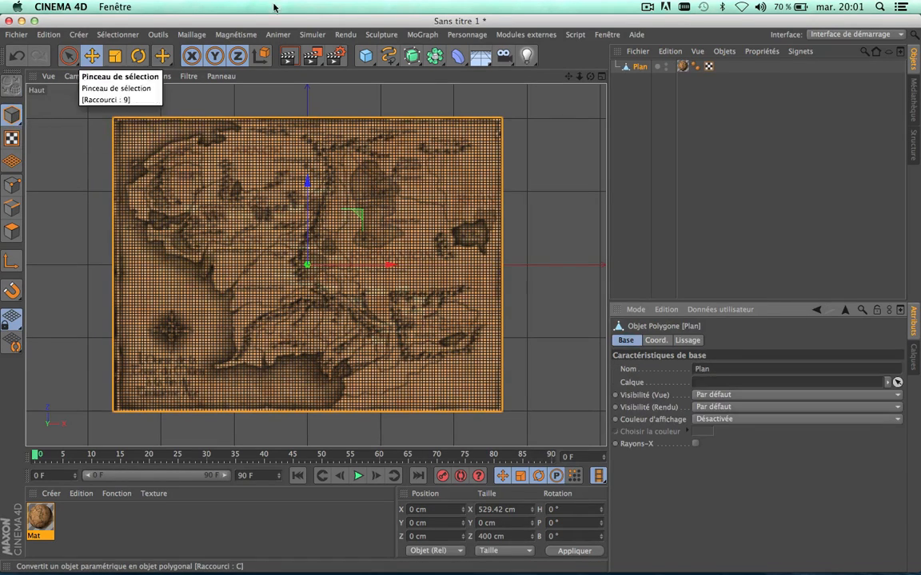
pyautogui.click(600, 77)
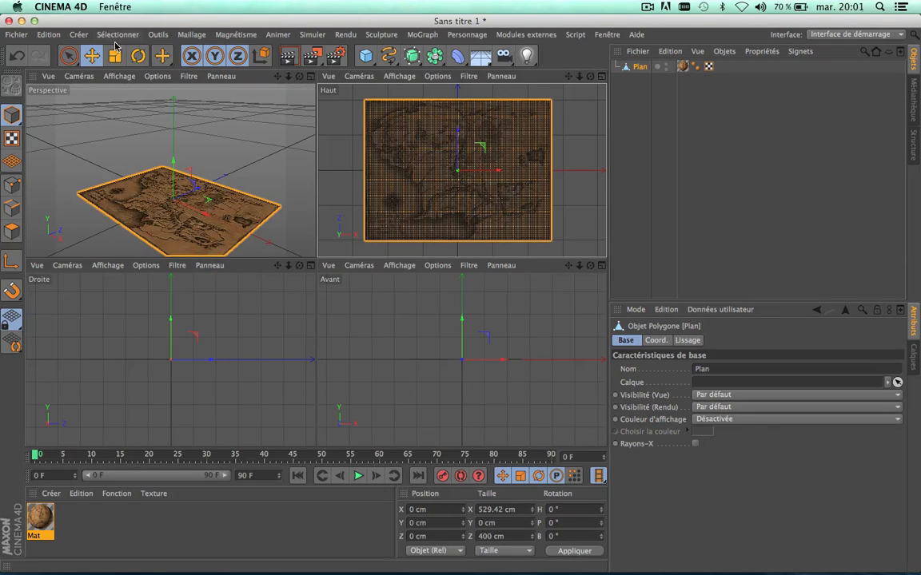
pyautogui.click(311, 76)
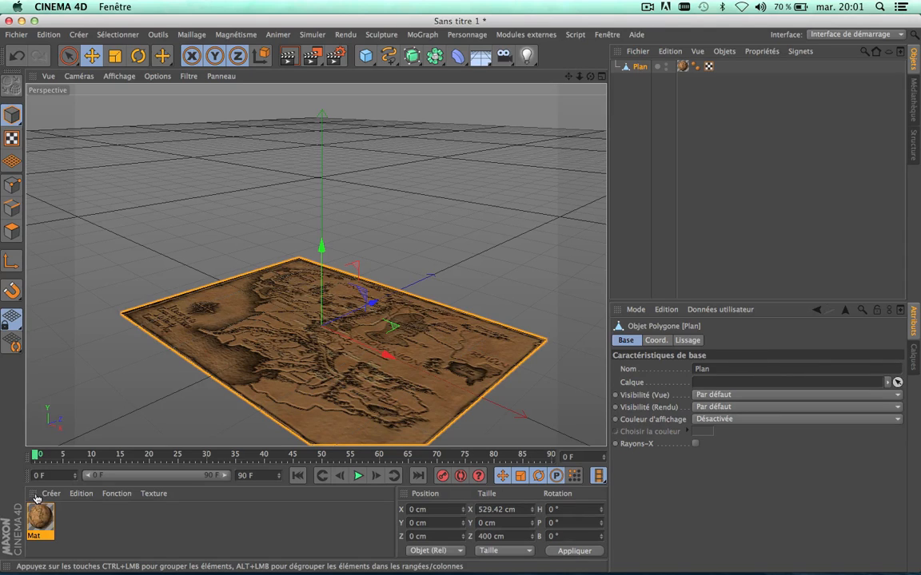
# - Close the material and coordinate managers to enlarge the 3D view
pyautogui.click(34, 497)
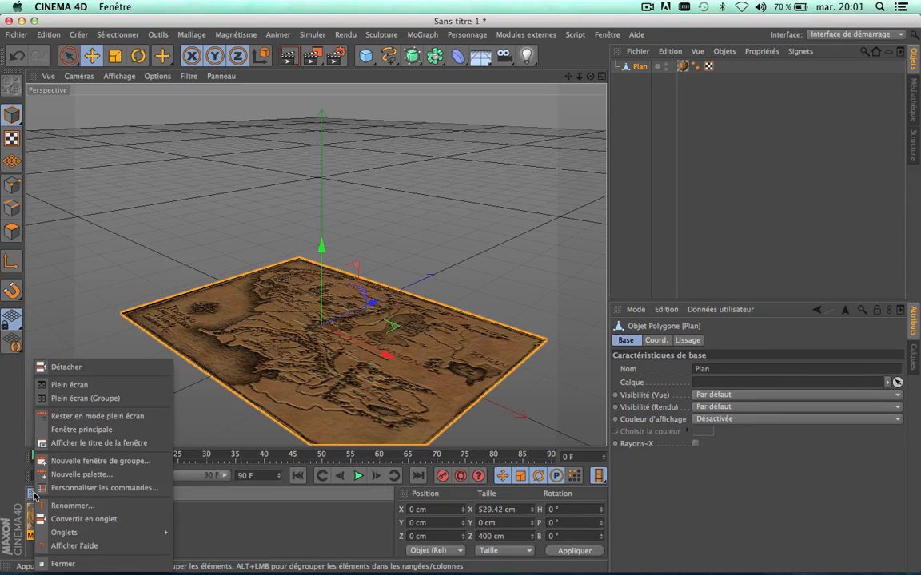
pyautogui.click(72, 565)
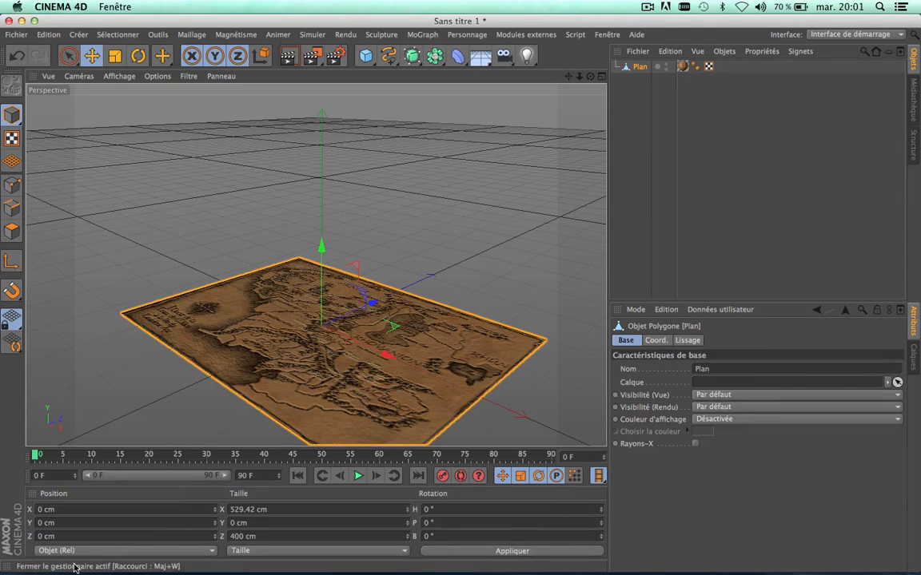
pyautogui.click(32, 497)
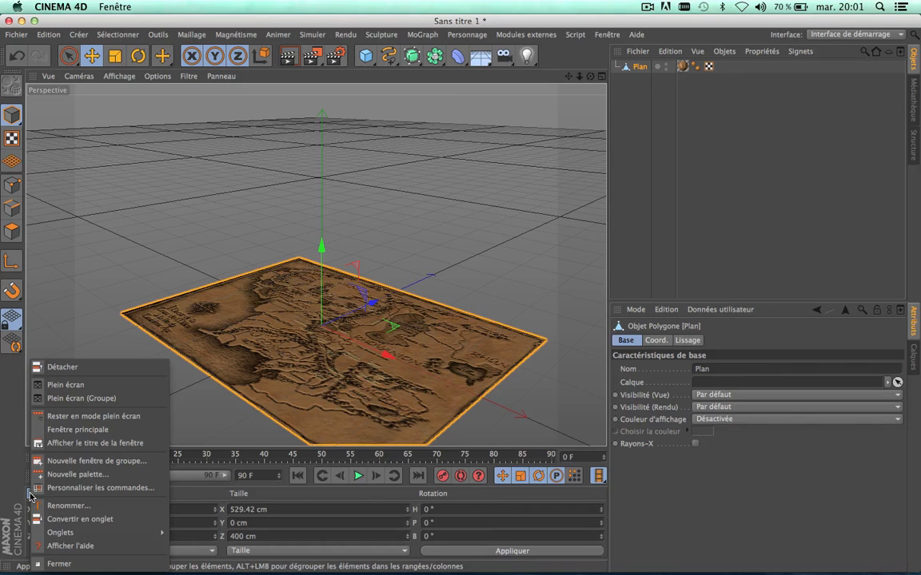
pyautogui.click(44, 565)
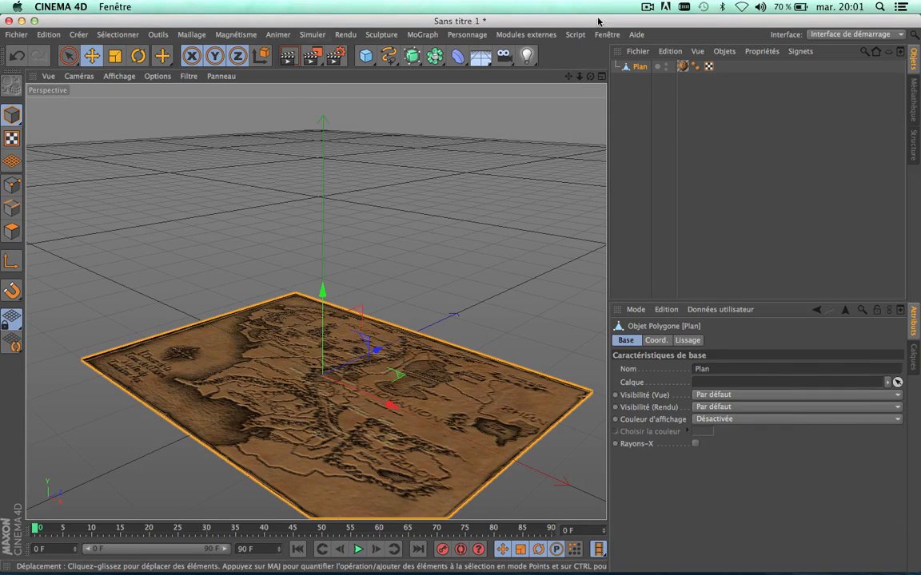
# - Detach the mesh transformation tools (Outils de transformation) as a floating palette and dock it above the 3D view
pyautogui.moveTo(568, 76); pyautogui.dragTo(539, 26)
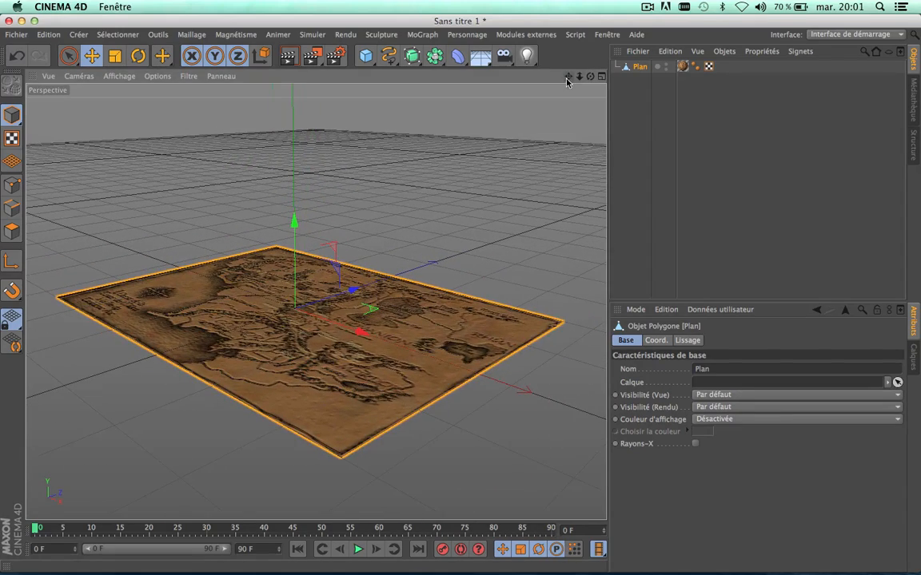
pyautogui.scroll(4, 227, 390)
pyautogui.scroll(1, 227, 391)
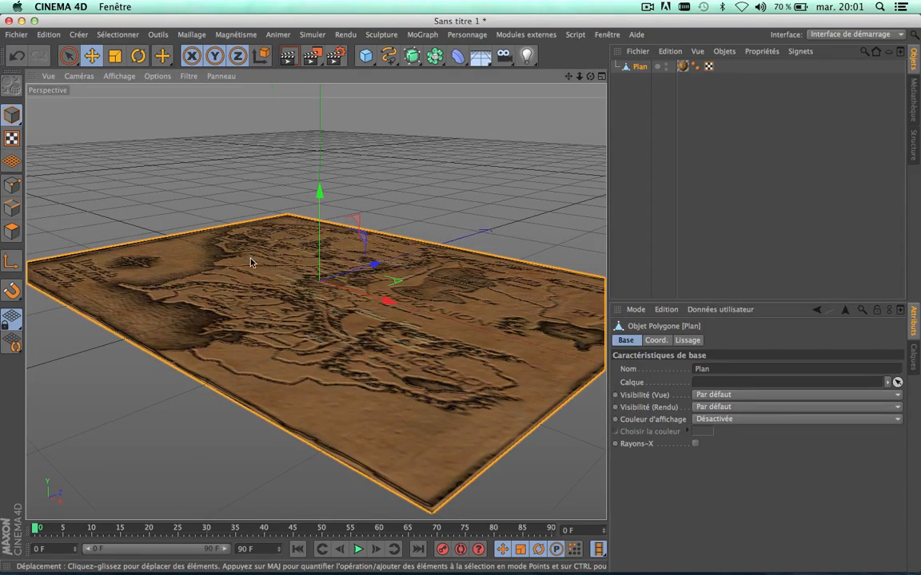
pyautogui.click(193, 35)
pyautogui.moveTo(197, 88)
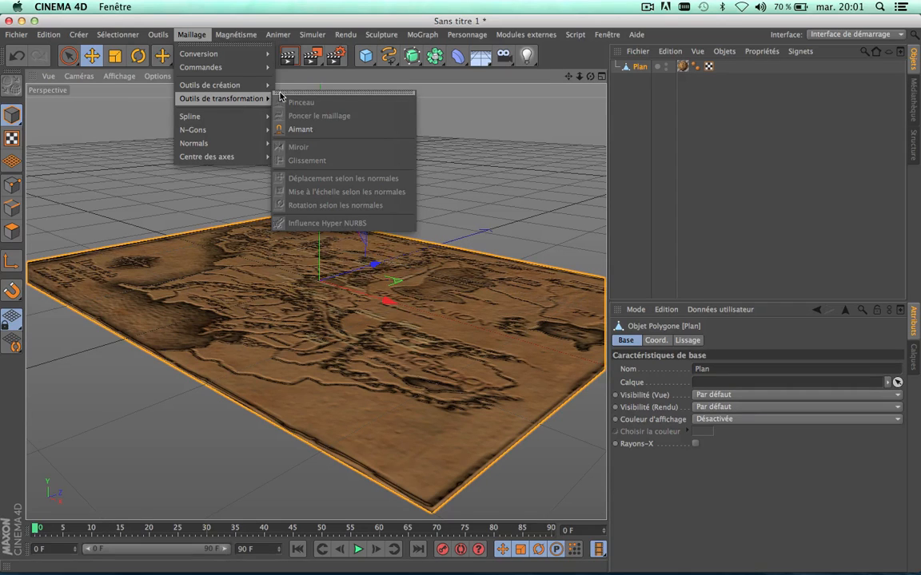
pyautogui.click(371, 93)
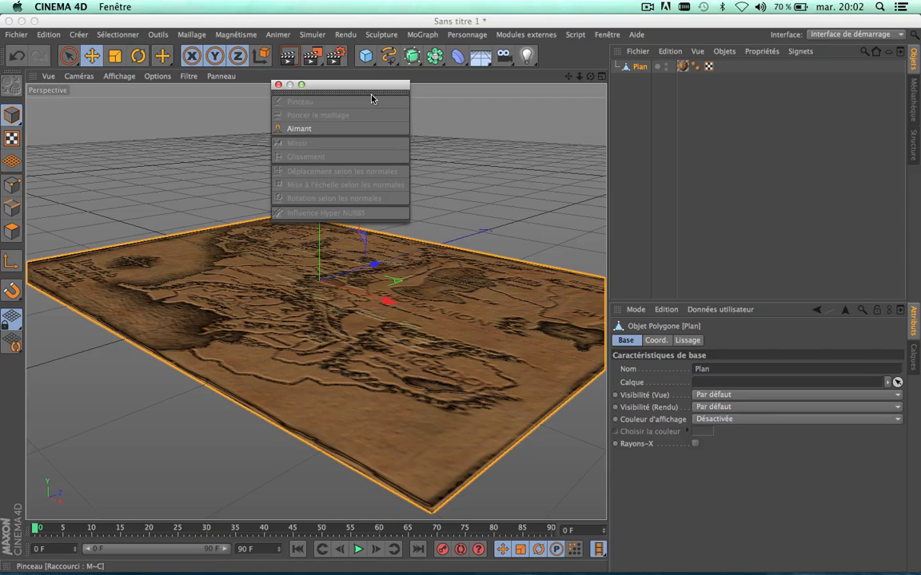
pyautogui.moveTo(363, 88)
pyautogui.mouseDown()
pyautogui.moveTo(496, 66)
pyautogui.moveTo(145, 220)
pyautogui.moveTo(344, 104)
pyautogui.moveTo(312, 115)
pyautogui.moveTo(322, 98)
pyautogui.moveTo(366, 93)
pyautogui.mouseUp()
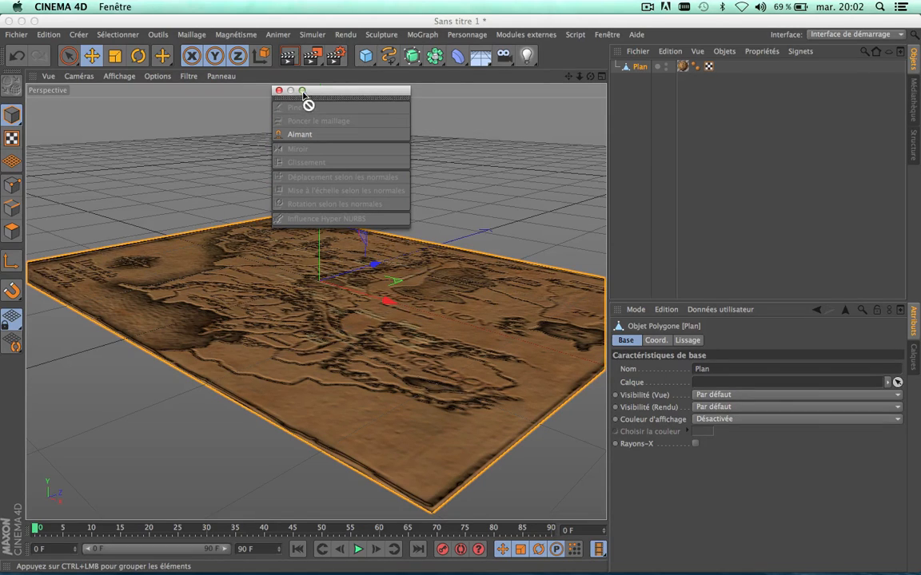
pyautogui.moveTo(308, 103); pyautogui.dragTo(230, 69)
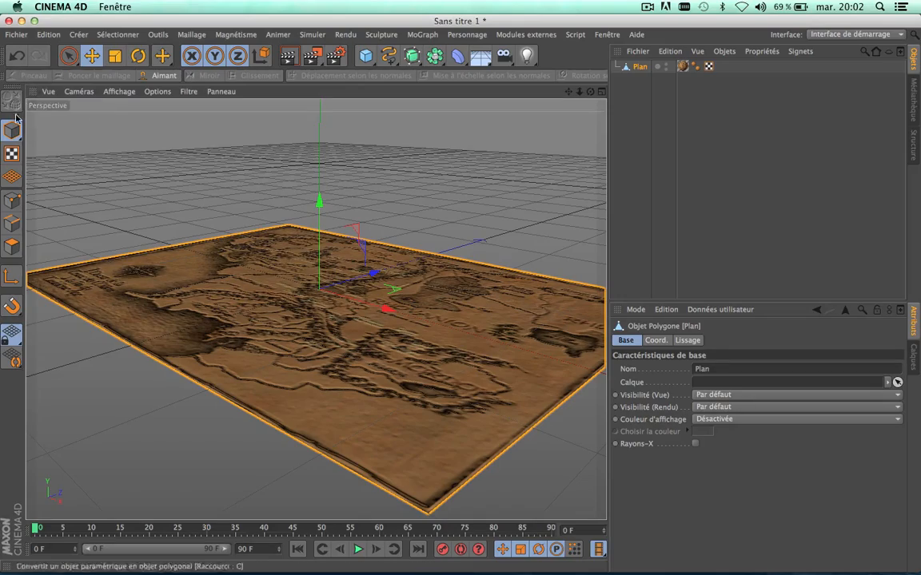
# - Switch to Points mode and activate the Pinceau mesh tool with a Rayon of 30 cm
pyautogui.click(12, 199)
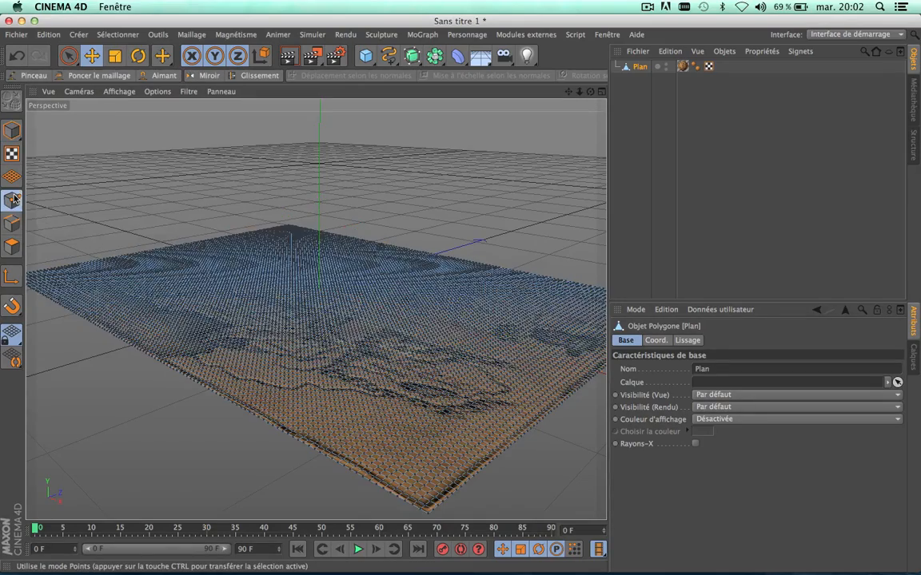
pyautogui.scroll(5, 386, 342)
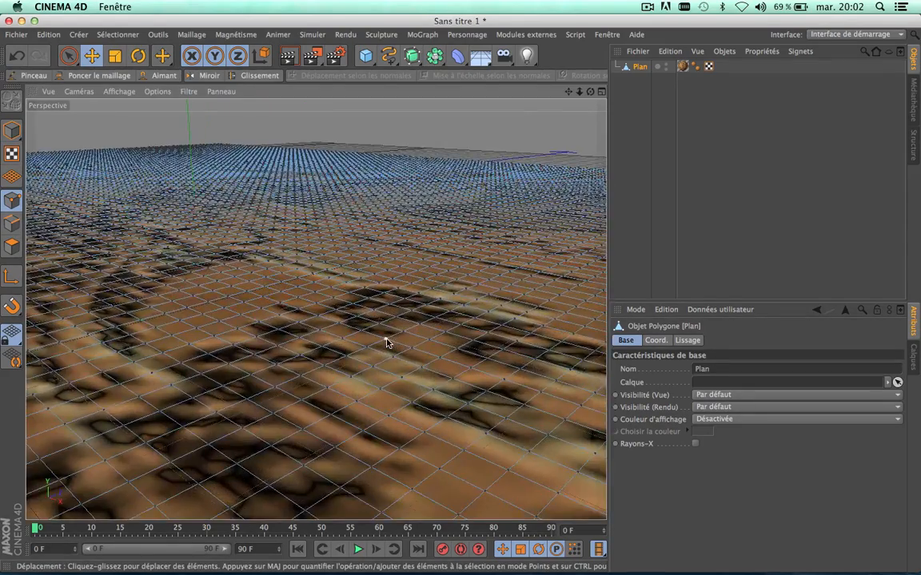
pyautogui.scroll(-5, 386, 342)
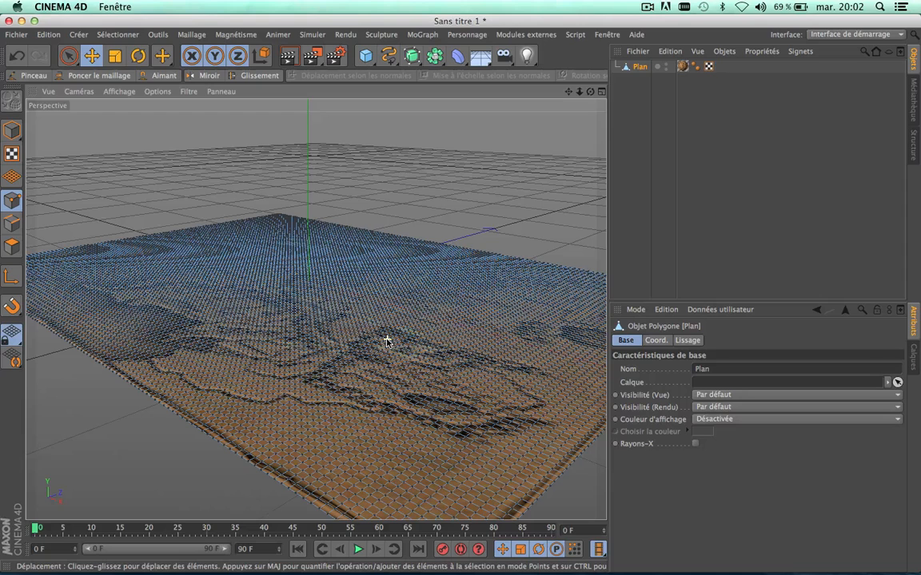
pyautogui.click(32, 75)
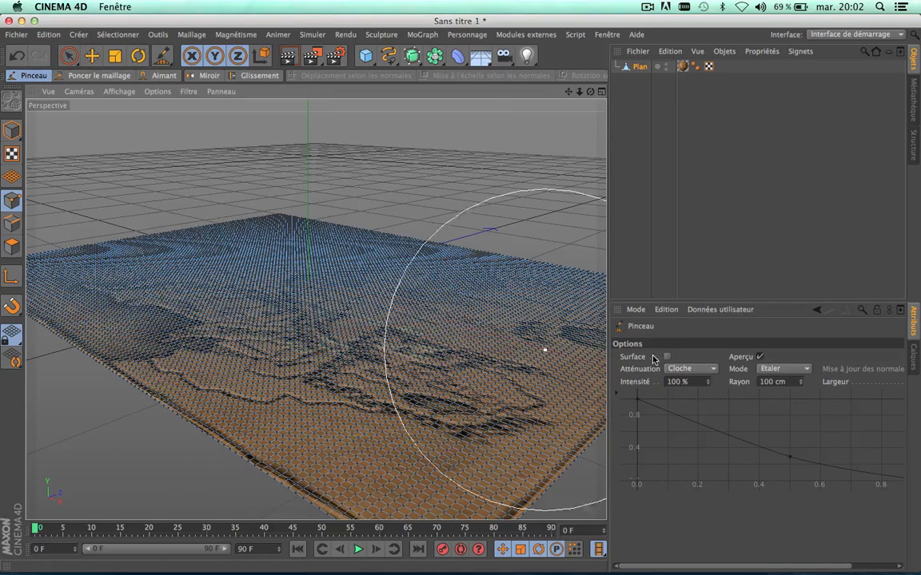
pyautogui.click(784, 384)
pyautogui.write('3')
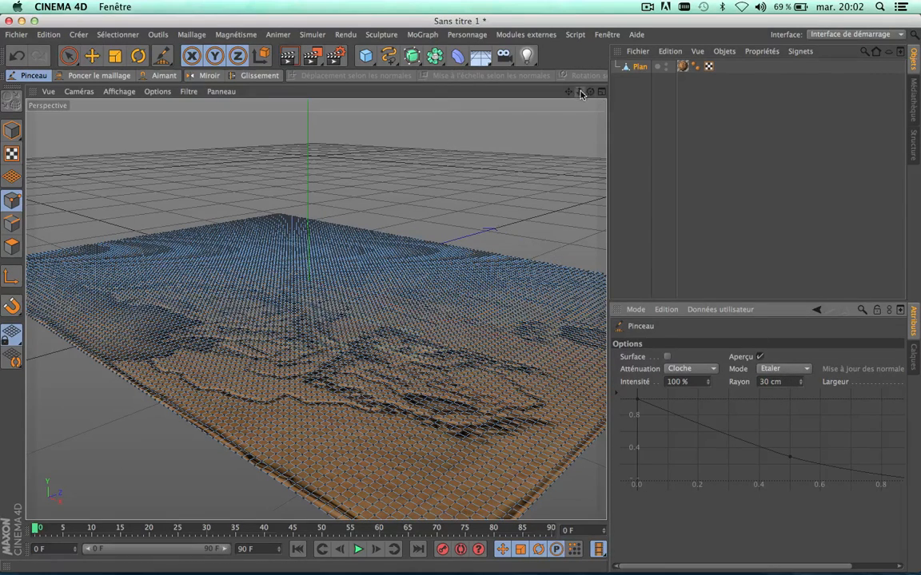
# - Raise the northern stretch of the central mountain range with the Pinceau at Rayon 30 cm and render the Perspective view
pyautogui.moveTo(591, 93); pyautogui.dragTo(590, 167)
pyautogui.moveTo(315, 309); pyautogui.dragTo(315, 309)
pyautogui.moveTo(352, 256)
pyautogui.mouseDown()
pyautogui.moveTo(319, 308)
pyautogui.moveTo(291, 328)
pyautogui.moveTo(281, 317)
pyautogui.mouseUp()
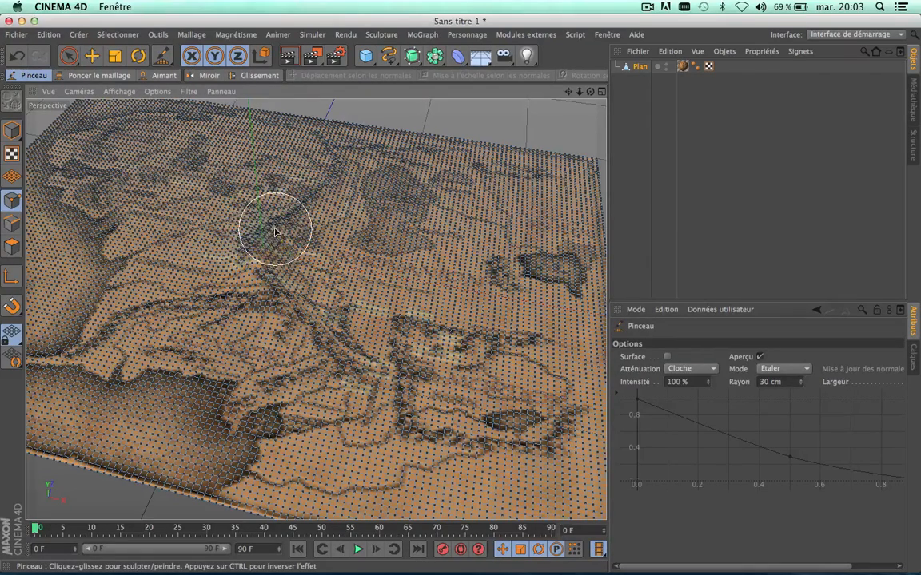
pyautogui.moveTo(274, 232)
pyautogui.mouseDown()
pyautogui.moveTo(328, 177)
pyautogui.moveTo(324, 185)
pyautogui.mouseUp()
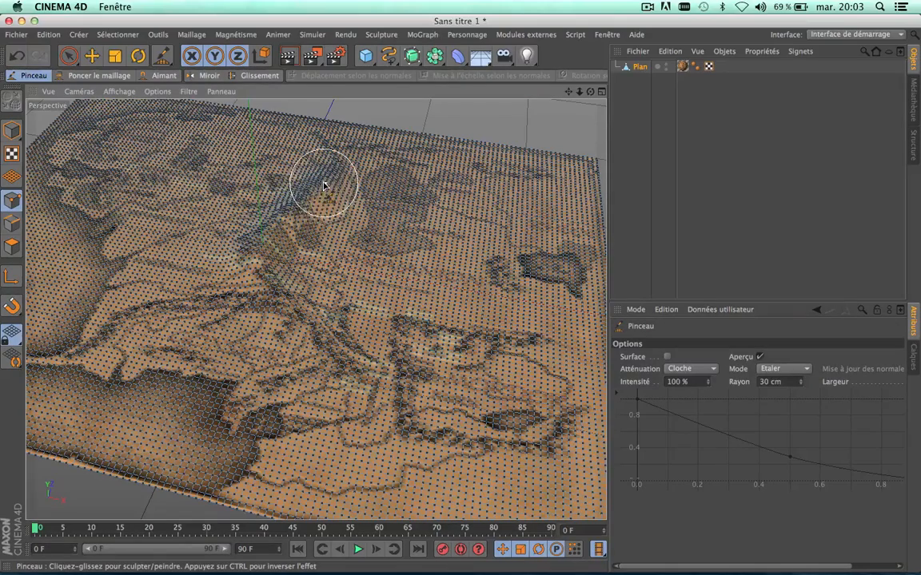
pyautogui.click(287, 55)
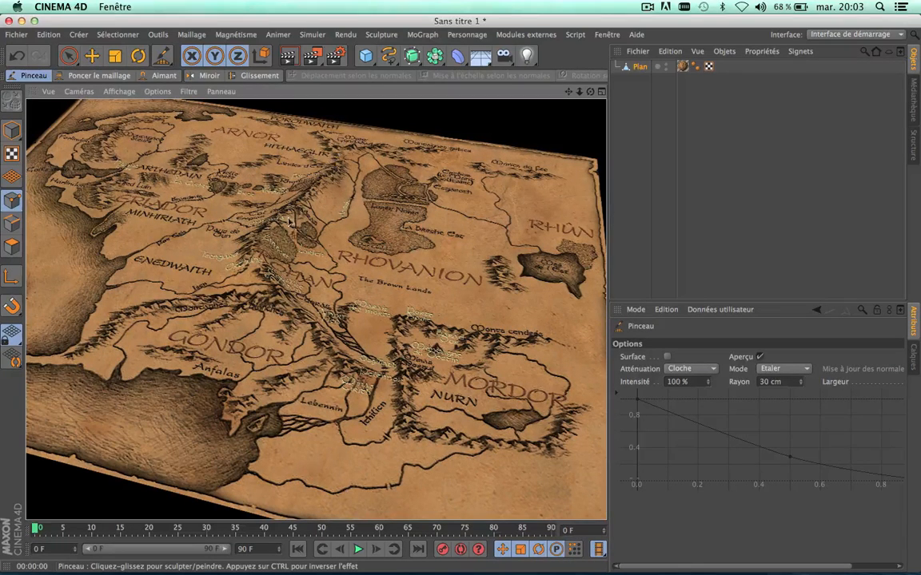
# - Extend the raised central mountain range south to Rohan and build up its ridge from the opposite side
pyautogui.scroll(4, 287, 336)
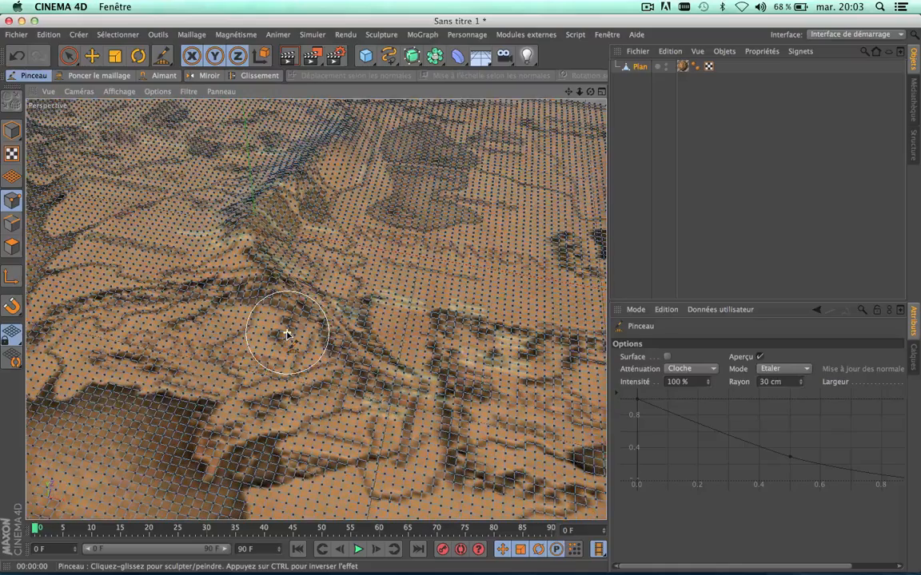
pyautogui.moveTo(285, 297)
pyautogui.mouseDown()
pyautogui.moveTo(251, 250)
pyautogui.moveTo(244, 207)
pyautogui.moveTo(264, 196)
pyautogui.moveTo(259, 188)
pyautogui.moveTo(256, 203)
pyautogui.moveTo(285, 184)
pyautogui.mouseUp()
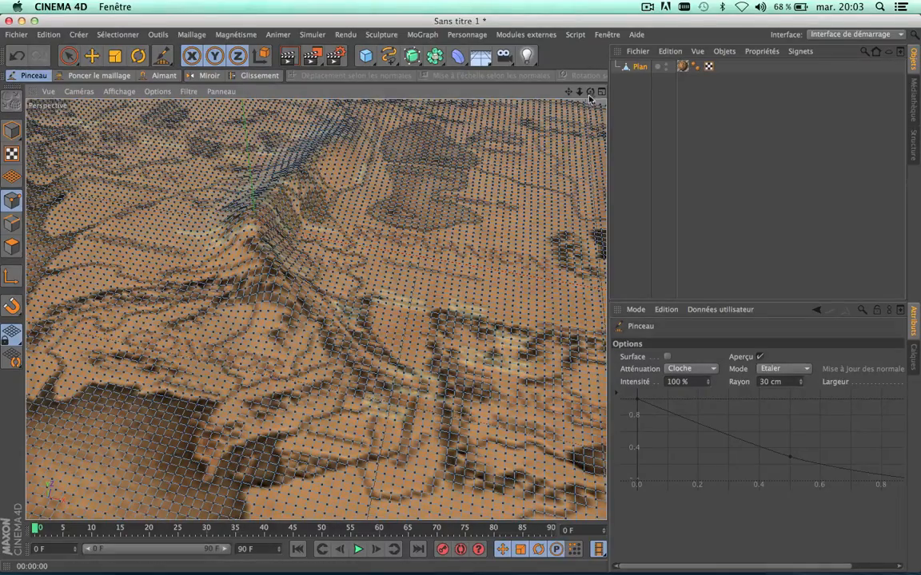
pyautogui.moveTo(590, 92)
pyautogui.mouseDown()
pyautogui.moveTo(315, 309)
pyautogui.moveTo(590, 92)
pyautogui.mouseUp()
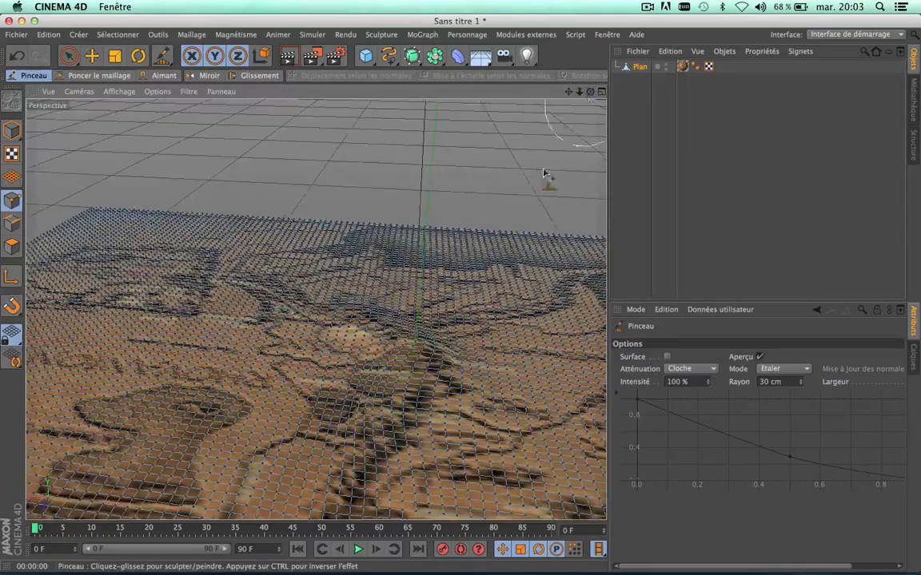
pyautogui.scroll(-5, 507, 228)
pyautogui.scroll(5, 508, 227)
pyautogui.moveTo(413, 416)
pyautogui.mouseDown()
pyautogui.moveTo(414, 387)
pyautogui.moveTo(436, 375)
pyautogui.moveTo(436, 353)
pyautogui.moveTo(434, 380)
pyautogui.mouseUp()
pyautogui.scroll(-5, 433, 384)
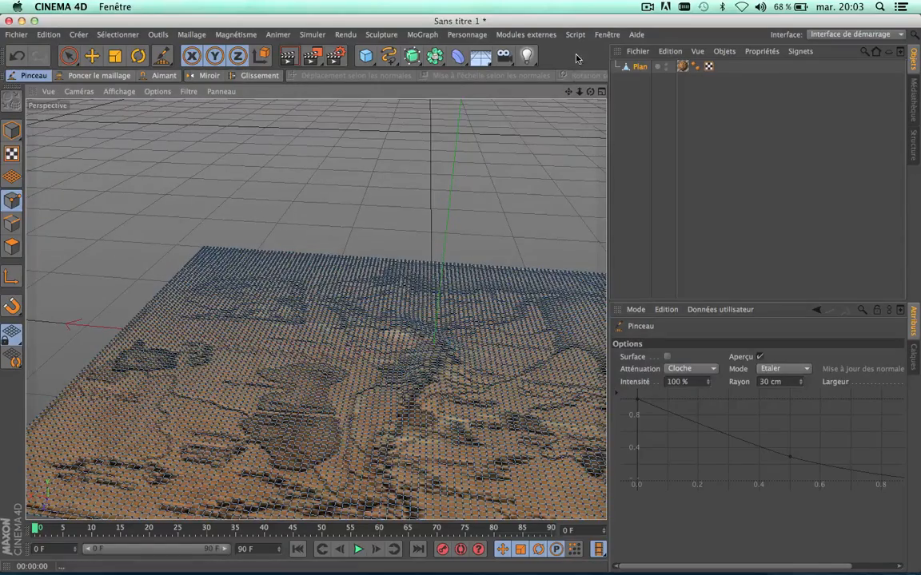
# - Continue sculpting the central mountain range past the large dark forest toward the map's northern edge
pyautogui.moveTo(591, 93); pyautogui.dragTo(569, 94)
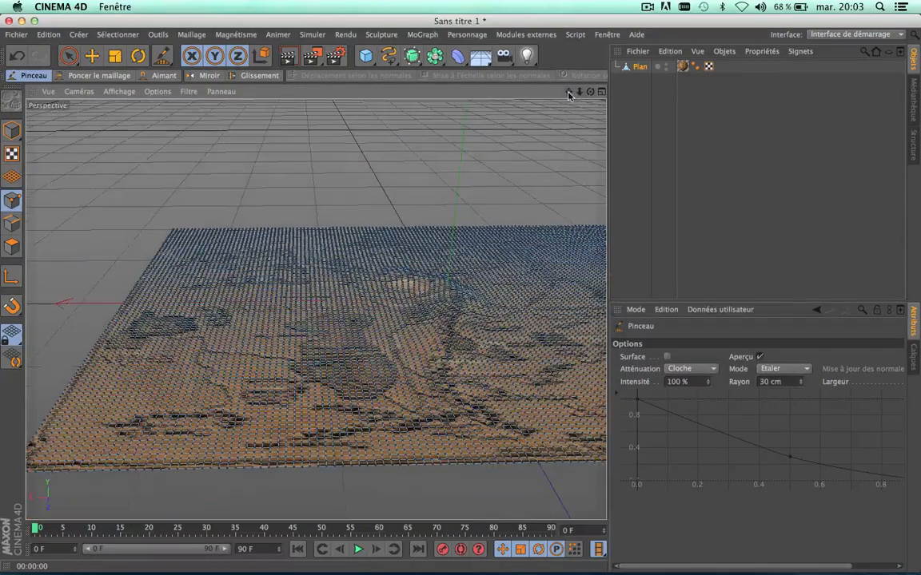
pyautogui.scroll(5, 438, 377)
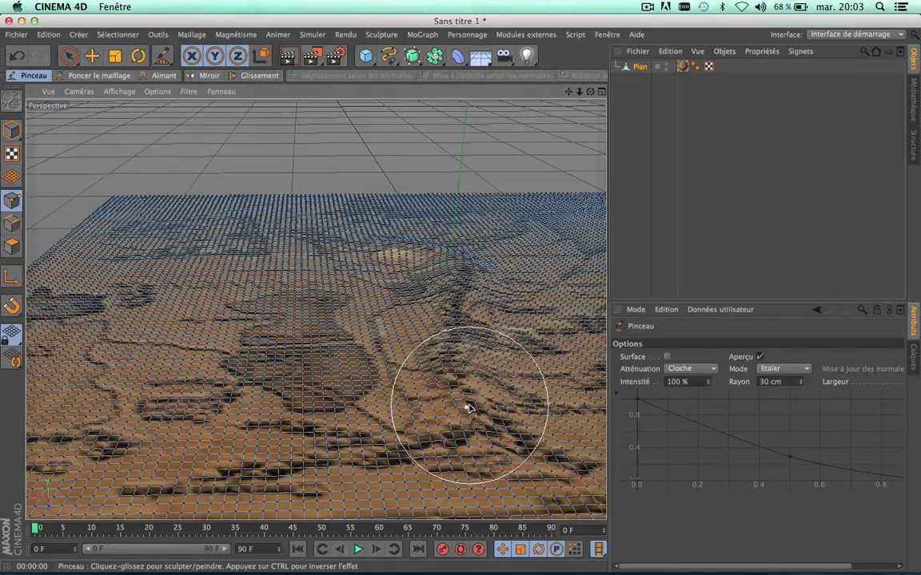
pyautogui.scroll(-4, 469, 408)
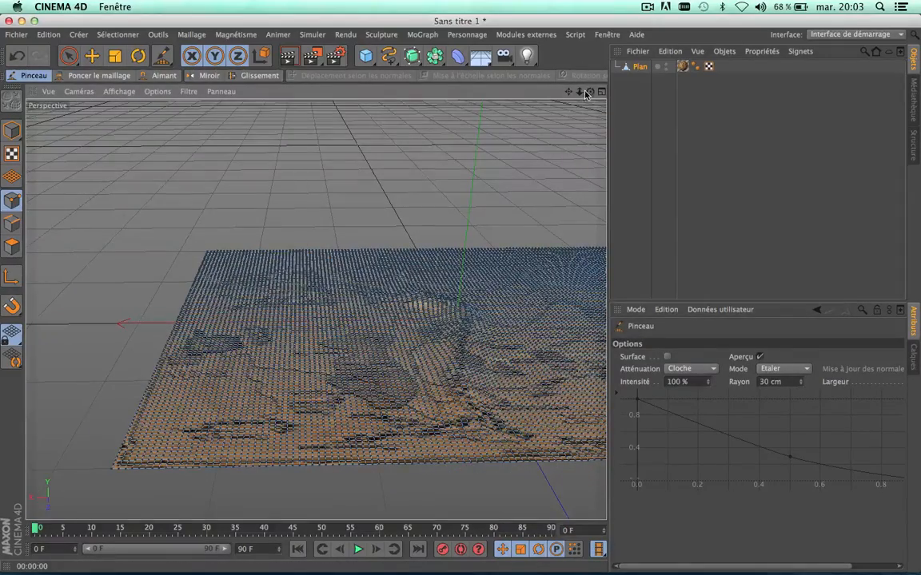
pyautogui.moveTo(590, 91)
pyautogui.mouseDown()
pyautogui.moveTo(558, 99)
pyautogui.moveTo(455, 60)
pyautogui.mouseUp()
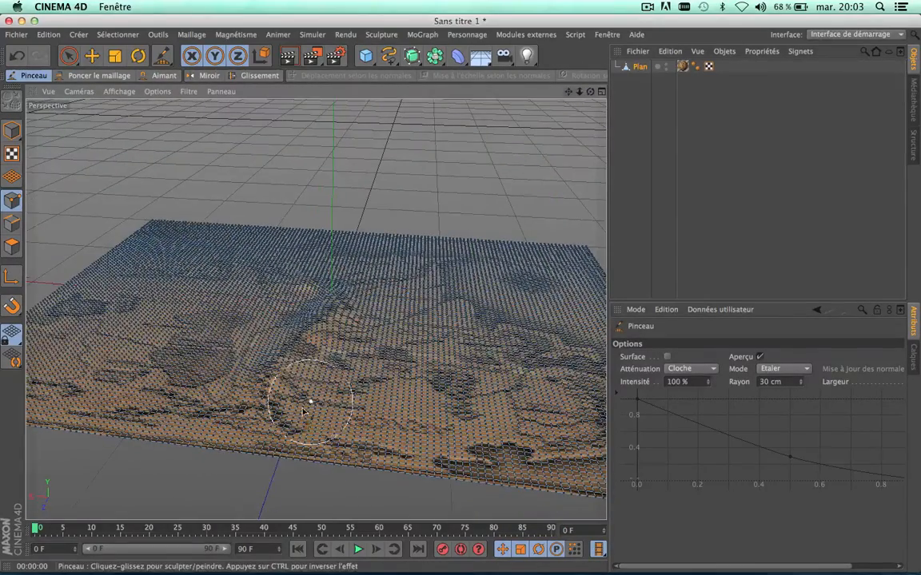
pyautogui.scroll(3, 288, 419)
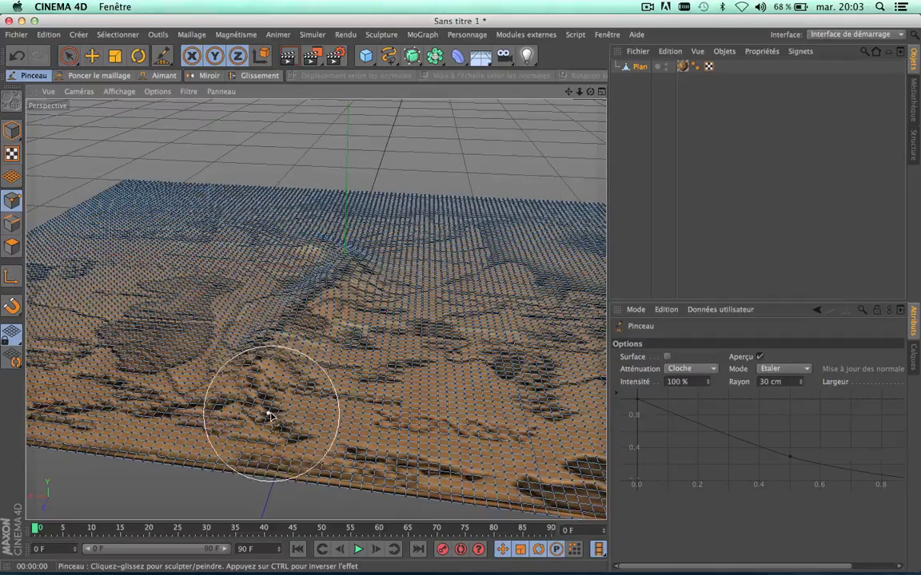
pyautogui.scroll(-1, 260, 386)
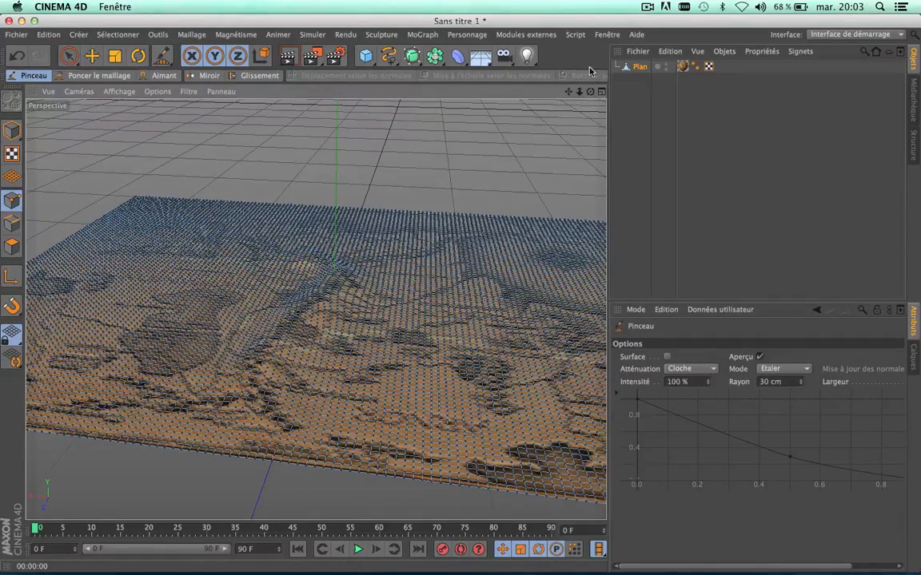
pyautogui.moveTo(590, 93); pyautogui.dragTo(582, 137)
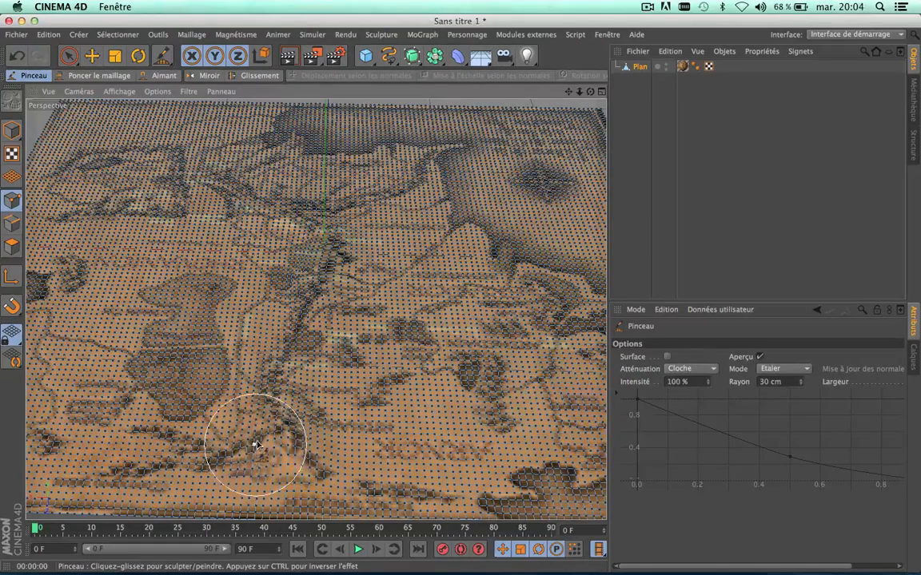
pyautogui.moveTo(591, 92); pyautogui.dragTo(679, 64)
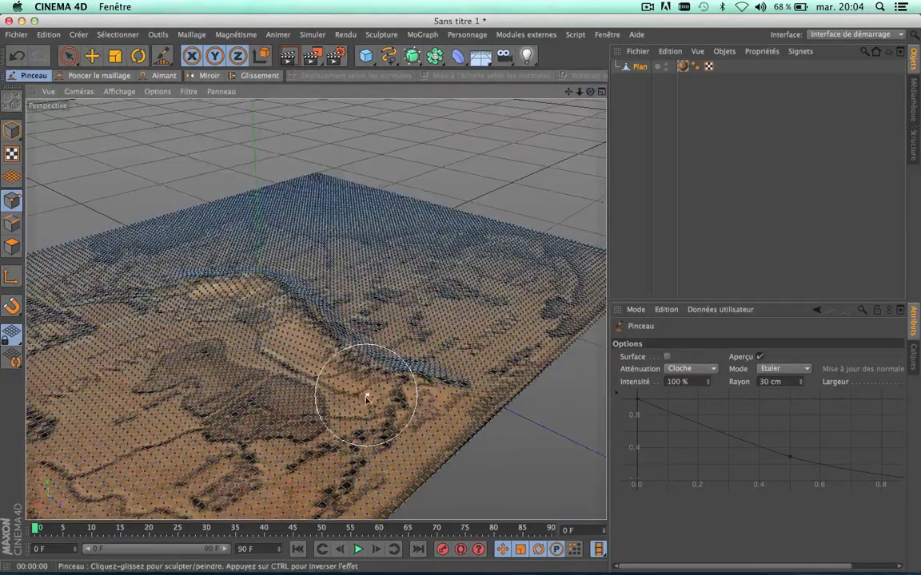
pyautogui.moveTo(391, 404)
pyautogui.mouseDown()
pyautogui.moveTo(390, 380)
pyautogui.moveTo(404, 387)
pyautogui.moveTo(402, 404)
pyautogui.moveTo(374, 445)
pyautogui.mouseUp()
pyautogui.moveTo(346, 483); pyautogui.dragTo(338, 494)
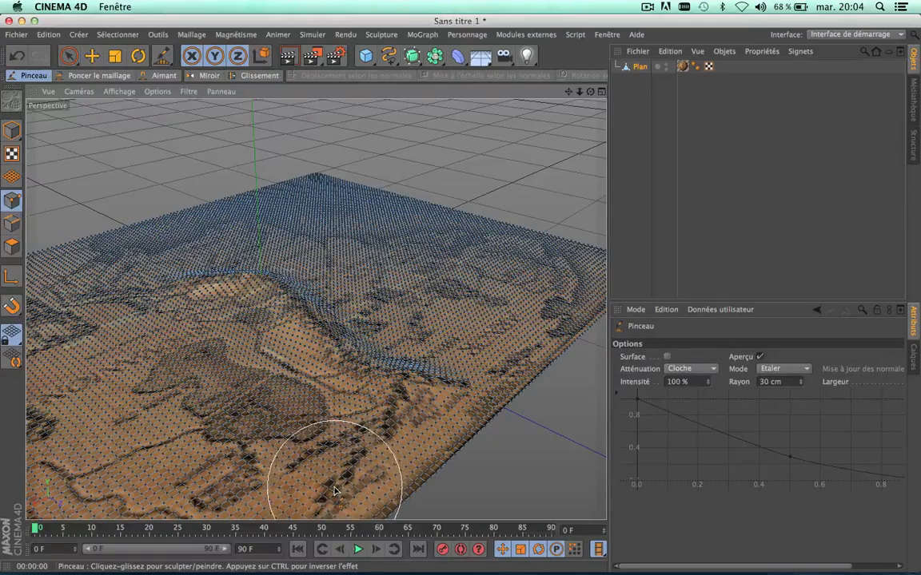
pyautogui.moveTo(590, 92); pyautogui.dragTo(317, 307)
pyautogui.scroll(5, 433, 389)
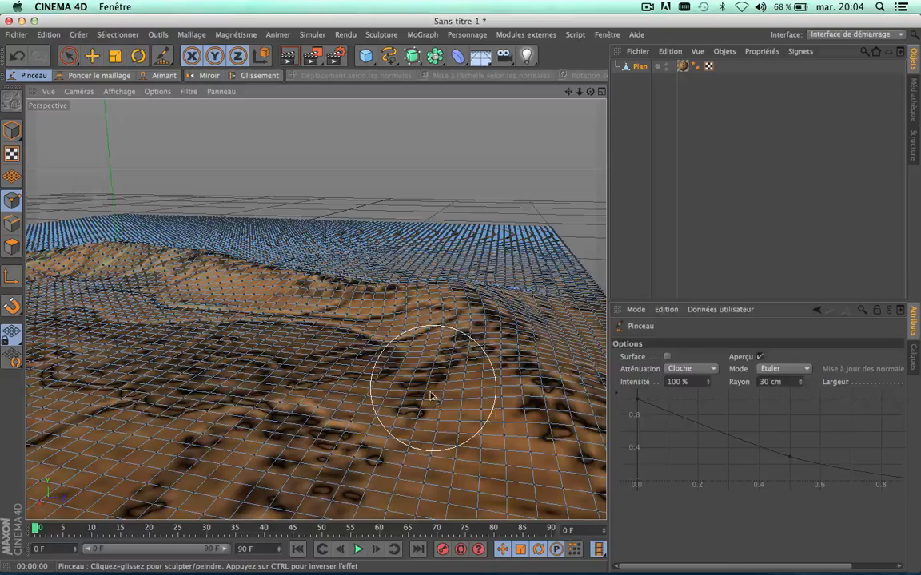
pyautogui.scroll(-5, 432, 395)
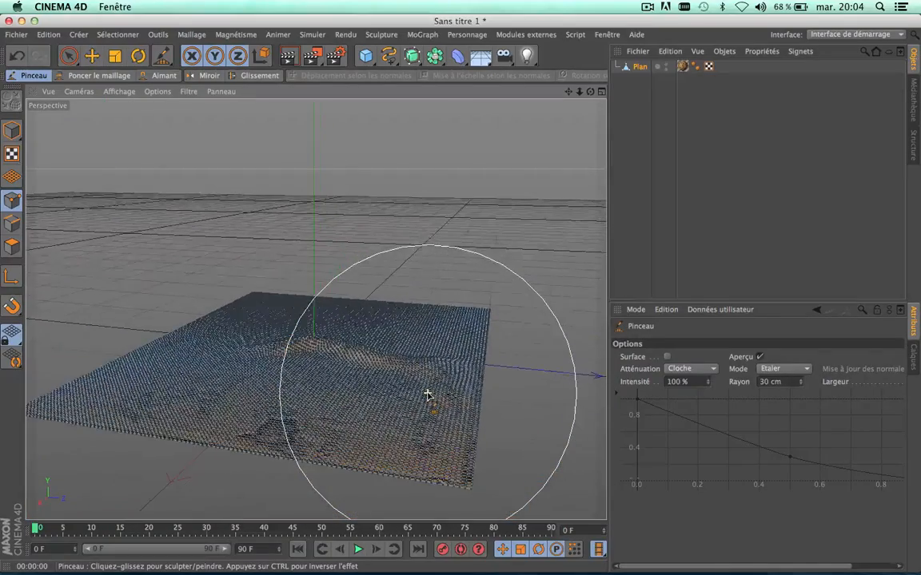
pyautogui.click(666, 356)
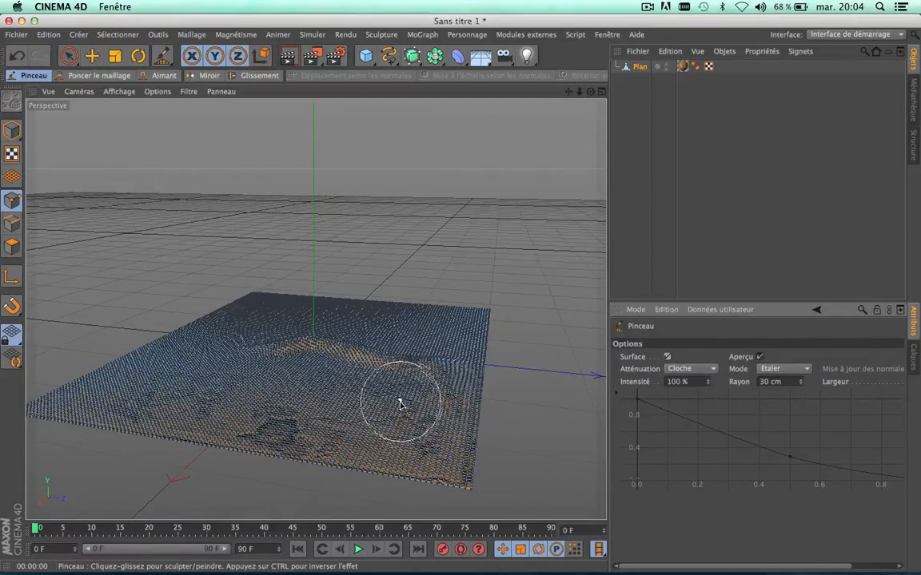
pyautogui.scroll(5, 421, 396)
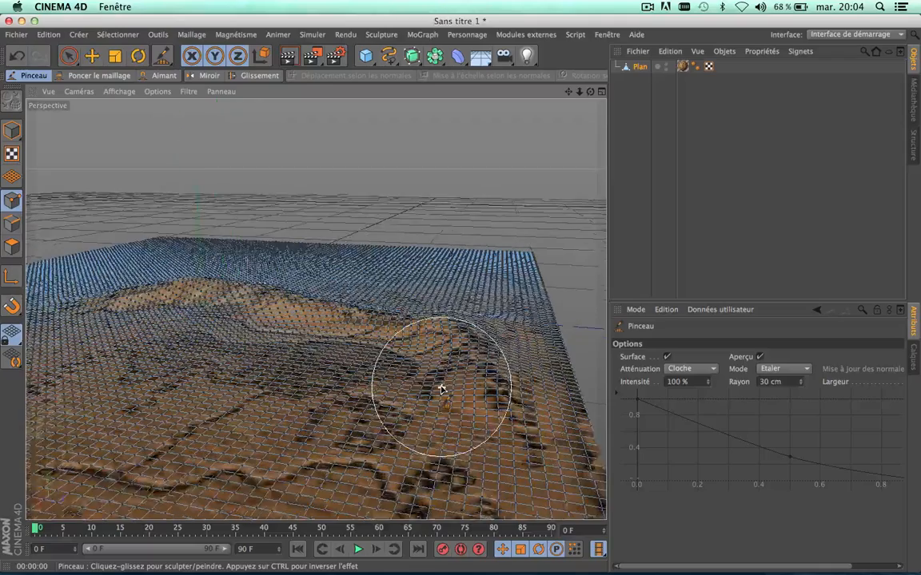
pyautogui.scroll(2, 442, 389)
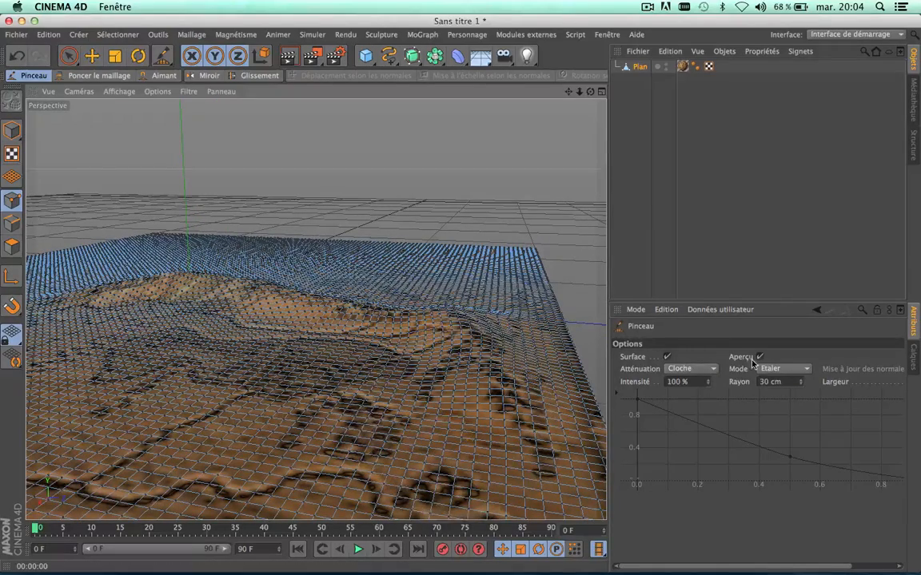
pyautogui.click(666, 357)
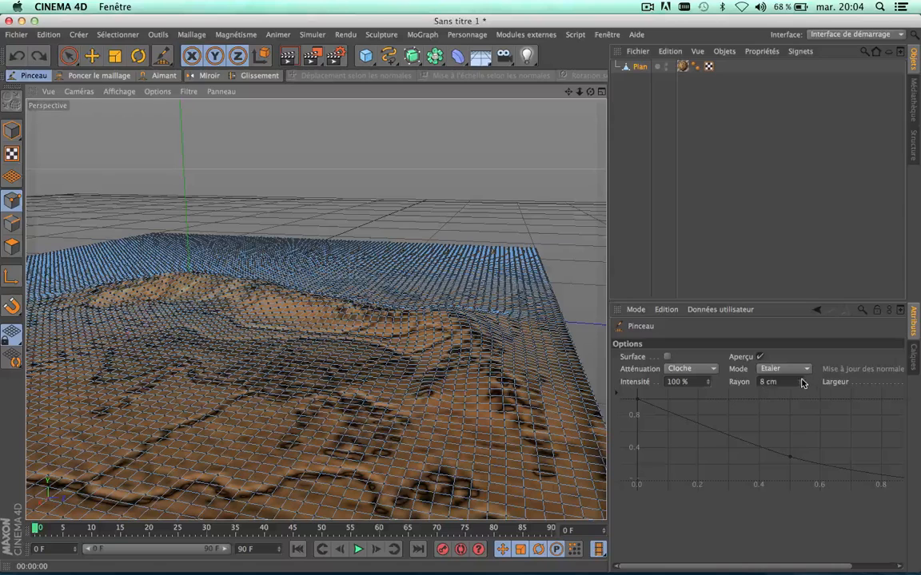
# - Set the Pinceau's Rayon to 16 cm and raise the mountain branches at the central range's northern end, beside the large forest
pyautogui.moveTo(800, 382); pyautogui.dragTo(800, 369)
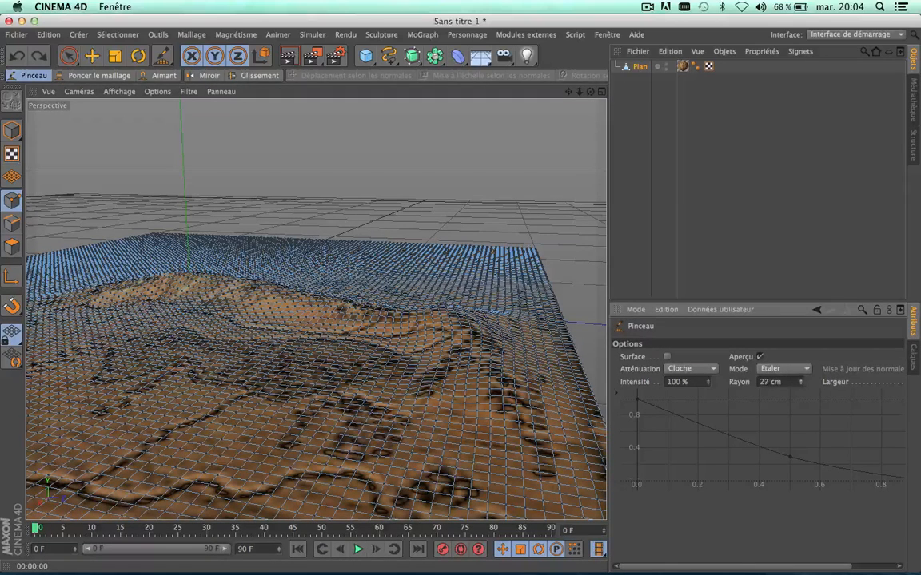
pyautogui.moveTo(420, 393)
pyautogui.mouseDown()
pyautogui.moveTo(458, 351)
pyautogui.moveTo(476, 354)
pyautogui.moveTo(519, 438)
pyautogui.moveTo(534, 423)
pyautogui.moveTo(533, 432)
pyautogui.moveTo(497, 370)
pyautogui.moveTo(572, 229)
pyautogui.mouseUp()
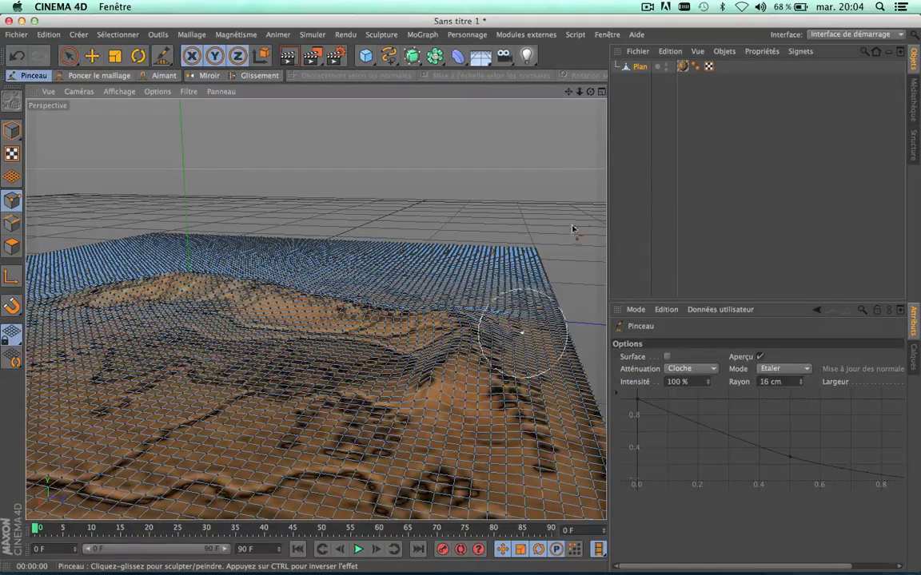
pyautogui.moveTo(590, 92)
pyautogui.mouseDown()
pyautogui.moveTo(635, 120)
pyautogui.moveTo(660, 116)
pyautogui.mouseUp()
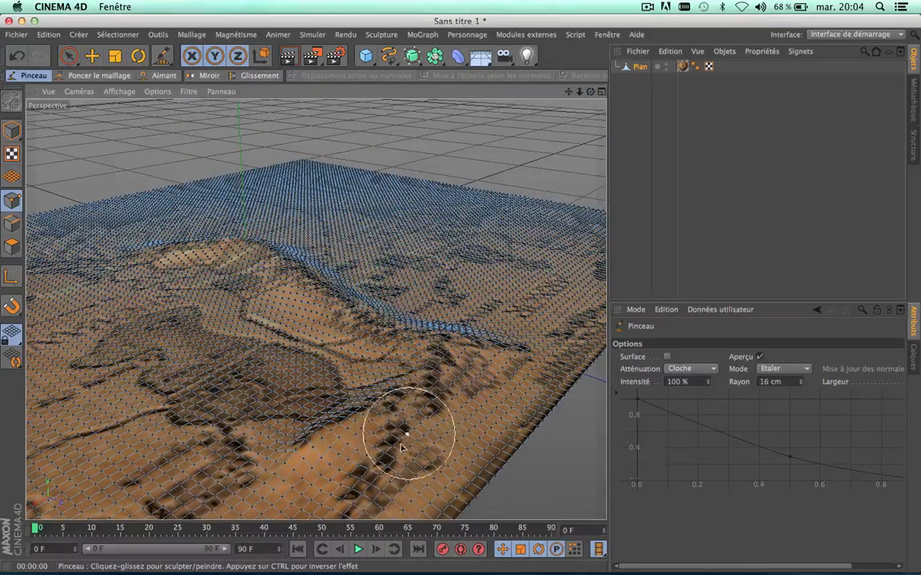
pyautogui.moveTo(386, 464)
pyautogui.mouseDown()
pyautogui.moveTo(387, 394)
pyautogui.moveTo(400, 434)
pyautogui.mouseUp()
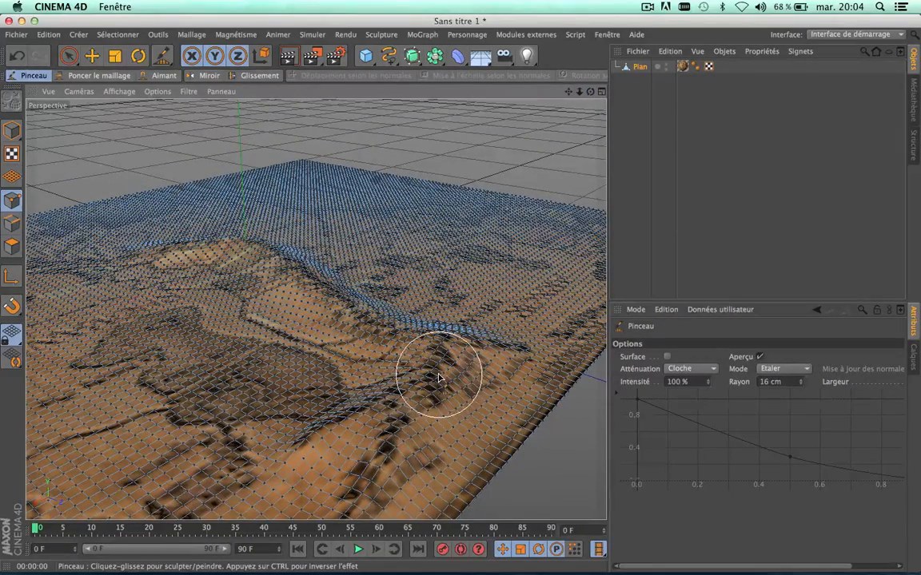
pyautogui.moveTo(589, 92)
pyautogui.mouseDown()
pyautogui.moveTo(503, 94)
pyautogui.moveTo(451, 115)
pyautogui.moveTo(376, 124)
pyautogui.moveTo(388, 184)
pyautogui.moveTo(384, 144)
pyautogui.mouseUp()
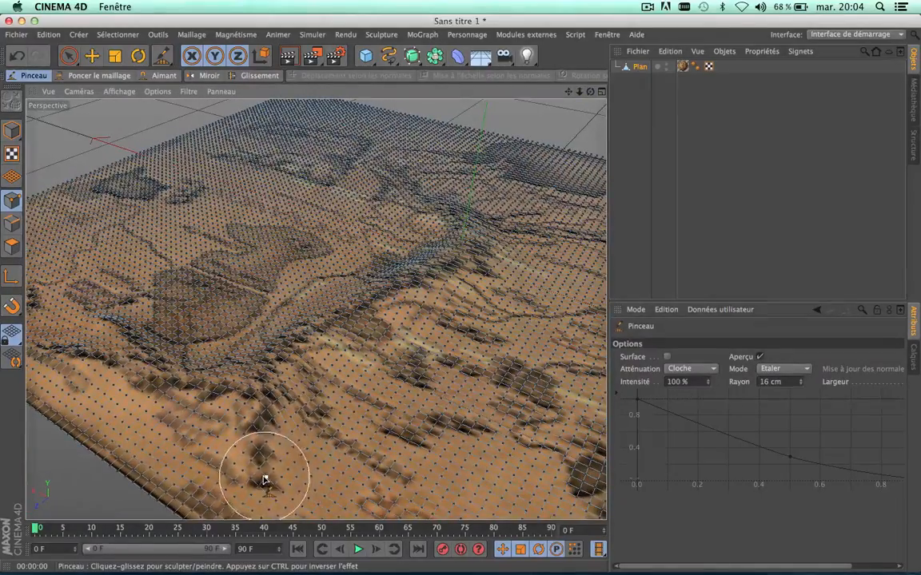
pyautogui.moveTo(263, 478); pyautogui.dragTo(258, 427)
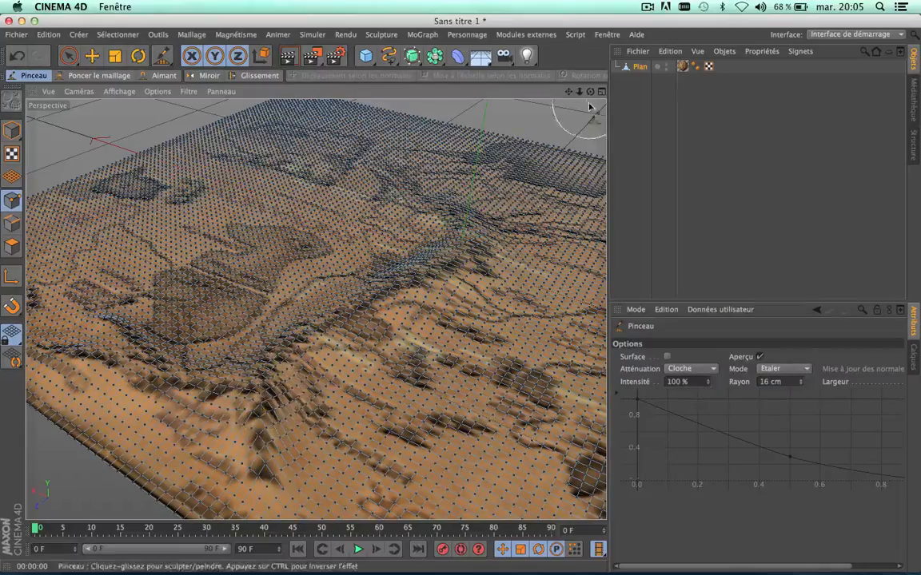
# - Raise the mountain range north of Gondor, from its junction with the central range out to the western coastal peninsula
pyautogui.moveTo(590, 92)
pyautogui.mouseDown()
pyautogui.moveTo(527, 110)
pyautogui.moveTo(603, 104)
pyautogui.moveTo(671, 144)
pyautogui.mouseUp()
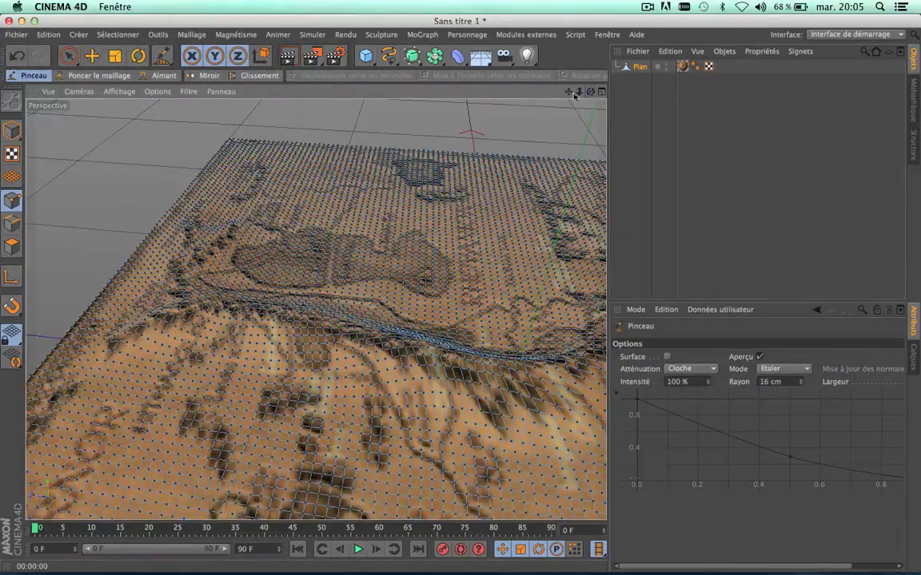
pyautogui.moveTo(574, 96); pyautogui.dragTo(570, 96)
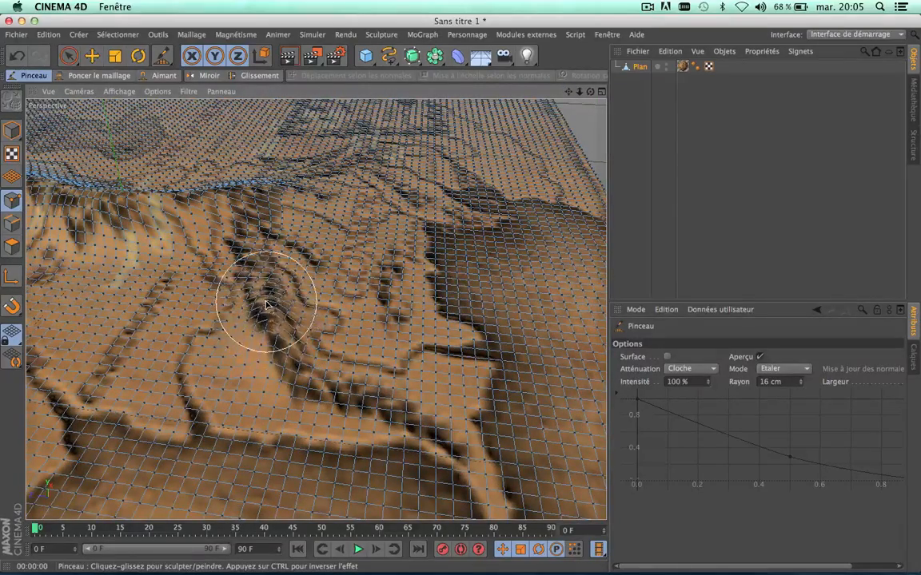
pyautogui.moveTo(258, 232); pyautogui.dragTo(258, 194)
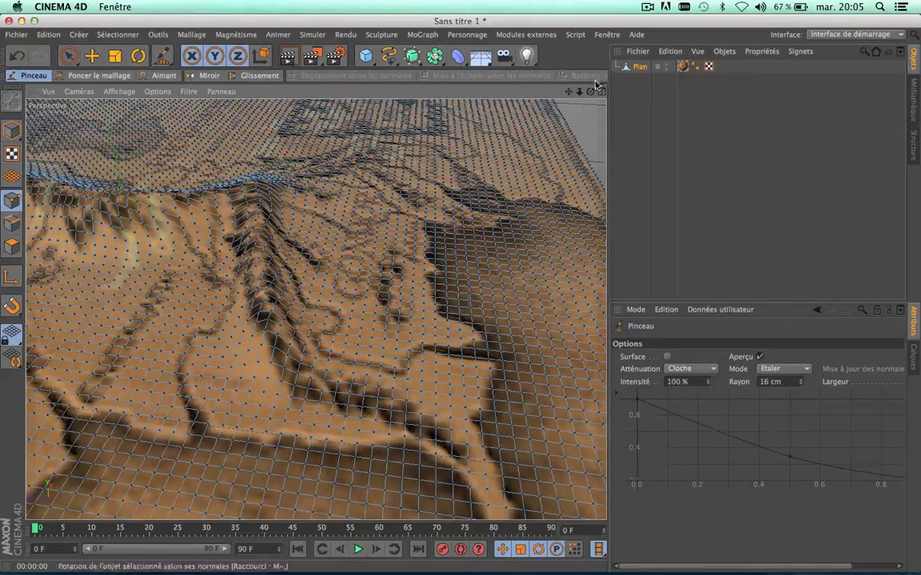
pyautogui.moveTo(590, 92)
pyautogui.mouseDown()
pyautogui.moveTo(559, 71)
pyautogui.moveTo(566, 92)
pyautogui.mouseUp()
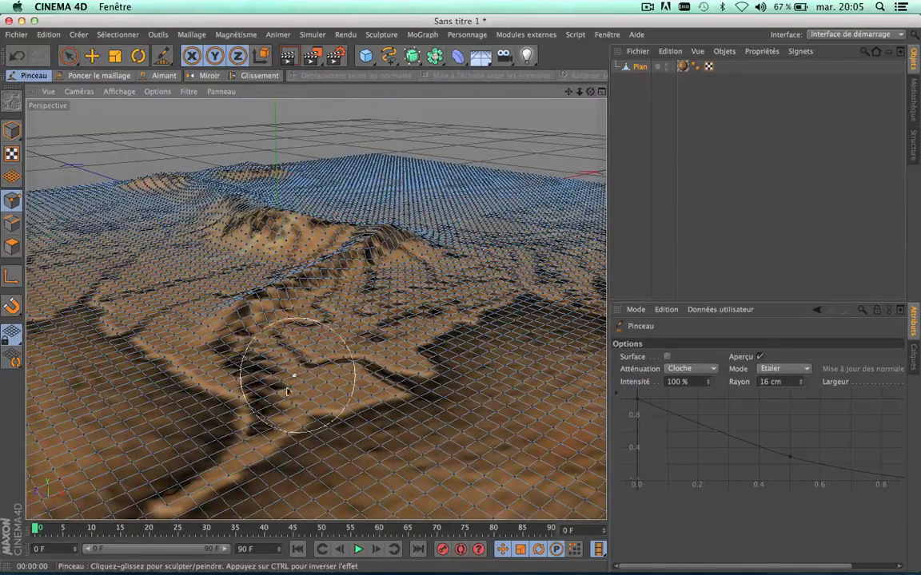
pyautogui.moveTo(258, 413); pyautogui.dragTo(262, 382)
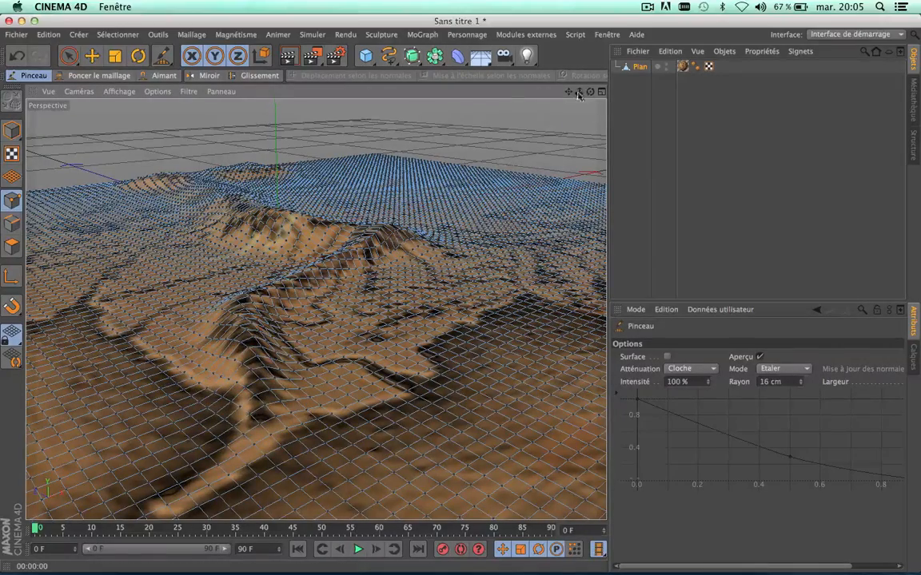
pyautogui.scroll(10, 314, 308)
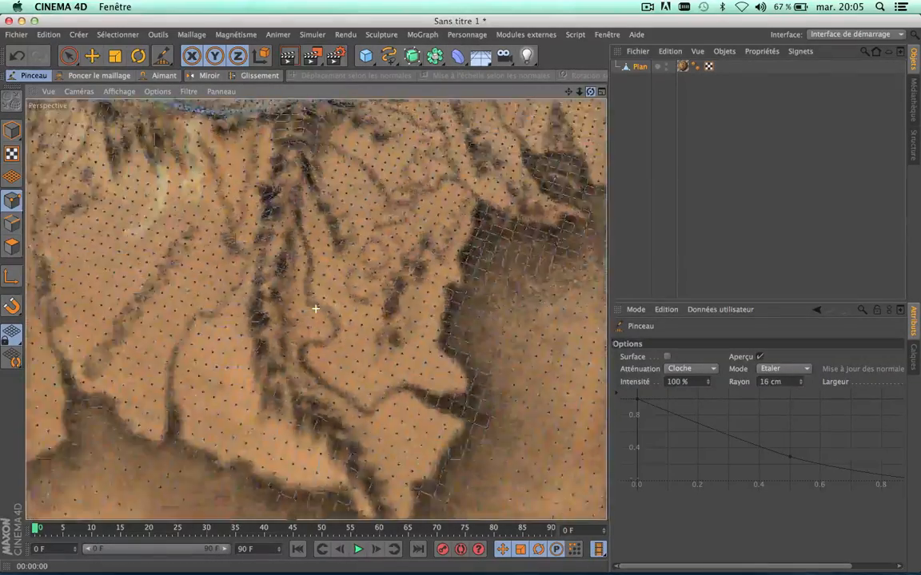
pyautogui.keyDown('alt'); pyautogui.moveTo(316, 308); pyautogui.dragTo(468, 148); pyautogui.keyUp('alt')
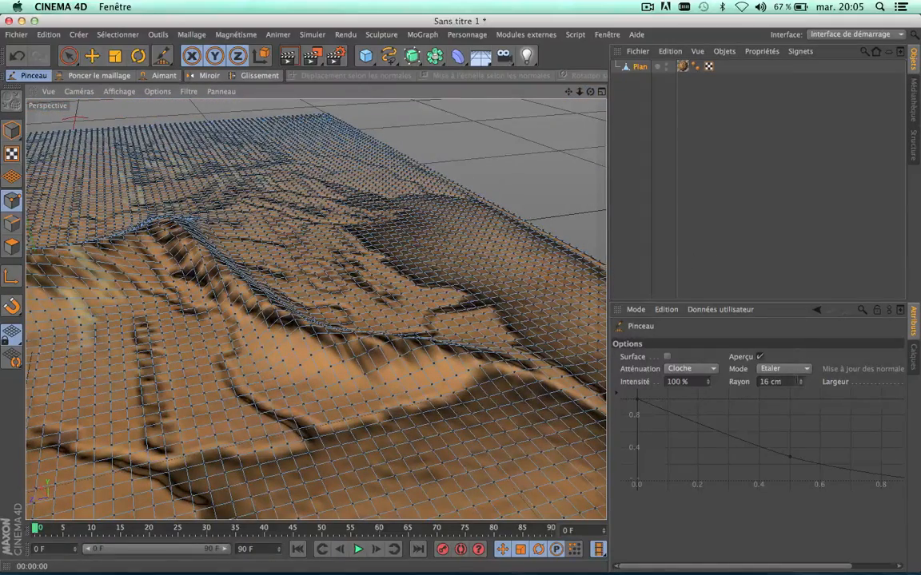
# - Set the Pinceau's Rayon to 23 cm, build up the mountain ridge north of Gondor and render a preview of the view
pyautogui.click(799, 383)
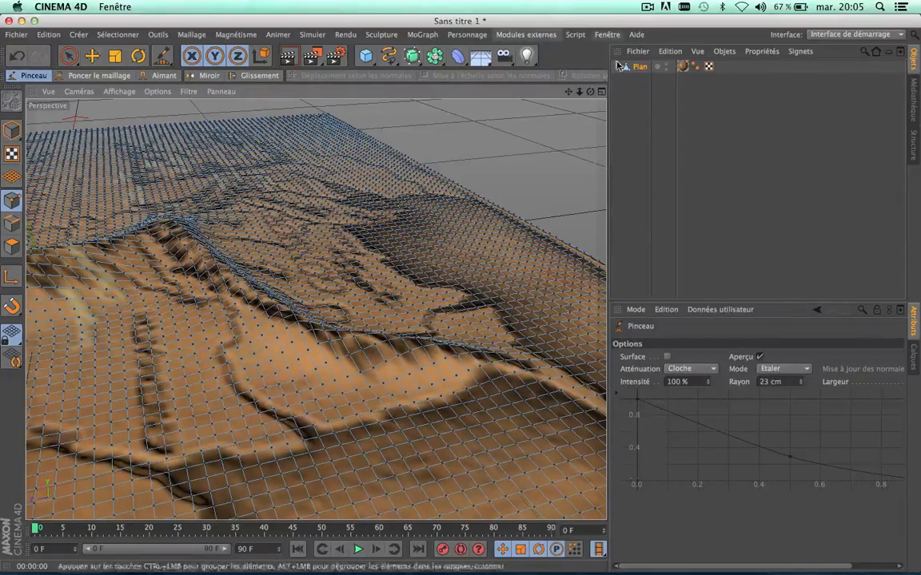
pyautogui.moveTo(590, 92)
pyautogui.mouseDown()
pyautogui.moveTo(512, 72)
pyautogui.moveTo(480, 76)
pyautogui.mouseUp()
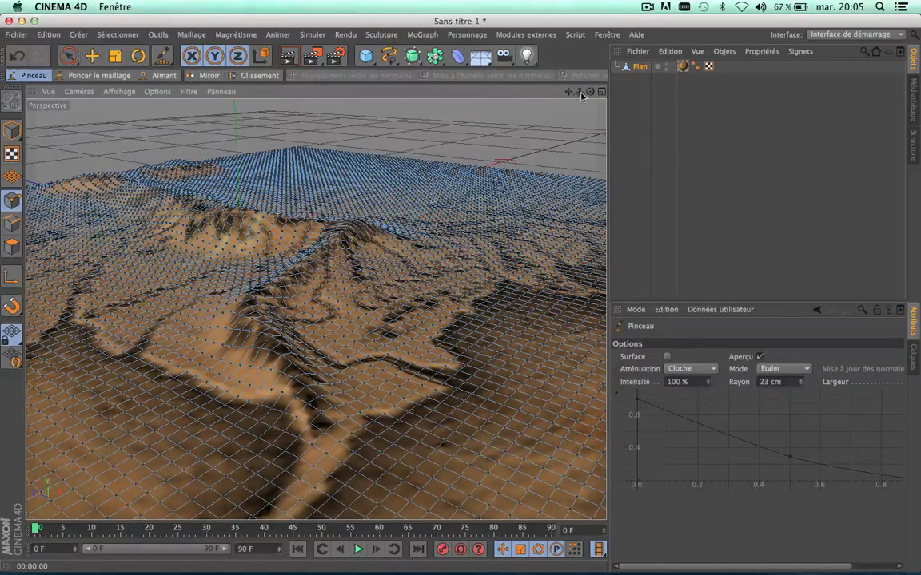
pyautogui.moveTo(589, 93); pyautogui.dragTo(588, 148)
pyautogui.moveTo(591, 95); pyautogui.dragTo(511, 84)
pyautogui.moveTo(405, 254)
pyautogui.mouseDown()
pyautogui.moveTo(391, 216)
pyautogui.moveTo(408, 230)
pyautogui.moveTo(400, 216)
pyautogui.mouseUp()
pyautogui.moveTo(593, 94); pyautogui.dragTo(520, 95)
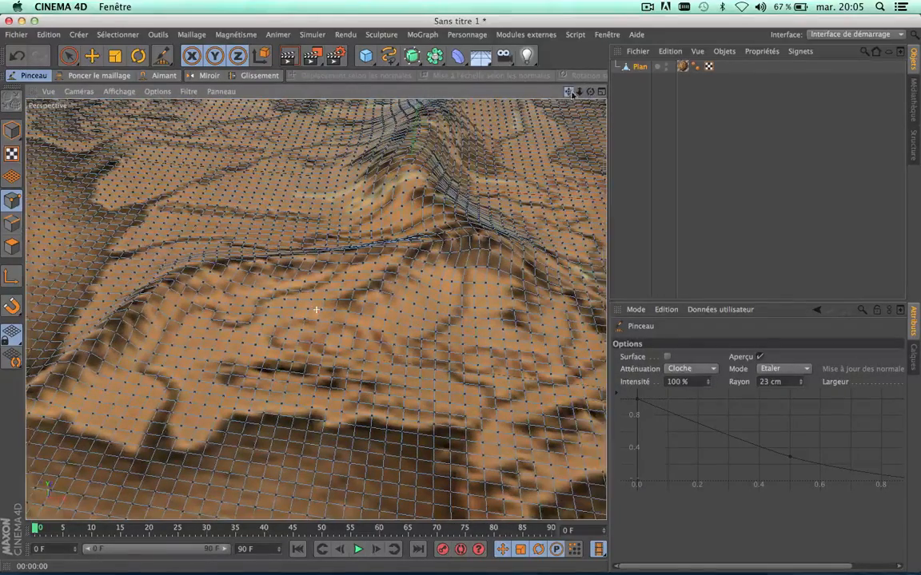
pyautogui.click(286, 52)
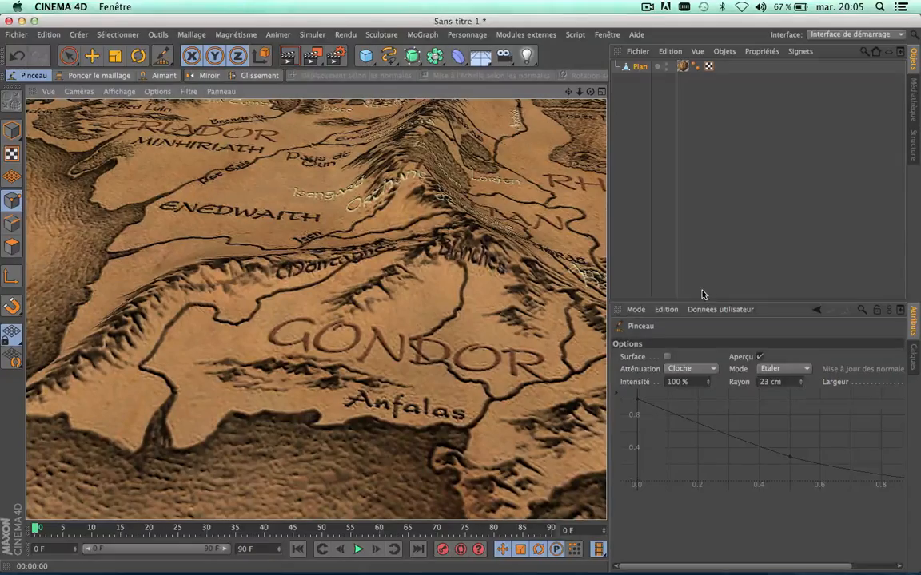
# - Set the Rayon to 14 cm and raise the small hill range along Gondor's coast beside Anfalas
pyautogui.moveTo(802, 382); pyautogui.dragTo(799, 395)
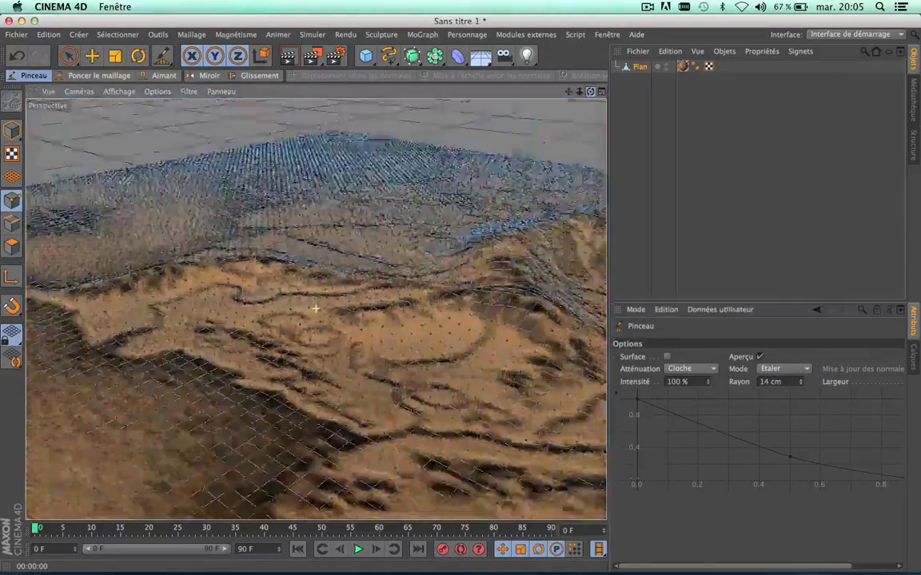
pyautogui.moveTo(316, 308)
pyautogui.keyDown('alt'); pyautogui.mouseDown()
pyautogui.moveTo(254, 351)
pyautogui.moveTo(227, 308)
pyautogui.moveTo(247, 380)
pyautogui.moveTo(251, 352)
pyautogui.mouseUp(); pyautogui.keyUp('alt')
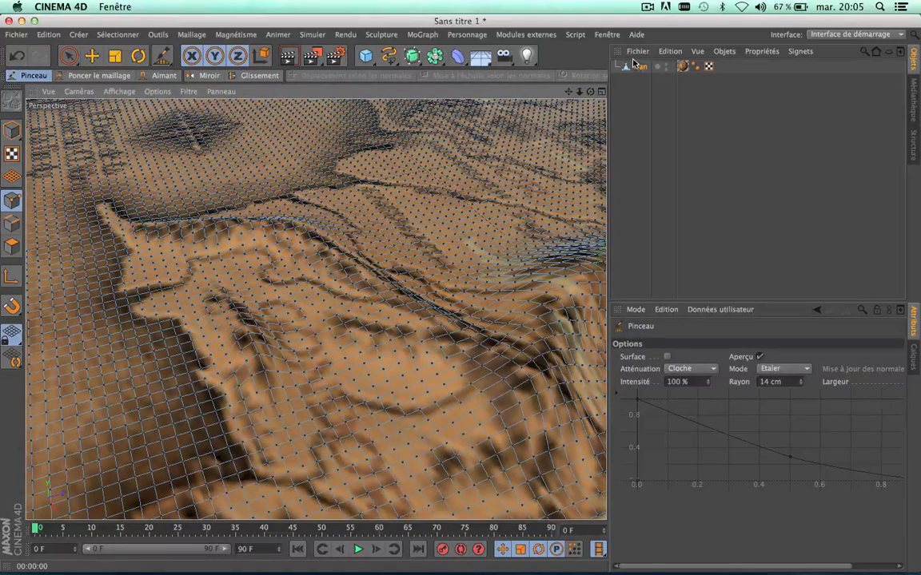
pyautogui.moveTo(591, 91); pyautogui.dragTo(316, 309)
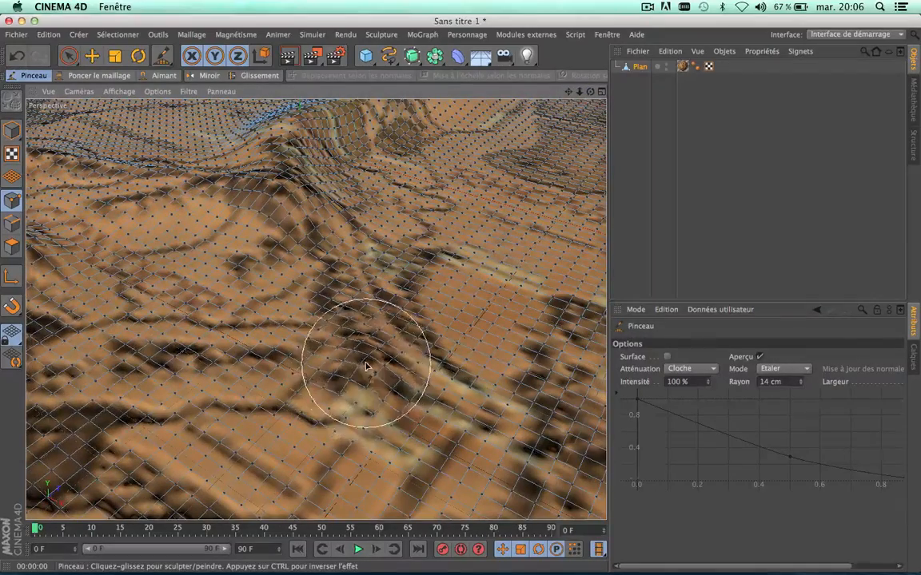
# - Extend the Montagnes Blanches ridge to its southeastern end and broaden its slopes with the Rayon at 24 cm
pyautogui.moveTo(354, 336)
pyautogui.mouseDown()
pyautogui.moveTo(328, 288)
pyautogui.moveTo(388, 302)
pyautogui.moveTo(413, 364)
pyautogui.moveTo(412, 343)
pyautogui.mouseUp()
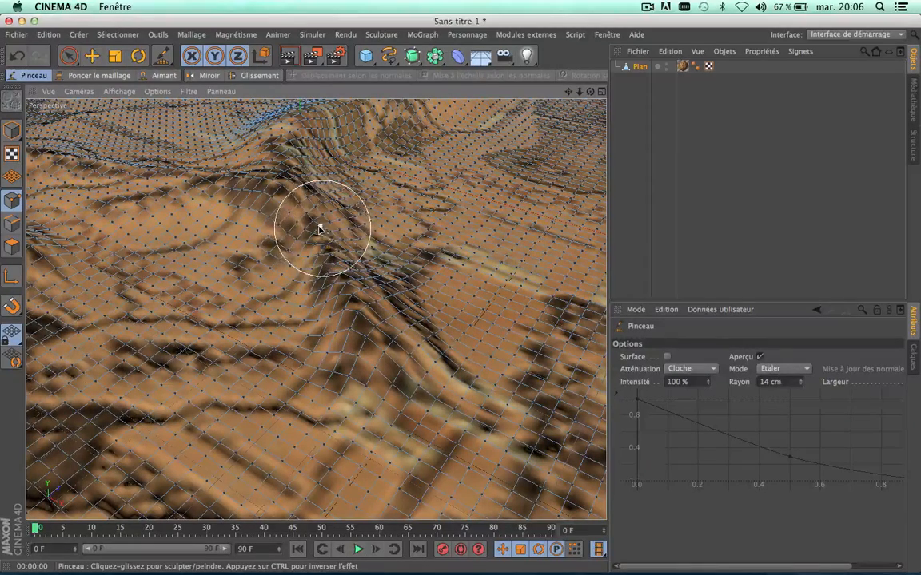
pyautogui.click(800, 379)
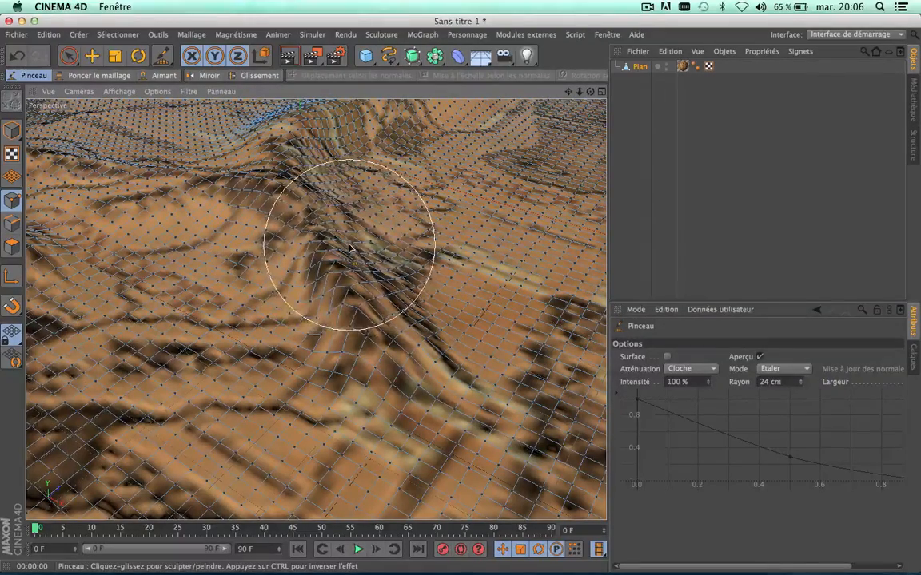
pyautogui.keyDown('alt'); pyautogui.moveTo(314, 308); pyautogui.dragTo(314, 308); pyautogui.keyUp('alt')
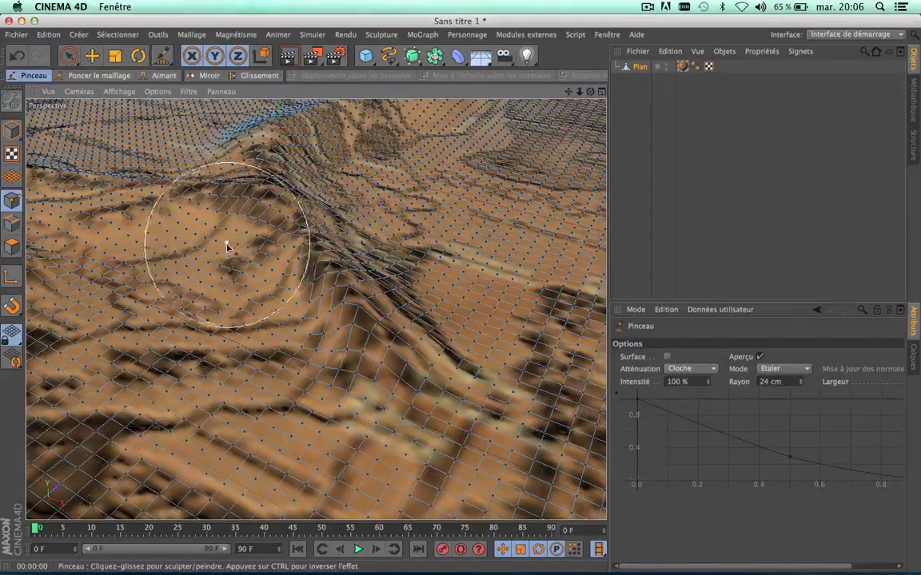
pyautogui.moveTo(227, 248)
pyautogui.mouseDown()
pyautogui.moveTo(276, 247)
pyautogui.moveTo(278, 236)
pyautogui.mouseUp()
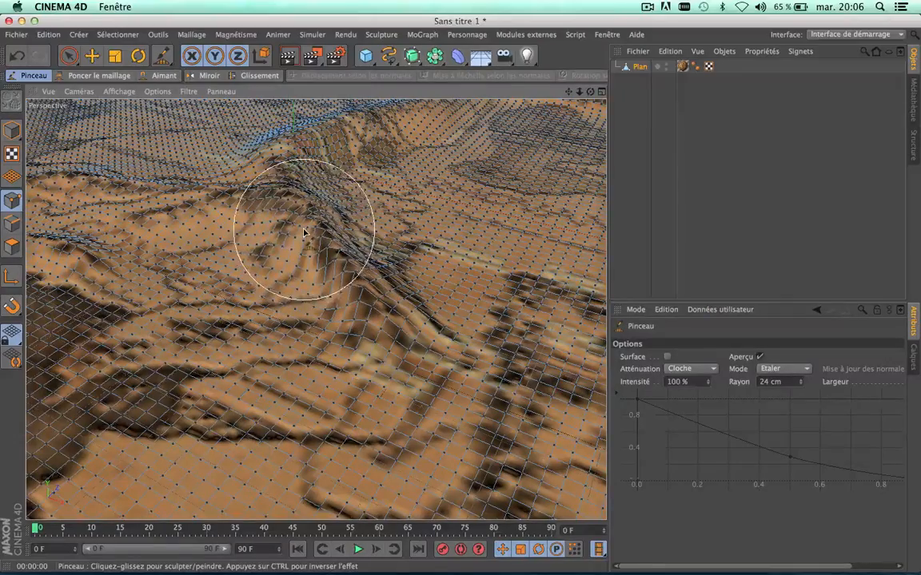
# - Set the Rayon to 16 cm and raise the short hill range between Gondor's coast and the eastern end of the Montagnes Blanches
pyautogui.moveTo(589, 94)
pyautogui.mouseDown()
pyautogui.moveTo(316, 308)
pyautogui.moveTo(381, 205)
pyautogui.mouseUp()
pyautogui.scroll(3, 380, 206)
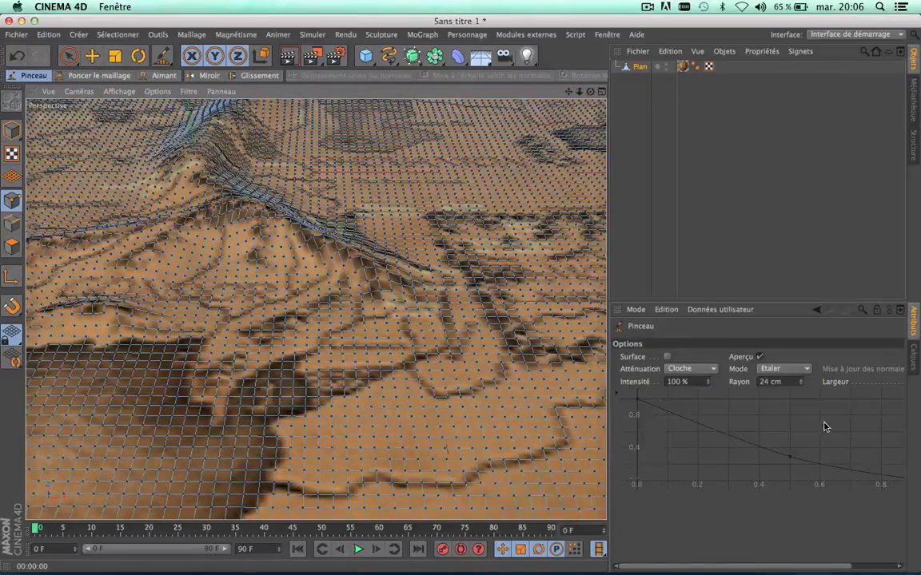
pyautogui.click(800, 384)
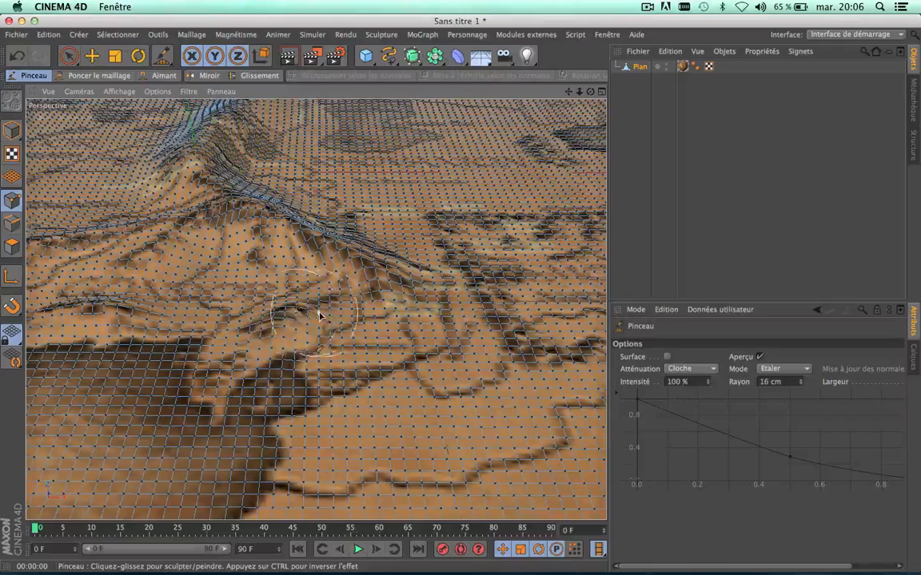
pyautogui.moveTo(319, 316)
pyautogui.mouseDown()
pyautogui.moveTo(334, 310)
pyautogui.moveTo(319, 300)
pyautogui.moveTo(345, 293)
pyautogui.moveTo(309, 307)
pyautogui.moveTo(295, 274)
pyautogui.mouseUp()
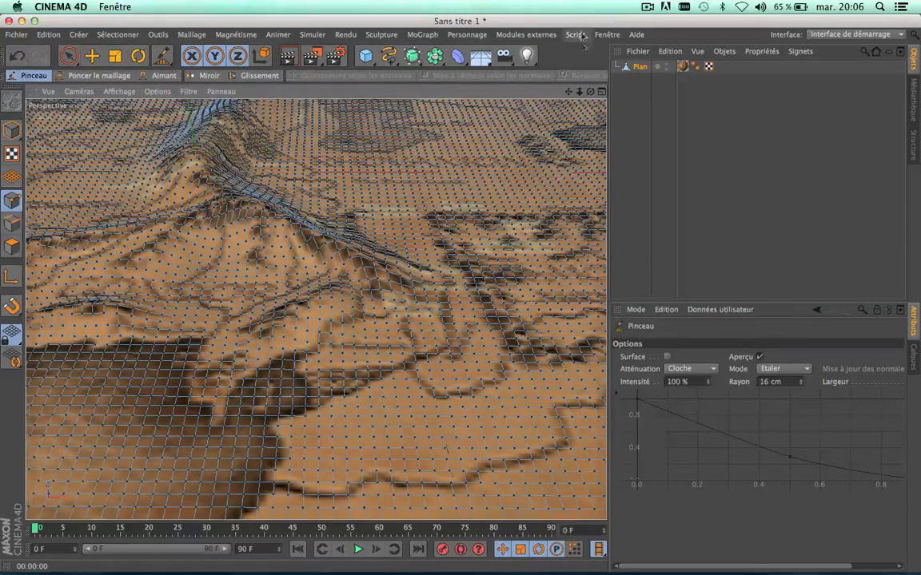
# - Raise the coastal mountains in the map's northwest corner and the inland range east of them
pyautogui.moveTo(569, 91); pyautogui.dragTo(827, 228)
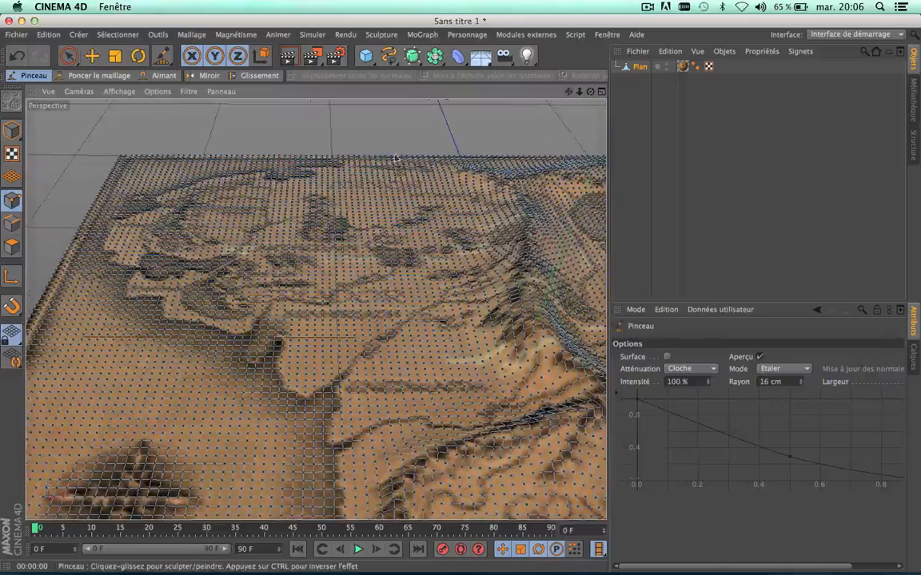
pyautogui.scroll(5, 180, 240)
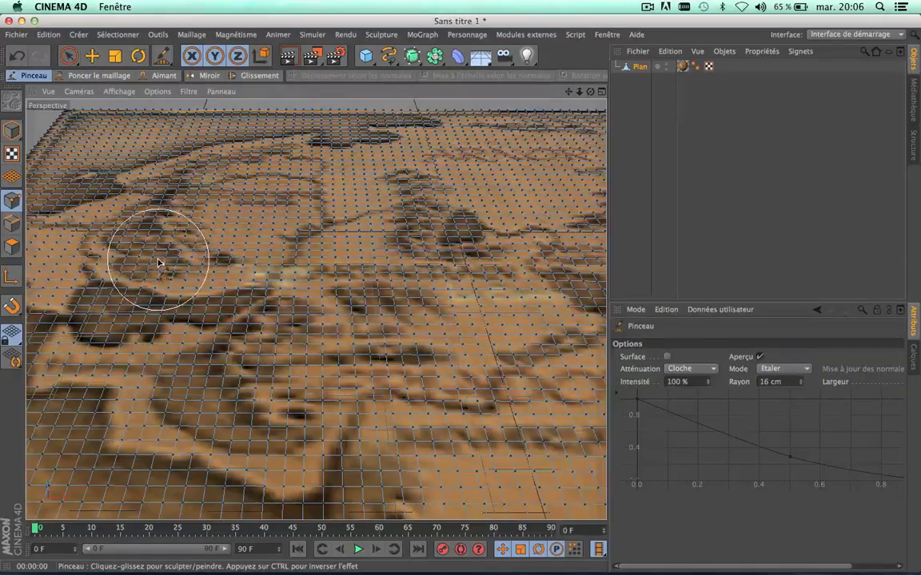
pyautogui.moveTo(159, 263)
pyautogui.mouseDown()
pyautogui.moveTo(154, 243)
pyautogui.moveTo(174, 251)
pyautogui.moveTo(149, 228)
pyautogui.moveTo(183, 204)
pyautogui.moveTo(187, 180)
pyautogui.moveTo(184, 220)
pyautogui.moveTo(224, 259)
pyautogui.moveTo(158, 252)
pyautogui.mouseUp()
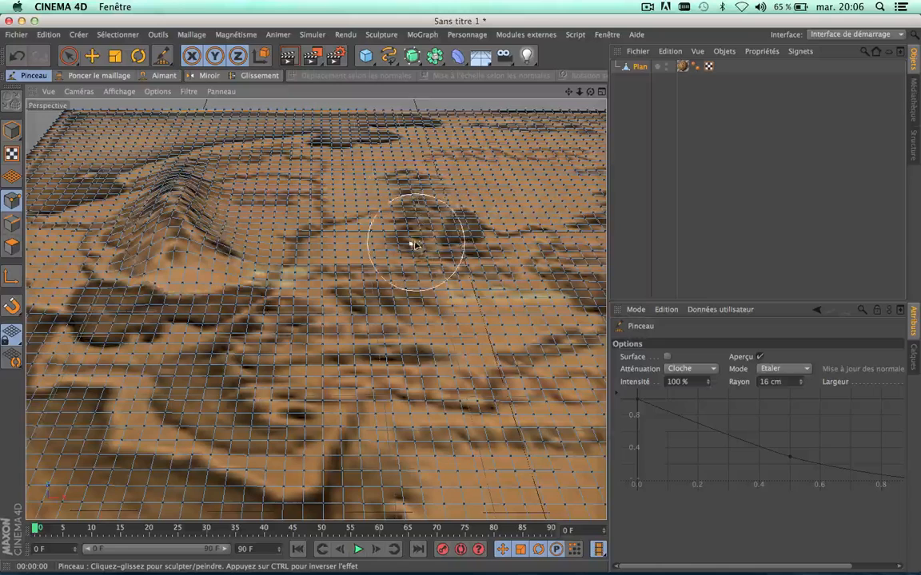
pyautogui.moveTo(414, 245); pyautogui.dragTo(419, 182)
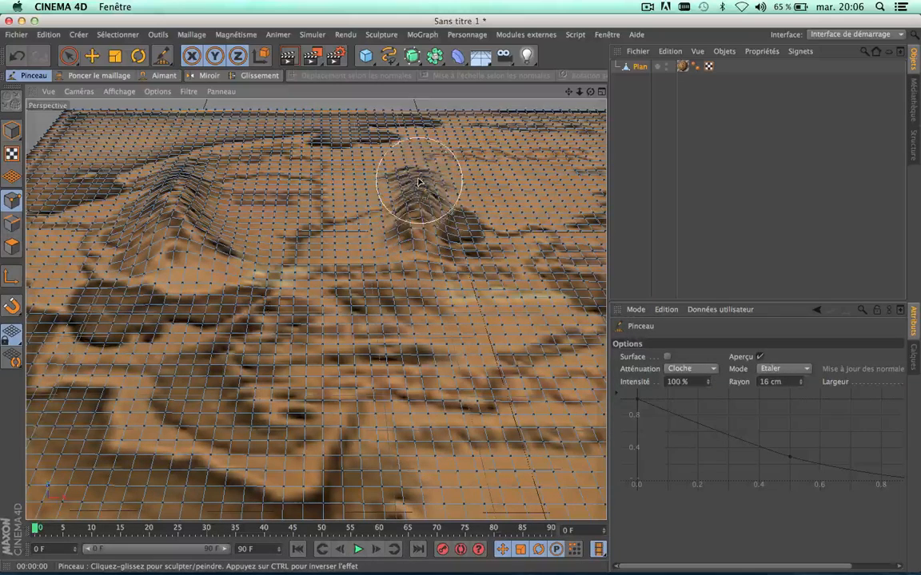
pyautogui.moveTo(421, 251); pyautogui.dragTo(424, 246)
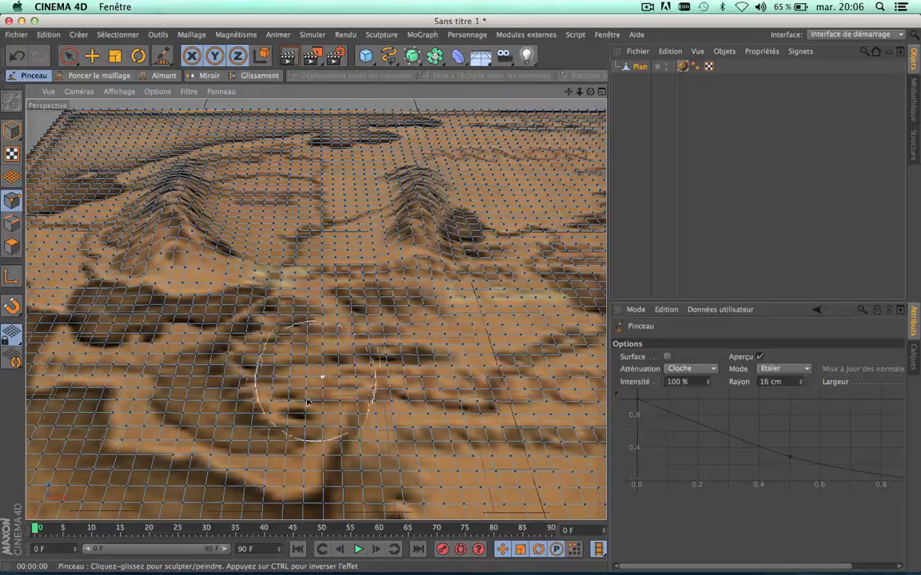
# - Raise the southern block of the northwestern coastal mountains and the small inland hill between them and the central range
pyautogui.moveTo(307, 402)
pyautogui.mouseDown()
pyautogui.moveTo(248, 438)
pyautogui.moveTo(243, 418)
pyautogui.moveTo(284, 362)
pyautogui.moveTo(297, 404)
pyautogui.moveTo(199, 411)
pyautogui.moveTo(233, 362)
pyautogui.mouseUp()
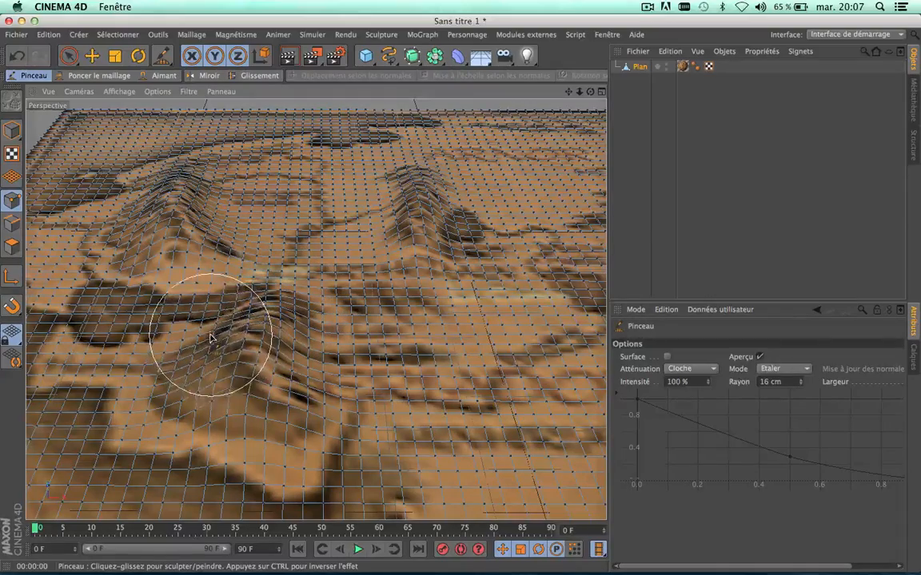
pyautogui.moveTo(276, 409); pyautogui.dragTo(277, 403)
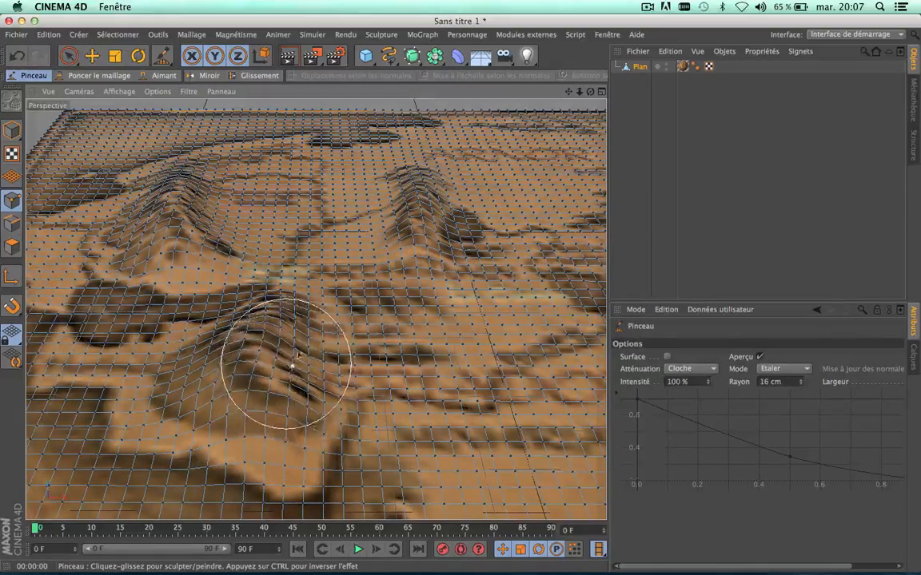
pyautogui.moveTo(590, 92); pyautogui.dragTo(584, 148)
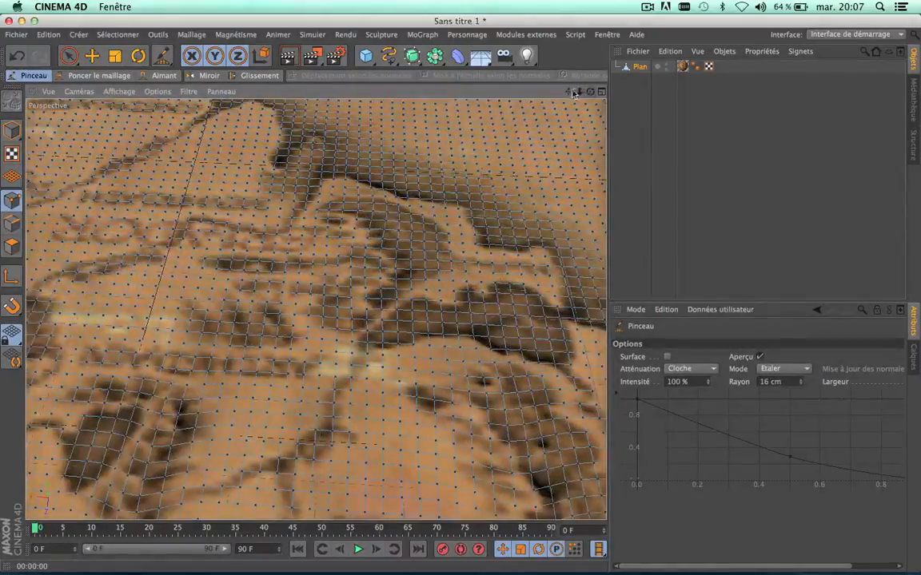
pyautogui.moveTo(571, 92)
pyautogui.mouseDown()
pyautogui.moveTo(851, 66)
pyautogui.moveTo(907, 48)
pyautogui.mouseUp()
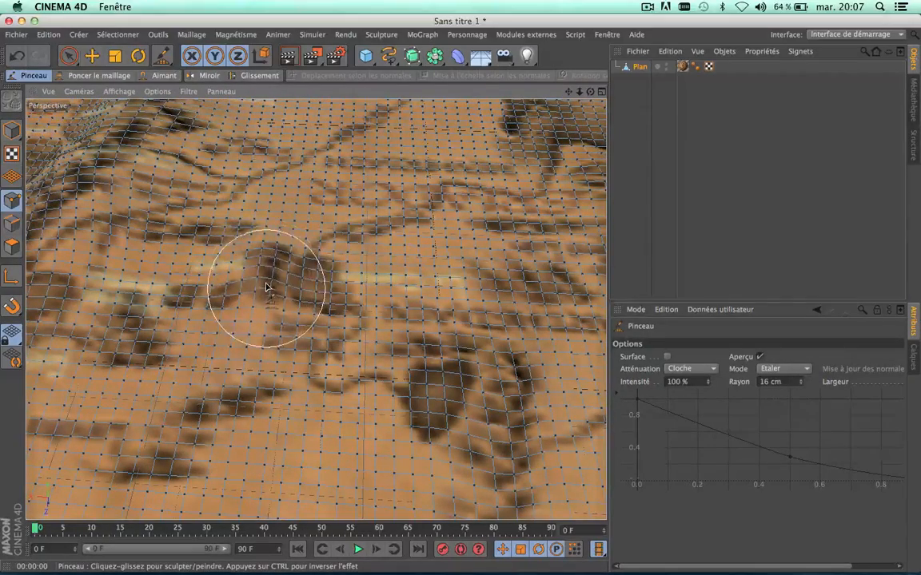
# - Raise the southern and northern ridges of the mountain-ringed region east of Gondor
pyautogui.moveTo(589, 92); pyautogui.dragTo(479, 352)
pyautogui.moveTo(591, 91); pyautogui.dragTo(356, 77)
pyautogui.moveTo(589, 94); pyautogui.dragTo(464, 128)
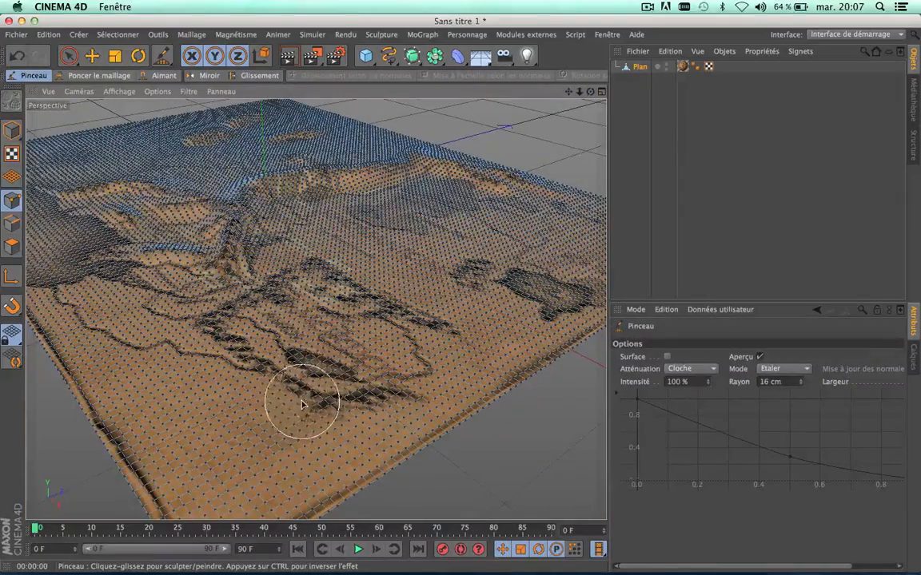
pyautogui.scroll(5, 283, 413)
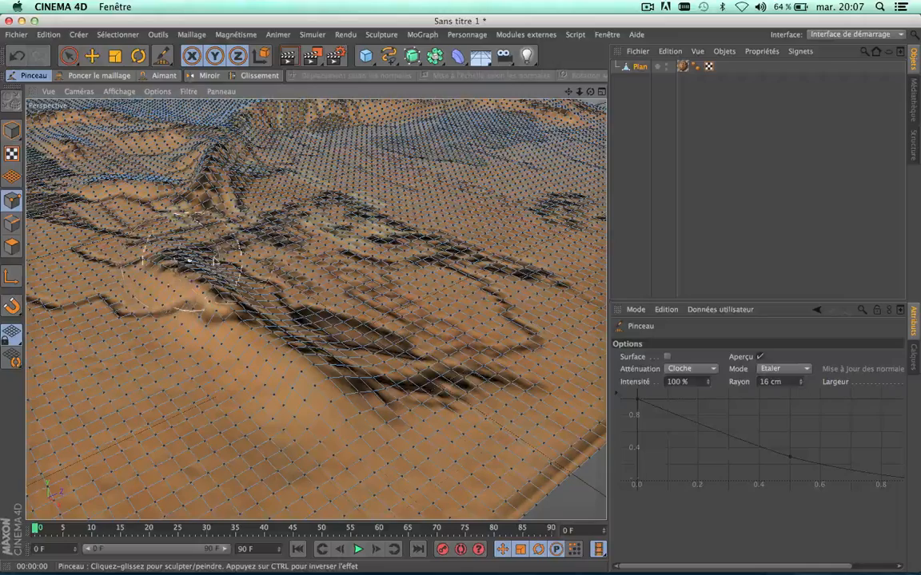
pyautogui.moveTo(591, 92); pyautogui.dragTo(516, 95)
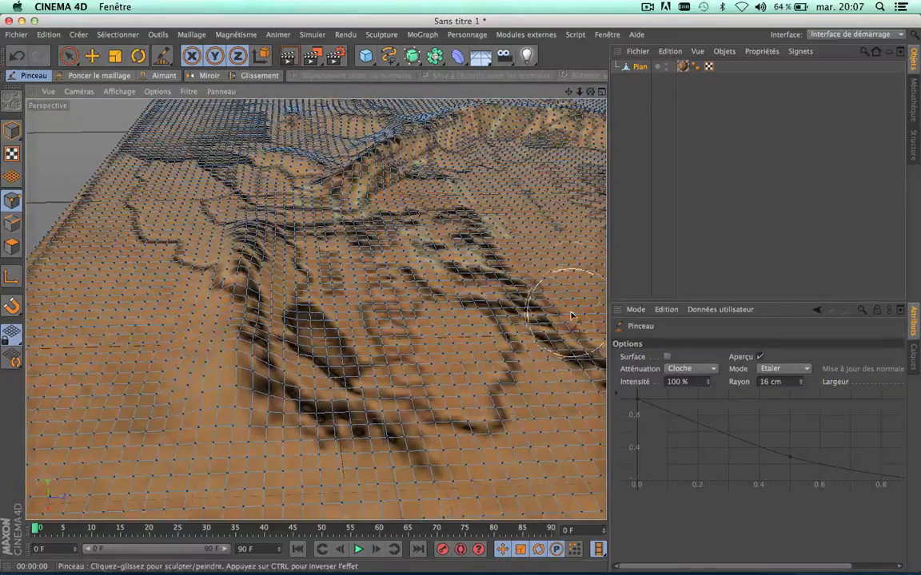
pyautogui.moveTo(539, 325)
pyautogui.mouseDown()
pyautogui.moveTo(527, 293)
pyautogui.moveTo(512, 297)
pyautogui.moveTo(501, 270)
pyautogui.moveTo(491, 275)
pyautogui.moveTo(471, 218)
pyautogui.moveTo(458, 215)
pyautogui.mouseUp()
# - Raise the western ridge of the mountain-ringed region east of Gondor and the eastern end of its southern ridge
pyautogui.moveTo(591, 92)
pyautogui.mouseDown()
pyautogui.moveTo(487, 83)
pyautogui.moveTo(508, 86)
pyautogui.moveTo(587, 144)
pyautogui.moveTo(640, 90)
pyautogui.moveTo(676, 97)
pyautogui.mouseUp()
pyautogui.moveTo(569, 92)
pyautogui.mouseDown()
pyautogui.moveTo(649, 54)
pyautogui.moveTo(623, 52)
pyautogui.moveTo(552, 79)
pyautogui.mouseUp()
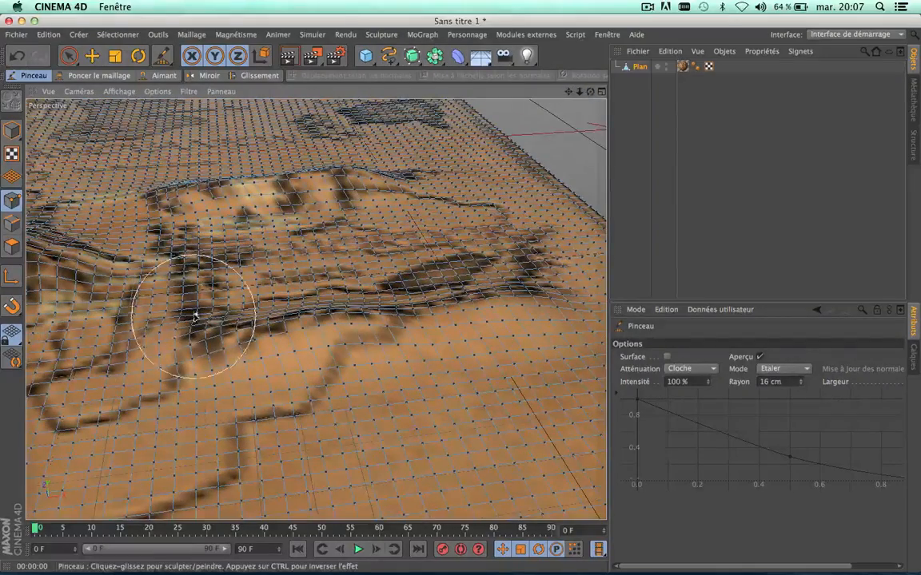
pyautogui.moveTo(195, 314); pyautogui.dragTo(195, 286)
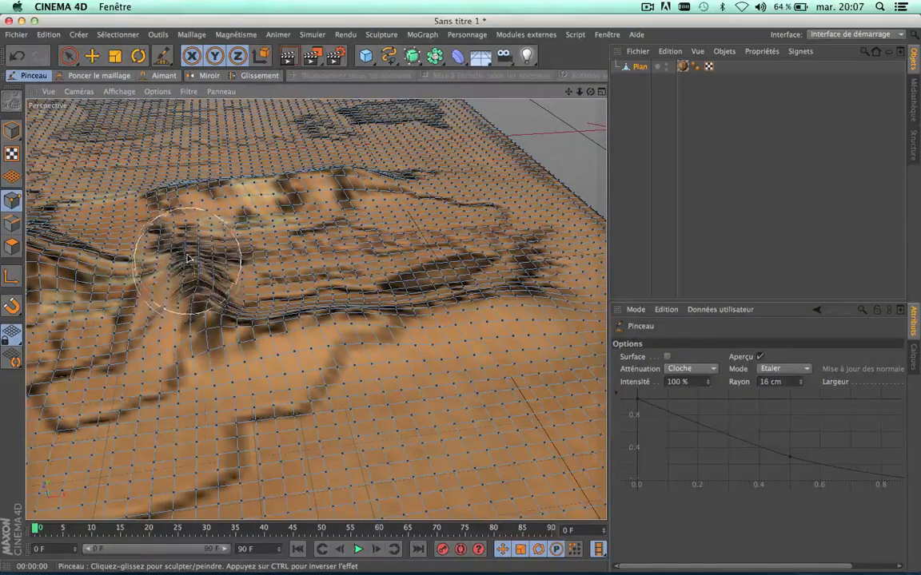
pyautogui.moveTo(178, 224)
pyautogui.mouseDown()
pyautogui.moveTo(162, 199)
pyautogui.moveTo(174, 198)
pyautogui.mouseUp()
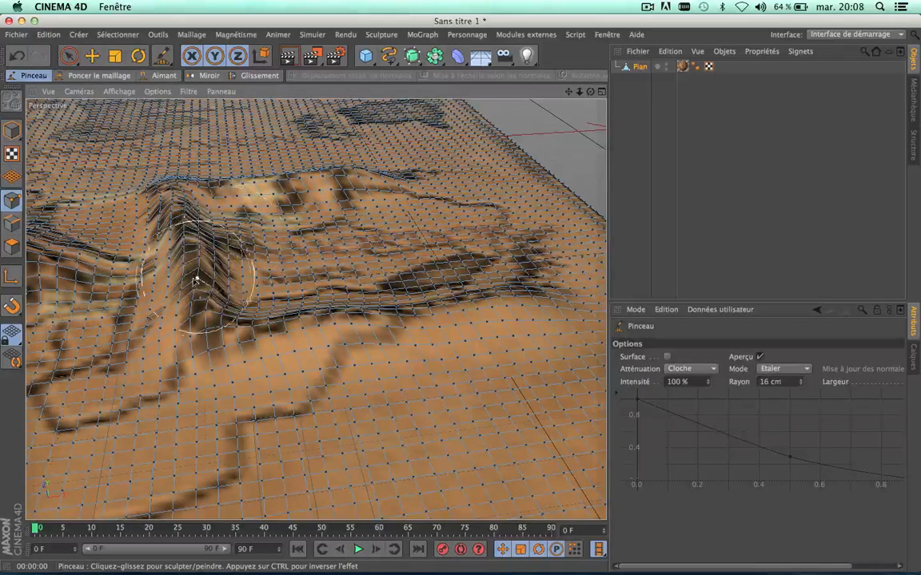
pyautogui.moveTo(196, 279); pyautogui.dragTo(180, 266)
pyautogui.moveTo(443, 289)
pyautogui.mouseDown()
pyautogui.moveTo(551, 226)
pyautogui.moveTo(530, 251)
pyautogui.moveTo(527, 243)
pyautogui.moveTo(527, 270)
pyautogui.moveTo(525, 261)
pyautogui.mouseUp()
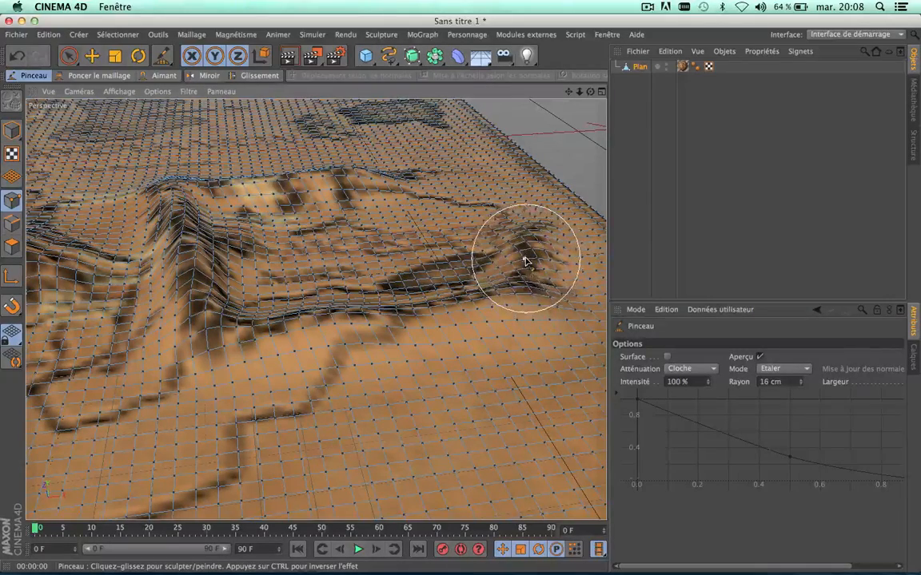
pyautogui.moveTo(519, 296); pyautogui.dragTo(521, 289)
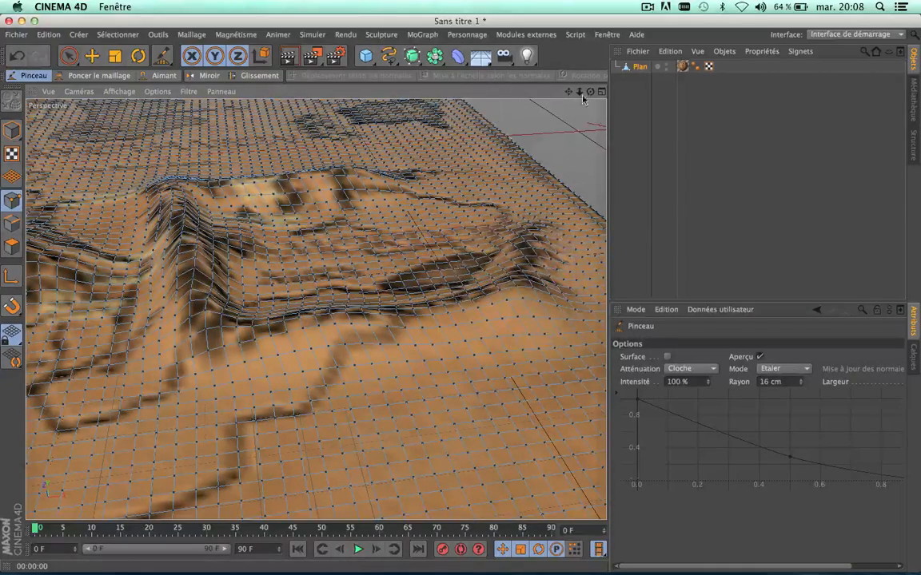
# - Raise the small group of hills beside the dark area near the map's eastern edge, north of the ringed region
pyautogui.moveTo(590, 92)
pyautogui.mouseDown()
pyautogui.moveTo(560, 94)
pyautogui.moveTo(553, 272)
pyautogui.mouseUp()
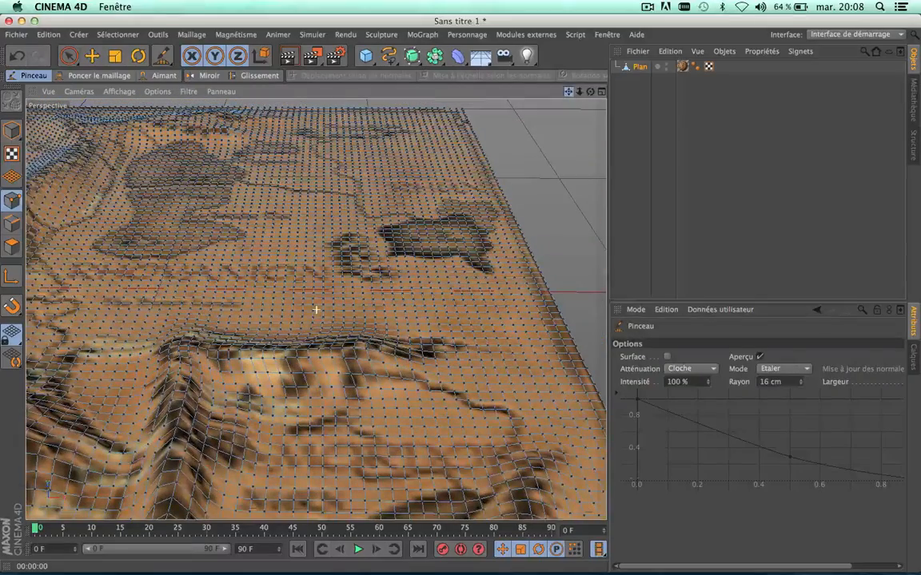
pyautogui.scroll(5, 358, 264)
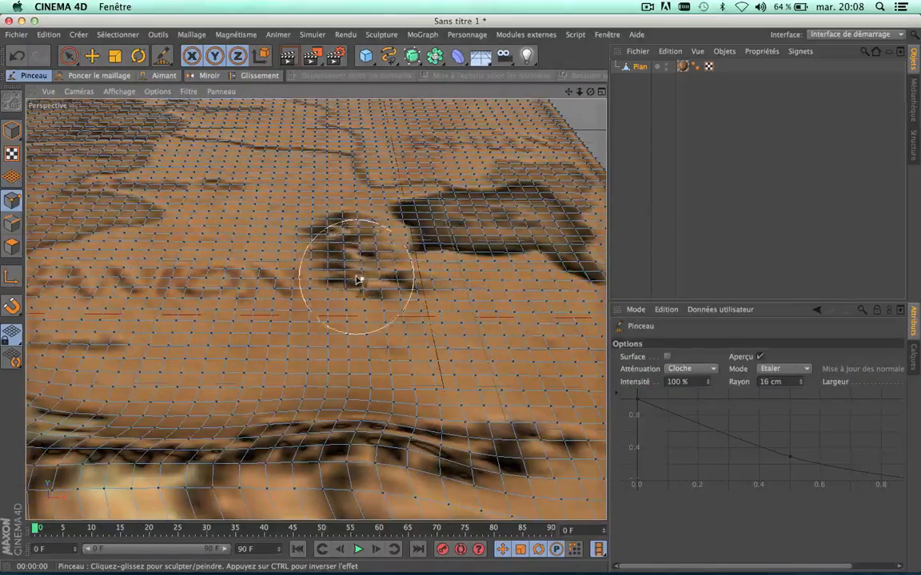
pyautogui.moveTo(353, 278)
pyautogui.mouseDown()
pyautogui.moveTo(348, 220)
pyautogui.moveTo(359, 208)
pyautogui.moveTo(345, 239)
pyautogui.mouseUp()
pyautogui.scroll(-8, 348, 237)
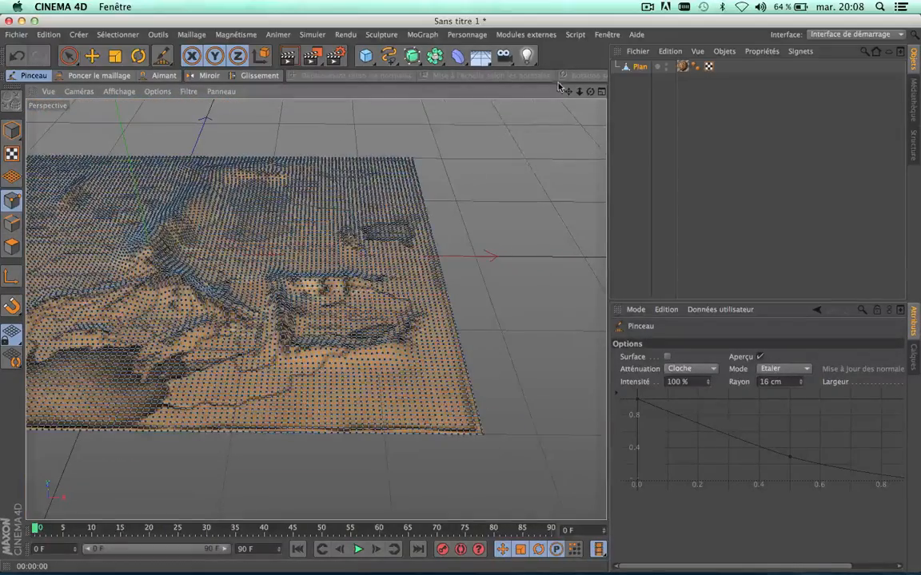
pyautogui.moveTo(568, 91); pyautogui.dragTo(707, 147)
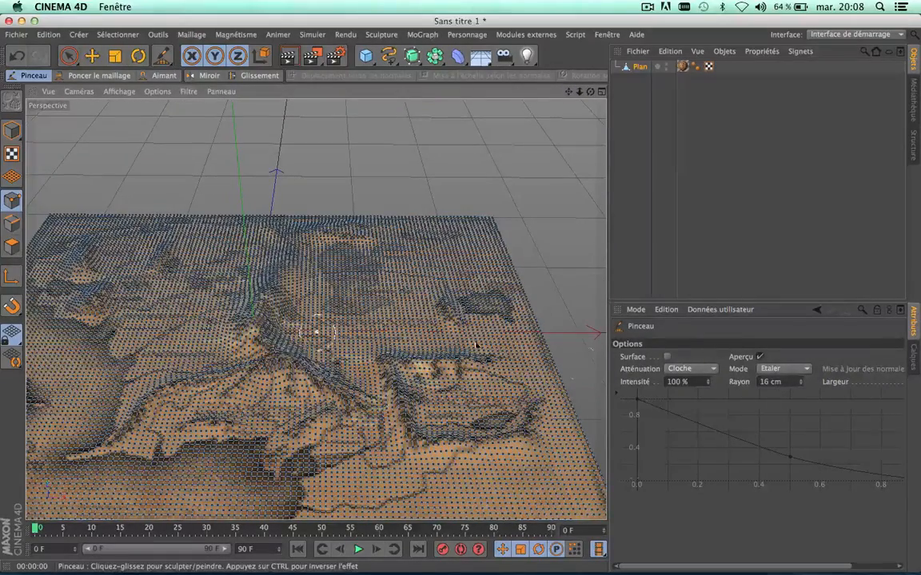
# - Set the brush to 150 % intensity and a 6 cm radius and pull a first narrow peak out of the central mountain range
pyautogui.click(777, 382)
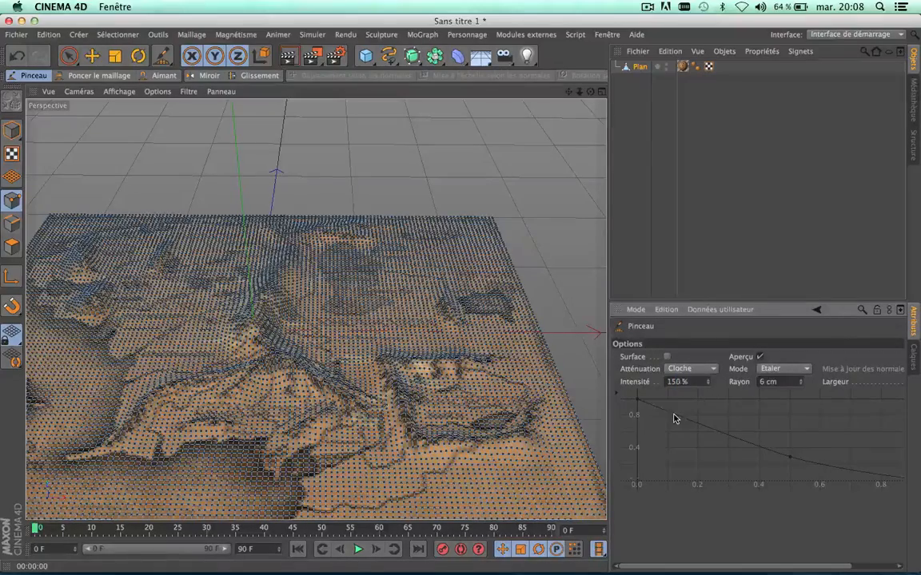
pyautogui.scroll(10, 263, 320)
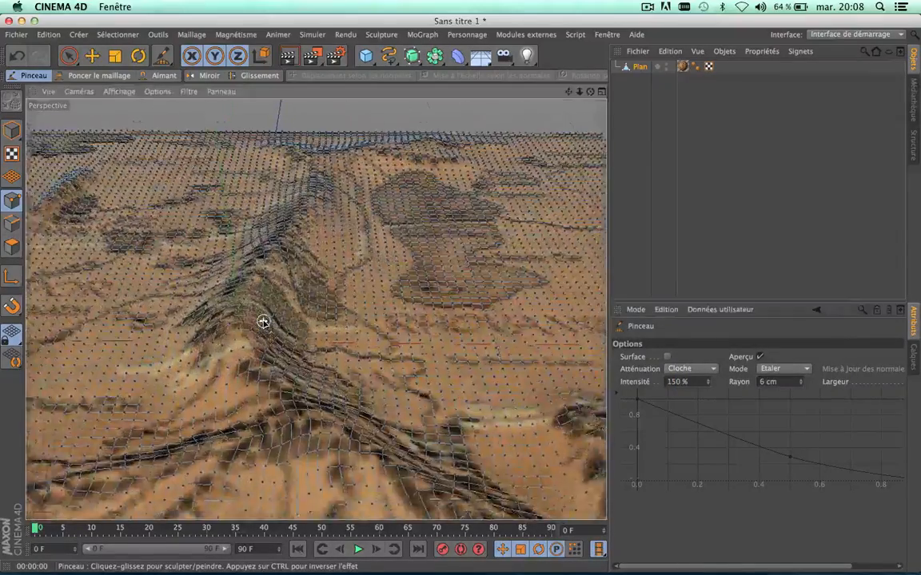
pyautogui.scroll(-2, 244, 353)
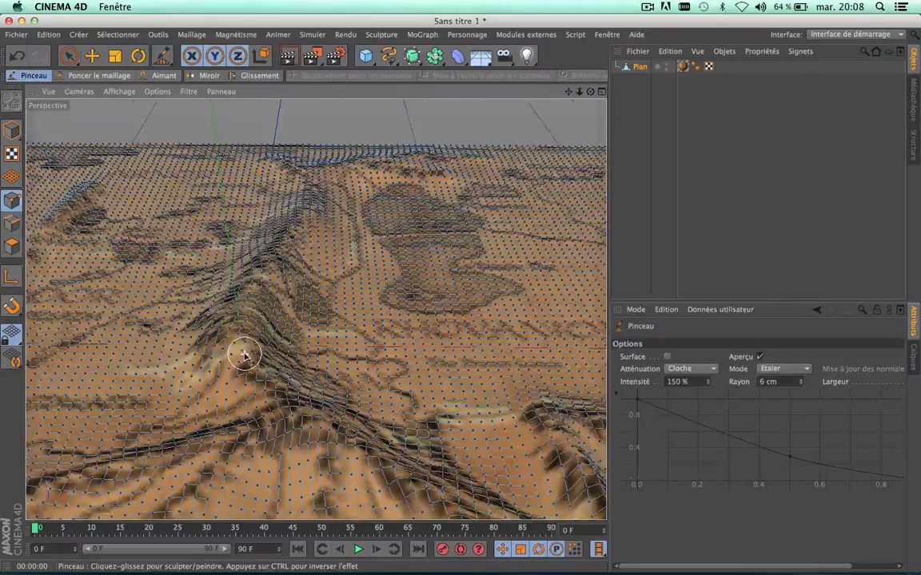
pyautogui.keyDown('alt'); pyautogui.moveTo(244, 353); pyautogui.dragTo(314, 309); pyautogui.keyUp('alt')
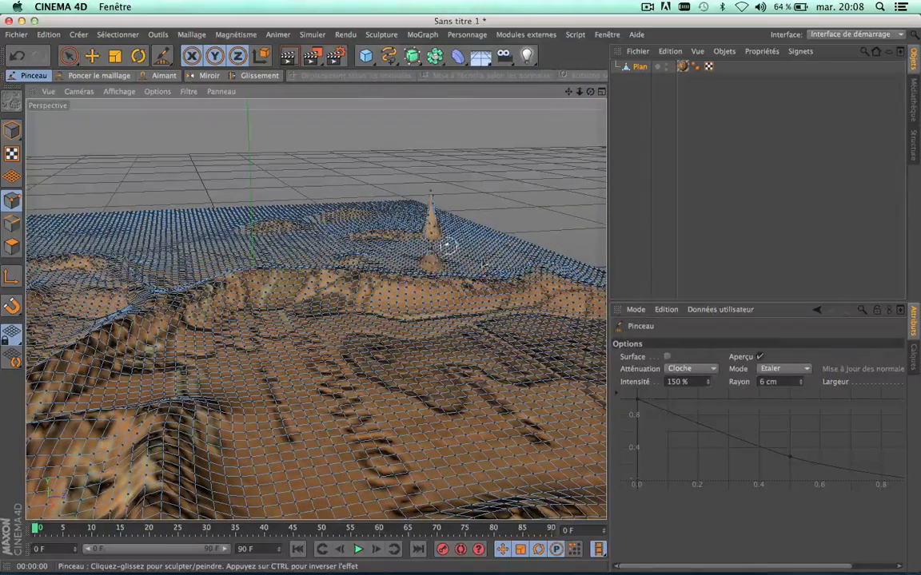
pyautogui.keyDown('alt'); pyautogui.moveTo(490, 229); pyautogui.dragTo(490, 230); pyautogui.keyUp('alt')
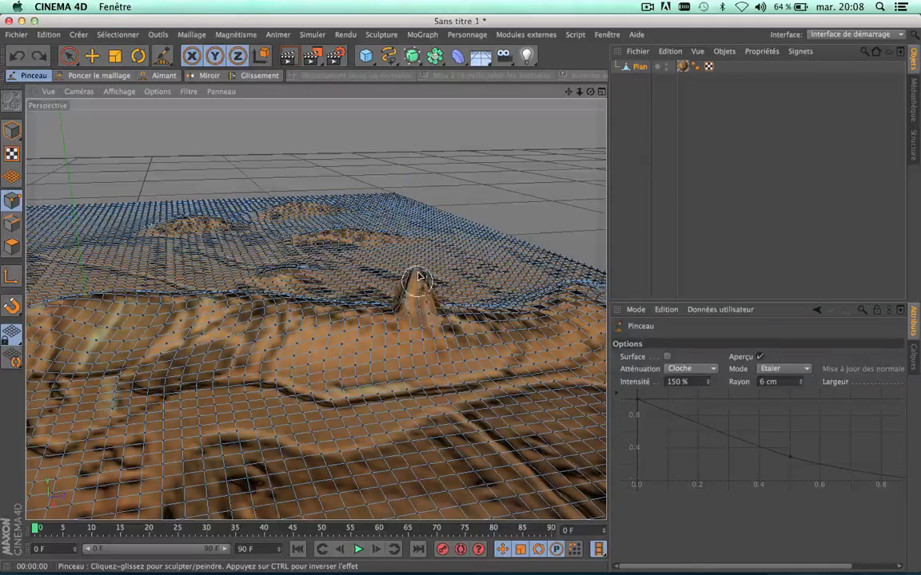
# - Pull a row of sharp peaks along the crest of the central mountain range's middle section
pyautogui.keyDown('alt'); pyautogui.moveTo(315, 309); pyautogui.dragTo(315, 309); pyautogui.keyUp('alt')
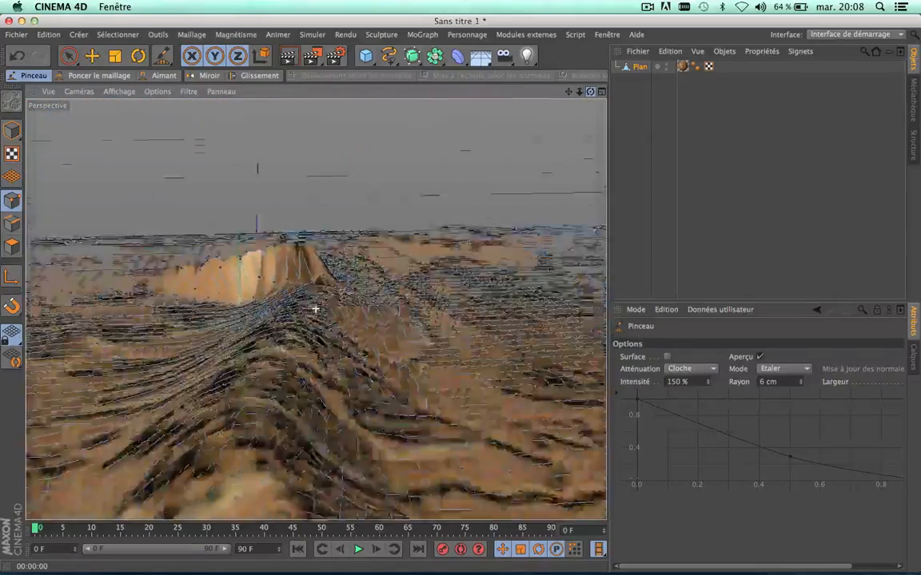
pyautogui.moveTo(590, 92); pyautogui.dragTo(315, 303)
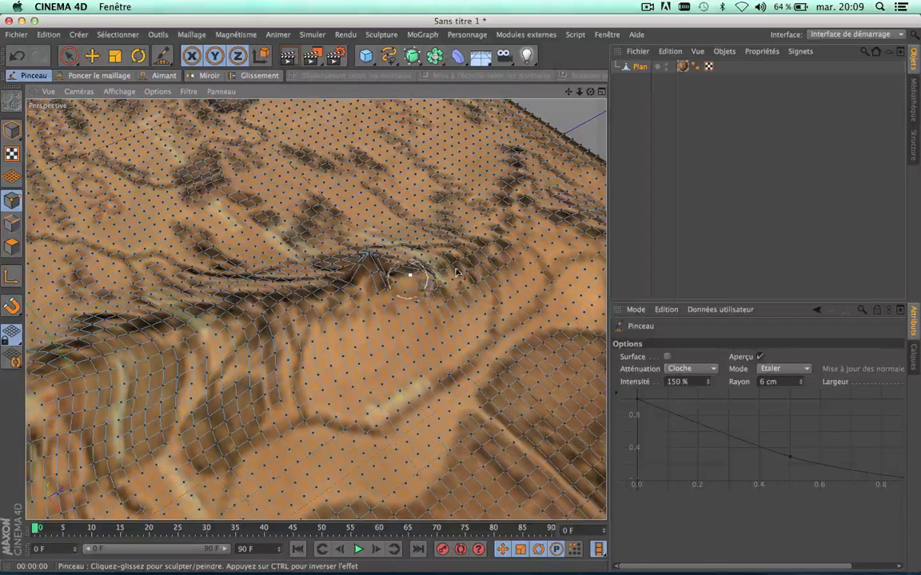
pyautogui.moveTo(591, 91); pyautogui.dragTo(314, 309)
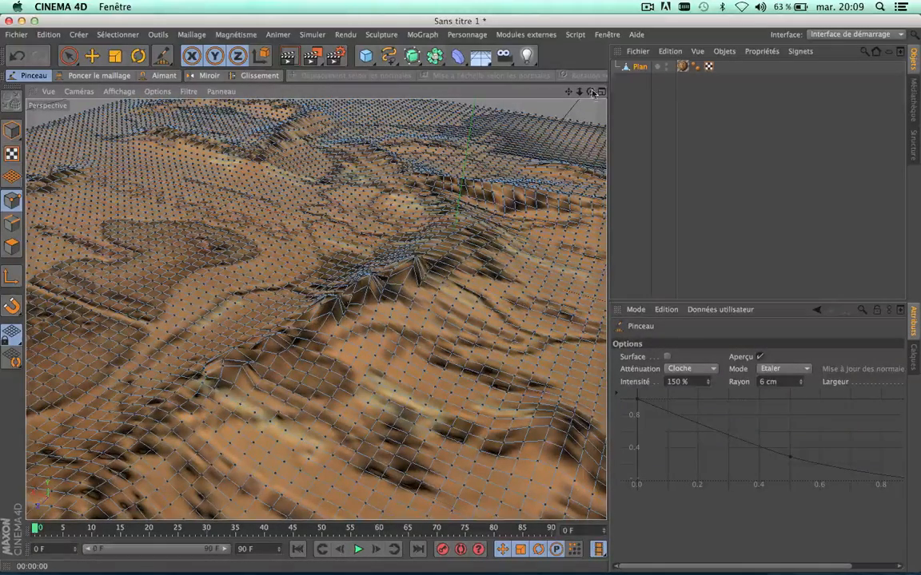
pyautogui.moveTo(592, 93); pyautogui.dragTo(492, 148)
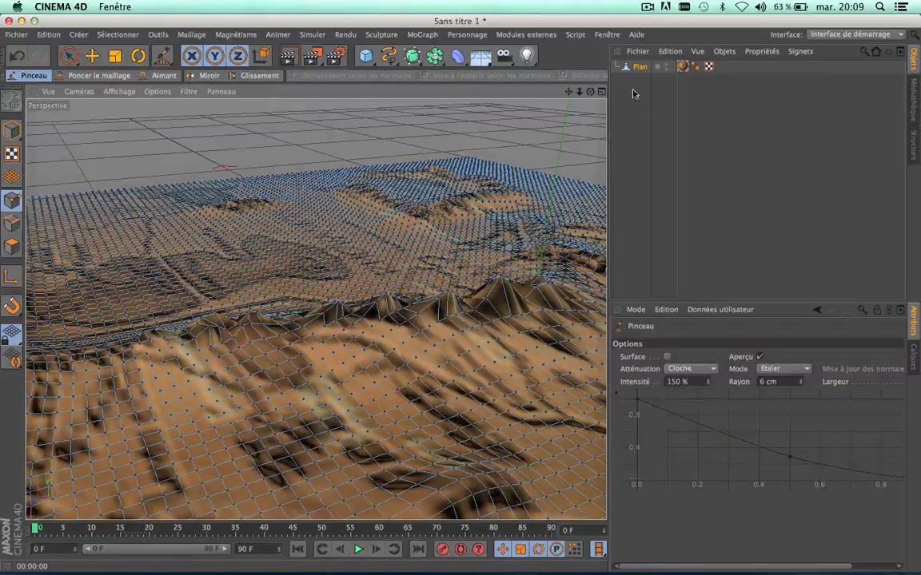
# - Pull sharp peaks along the northern end of the central range, up to and just past its fork
pyautogui.moveTo(588, 93)
pyautogui.mouseDown()
pyautogui.moveTo(581, 102)
pyautogui.moveTo(586, 93)
pyautogui.moveTo(557, 97)
pyautogui.moveTo(558, 122)
pyautogui.moveTo(563, 95)
pyautogui.moveTo(585, 102)
pyautogui.mouseUp()
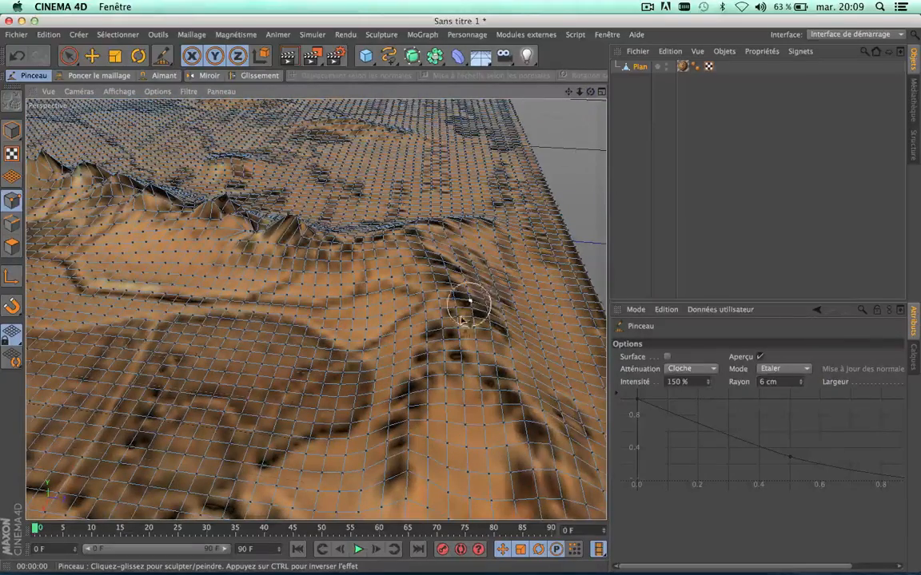
pyautogui.moveTo(461, 319)
pyautogui.mouseDown()
pyautogui.moveTo(462, 300)
pyautogui.moveTo(435, 265)
pyautogui.moveTo(393, 245)
pyautogui.moveTo(389, 230)
pyautogui.moveTo(358, 252)
pyautogui.moveTo(358, 239)
pyautogui.moveTo(313, 247)
pyautogui.moveTo(314, 239)
pyautogui.mouseUp()
pyautogui.moveTo(239, 254)
pyautogui.mouseDown()
pyautogui.moveTo(237, 242)
pyautogui.moveTo(179, 230)
pyautogui.mouseUp()
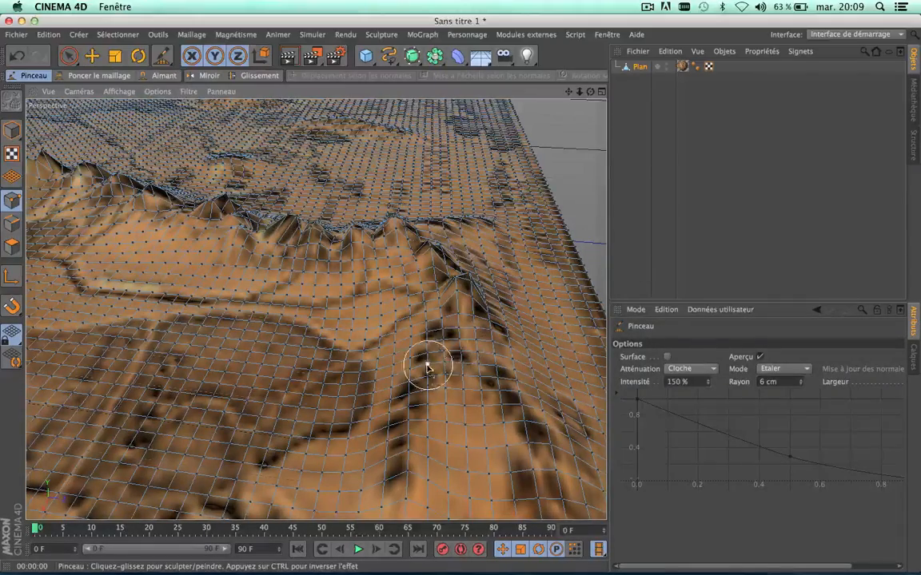
pyautogui.moveTo(427, 366); pyautogui.dragTo(427, 340)
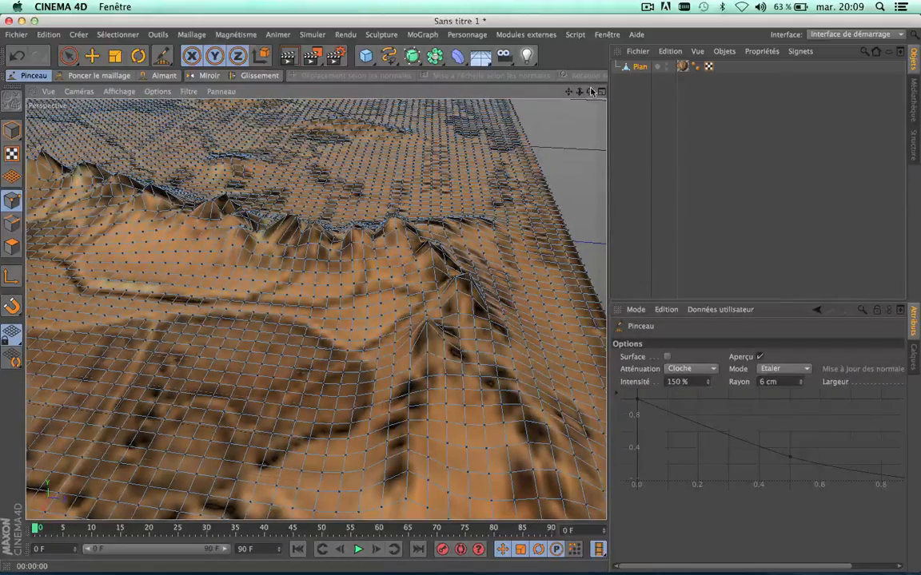
# - Sculpt peaks and side spurs on the branch running east along the map's northern edge
pyautogui.moveTo(590, 91); pyautogui.dragTo(512, 206)
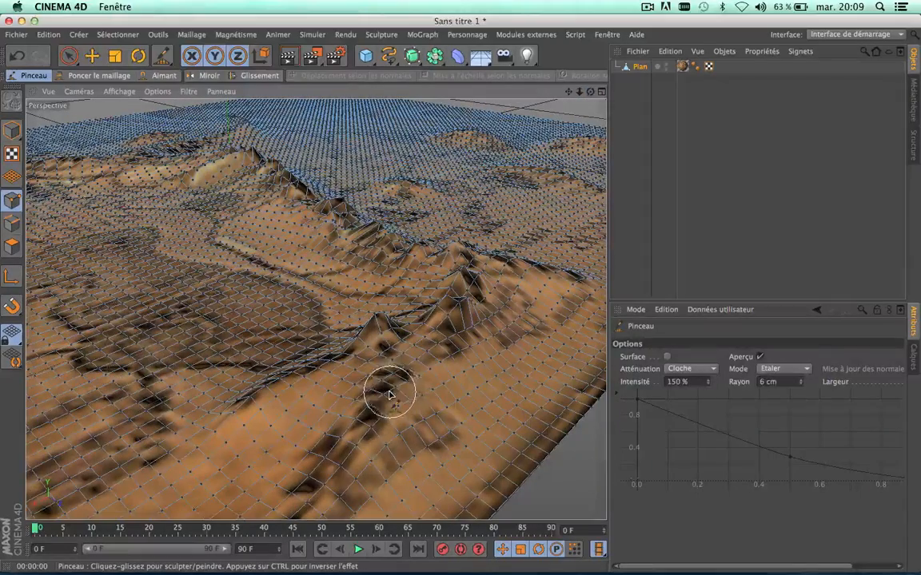
pyautogui.moveTo(390, 390)
pyautogui.mouseDown()
pyautogui.moveTo(390, 373)
pyautogui.moveTo(360, 442)
pyautogui.moveTo(363, 431)
pyautogui.moveTo(333, 465)
pyautogui.moveTo(247, 379)
pyautogui.mouseUp()
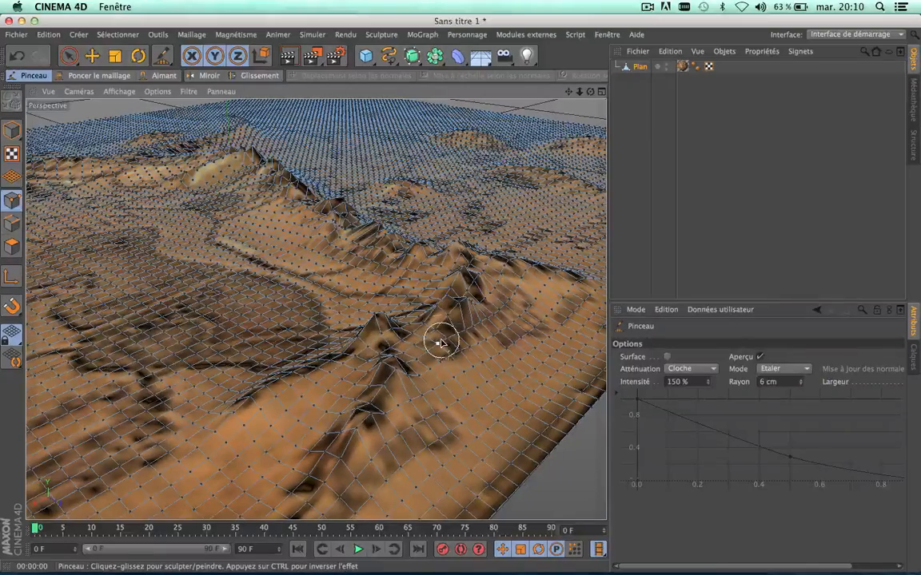
pyautogui.moveTo(426, 358); pyautogui.dragTo(425, 340)
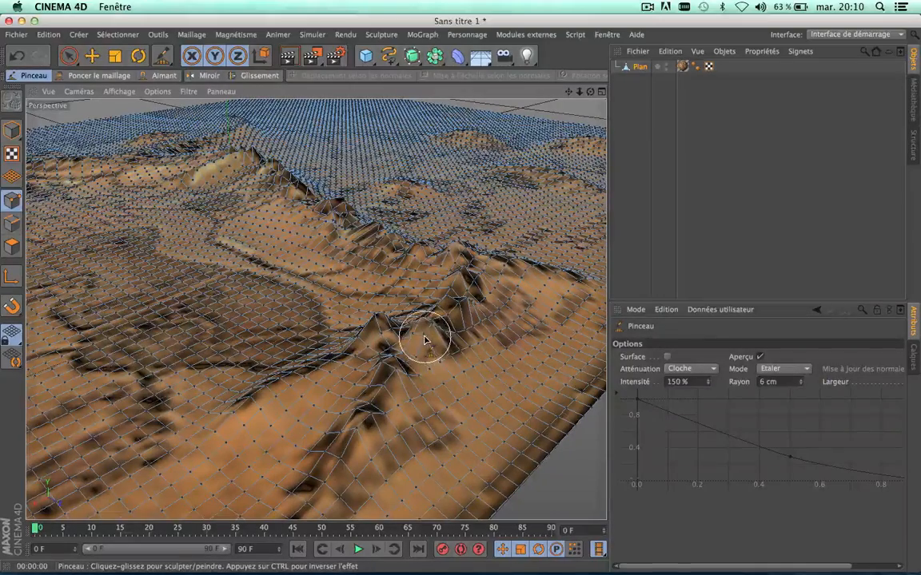
# - Pull sharp peaks on the short western branch at the central range's northern fork
pyautogui.moveTo(590, 92); pyautogui.dragTo(679, 73)
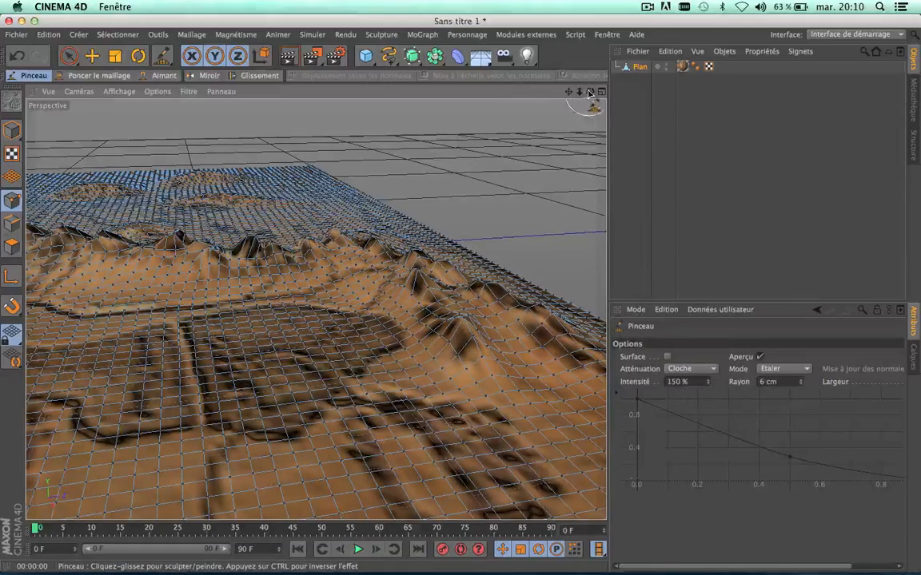
pyautogui.moveTo(590, 92); pyautogui.dragTo(514, 183)
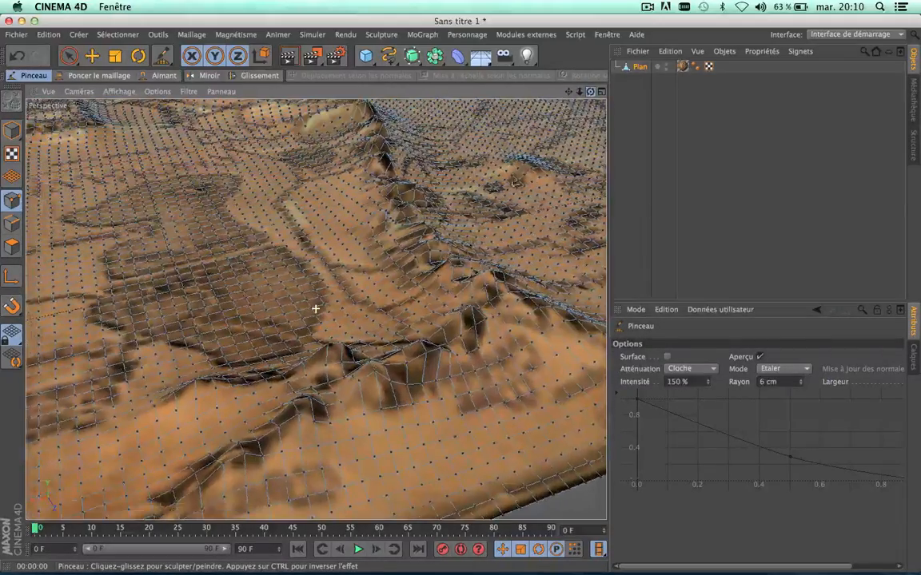
pyautogui.moveTo(569, 93); pyautogui.dragTo(420, 81)
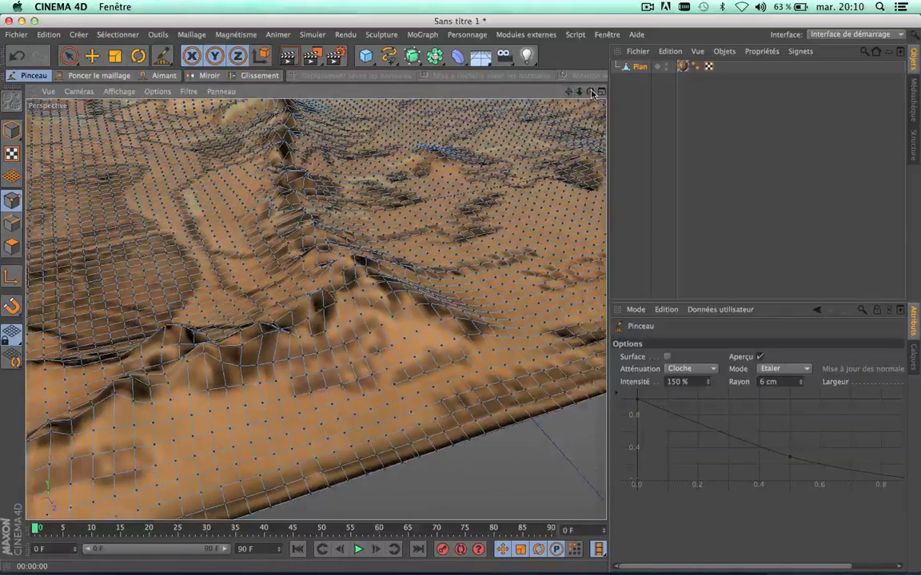
pyautogui.moveTo(590, 92); pyautogui.dragTo(445, 374)
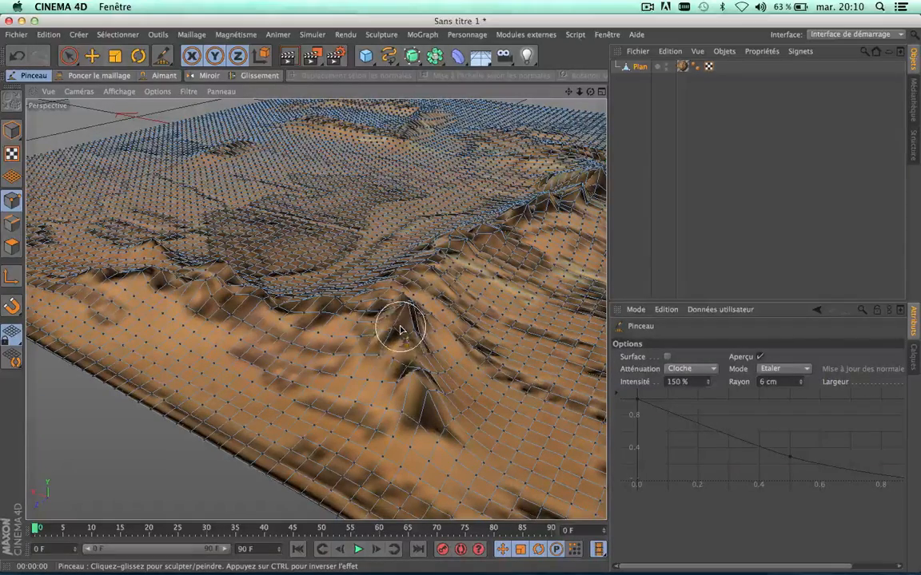
# - Sculpt a jagged row of peaks on the northern inland ridge between the central range and the northwestern coastal mountains
pyautogui.moveTo(591, 92); pyautogui.dragTo(532, 107)
pyautogui.scroll(4, 463, 258)
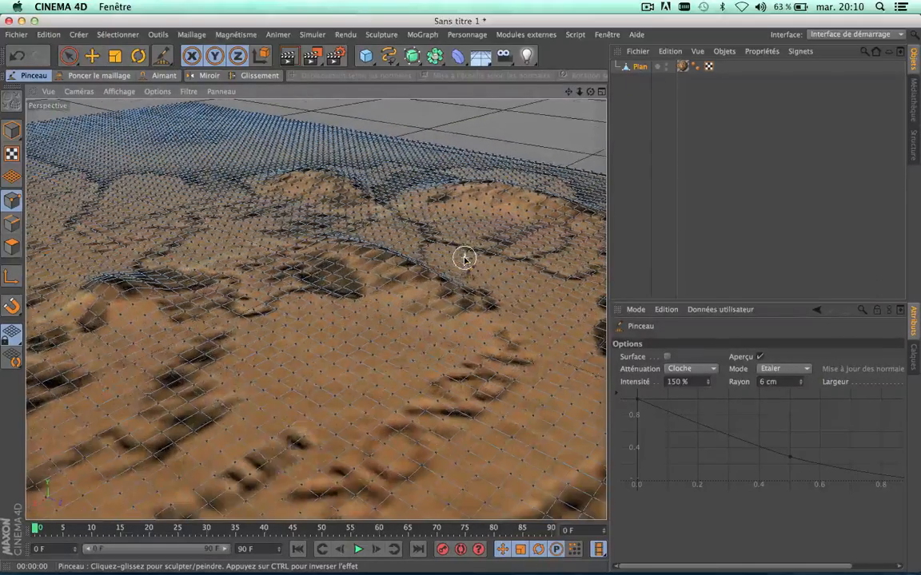
pyautogui.moveTo(590, 92); pyautogui.dragTo(516, 114)
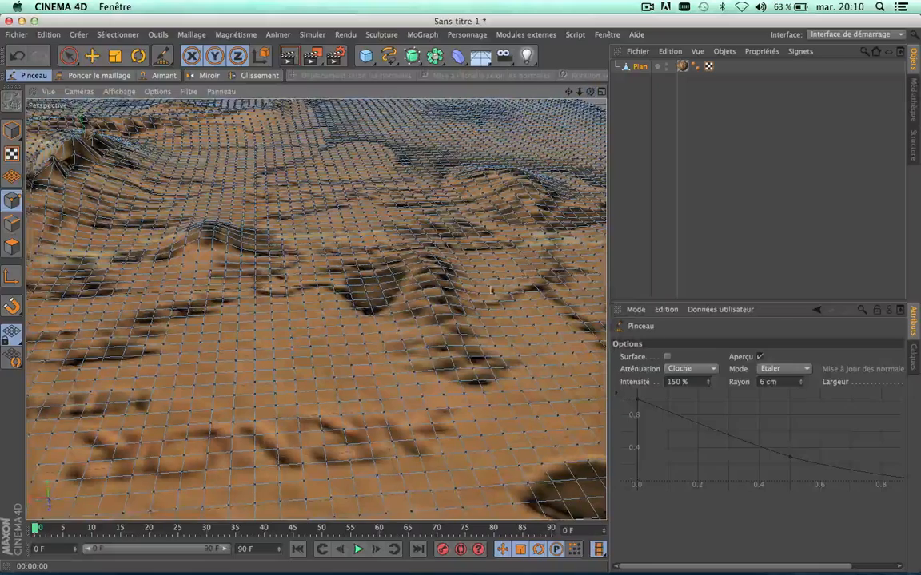
pyautogui.moveTo(460, 373); pyautogui.dragTo(459, 356)
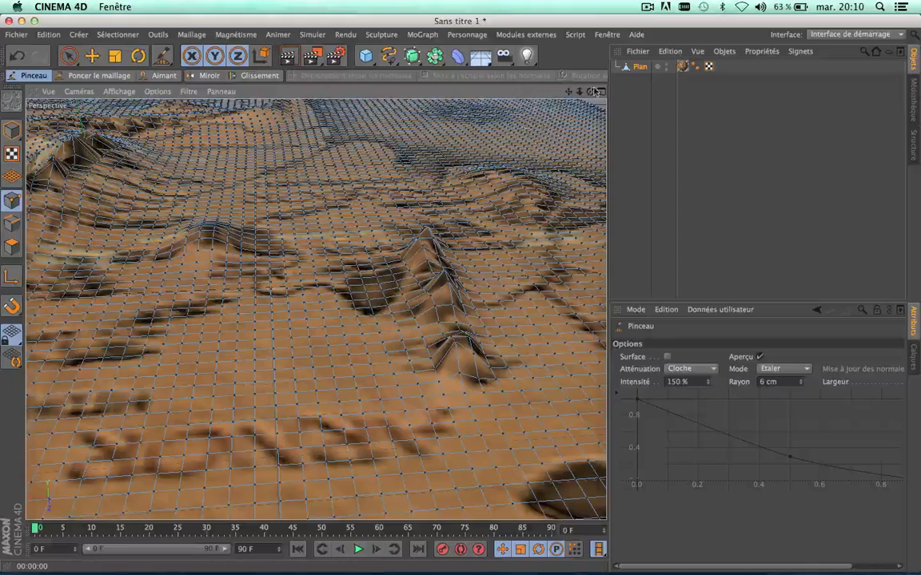
pyautogui.moveTo(590, 92)
pyautogui.mouseDown()
pyautogui.moveTo(515, 78)
pyautogui.moveTo(471, 56)
pyautogui.moveTo(544, 108)
pyautogui.moveTo(590, 113)
pyautogui.mouseUp()
pyautogui.moveTo(378, 367); pyautogui.dragTo(379, 365)
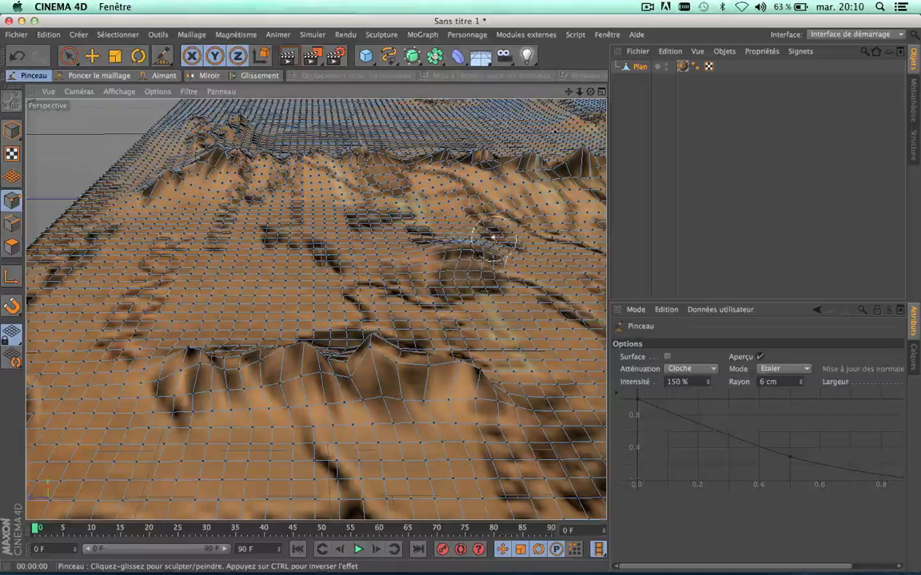
# - Pull small sharp peaks on the crest of the inland hill south of the newly sculpted northern inland ridge
pyautogui.moveTo(590, 92); pyautogui.dragTo(703, 97)
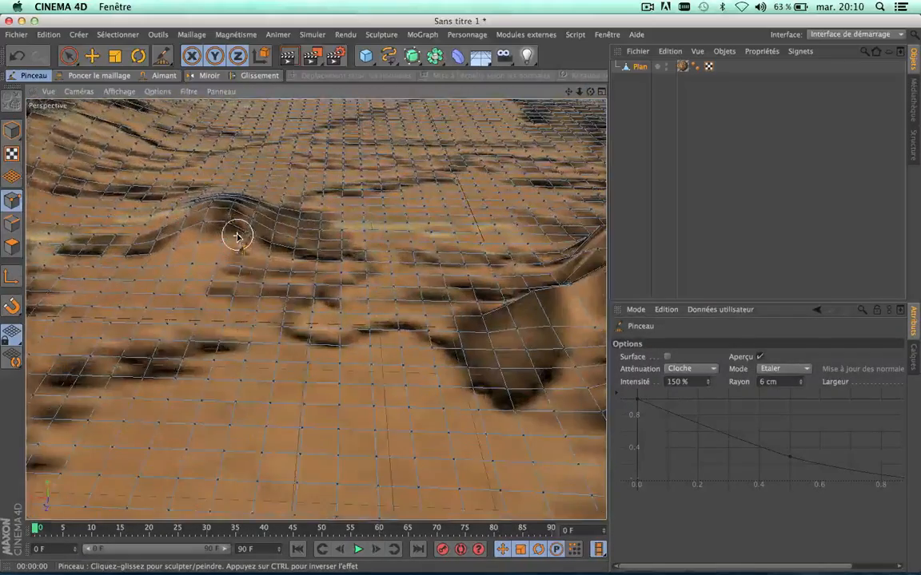
pyautogui.moveTo(237, 237)
pyautogui.mouseDown()
pyautogui.moveTo(216, 206)
pyautogui.moveTo(224, 199)
pyautogui.mouseUp()
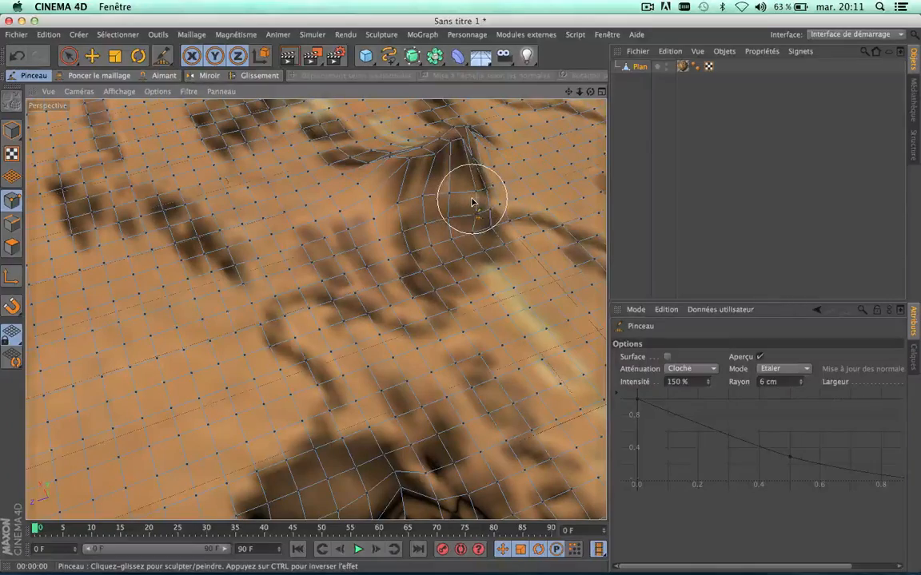
pyautogui.moveTo(591, 92)
pyautogui.mouseDown()
pyautogui.moveTo(655, 64)
pyautogui.moveTo(695, 60)
pyautogui.moveTo(727, 59)
pyautogui.moveTo(720, 73)
pyautogui.moveTo(728, 82)
pyautogui.mouseUp()
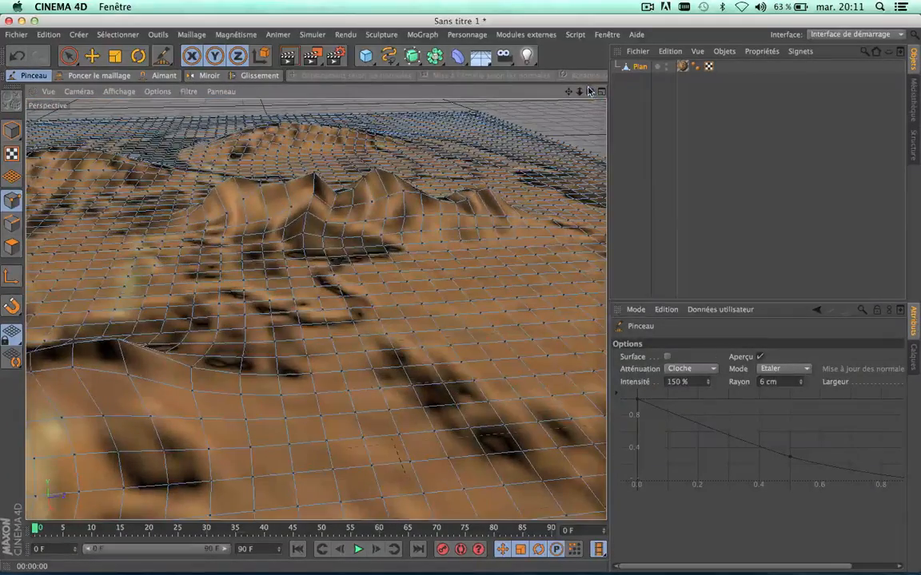
pyautogui.scroll(-5, 327, 245)
pyautogui.scroll(5, 196, 303)
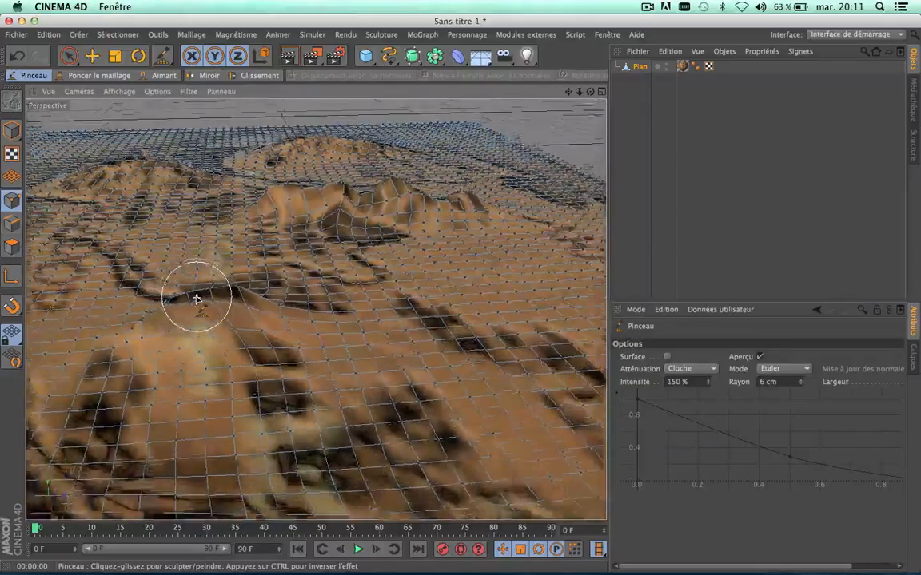
pyautogui.moveTo(212, 325)
pyautogui.mouseDown()
pyautogui.moveTo(191, 315)
pyautogui.moveTo(200, 304)
pyautogui.mouseUp()
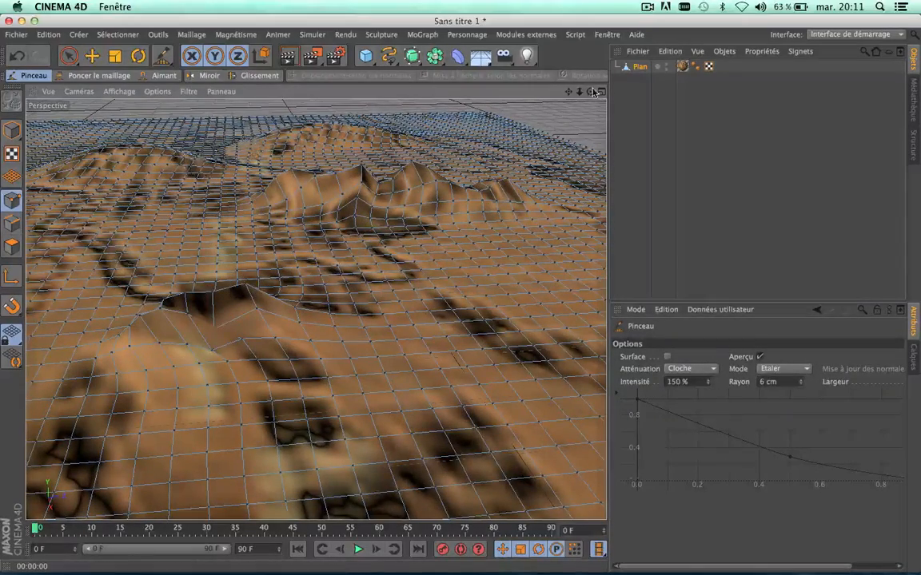
# - Pull sharp peaks along the crest of the northern block of the northwestern coastal mountains
pyautogui.moveTo(592, 94)
pyautogui.mouseDown()
pyautogui.moveTo(523, 99)
pyautogui.moveTo(564, 97)
pyautogui.moveTo(488, 218)
pyautogui.moveTo(349, 241)
pyautogui.mouseUp()
pyautogui.scroll(5, 469, 217)
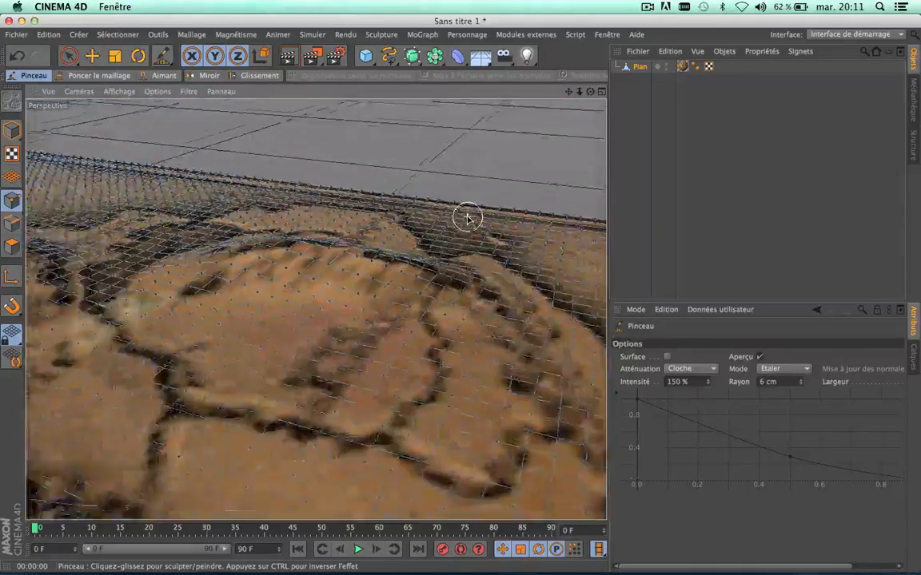
pyautogui.moveTo(467, 217)
pyautogui.mouseDown()
pyautogui.moveTo(413, 280)
pyautogui.moveTo(384, 294)
pyautogui.mouseUp()
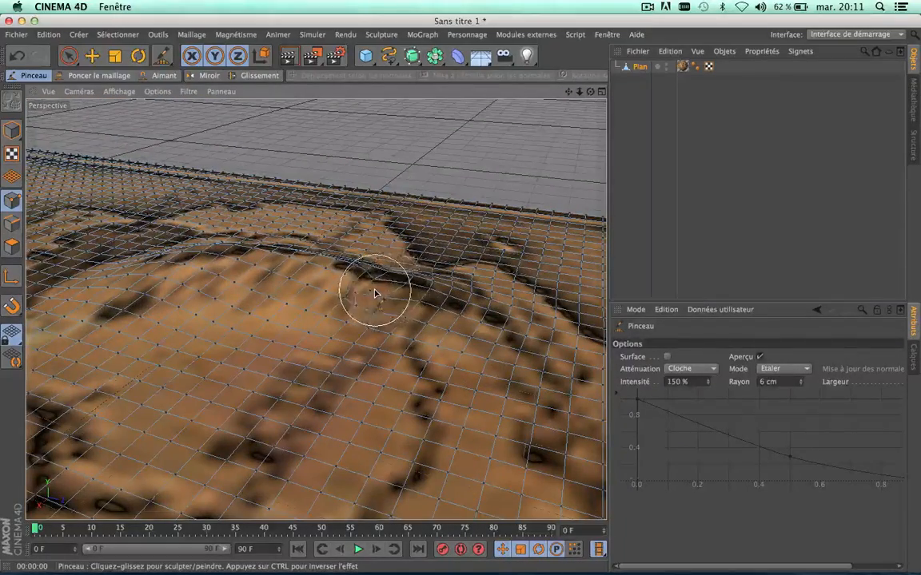
pyautogui.moveTo(591, 92); pyautogui.dragTo(456, 184)
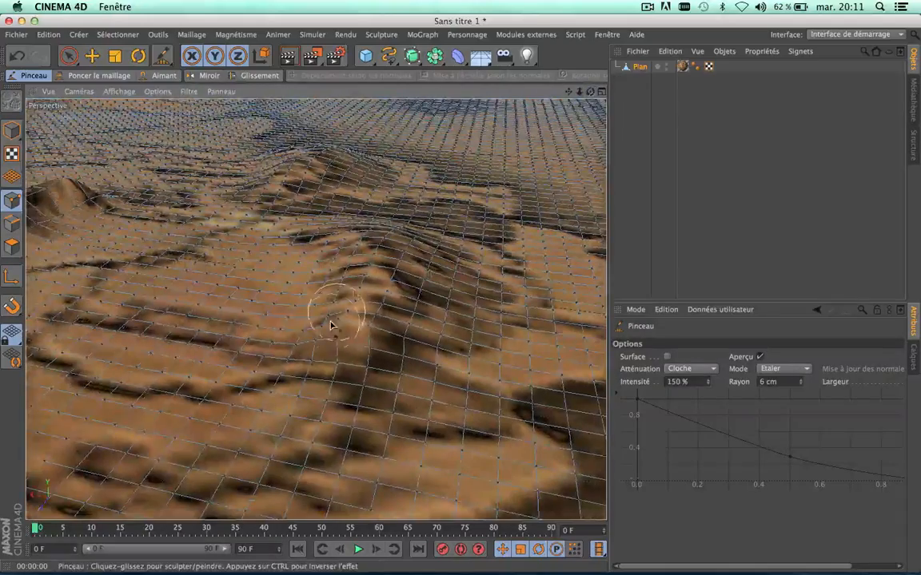
pyautogui.moveTo(360, 334)
pyautogui.mouseDown()
pyautogui.moveTo(349, 314)
pyautogui.moveTo(380, 290)
pyautogui.moveTo(369, 274)
pyautogui.moveTo(421, 257)
pyautogui.moveTo(400, 252)
pyautogui.moveTo(405, 270)
pyautogui.mouseUp()
pyautogui.moveTo(590, 92)
pyautogui.mouseDown()
pyautogui.moveTo(519, 168)
pyautogui.moveTo(480, 147)
pyautogui.mouseUp()
pyautogui.moveTo(431, 298)
pyautogui.mouseDown()
pyautogui.moveTo(471, 301)
pyautogui.moveTo(474, 267)
pyautogui.mouseUp()
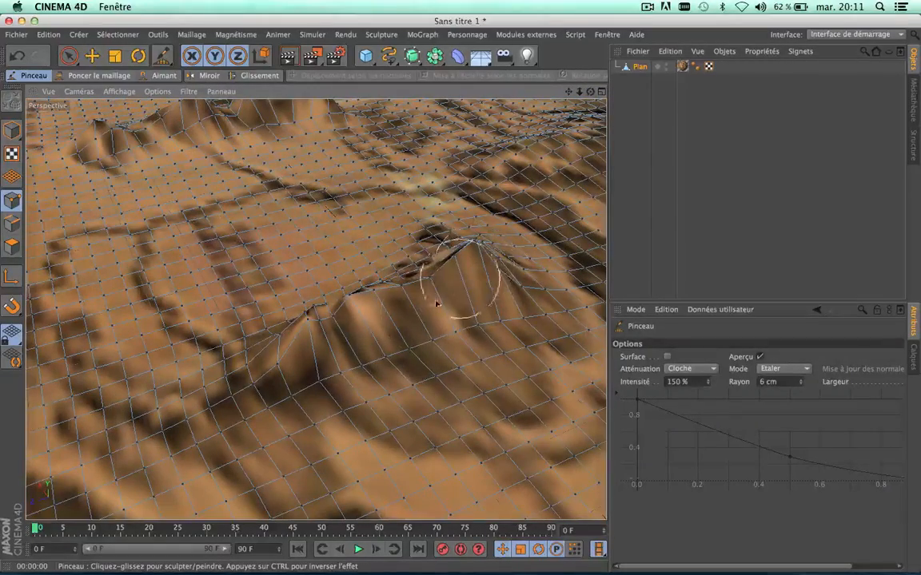
# - Pull sharp spurs and ridges on the flanks of the northern block of the northwestern coastal mountains
pyautogui.moveTo(437, 303)
pyautogui.mouseDown()
pyautogui.moveTo(421, 309)
pyautogui.moveTo(418, 295)
pyautogui.moveTo(327, 357)
pyautogui.moveTo(328, 384)
pyautogui.moveTo(350, 364)
pyautogui.moveTo(339, 360)
pyautogui.mouseUp()
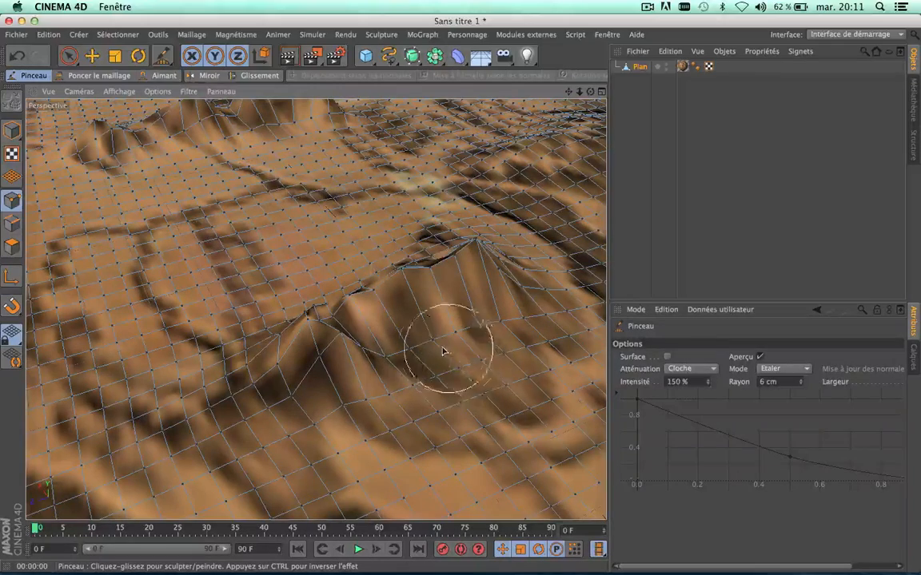
pyautogui.moveTo(445, 352)
pyautogui.mouseDown()
pyautogui.moveTo(439, 319)
pyautogui.moveTo(514, 323)
pyautogui.moveTo(512, 309)
pyautogui.mouseUp()
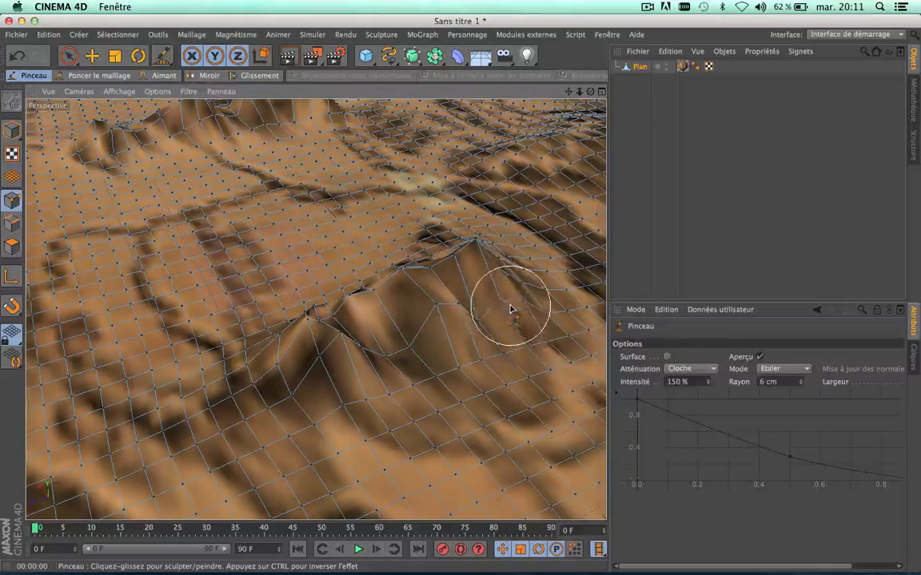
pyautogui.moveTo(590, 92)
pyautogui.mouseDown()
pyautogui.moveTo(775, 60)
pyautogui.moveTo(680, 48)
pyautogui.moveTo(479, 96)
pyautogui.moveTo(232, 399)
pyautogui.moveTo(214, 441)
pyautogui.moveTo(214, 381)
pyautogui.moveTo(241, 361)
pyautogui.mouseUp()
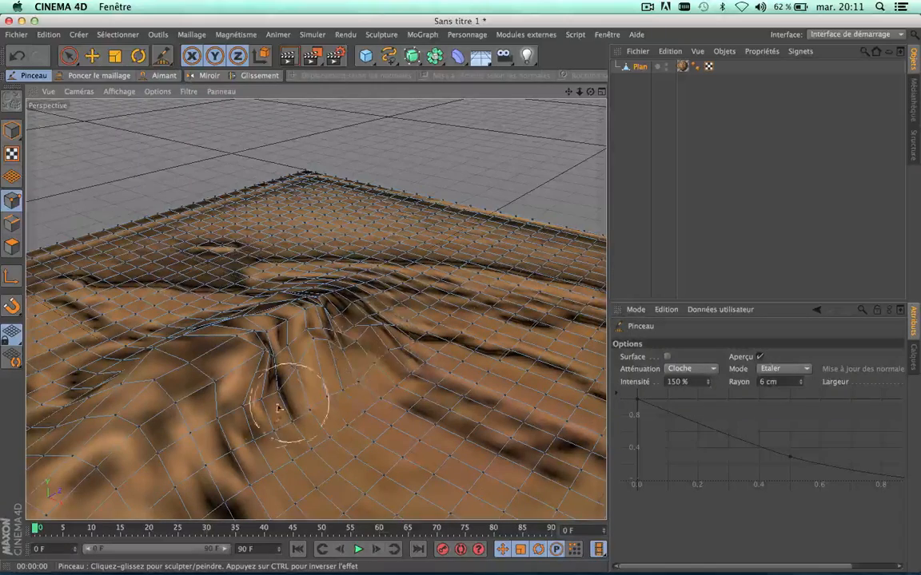
pyautogui.moveTo(278, 409)
pyautogui.mouseDown()
pyautogui.moveTo(242, 440)
pyautogui.moveTo(267, 393)
pyautogui.mouseUp()
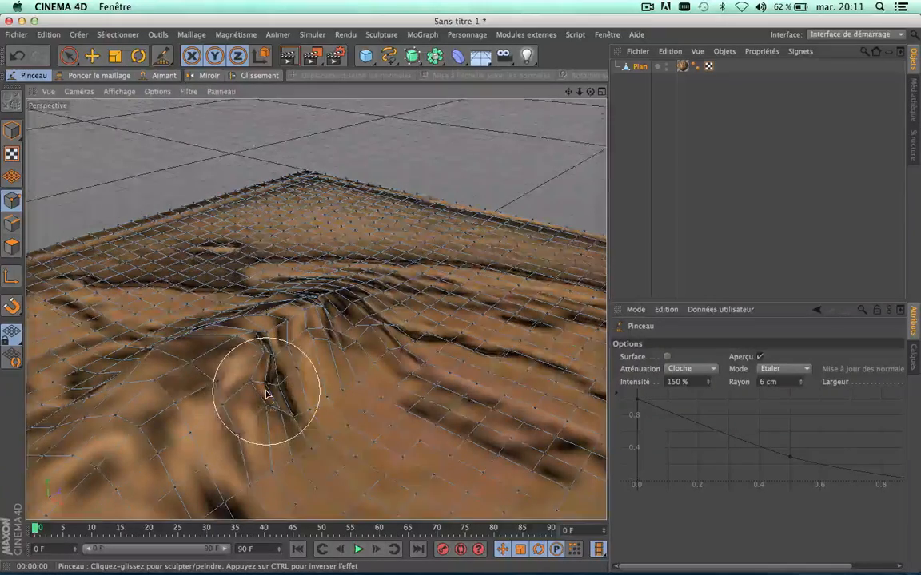
# - Pull sharp peaks on the southern block of the northwestern coastal mountains and render the view to check the relief
pyautogui.scroll(-5, 266, 394)
pyautogui.moveTo(590, 92); pyautogui.dragTo(513, 190)
pyautogui.scroll(5, 345, 270)
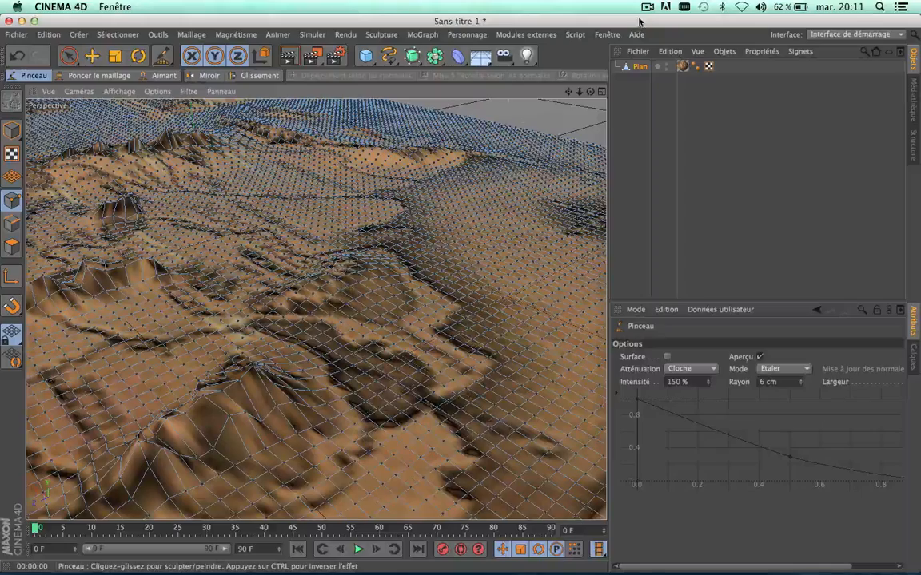
pyautogui.scroll(8, 313, 303)
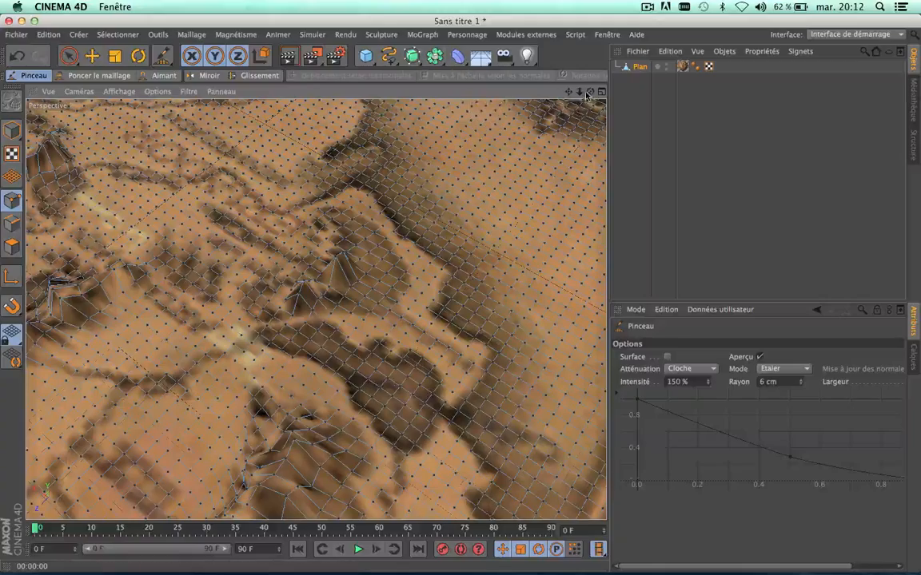
pyautogui.moveTo(590, 92); pyautogui.dragTo(404, 316)
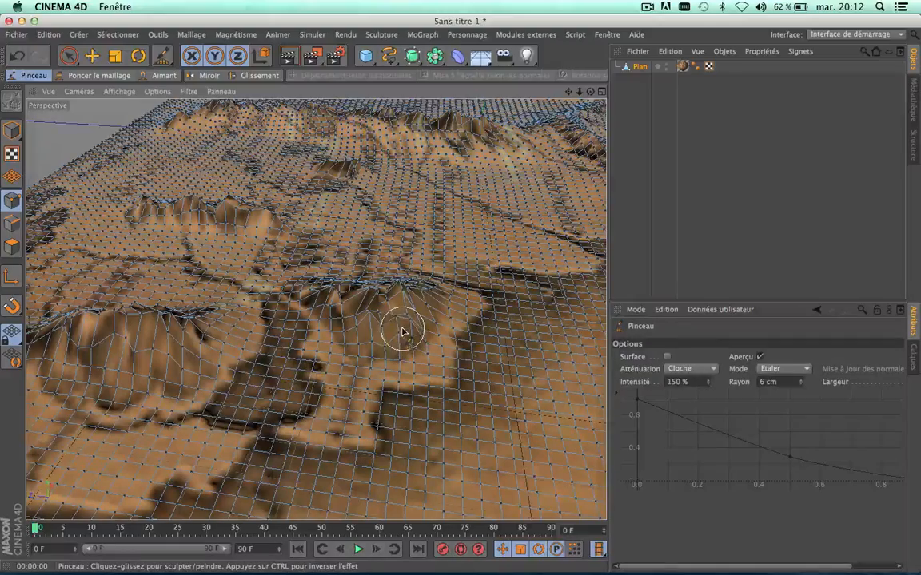
pyautogui.moveTo(590, 92); pyautogui.dragTo(590, 92)
pyautogui.scroll(5, 278, 326)
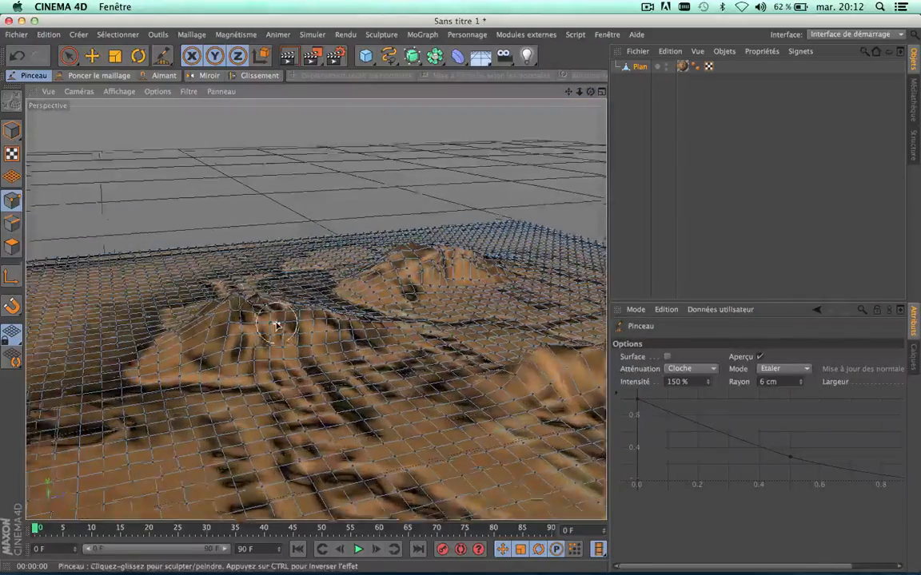
pyautogui.moveTo(279, 349); pyautogui.dragTo(279, 318)
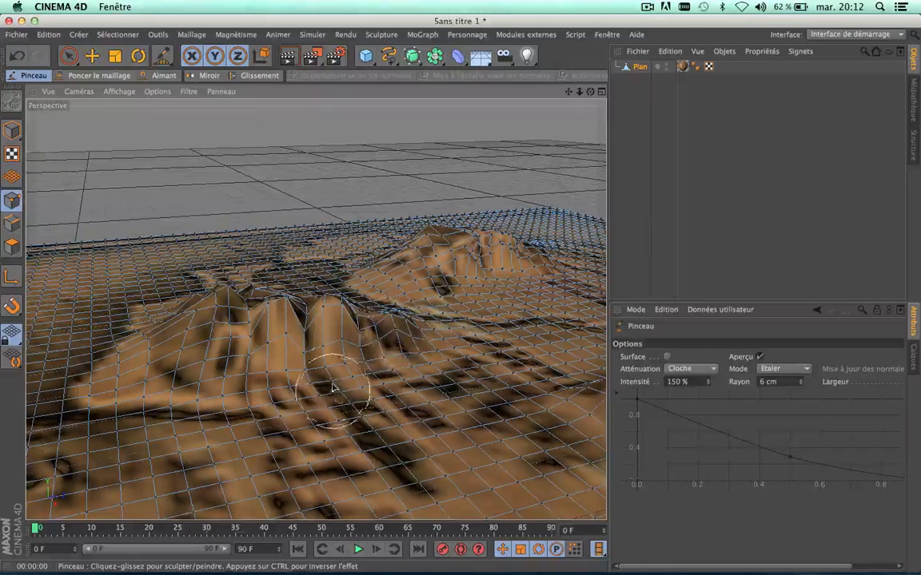
pyautogui.moveTo(334, 389)
pyautogui.mouseDown()
pyautogui.moveTo(334, 368)
pyautogui.moveTo(380, 364)
pyautogui.mouseUp()
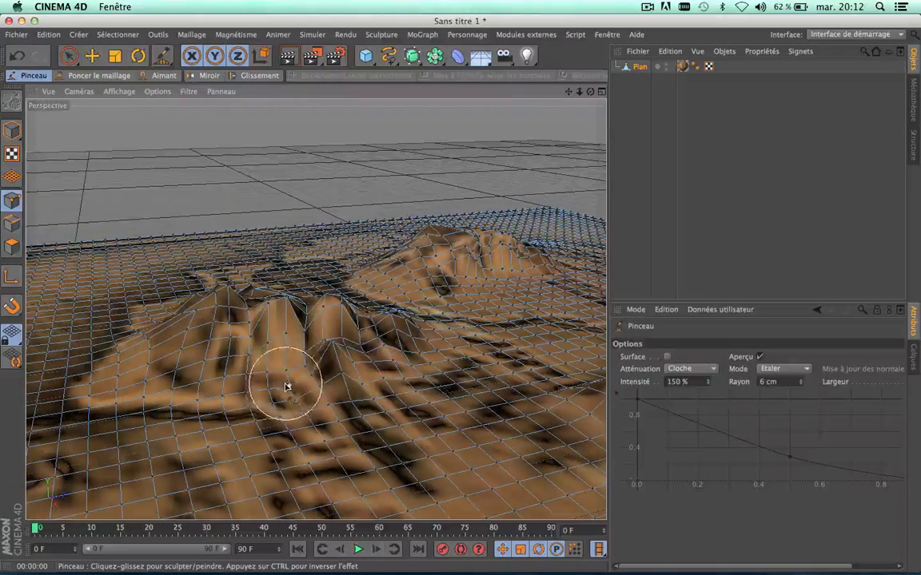
pyautogui.moveTo(241, 397)
pyautogui.mouseDown()
pyautogui.moveTo(240, 376)
pyautogui.moveTo(189, 386)
pyautogui.moveTo(175, 370)
pyautogui.moveTo(166, 316)
pyautogui.moveTo(175, 328)
pyautogui.moveTo(159, 322)
pyautogui.mouseUp()
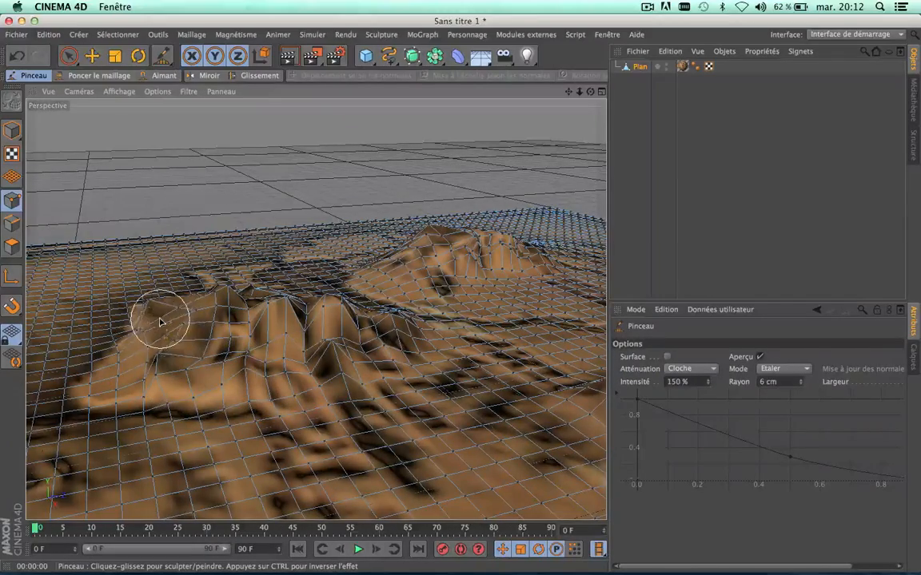
pyautogui.scroll(-5, 332, 334)
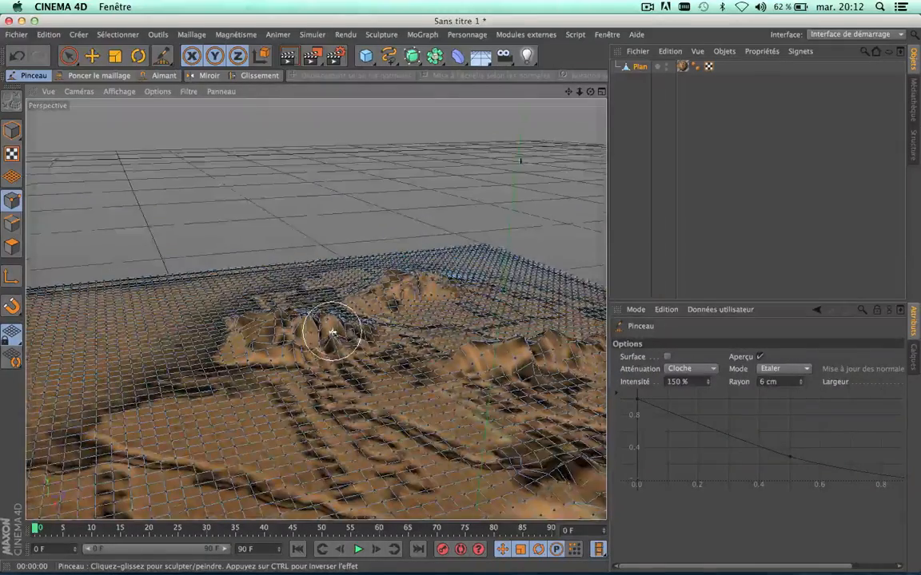
pyautogui.moveTo(589, 91)
pyautogui.mouseDown()
pyautogui.moveTo(532, 112)
pyautogui.moveTo(512, 105)
pyautogui.moveTo(530, 83)
pyautogui.mouseUp()
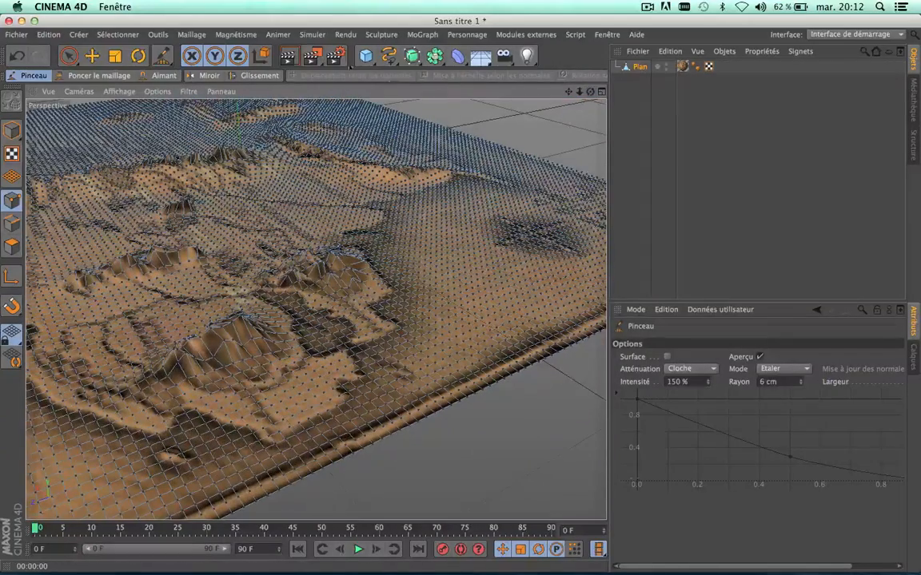
pyautogui.click(291, 57)
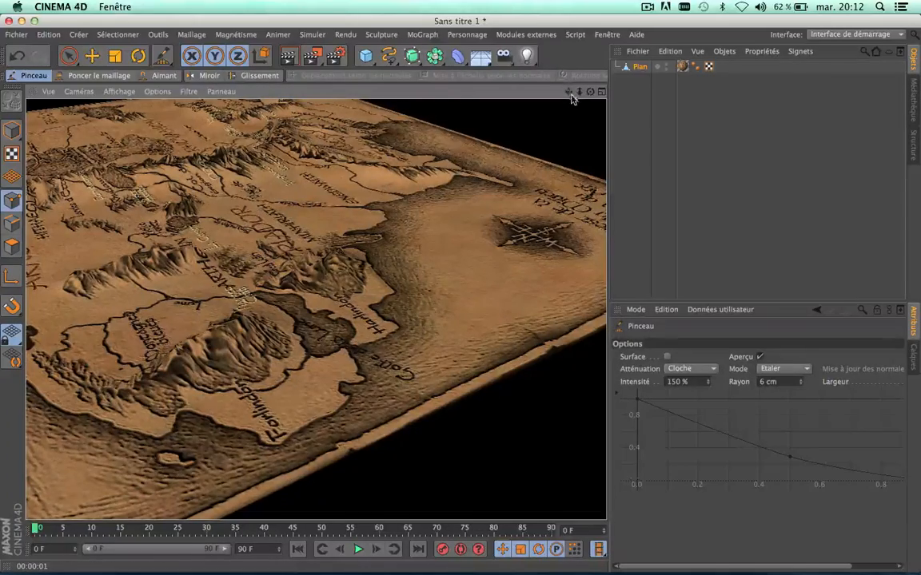
# - Pull a jagged line of sharp peaks along the crest of the central range's southern section
pyautogui.moveTo(571, 98); pyautogui.dragTo(238, 196)
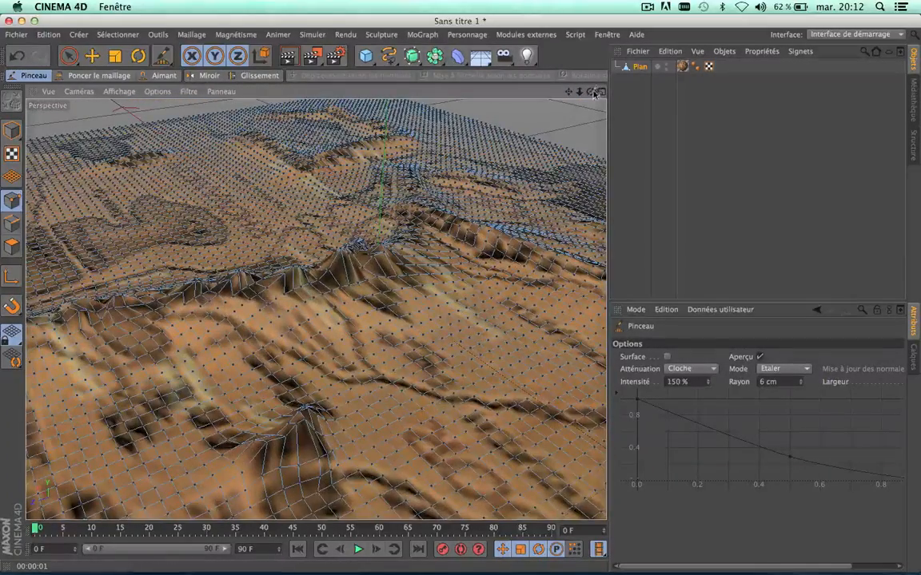
pyautogui.moveTo(592, 91); pyautogui.dragTo(316, 309)
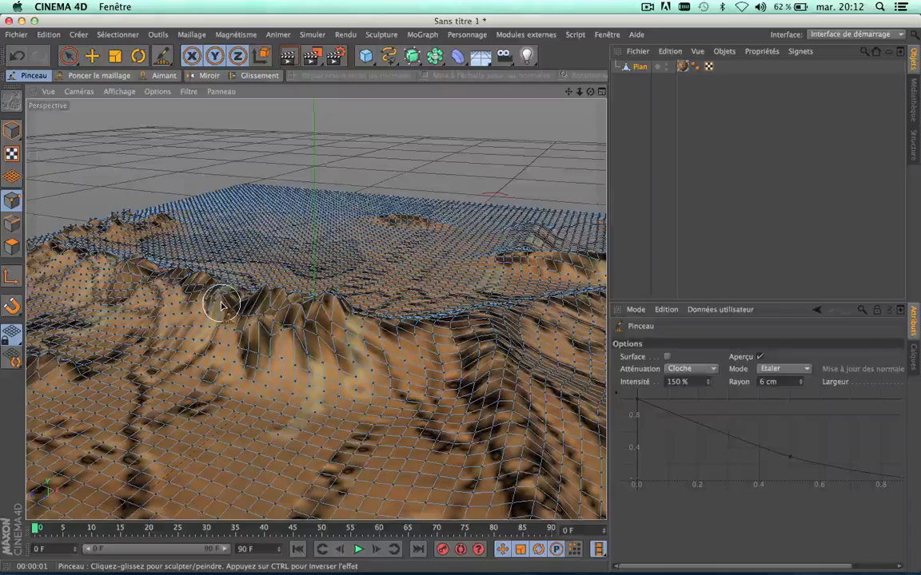
pyautogui.keyDown('alt'); pyautogui.moveTo(370, 252); pyautogui.dragTo(405, 247); pyautogui.keyUp('alt')
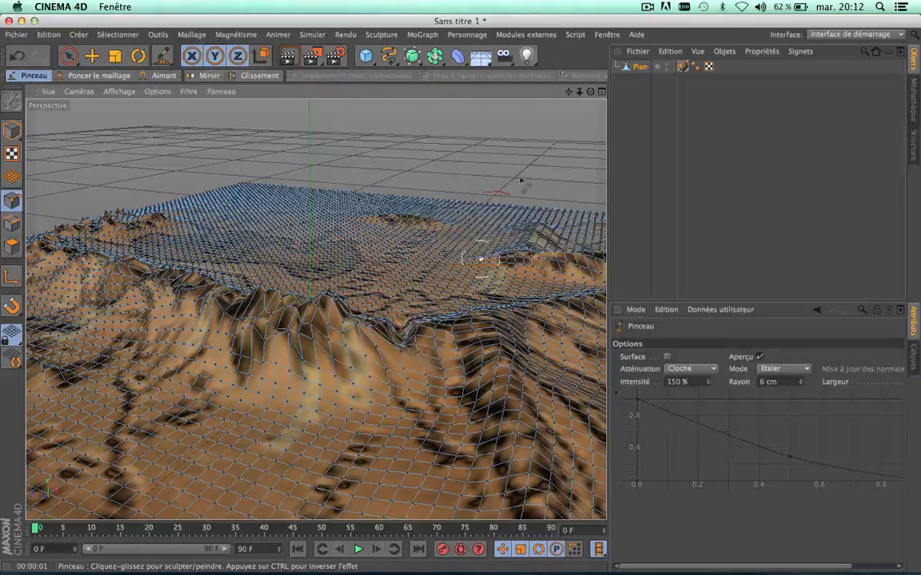
pyautogui.keyDown('alt'); pyautogui.moveTo(314, 308); pyautogui.dragTo(406, 252); pyautogui.keyUp('alt')
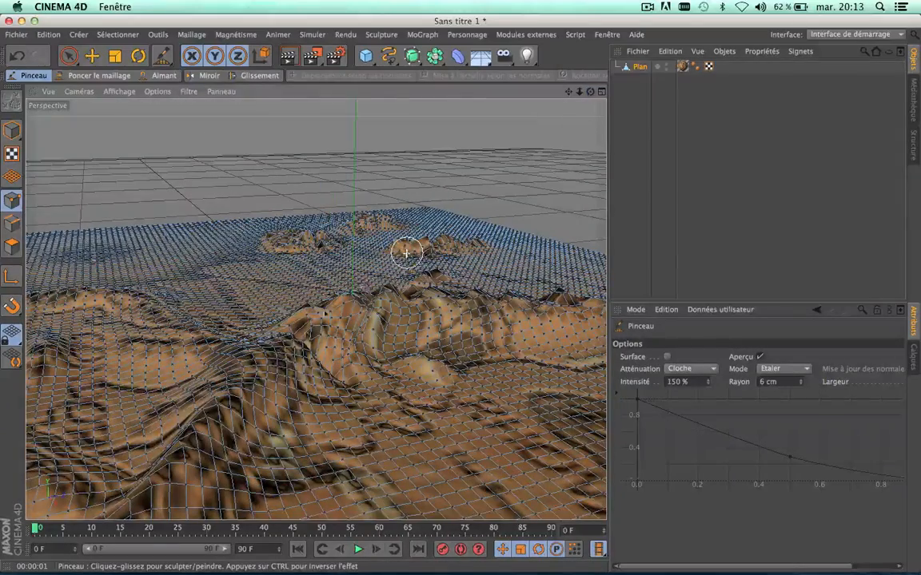
pyautogui.moveTo(273, 365); pyautogui.dragTo(273, 338)
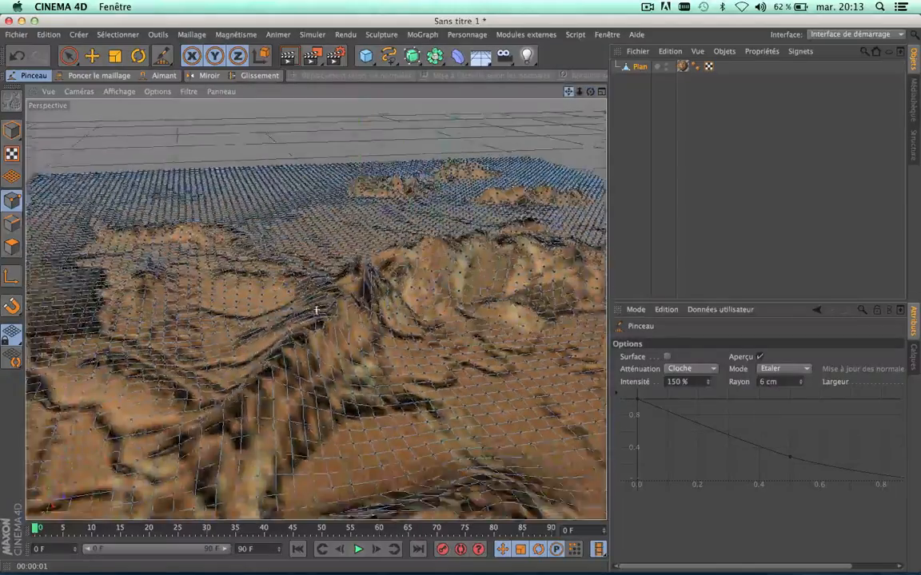
pyautogui.keyDown('alt'); pyautogui.moveTo(316, 310); pyautogui.dragTo(362, 206); pyautogui.keyUp('alt')
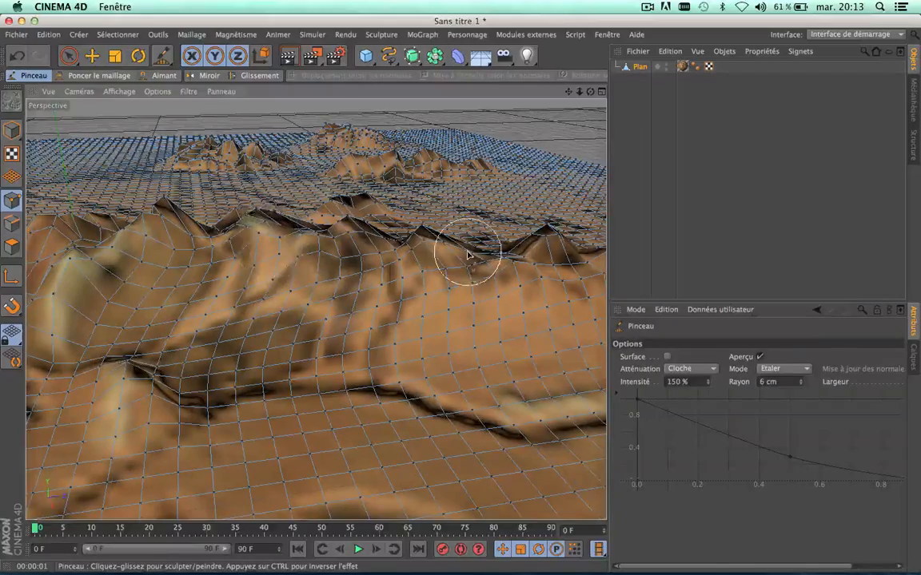
# - Sculpt a row of sharp peaks along the ridge running east from the southern end of the central range
pyautogui.scroll(10, 468, 254)
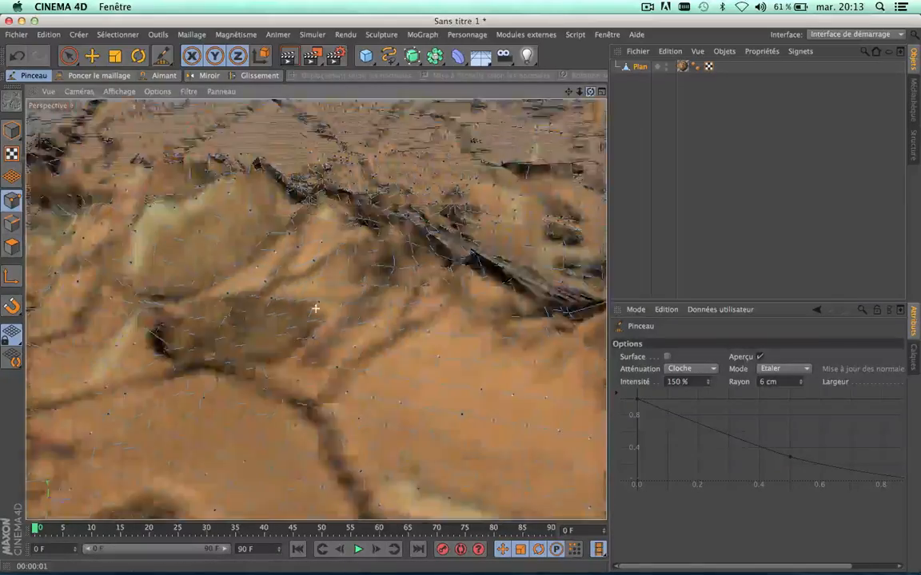
pyautogui.scroll(-5, 316, 309)
pyautogui.scroll(4, 316, 309)
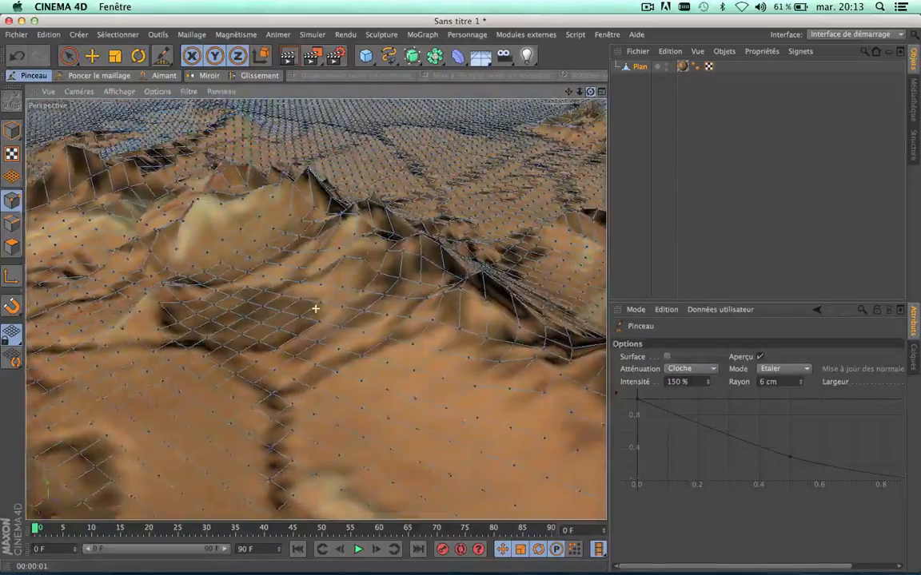
pyautogui.moveTo(590, 91); pyautogui.dragTo(855, 144)
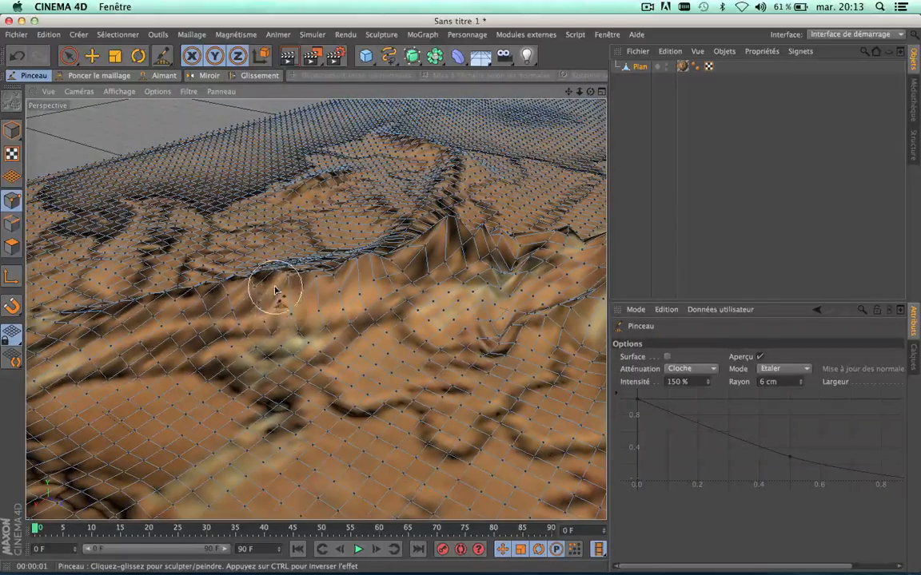
pyautogui.moveTo(176, 314)
pyautogui.mouseDown()
pyautogui.moveTo(169, 298)
pyautogui.moveTo(133, 329)
pyautogui.moveTo(124, 264)
pyautogui.mouseUp()
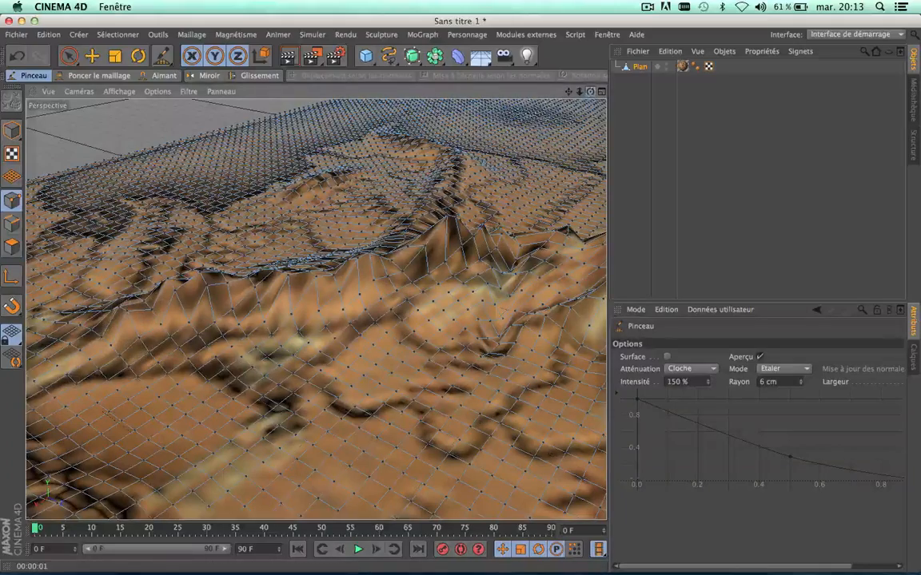
pyautogui.moveTo(590, 91)
pyautogui.mouseDown()
pyautogui.moveTo(680, 90)
pyautogui.moveTo(720, 70)
pyautogui.mouseUp()
pyautogui.scroll(-3, 393, 271)
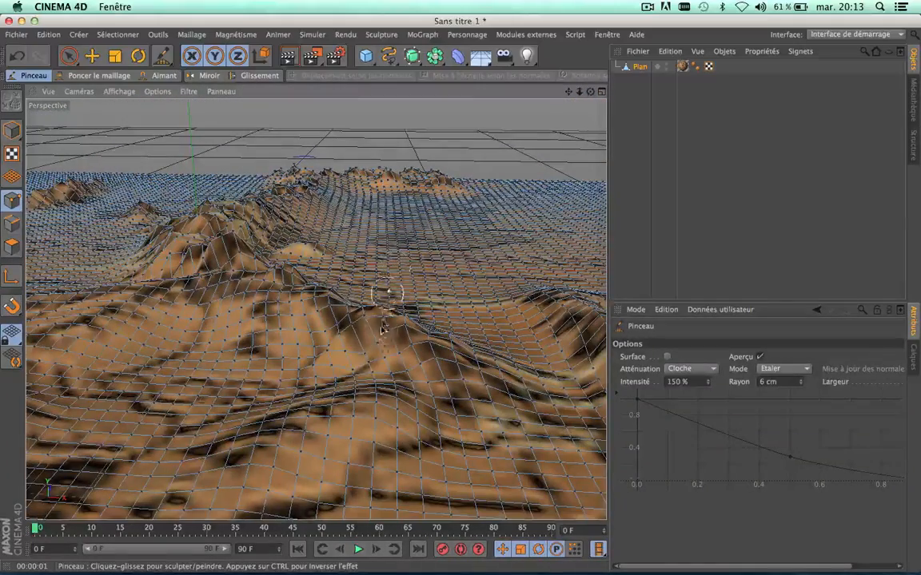
pyautogui.moveTo(371, 334)
pyautogui.mouseDown()
pyautogui.moveTo(370, 314)
pyautogui.moveTo(333, 329)
pyautogui.moveTo(328, 313)
pyautogui.moveTo(452, 392)
pyautogui.mouseUp()
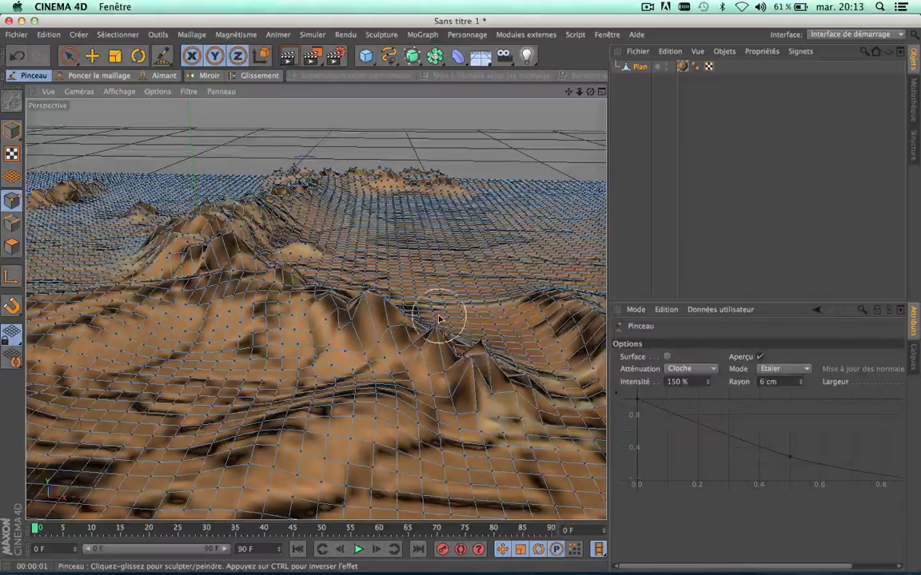
# - Pull small sharp peaks on the foothills south of the newly sculpted eastern ridge
pyautogui.scroll(-3, 438, 318)
pyautogui.scroll(2, 438, 318)
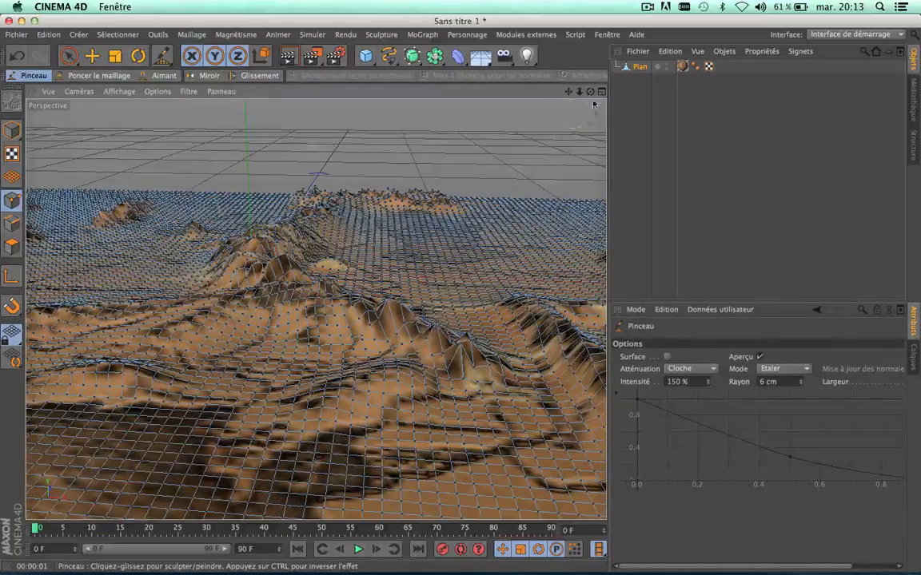
pyautogui.moveTo(594, 105)
pyautogui.keyDown('alt'); pyautogui.mouseDown()
pyautogui.moveTo(313, 306)
pyautogui.moveTo(320, 312)
pyautogui.mouseUp(); pyautogui.keyUp('alt')
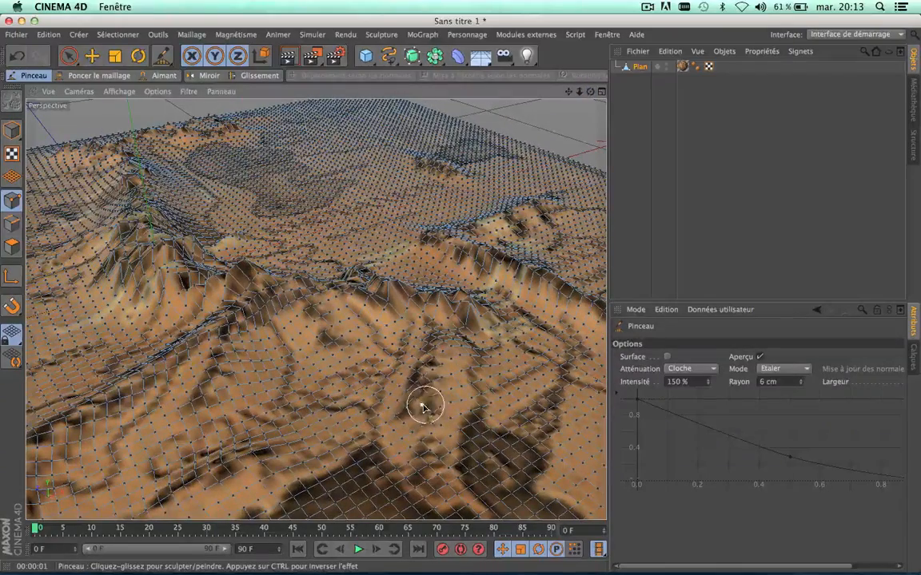
pyautogui.moveTo(424, 407)
pyautogui.mouseDown()
pyautogui.moveTo(431, 343)
pyautogui.moveTo(450, 338)
pyautogui.mouseUp()
pyautogui.moveTo(590, 92); pyautogui.dragTo(319, 304)
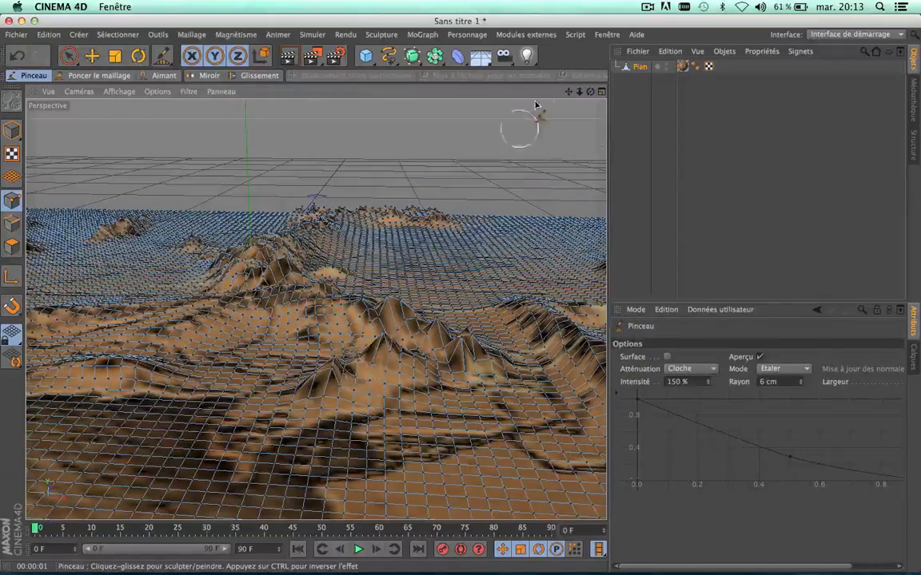
# - Sculpt sharp peaks along the southern range's western arm, from its coastal tip back toward the central range
pyautogui.moveTo(569, 92)
pyautogui.mouseDown()
pyautogui.moveTo(711, 100)
pyautogui.moveTo(743, 120)
pyautogui.moveTo(319, 308)
pyautogui.mouseUp()
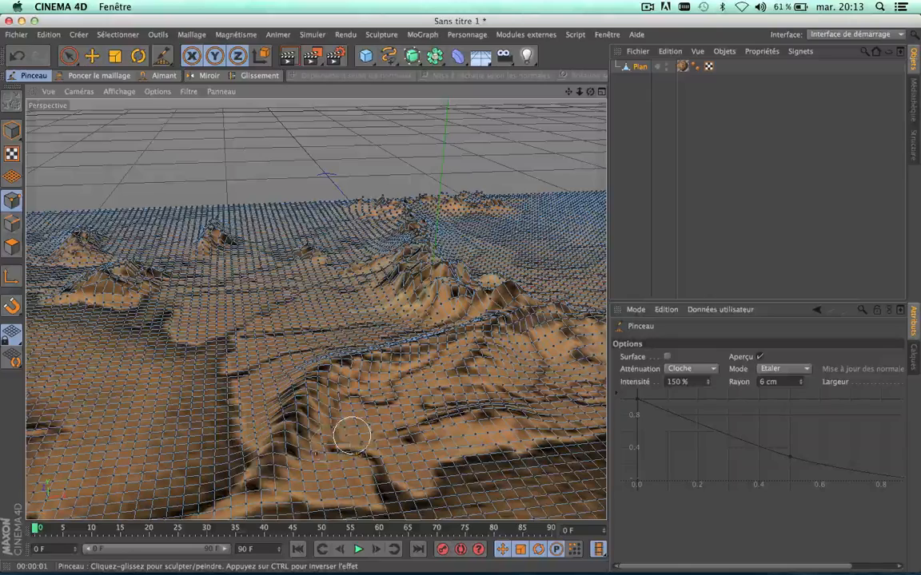
pyautogui.moveTo(258, 497)
pyautogui.mouseDown()
pyautogui.moveTo(255, 472)
pyautogui.moveTo(284, 439)
pyautogui.moveTo(300, 379)
pyautogui.moveTo(315, 384)
pyautogui.moveTo(324, 332)
pyautogui.moveTo(401, 361)
pyautogui.moveTo(437, 347)
pyautogui.mouseUp()
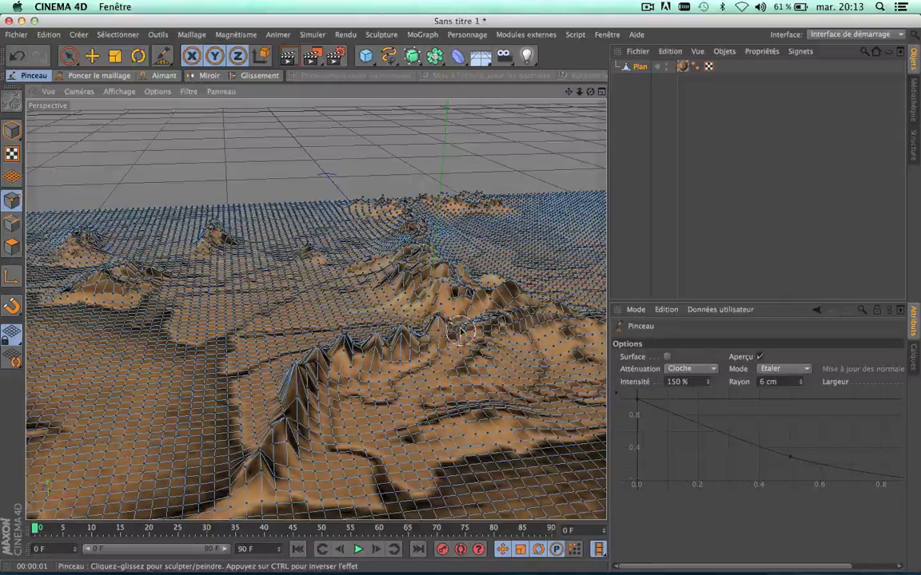
pyautogui.moveTo(590, 92)
pyautogui.mouseDown()
pyautogui.moveTo(316, 309)
pyautogui.moveTo(459, 312)
pyautogui.mouseUp()
pyautogui.moveTo(391, 393)
pyautogui.mouseDown()
pyautogui.moveTo(438, 356)
pyautogui.moveTo(457, 355)
pyautogui.mouseUp()
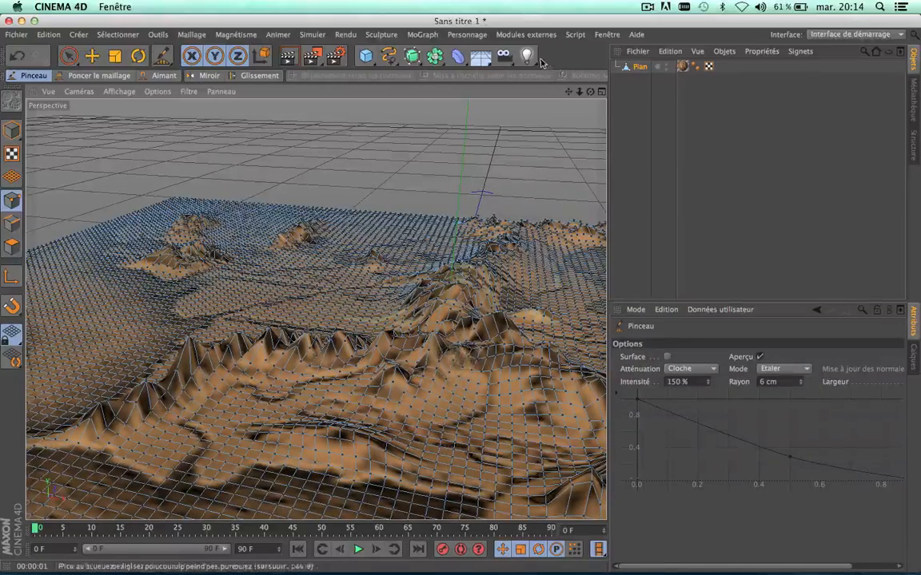
# - Sculpt sharp peaks along the western ridge and northern arm of the mountains enclosing the southeastern basin
pyautogui.moveTo(568, 92); pyautogui.dragTo(316, 309)
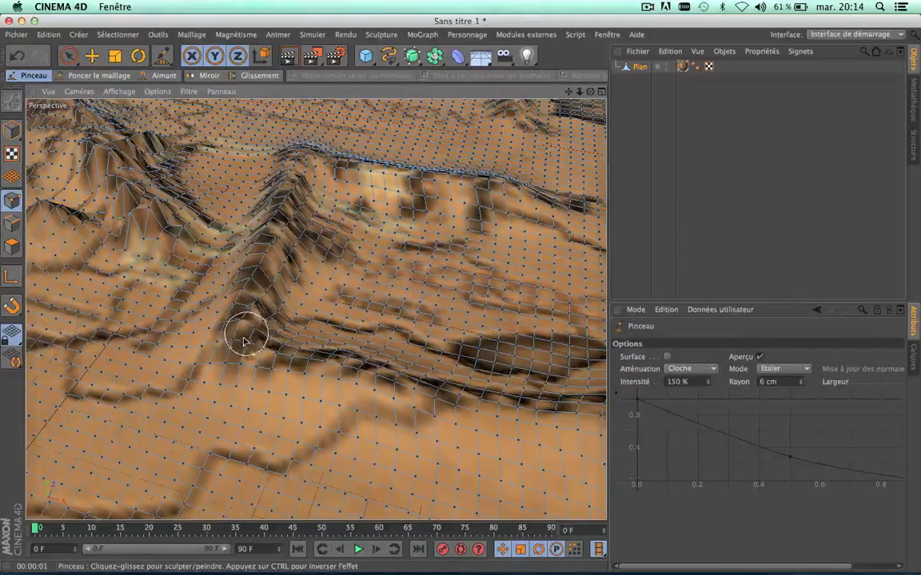
pyautogui.moveTo(238, 344)
pyautogui.mouseDown()
pyautogui.moveTo(232, 361)
pyautogui.moveTo(231, 325)
pyautogui.moveTo(252, 294)
pyautogui.moveTo(272, 214)
pyautogui.moveTo(296, 170)
pyautogui.moveTo(323, 156)
pyautogui.moveTo(393, 165)
pyautogui.moveTo(376, 184)
pyautogui.moveTo(412, 164)
pyautogui.moveTo(490, 186)
pyautogui.moveTo(411, 182)
pyautogui.moveTo(426, 189)
pyautogui.moveTo(406, 194)
pyautogui.moveTo(334, 187)
pyautogui.mouseUp()
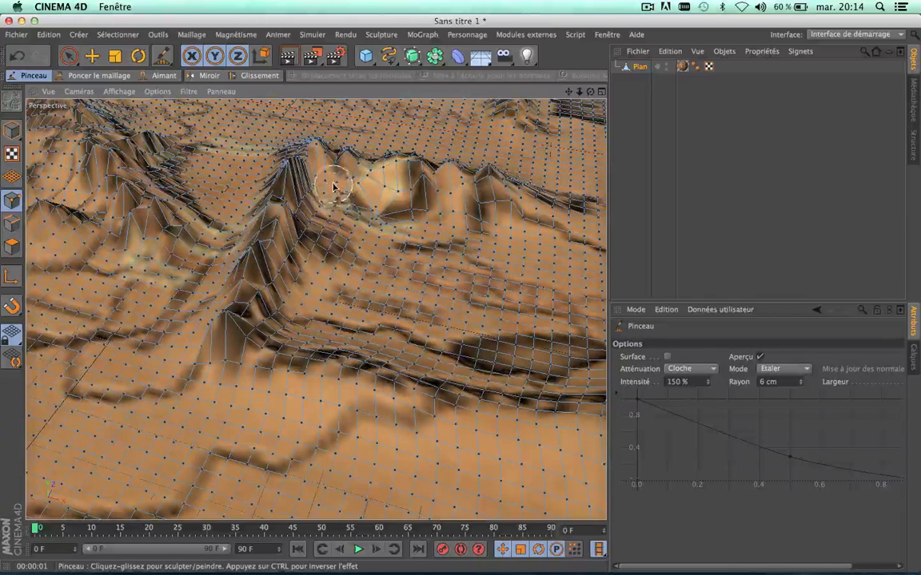
pyautogui.moveTo(310, 230)
pyautogui.mouseDown()
pyautogui.moveTo(286, 200)
pyautogui.moveTo(284, 180)
pyautogui.moveTo(302, 270)
pyautogui.moveTo(309, 247)
pyautogui.moveTo(288, 267)
pyautogui.moveTo(278, 305)
pyautogui.moveTo(300, 278)
pyautogui.mouseUp()
pyautogui.moveTo(590, 92)
pyautogui.mouseDown()
pyautogui.moveTo(316, 309)
pyautogui.moveTo(260, 308)
pyautogui.moveTo(274, 316)
pyautogui.moveTo(406, 290)
pyautogui.mouseUp()
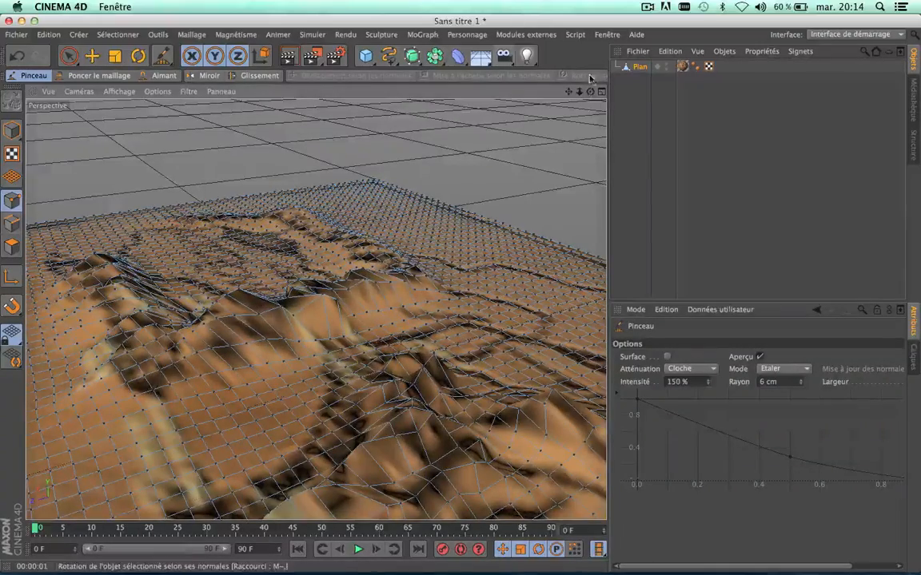
# - Sculpt sharp peaks along the southern arm and around the eastern end of the mountains enclosing the southeastern basin
pyautogui.moveTo(590, 91); pyautogui.dragTo(316, 309)
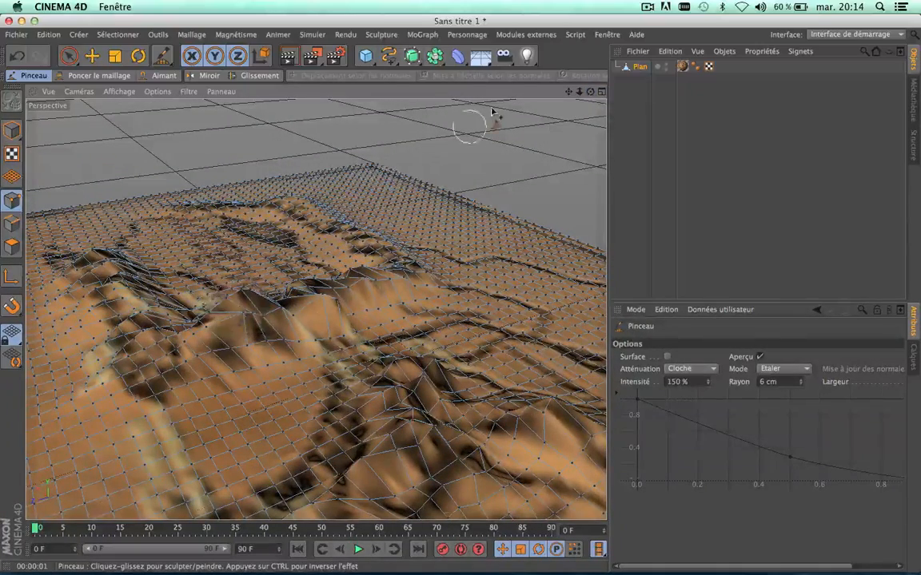
pyautogui.moveTo(586, 94)
pyautogui.mouseDown()
pyautogui.moveTo(464, 223)
pyautogui.moveTo(455, 248)
pyautogui.mouseUp()
pyautogui.moveTo(499, 308); pyautogui.dragTo(497, 268)
pyautogui.moveTo(590, 92)
pyautogui.mouseDown()
pyautogui.moveTo(316, 309)
pyautogui.moveTo(570, 96)
pyautogui.moveTo(316, 309)
pyautogui.mouseUp()
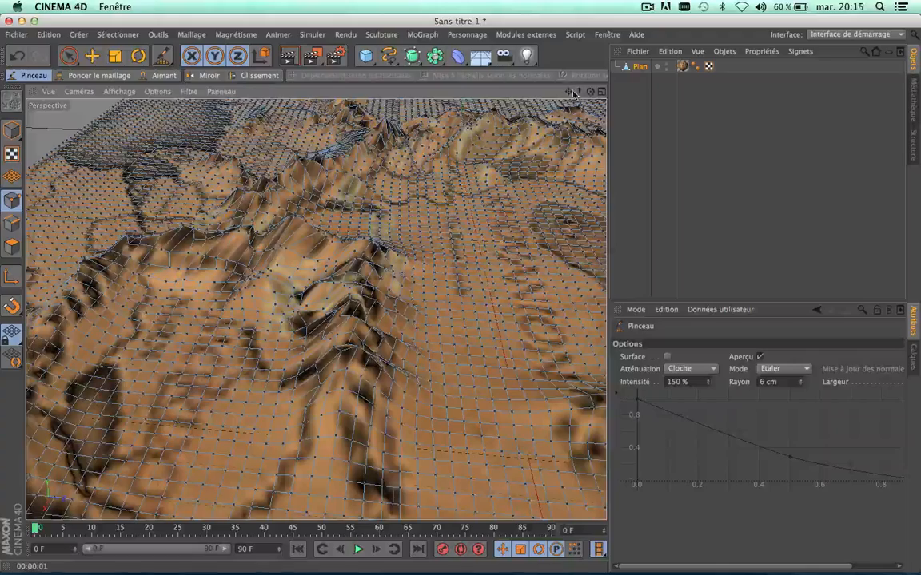
pyautogui.moveTo(572, 95); pyautogui.dragTo(572, 94)
pyautogui.moveTo(107, 410)
pyautogui.mouseDown()
pyautogui.moveTo(103, 440)
pyautogui.moveTo(99, 409)
pyautogui.mouseUp()
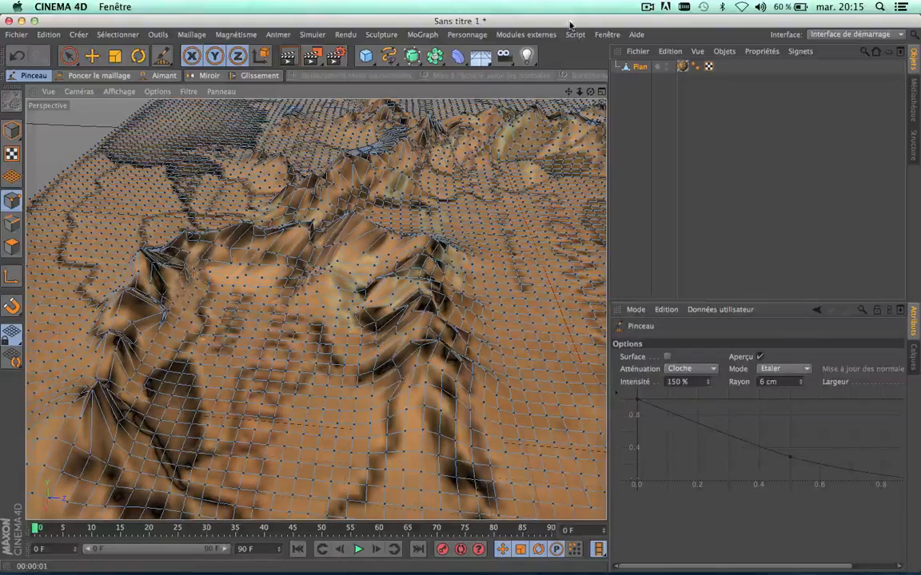
pyautogui.moveTo(589, 92); pyautogui.dragTo(566, 92)
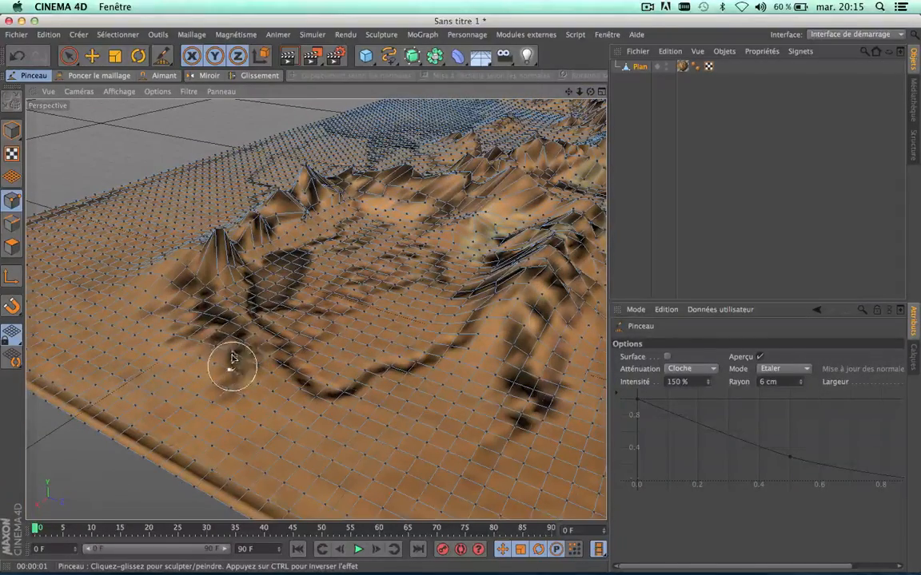
pyautogui.moveTo(231, 357)
pyautogui.mouseDown()
pyautogui.moveTo(217, 302)
pyautogui.moveTo(182, 249)
pyautogui.mouseUp()
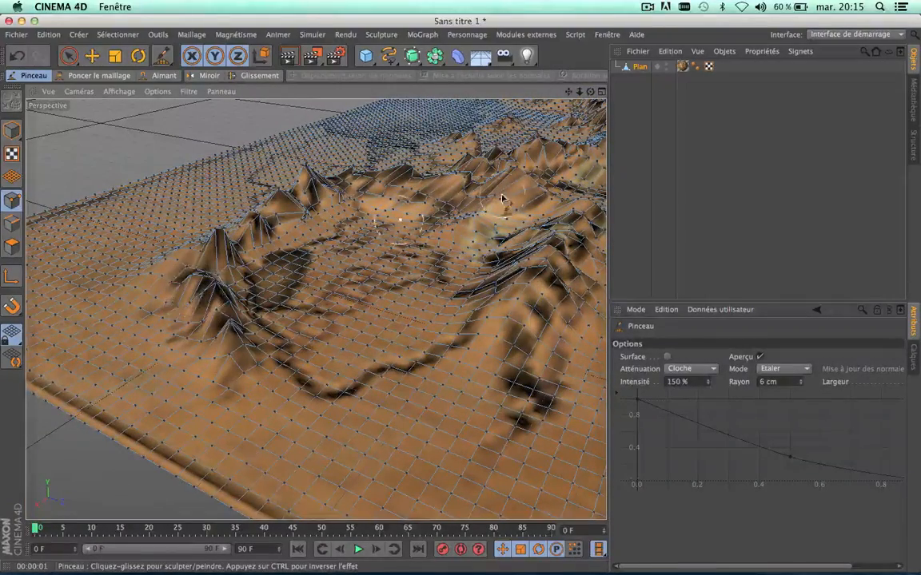
# - Pull sharp peaks along the small isolated ridge just west of the dark eastern lake
pyautogui.moveTo(590, 92); pyautogui.dragTo(590, 92)
pyautogui.scroll(5, 323, 251)
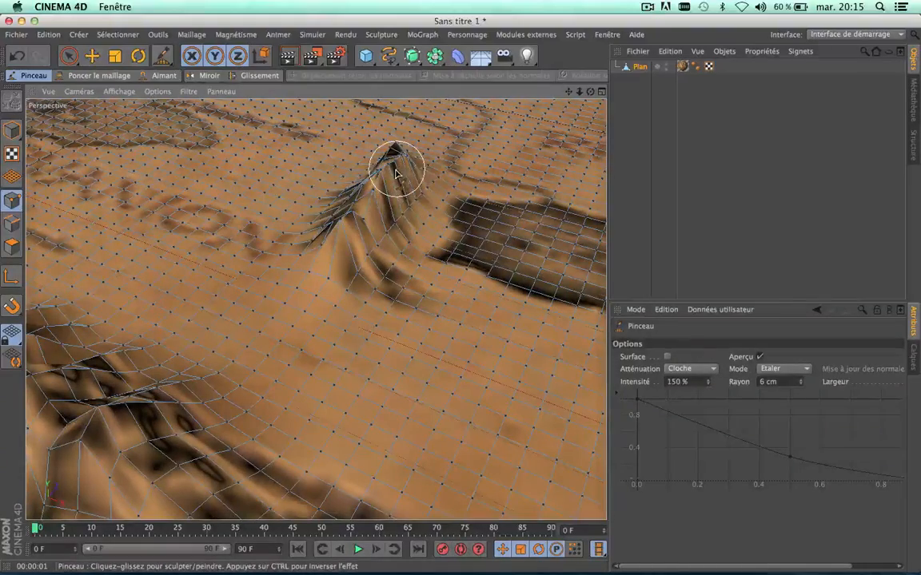
pyautogui.moveTo(590, 91); pyautogui.dragTo(589, 92)
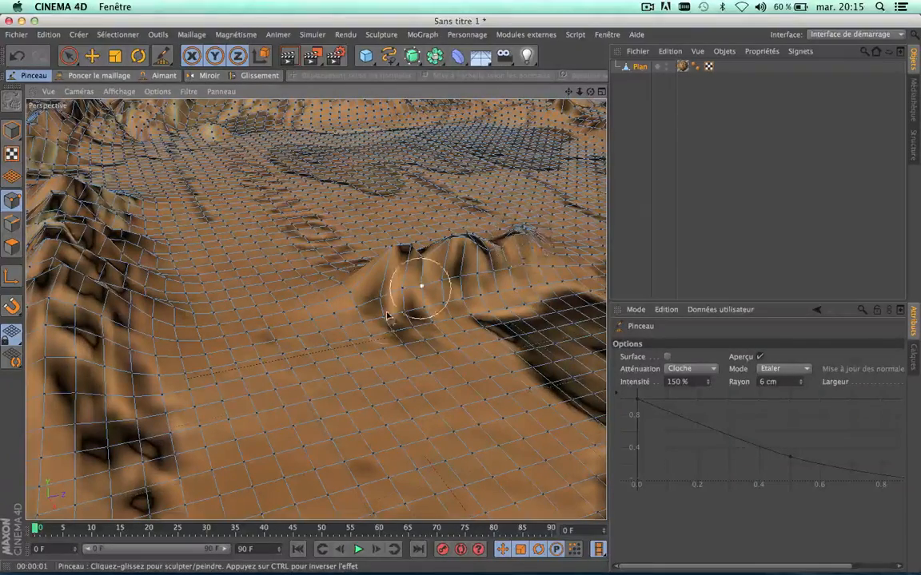
pyautogui.scroll(-3, 386, 316)
pyautogui.scroll(-6, 387, 315)
pyautogui.scroll(4, 386, 315)
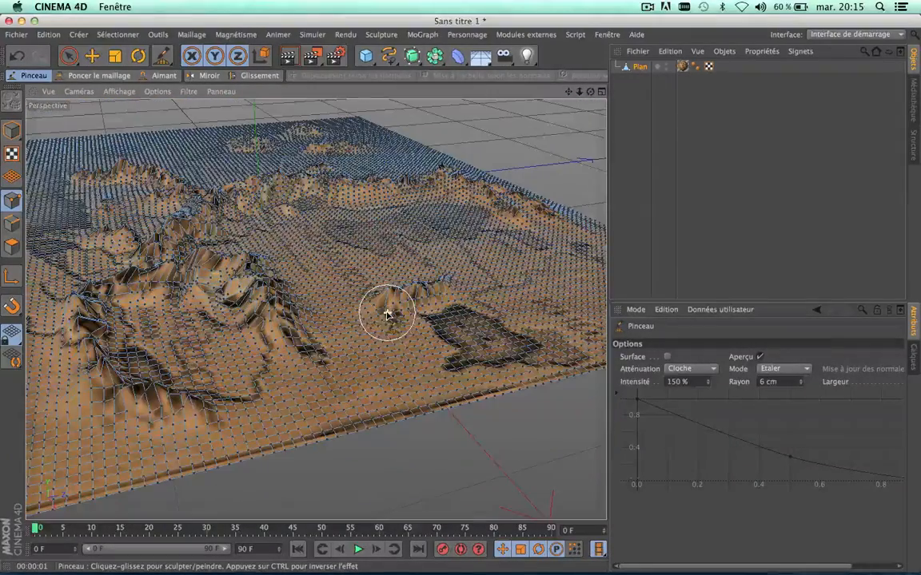
# - Set the Pinceau radius to 70 cm and broadly reshape the plain east of the central range
pyautogui.moveTo(589, 93); pyautogui.dragTo(590, 93)
pyautogui.scroll(-5, 386, 286)
pyautogui.scroll(5, 386, 287)
pyautogui.doubleClick(769, 382)
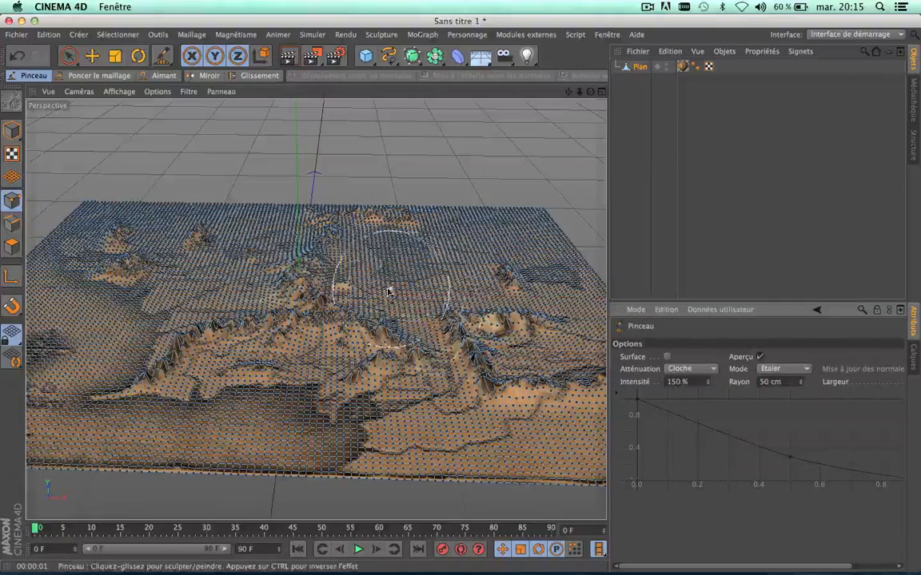
pyautogui.scroll(6, 415, 285)
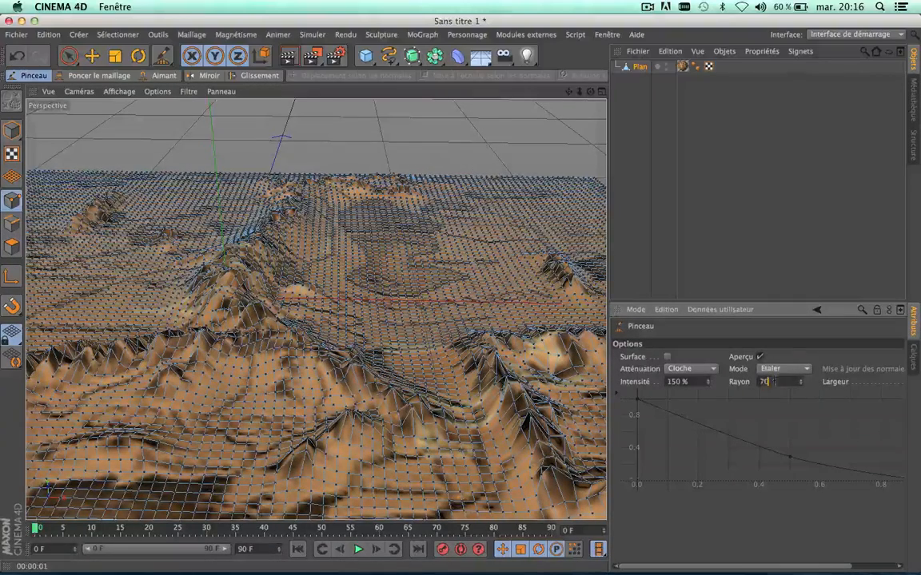
pyautogui.press('Return')
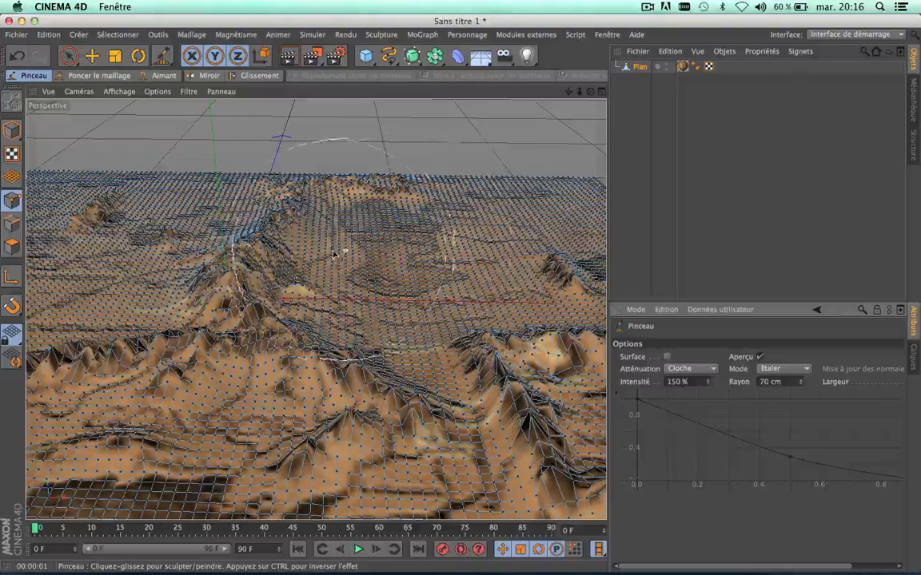
pyautogui.moveTo(436, 266); pyautogui.dragTo(436, 269)
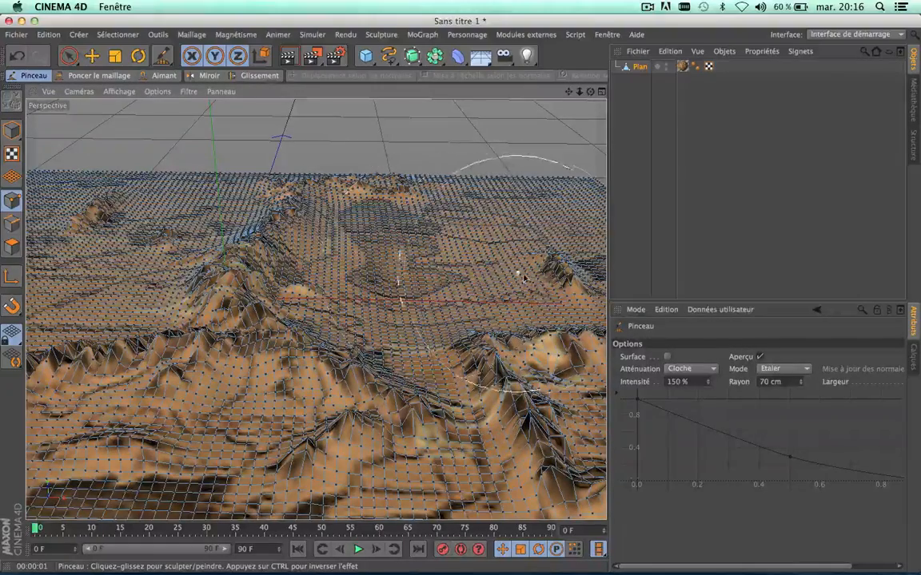
# - Swell the terrain across the western plains and the southern range with broad brush strokes
pyautogui.scroll(7, 511, 214)
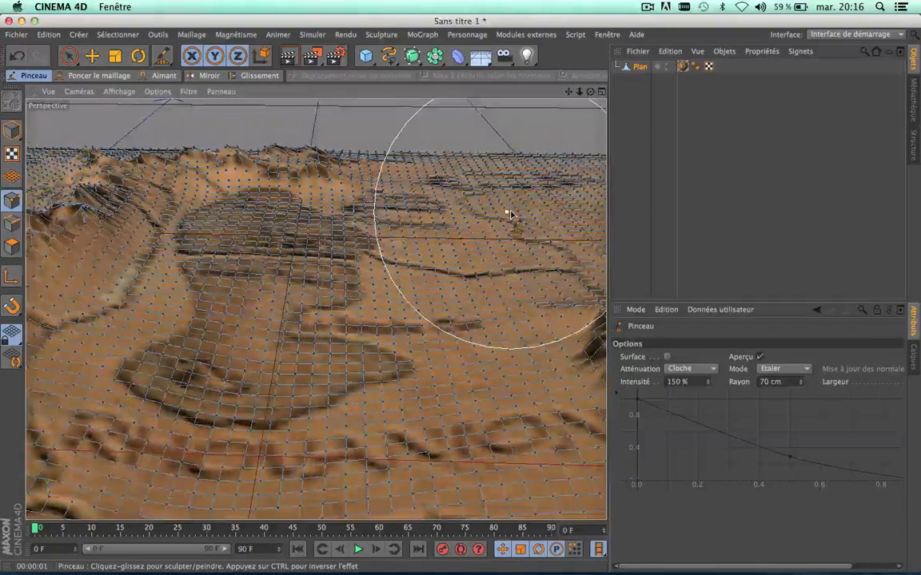
pyautogui.scroll(-8, 511, 213)
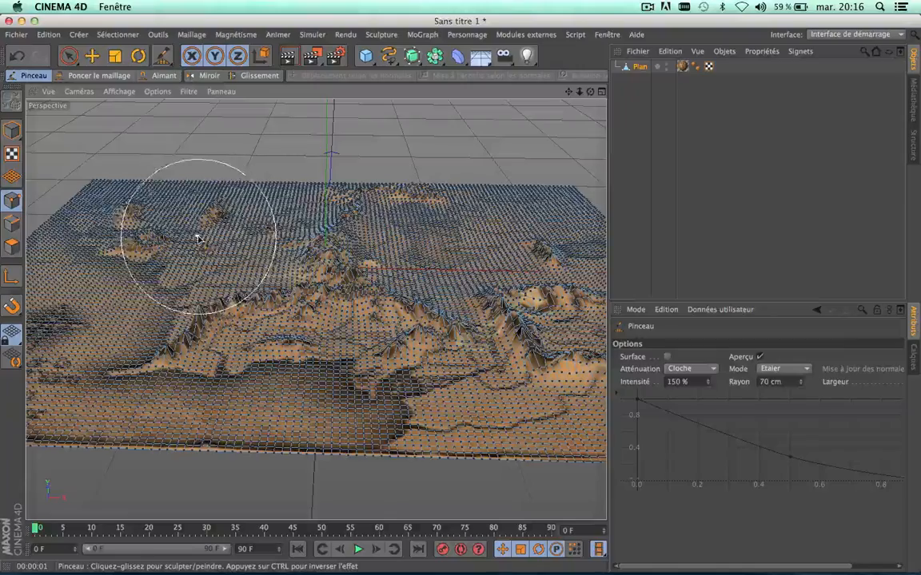
pyautogui.scroll(3, 216, 253)
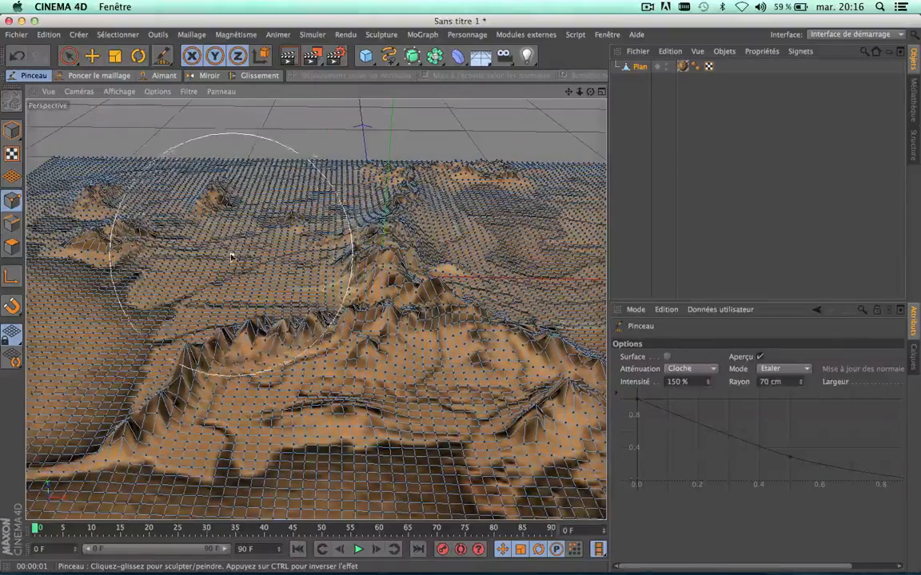
pyautogui.scroll(-5, 221, 307)
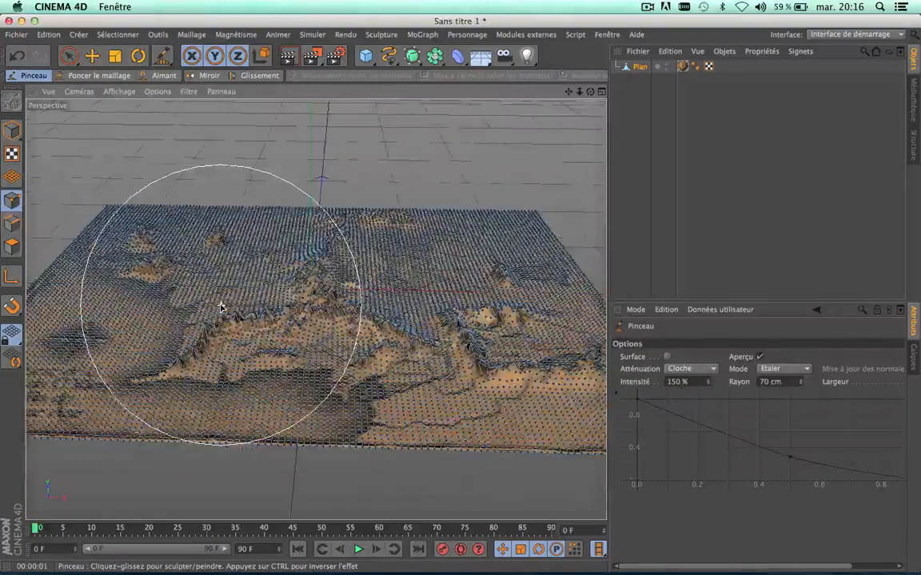
pyautogui.moveTo(222, 290)
pyautogui.mouseDown()
pyautogui.moveTo(234, 298)
pyautogui.moveTo(179, 283)
pyautogui.moveTo(242, 270)
pyautogui.moveTo(296, 298)
pyautogui.moveTo(304, 330)
pyautogui.moveTo(332, 327)
pyautogui.mouseUp()
# - Set the Pinceau radius to 50 cm and broadly reshape the terrain of the southeastern mountains and their basin
pyautogui.doubleClick(786, 382)
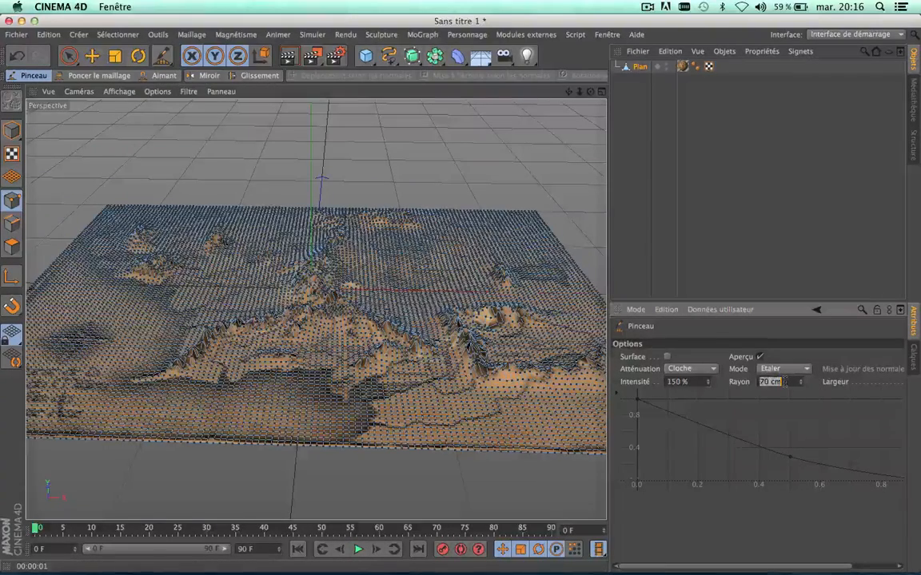
pyautogui.write('50')
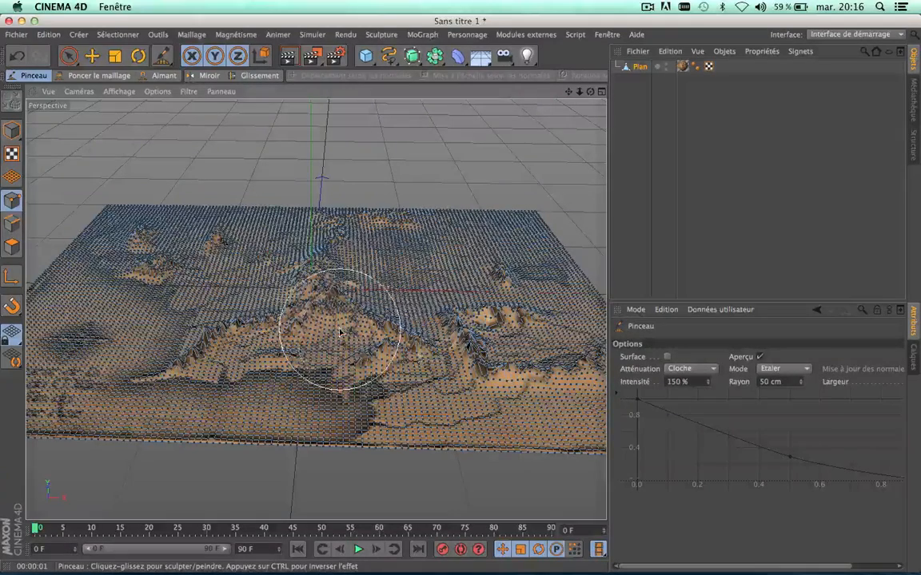
pyautogui.moveTo(537, 346)
pyautogui.mouseDown()
pyautogui.moveTo(550, 348)
pyautogui.moveTo(532, 348)
pyautogui.moveTo(520, 329)
pyautogui.moveTo(493, 339)
pyautogui.moveTo(515, 345)
pyautogui.mouseUp()
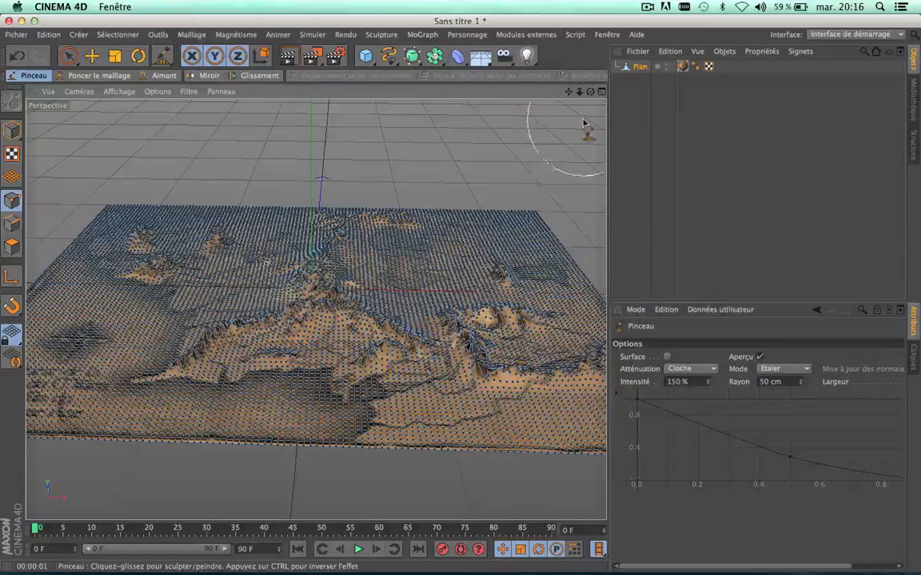
pyautogui.moveTo(569, 92); pyautogui.dragTo(449, 77)
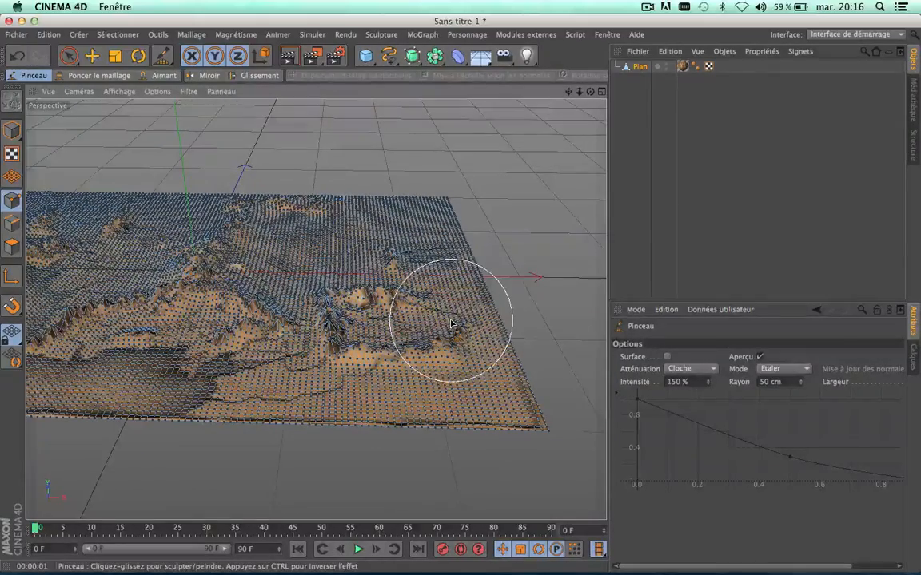
pyautogui.moveTo(418, 325); pyautogui.dragTo(376, 322)
pyautogui.moveTo(434, 329)
pyautogui.mouseDown()
pyautogui.moveTo(442, 328)
pyautogui.moveTo(364, 325)
pyautogui.mouseUp()
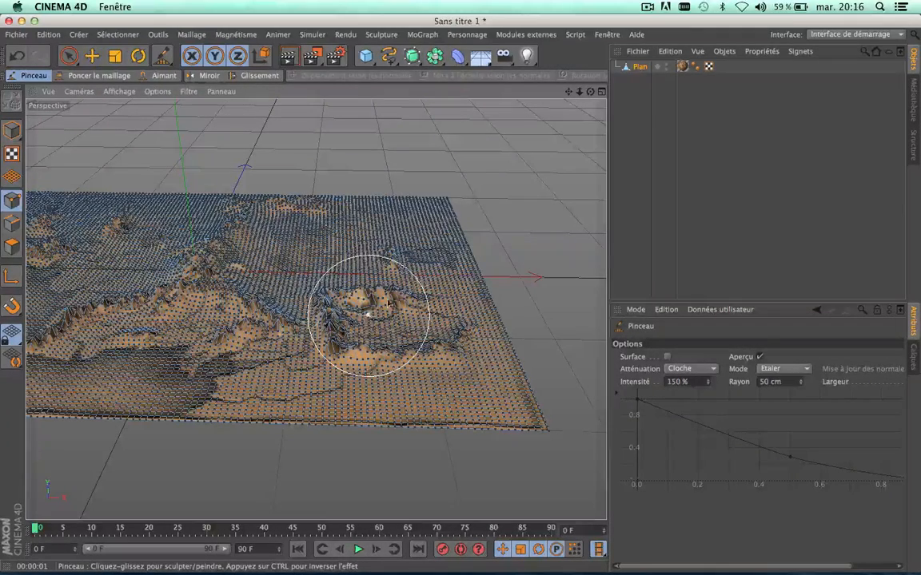
# - Push the relief of the central range and the western highlands into broader undulations
pyautogui.moveTo(569, 92); pyautogui.dragTo(676, 156)
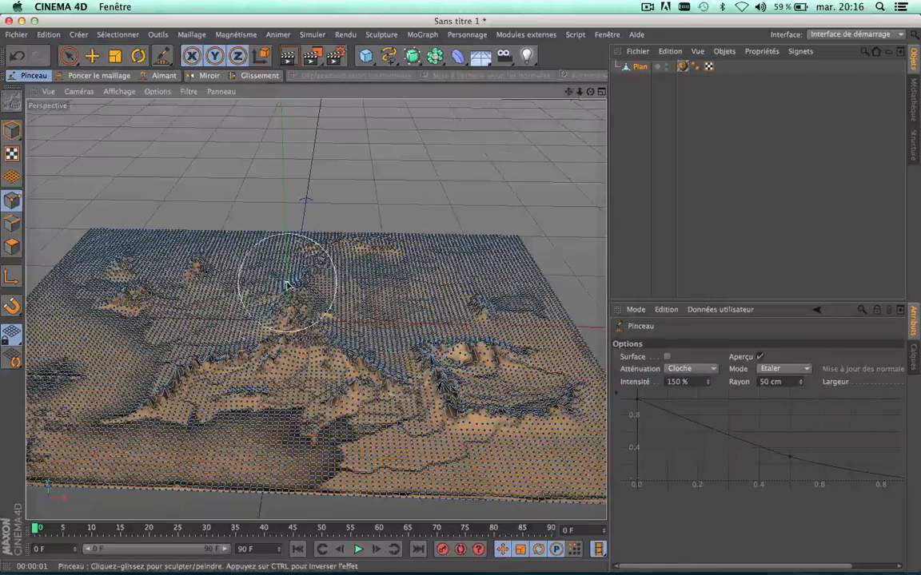
pyautogui.scroll(3, 288, 286)
pyautogui.moveTo(300, 297); pyautogui.dragTo(313, 265)
pyautogui.moveTo(98, 304)
pyautogui.mouseDown()
pyautogui.moveTo(105, 291)
pyautogui.moveTo(87, 269)
pyautogui.moveTo(125, 281)
pyautogui.moveTo(177, 278)
pyautogui.moveTo(187, 324)
pyautogui.mouseUp()
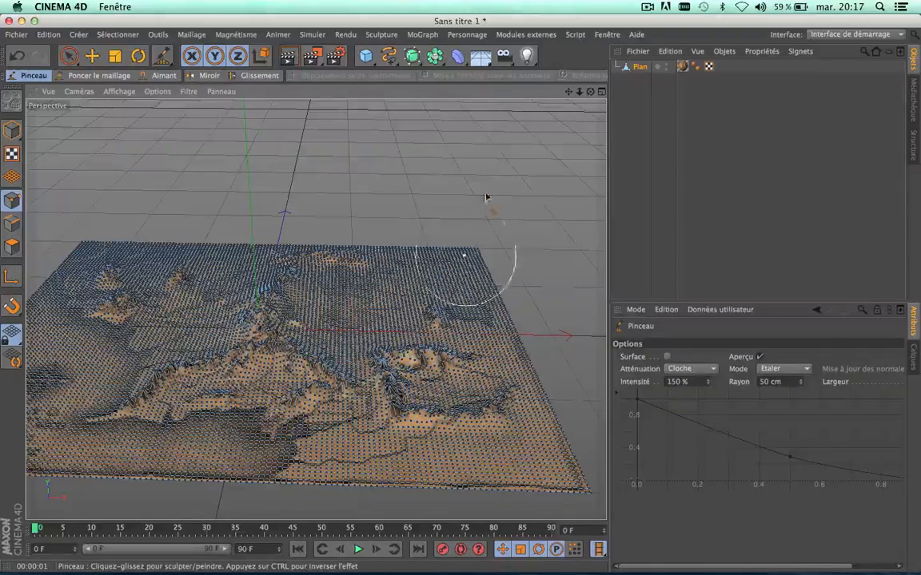
# - Raise a gentle swell on the map's eastern edge between the northeastern corner and the small lake
pyautogui.moveTo(589, 91)
pyautogui.mouseDown()
pyautogui.moveTo(495, 80)
pyautogui.moveTo(590, 85)
pyautogui.mouseUp()
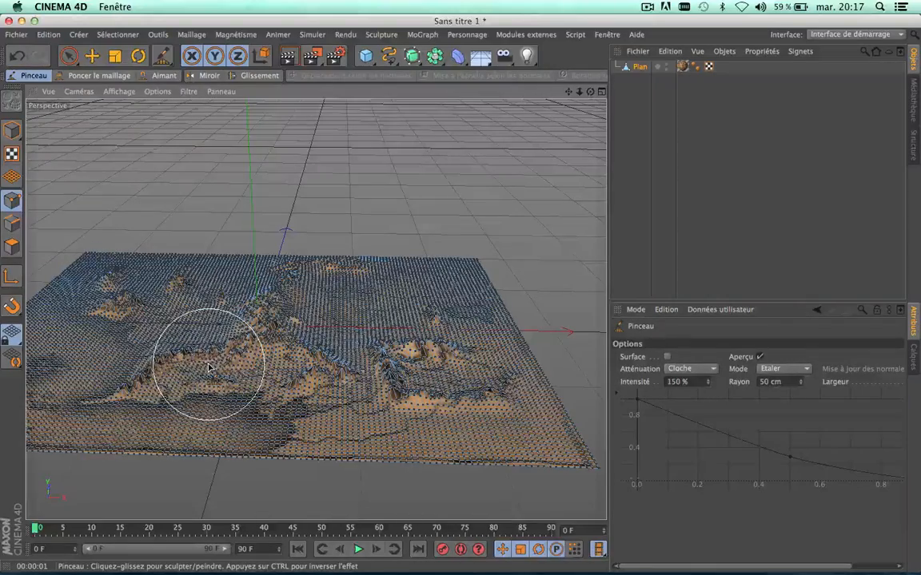
pyautogui.scroll(5, 400, 265)
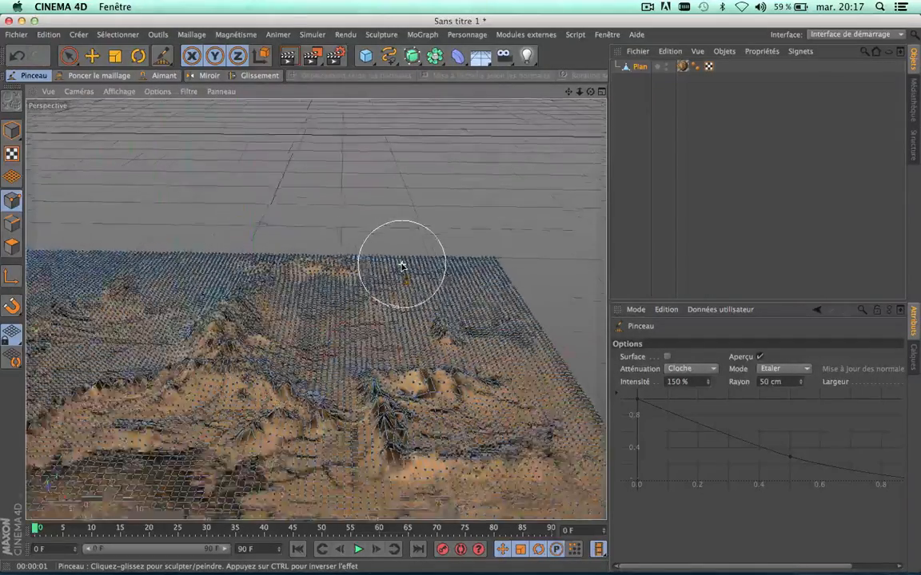
pyautogui.moveTo(589, 91)
pyautogui.mouseDown()
pyautogui.moveTo(582, 91)
pyautogui.moveTo(592, 93)
pyautogui.mouseUp()
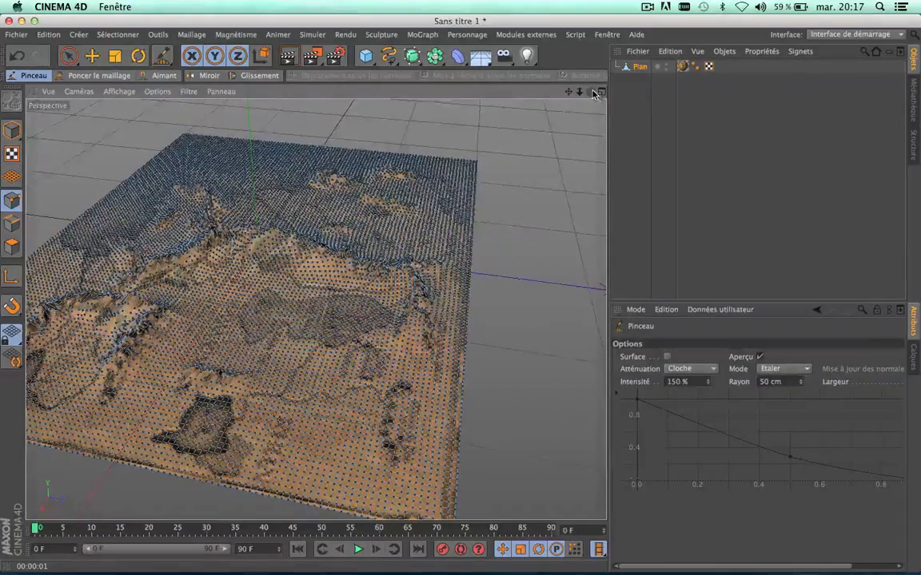
pyautogui.moveTo(590, 91)
pyautogui.mouseDown()
pyautogui.moveTo(580, 83)
pyautogui.moveTo(587, 95)
pyautogui.moveTo(572, 90)
pyautogui.moveTo(590, 92)
pyautogui.mouseUp()
pyautogui.scroll(4, 382, 192)
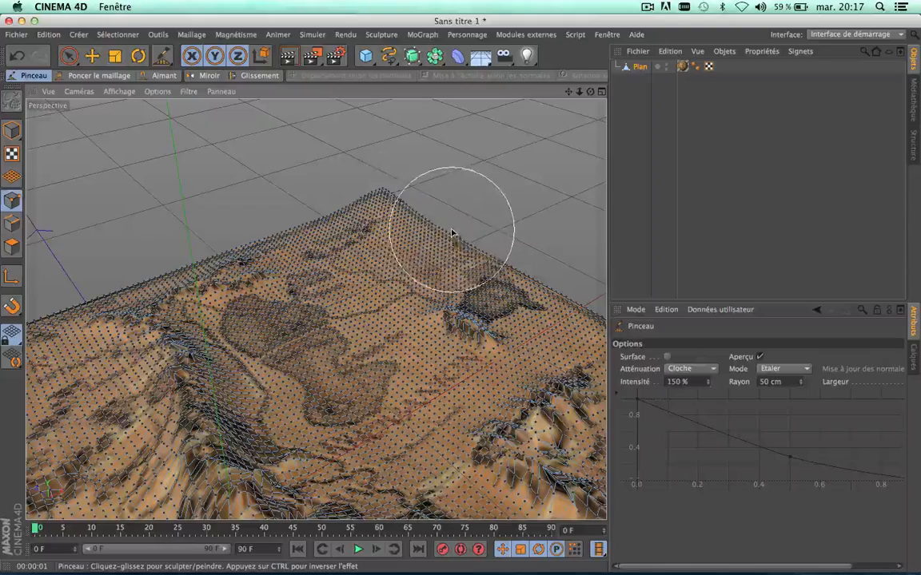
pyautogui.moveTo(450, 232); pyautogui.dragTo(453, 227)
# - Continue the gentle swells along the eastern edge down to the southeastern corner of the map
pyautogui.moveTo(590, 92)
pyautogui.mouseDown()
pyautogui.moveTo(608, 82)
pyautogui.moveTo(463, 81)
pyautogui.mouseUp()
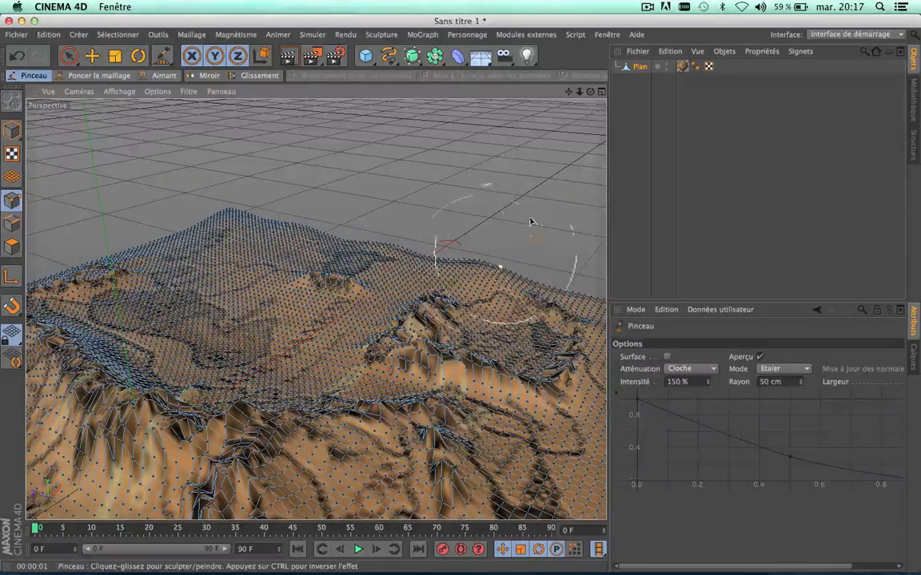
pyautogui.moveTo(568, 91); pyautogui.dragTo(447, 70)
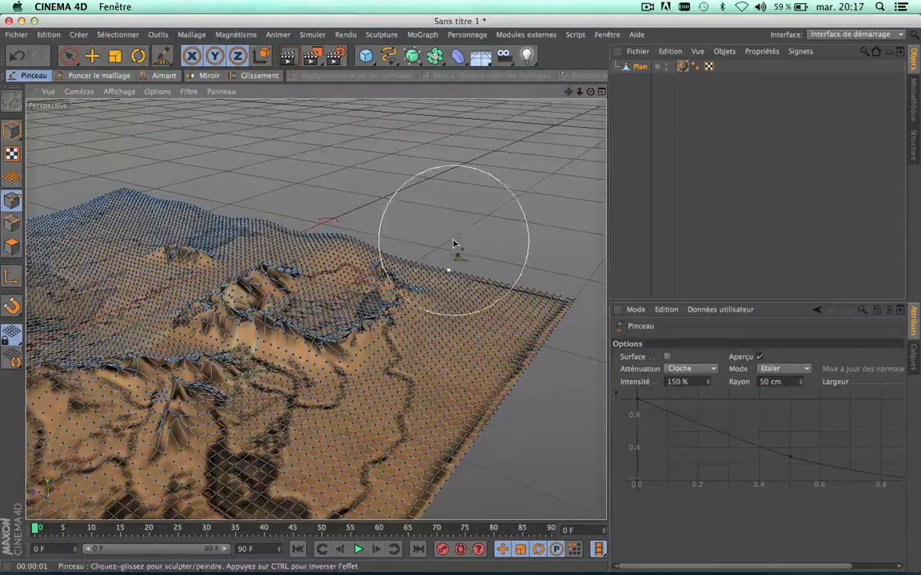
pyautogui.moveTo(510, 299)
pyautogui.mouseDown()
pyautogui.moveTo(520, 309)
pyautogui.moveTo(514, 296)
pyautogui.mouseUp()
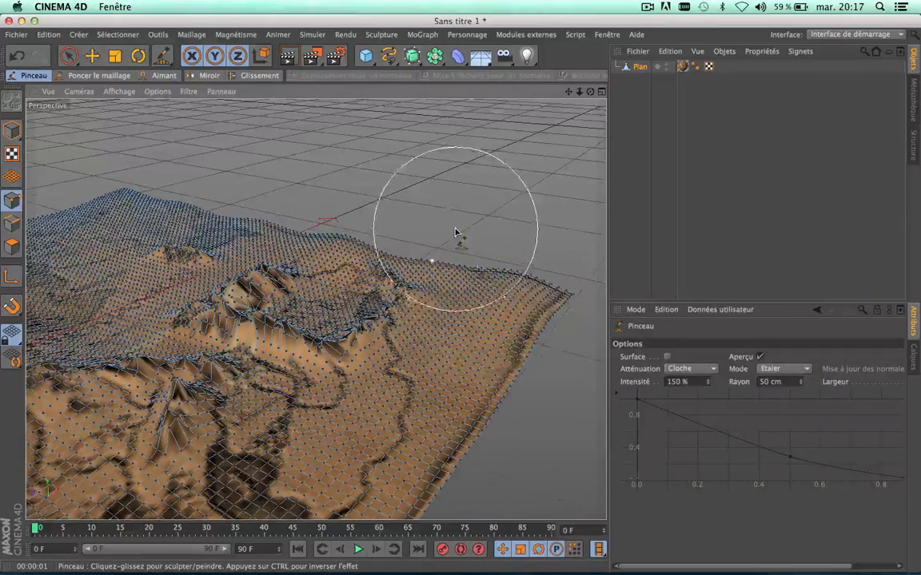
pyautogui.scroll(-4, 456, 236)
pyautogui.scroll(2, 456, 236)
# - Pull rolling hills along the map's northern edge, from near the northwestern corner to beyond the central range
pyautogui.moveTo(590, 91); pyautogui.dragTo(788, 82)
pyautogui.moveTo(590, 92)
pyautogui.mouseDown()
pyautogui.moveTo(548, 76)
pyautogui.moveTo(536, 84)
pyautogui.moveTo(599, 124)
pyautogui.moveTo(627, 128)
pyautogui.mouseUp()
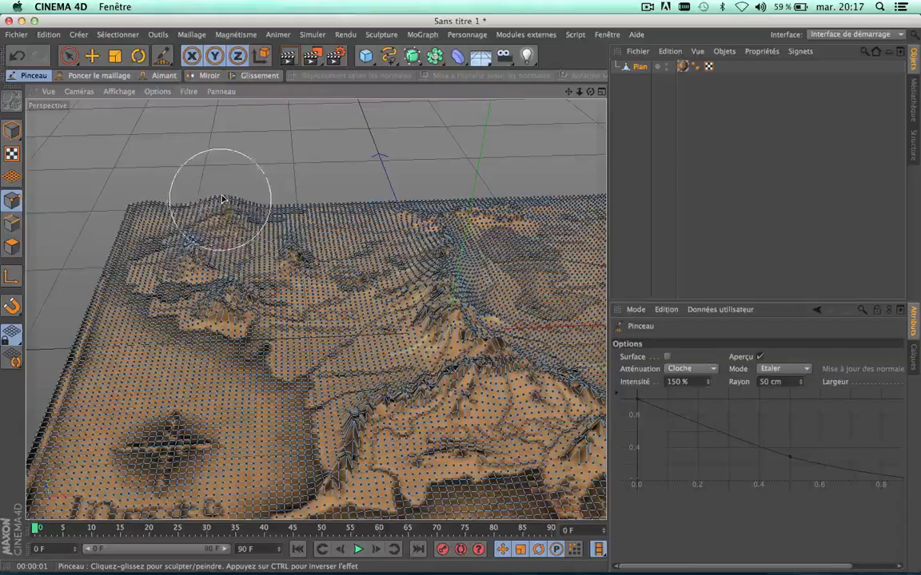
pyautogui.moveTo(223, 200)
pyautogui.mouseDown()
pyautogui.moveTo(248, 206)
pyautogui.moveTo(204, 205)
pyautogui.mouseUp()
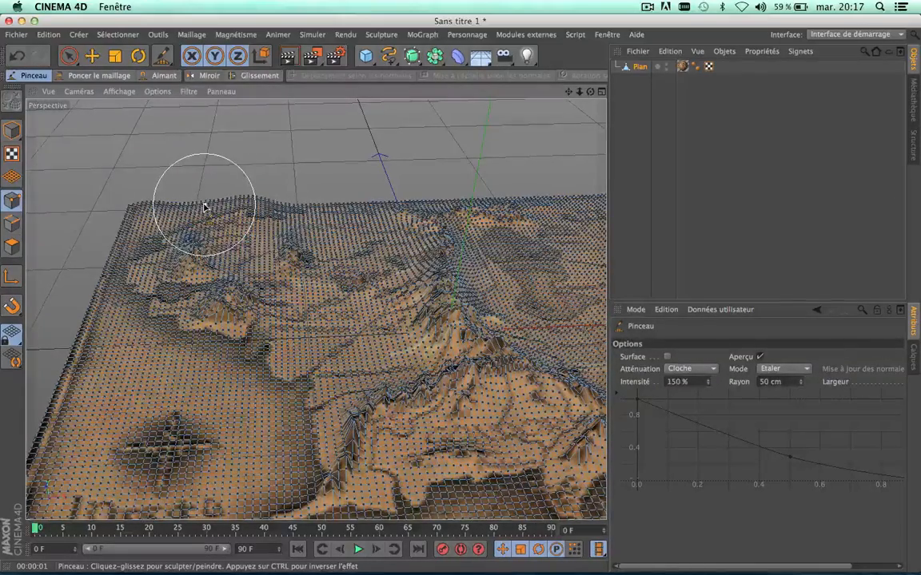
pyautogui.scroll(3, 204, 206)
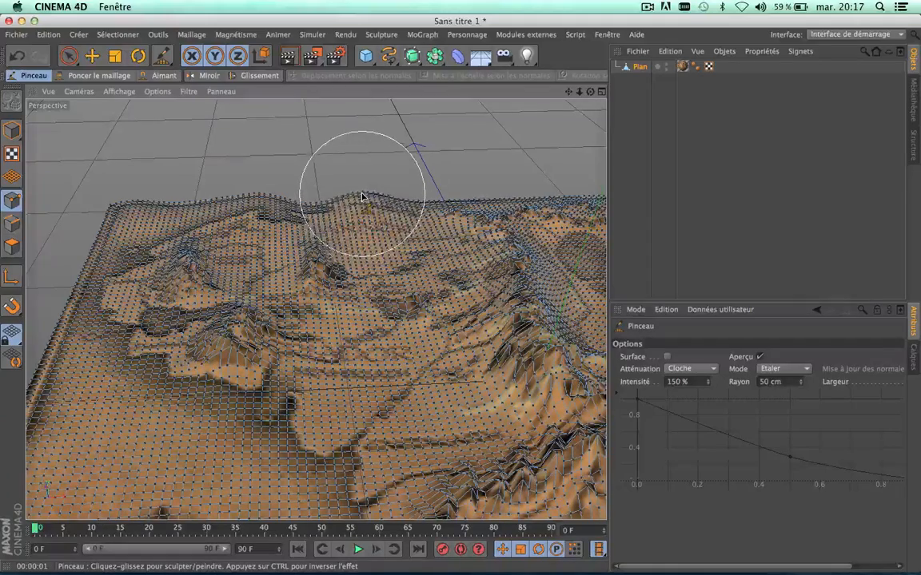
pyautogui.moveTo(362, 196); pyautogui.dragTo(311, 202)
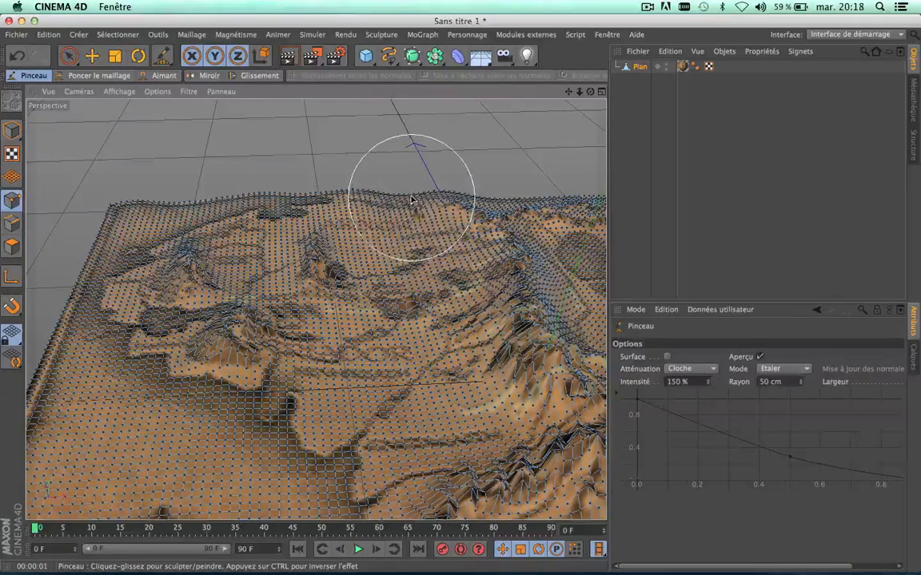
pyautogui.moveTo(592, 92)
pyautogui.mouseDown()
pyautogui.moveTo(630, 94)
pyautogui.moveTo(479, 143)
pyautogui.moveTo(386, 191)
pyautogui.mouseUp()
pyautogui.moveTo(277, 272)
pyautogui.mouseDown()
pyautogui.moveTo(246, 276)
pyautogui.moveTo(360, 259)
pyautogui.mouseUp()
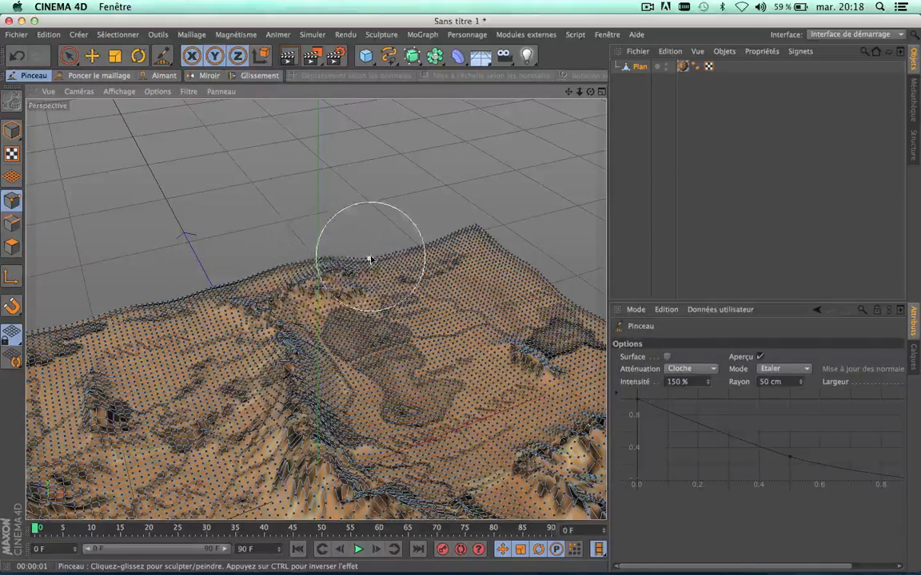
# - Raise the remaining stretch of the northern edge into soft hills up to the northeastern corner of the map
pyautogui.moveTo(370, 259); pyautogui.dragTo(370, 254)
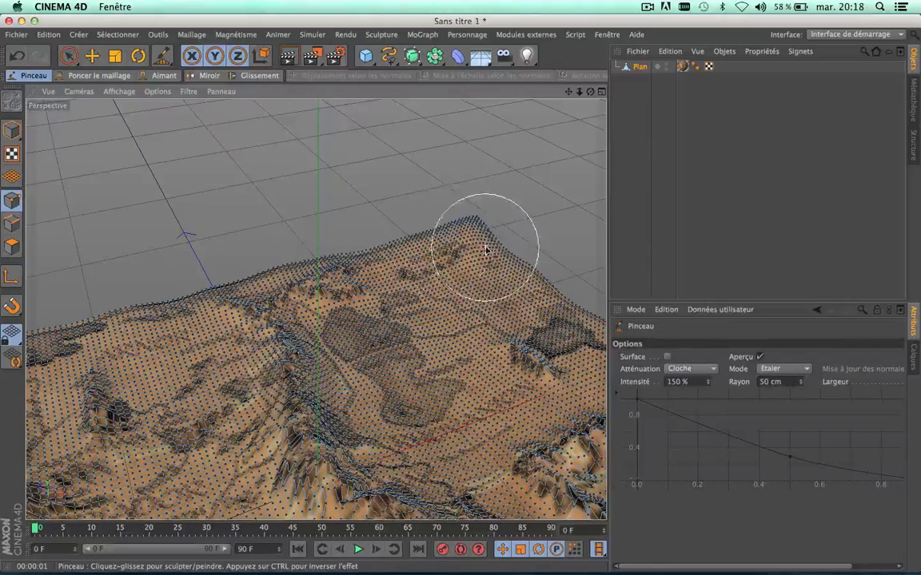
pyautogui.moveTo(440, 242); pyautogui.dragTo(441, 240)
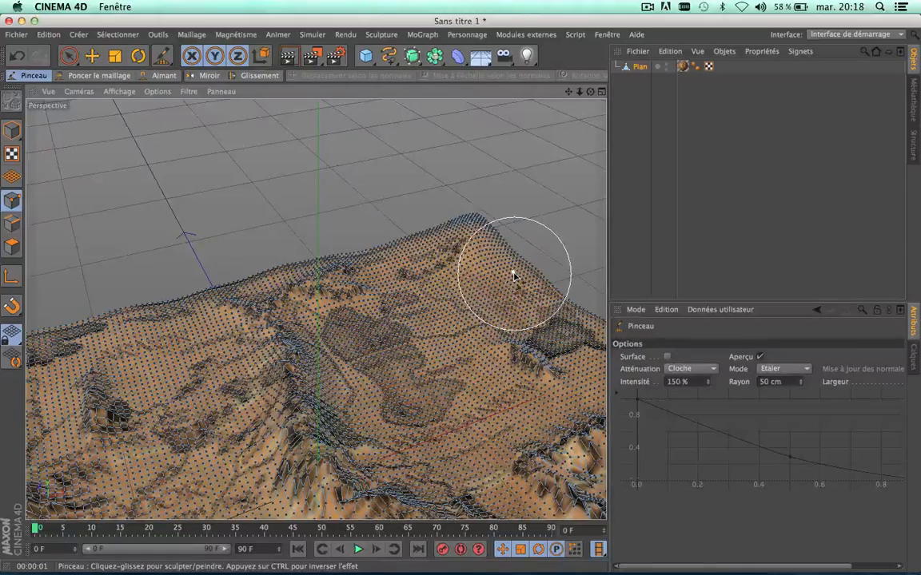
# - Pull gentle undulations along the map's southern edge, from below the southern mountains westward to the southwestern corner beside the map's title
pyautogui.scroll(-5, 513, 275)
pyautogui.moveTo(570, 91); pyautogui.dragTo(490, 16)
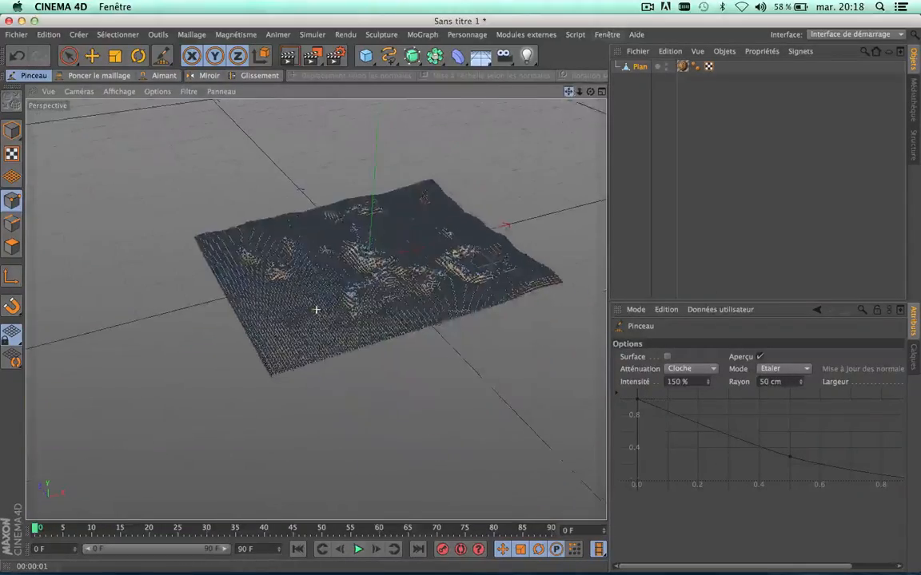
pyautogui.moveTo(591, 92); pyautogui.dragTo(551, 58)
pyautogui.scroll(10, 490, 329)
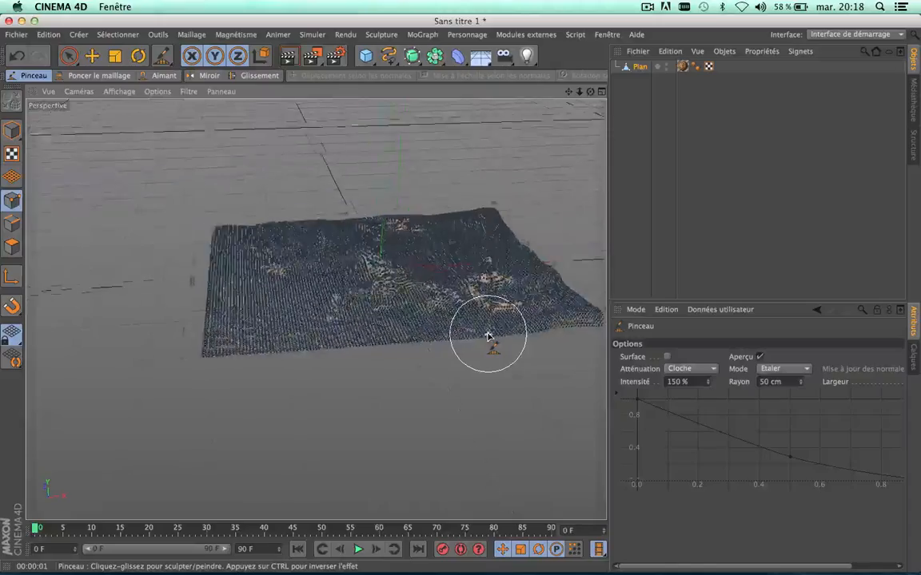
pyautogui.moveTo(592, 91); pyautogui.dragTo(532, 83)
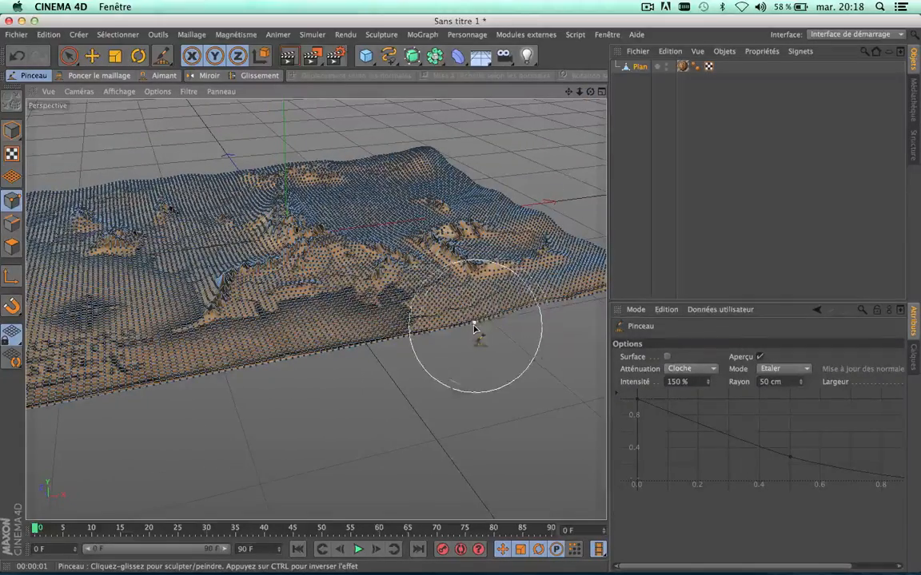
pyautogui.moveTo(473, 326); pyautogui.dragTo(471, 322)
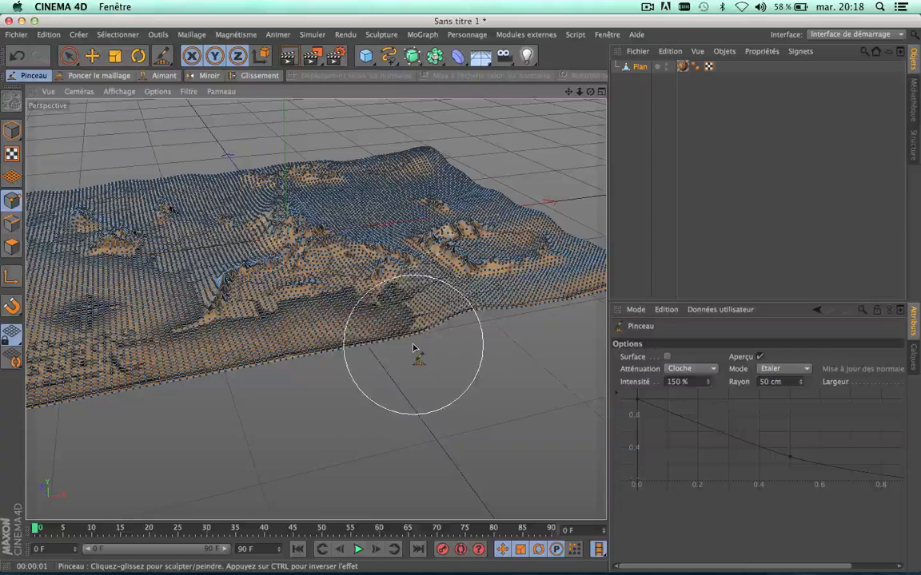
pyautogui.moveTo(414, 349)
pyautogui.mouseDown()
pyautogui.moveTo(304, 374)
pyautogui.moveTo(280, 367)
pyautogui.mouseUp()
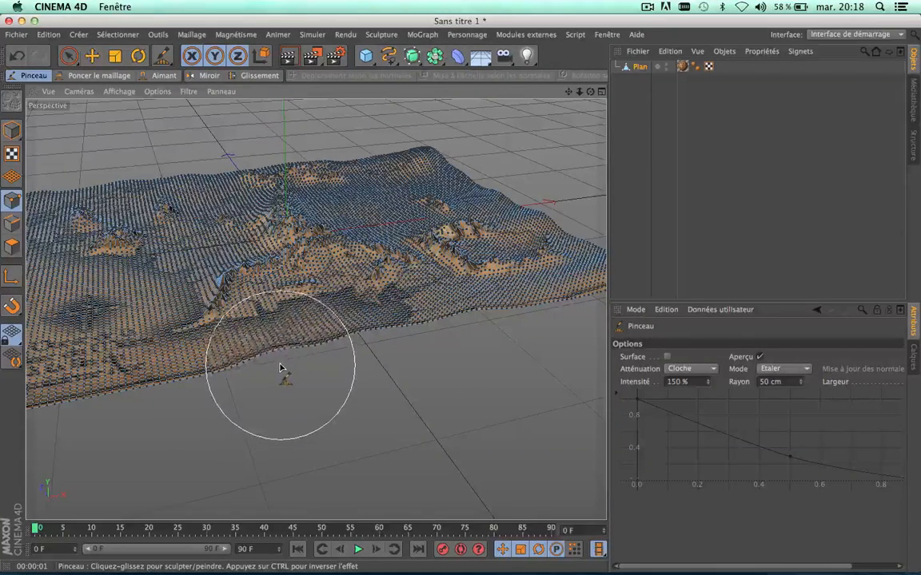
pyautogui.moveTo(214, 385)
pyautogui.mouseDown()
pyautogui.moveTo(195, 375)
pyautogui.moveTo(128, 393)
pyautogui.moveTo(123, 377)
pyautogui.mouseUp()
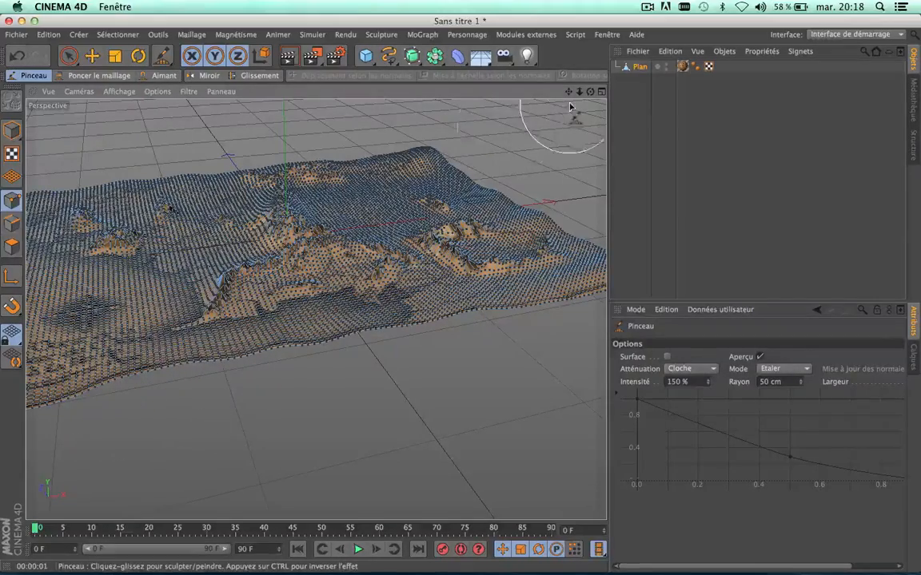
pyautogui.moveTo(590, 91)
pyautogui.mouseDown()
pyautogui.moveTo(599, 180)
pyautogui.moveTo(591, 119)
pyautogui.moveTo(566, 94)
pyautogui.moveTo(675, 91)
pyautogui.mouseUp()
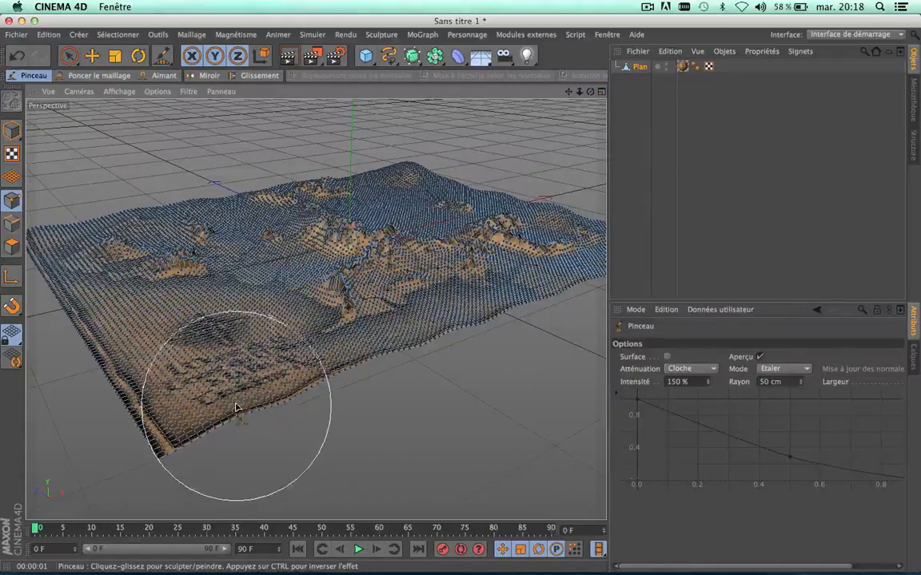
pyautogui.moveTo(236, 408)
pyautogui.mouseDown()
pyautogui.moveTo(242, 391)
pyautogui.moveTo(273, 400)
pyautogui.moveTo(158, 465)
pyautogui.moveTo(187, 448)
pyautogui.mouseUp()
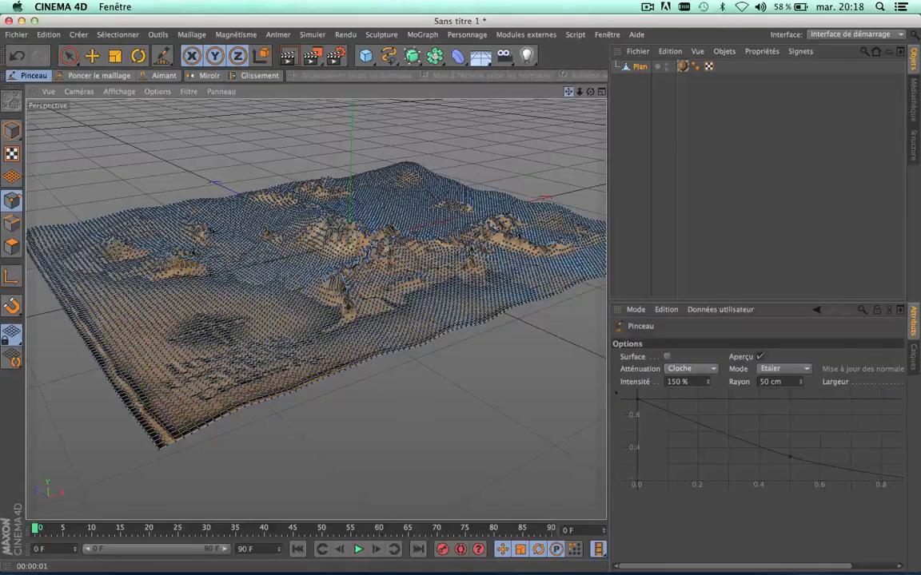
# - Inspect the sculpted relief around the central range and switch the interface layout to Standard
pyautogui.scroll(5, 346, 276)
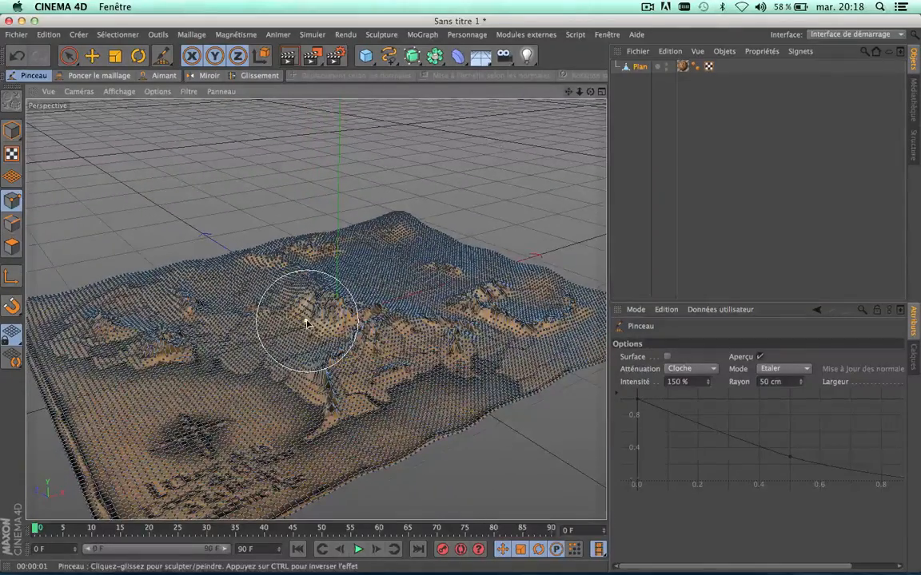
pyautogui.scroll(3, 306, 323)
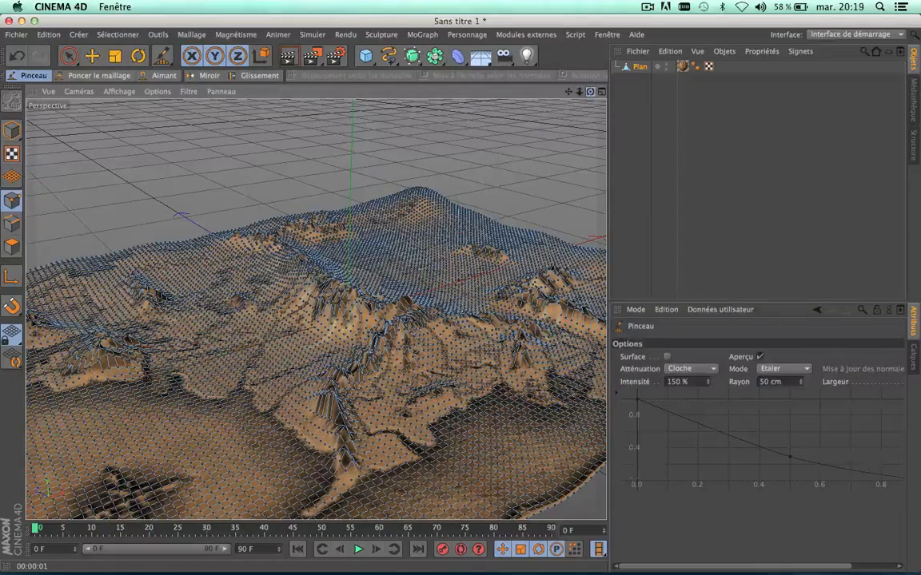
pyautogui.moveTo(590, 91); pyautogui.dragTo(572, 100)
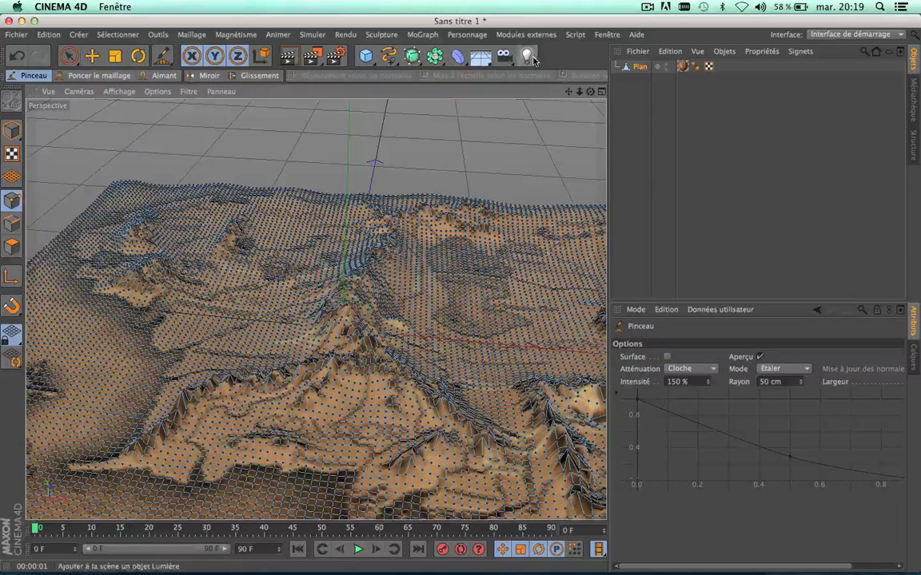
pyautogui.click(850, 36)
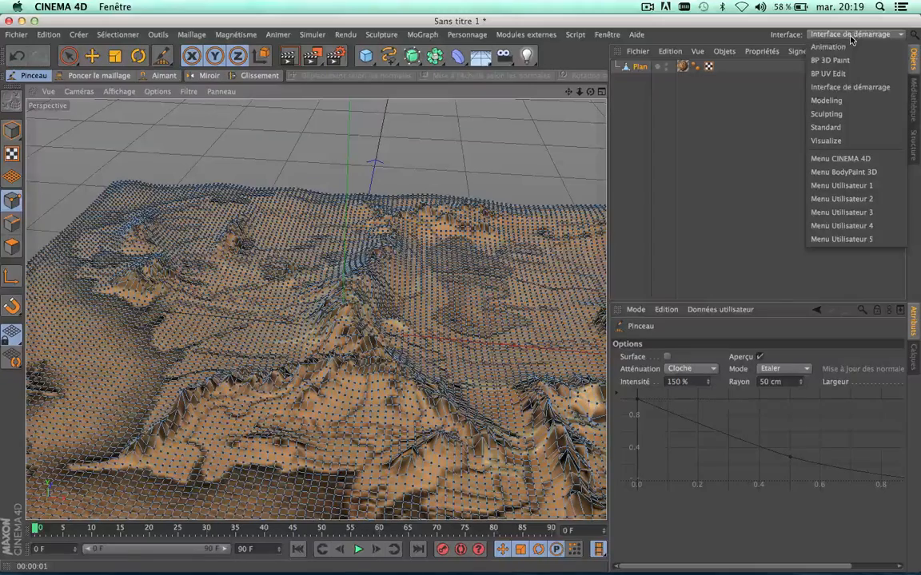
pyautogui.click(823, 128)
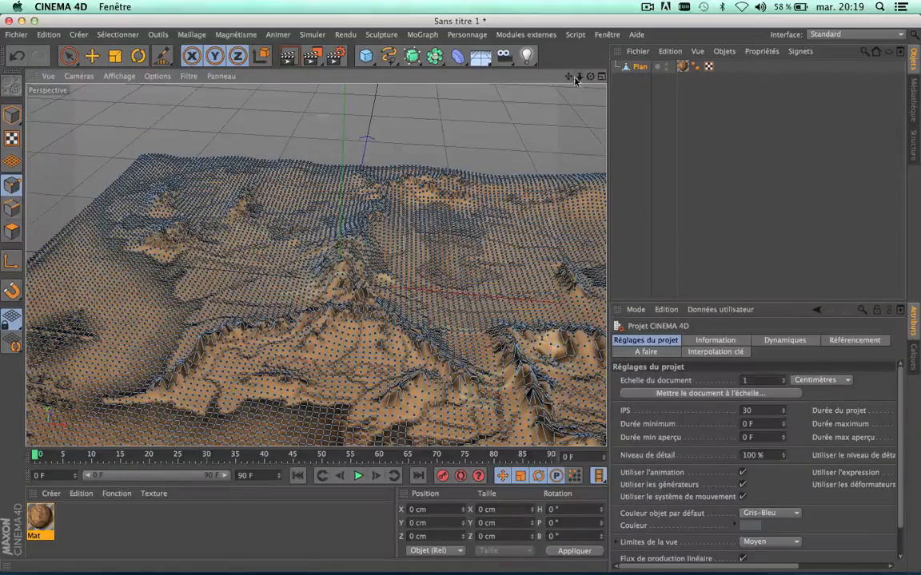
# - Open the list of interface layouts again
pyautogui.click(872, 36)
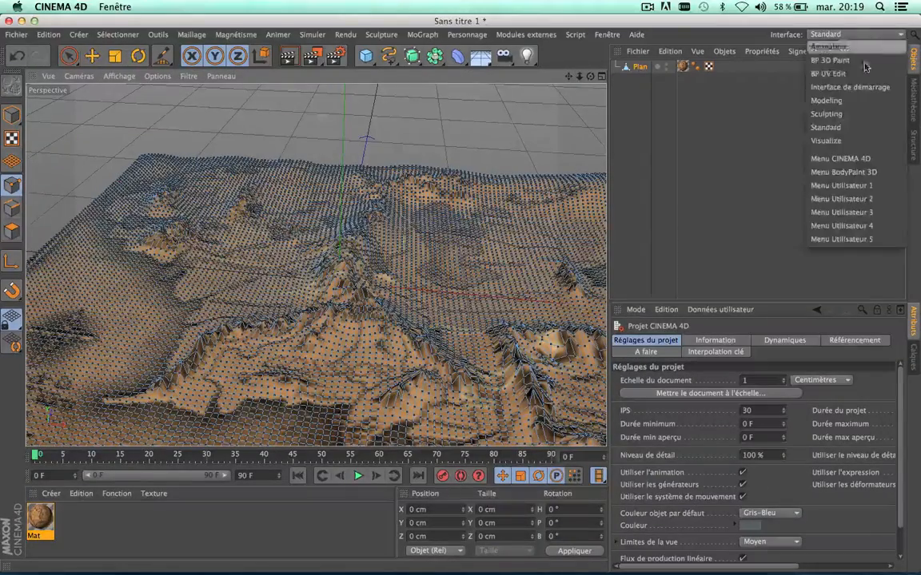
# - Add a light object to the scene with the relief map
pyautogui.click(690, 158)
pyautogui.moveTo(568, 76); pyautogui.dragTo(547, 65)
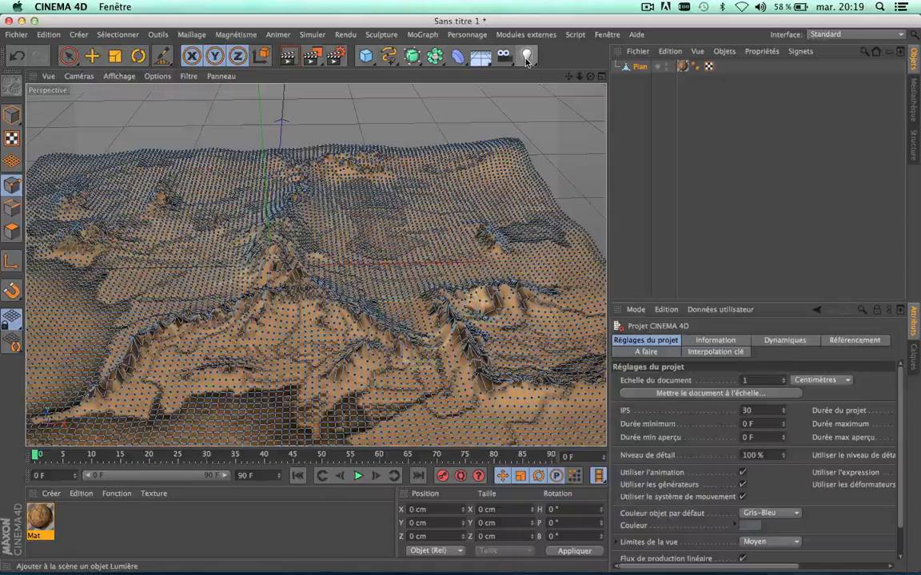
pyautogui.click(526, 56)
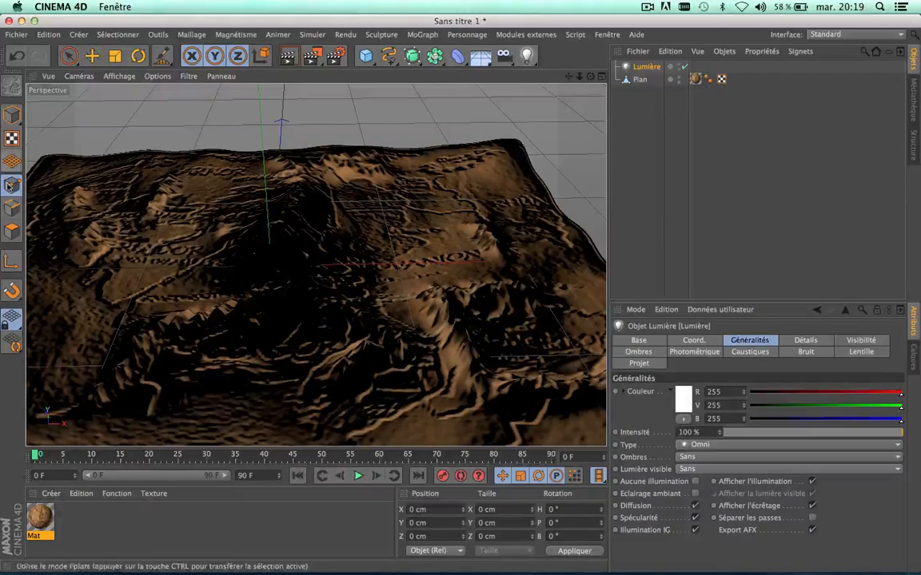
# - Move the light beyond the map's Rhûn side and above it, to about X 265 cm and Y 62 cm
pyautogui.click(91, 56)
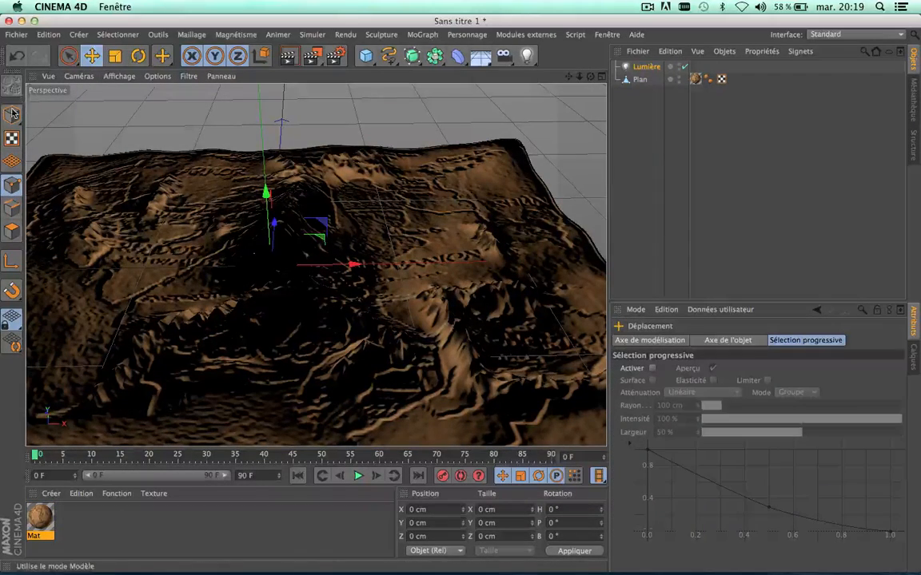
pyautogui.click(347, 265)
pyautogui.moveTo(347, 265)
pyautogui.mouseDown()
pyautogui.moveTo(520, 264)
pyautogui.moveTo(592, 251)
pyautogui.mouseUp()
pyautogui.keyDown('alt'); pyautogui.moveTo(317, 264); pyautogui.dragTo(486, 239); pyautogui.keyUp('alt')
pyautogui.moveTo(450, 209); pyautogui.dragTo(446, 148)
pyautogui.moveTo(512, 207); pyautogui.dragTo(315, 264)
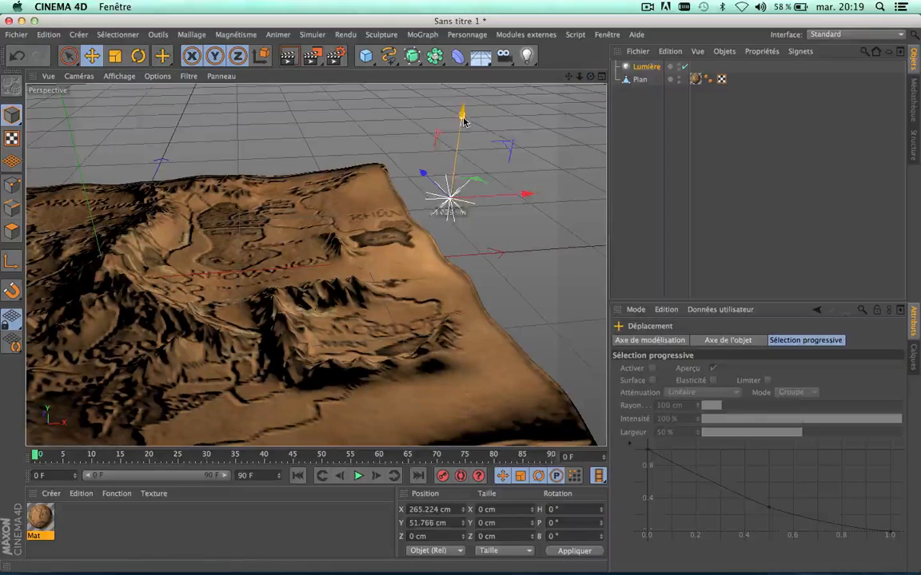
pyautogui.moveTo(462, 116); pyautogui.dragTo(463, 107)
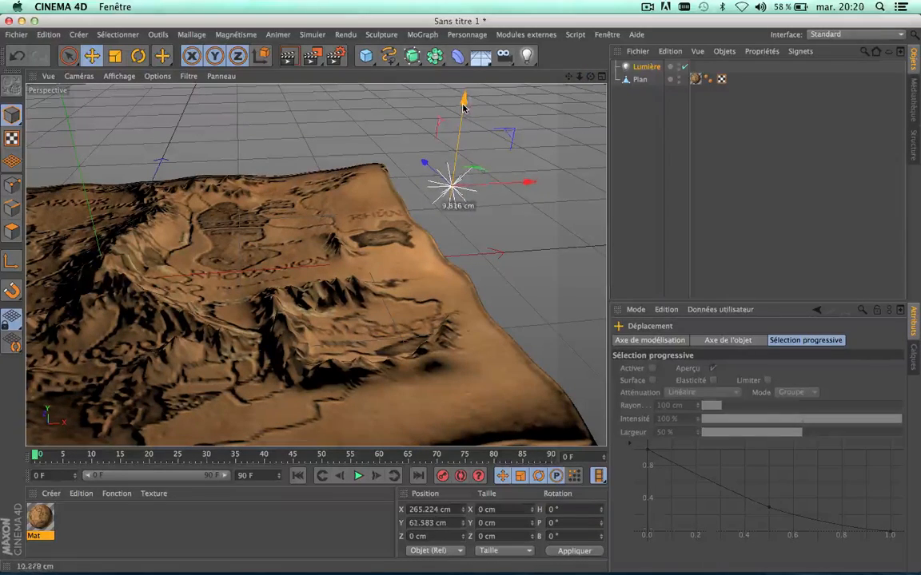
# - Set the light's shadows to Masques d'ombres (ombres diffuses) and render the view
pyautogui.scroll(-3, 476, 200)
pyautogui.scroll(3, 476, 206)
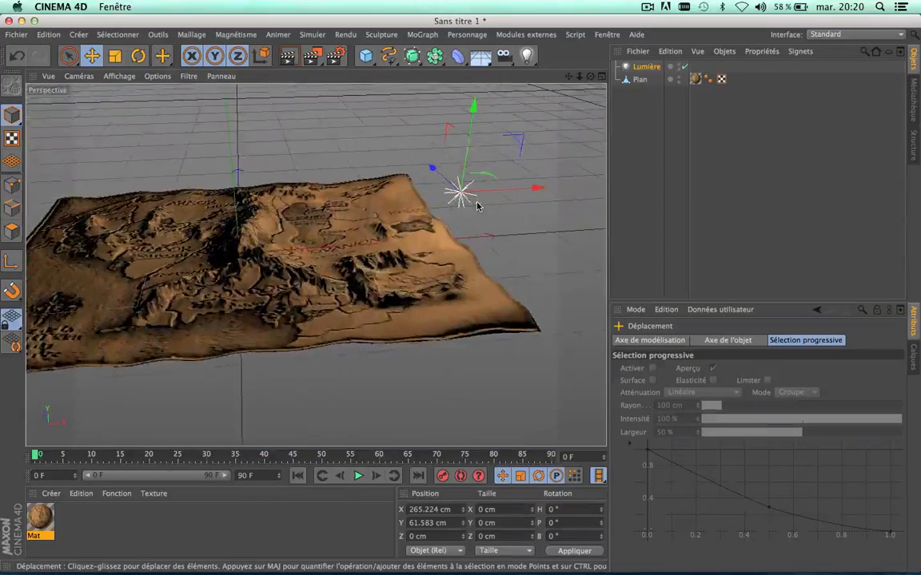
pyautogui.scroll(2, 476, 206)
pyautogui.click(639, 67)
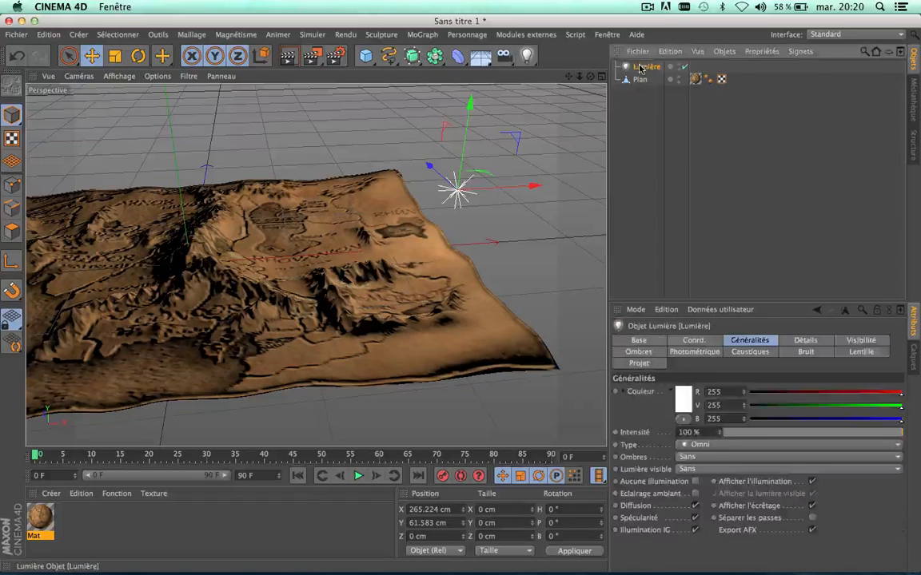
pyautogui.click(721, 457)
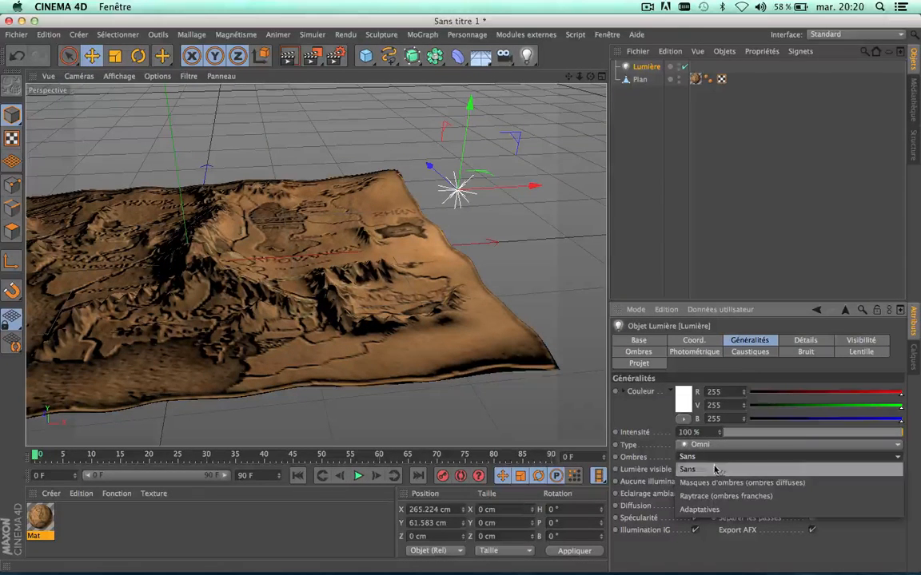
pyautogui.click(708, 483)
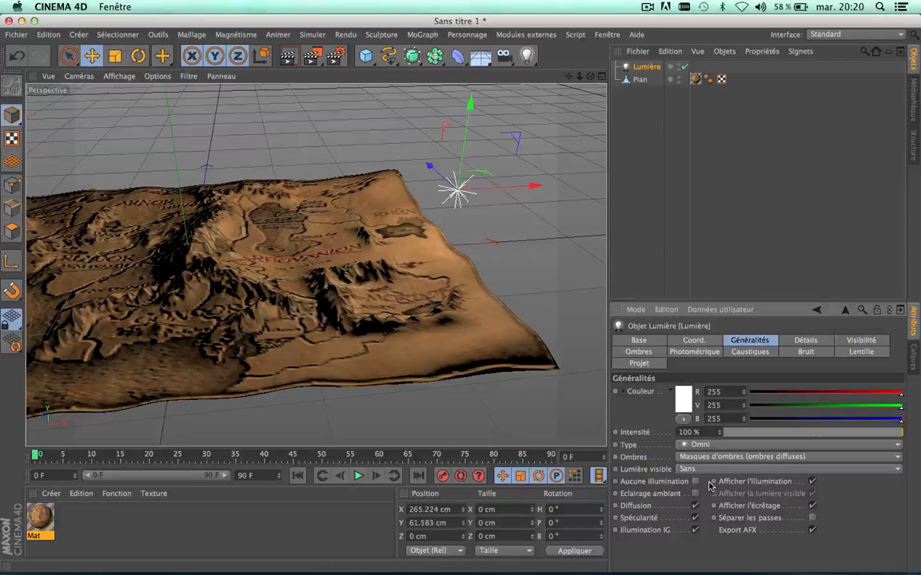
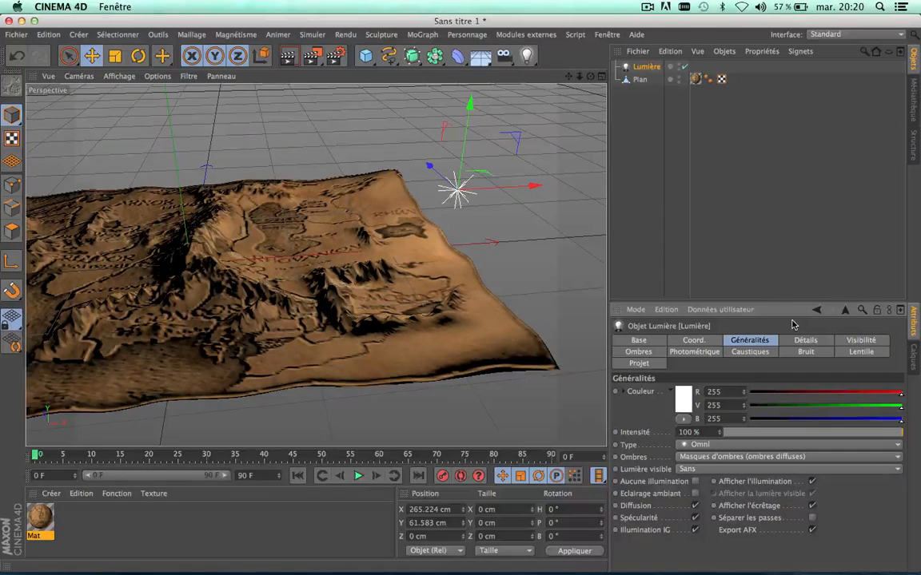
pyautogui.click(292, 58)
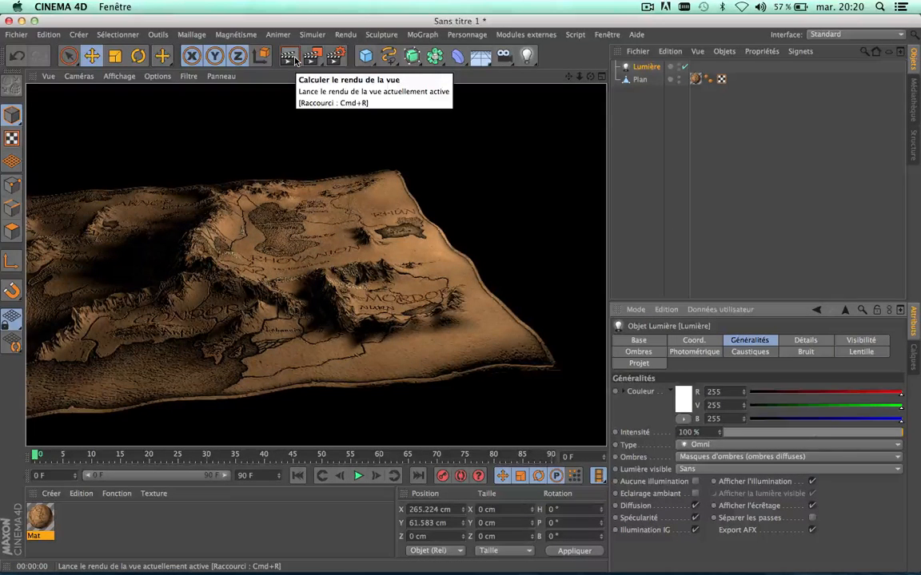
pyautogui.click(639, 117)
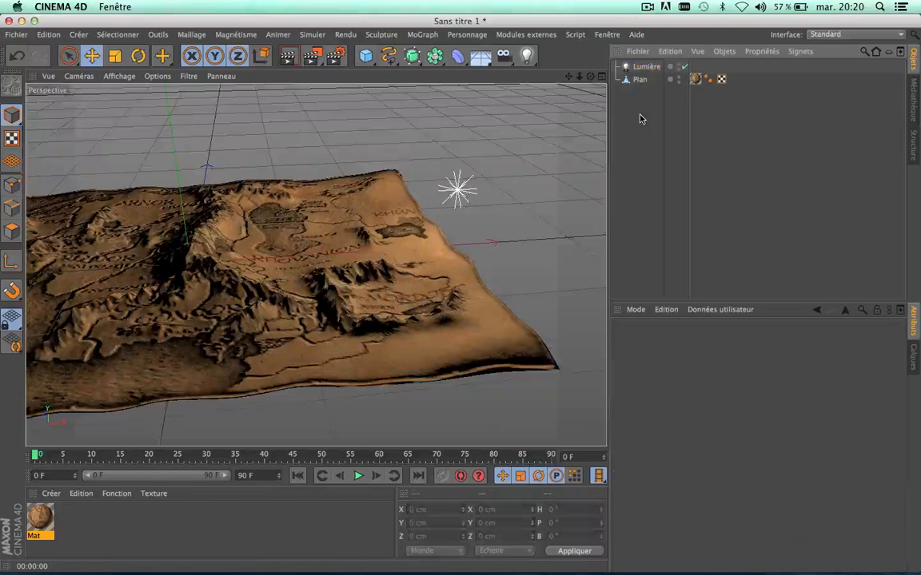
# - Add the Illumination globale effect to the render settings
pyautogui.click(340, 55)
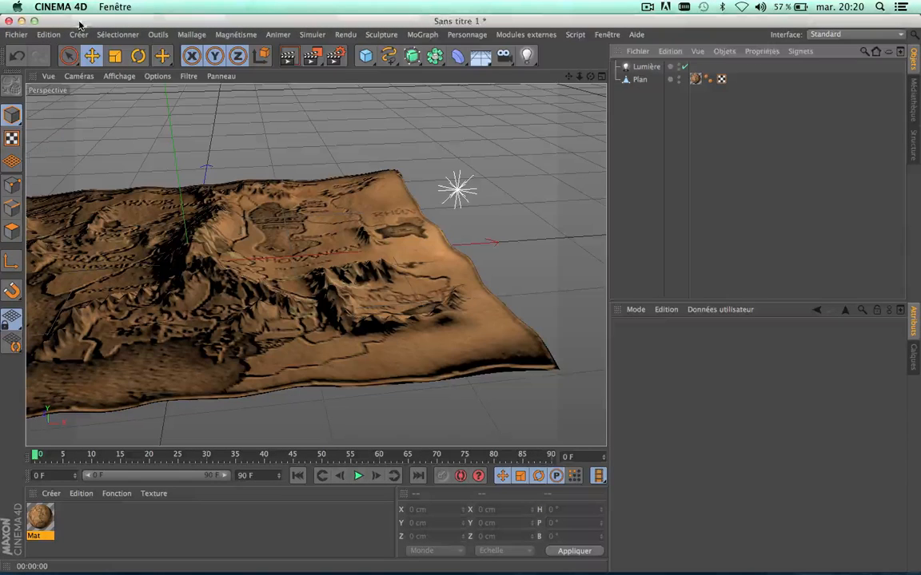
pyautogui.click(78, 21)
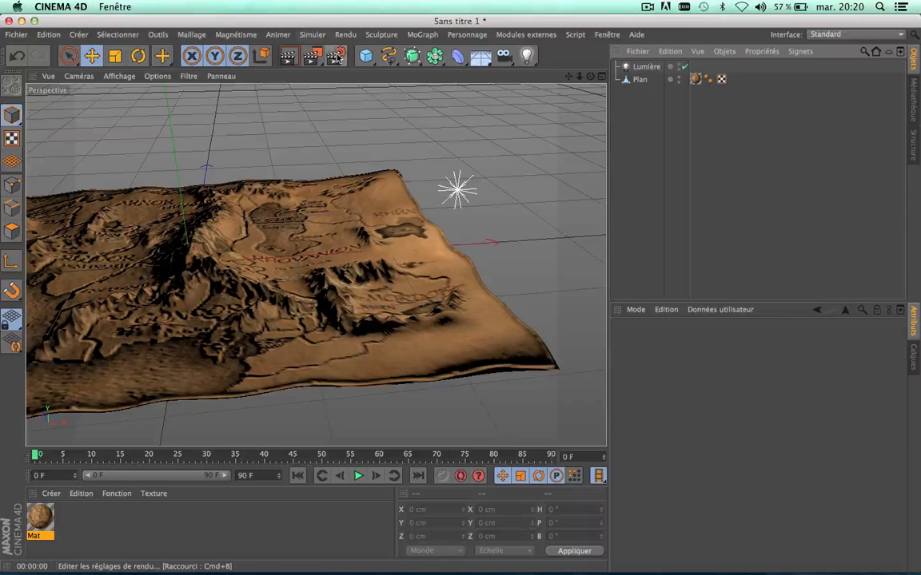
pyautogui.click(339, 56)
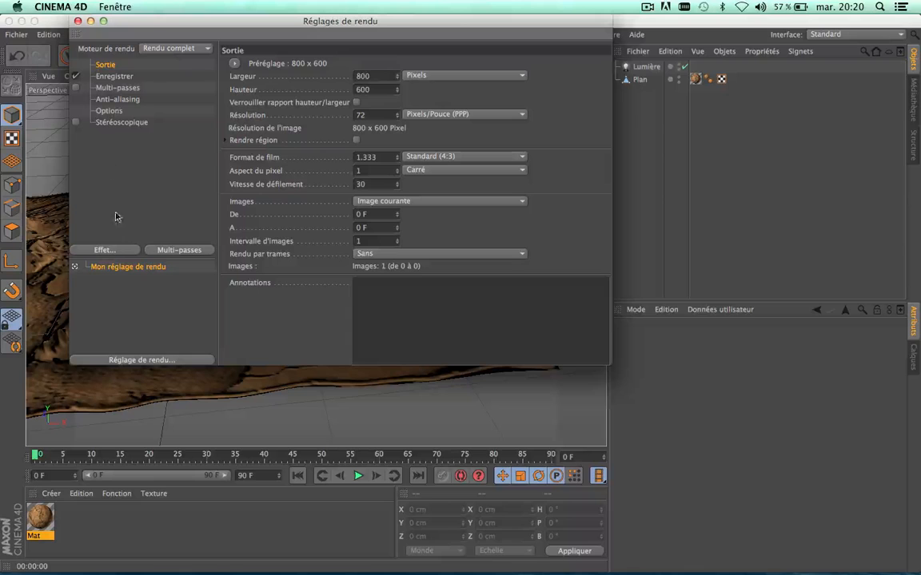
pyautogui.click(113, 251)
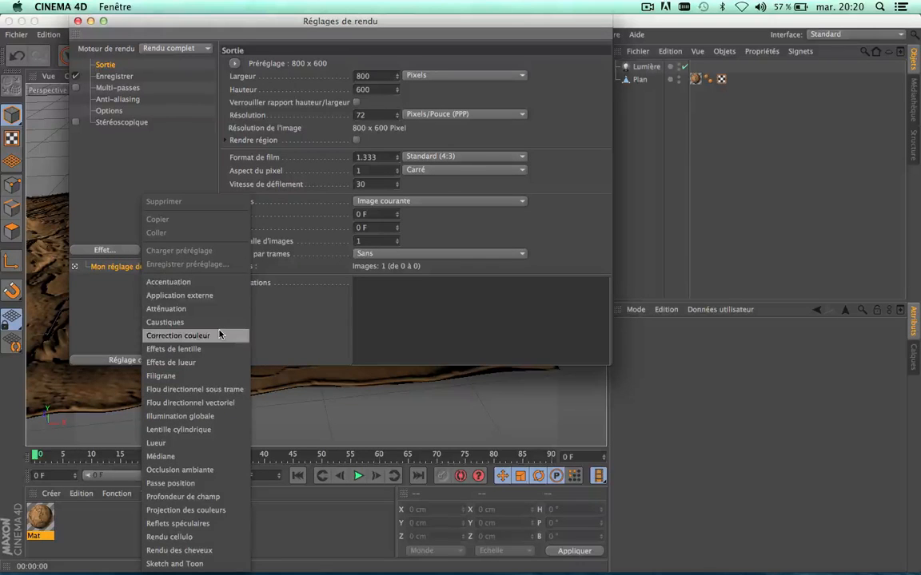
pyautogui.click(211, 416)
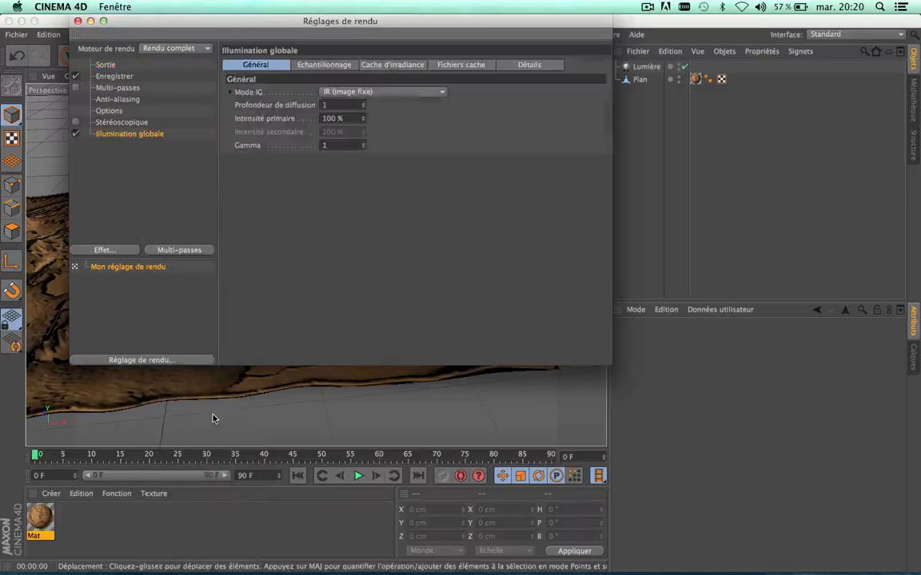
# - Set the global illumination's irradiance cache record density to Basse and close the render settings
pyautogui.click(392, 65)
pyautogui.click(393, 92)
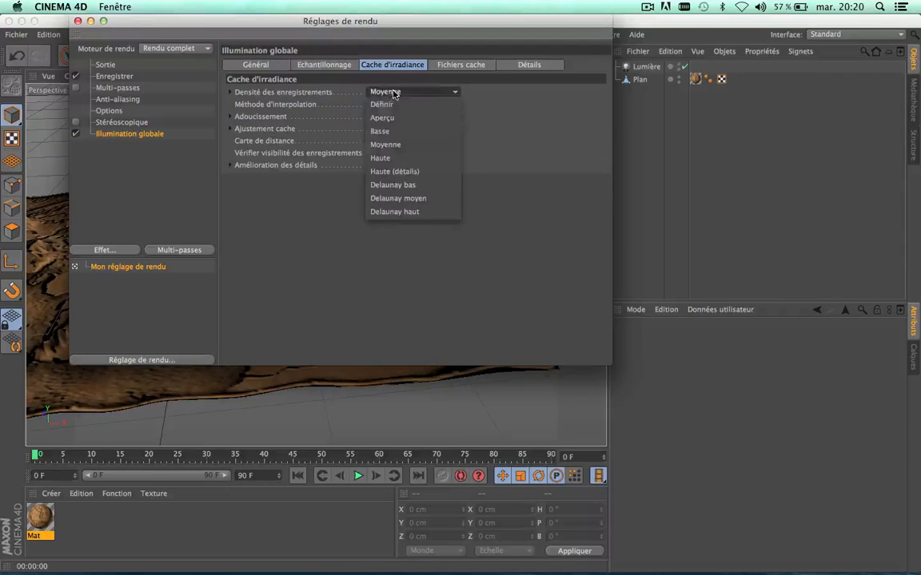
pyautogui.click(382, 131)
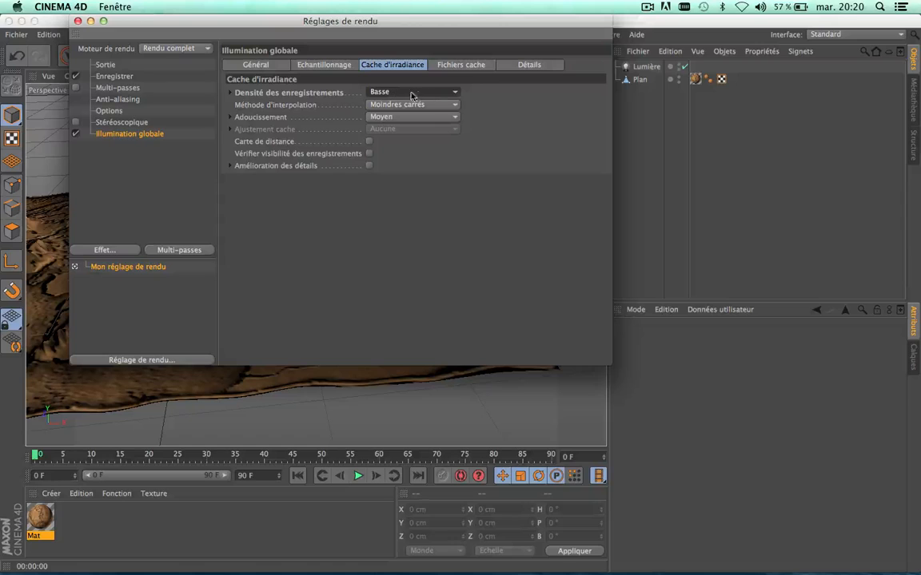
pyautogui.click(445, 105)
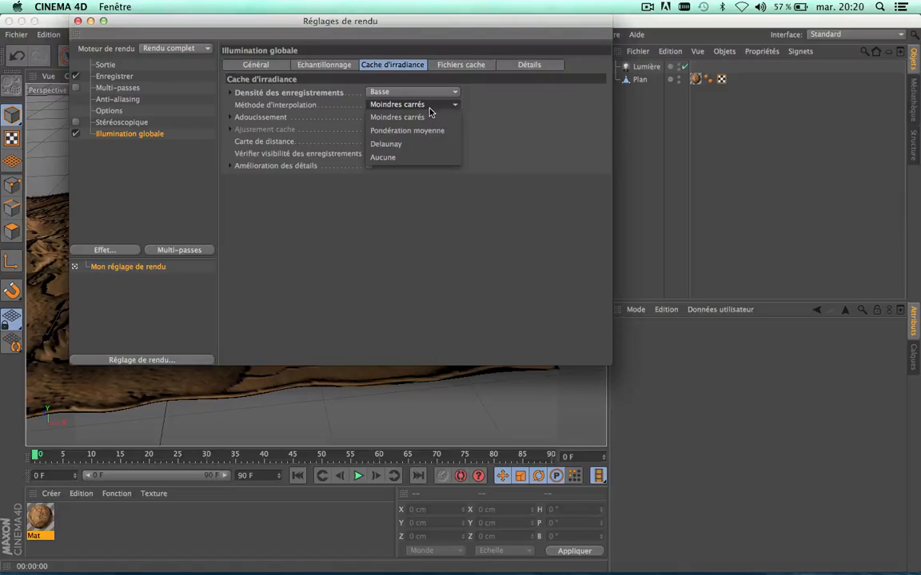
pyautogui.click(520, 113)
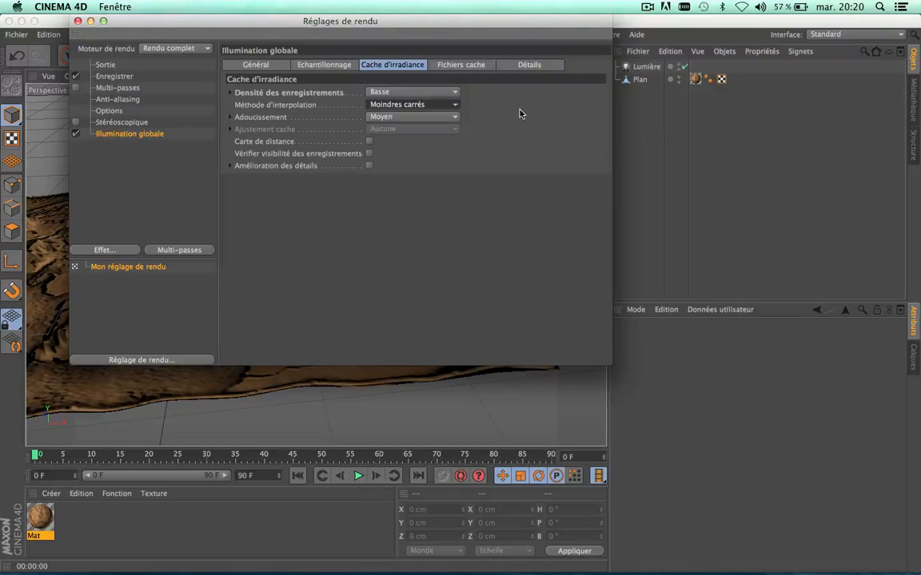
pyautogui.click(328, 69)
pyautogui.click(259, 67)
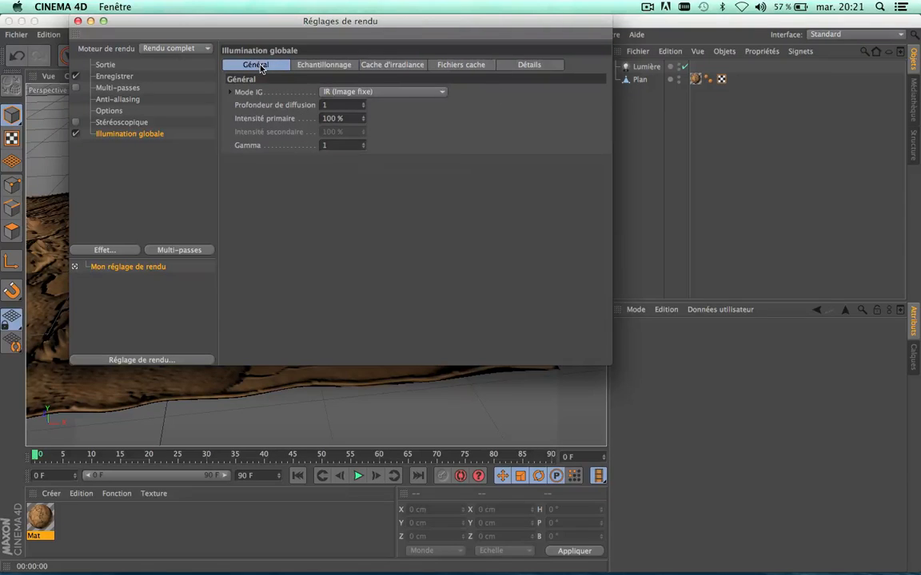
pyautogui.click(78, 21)
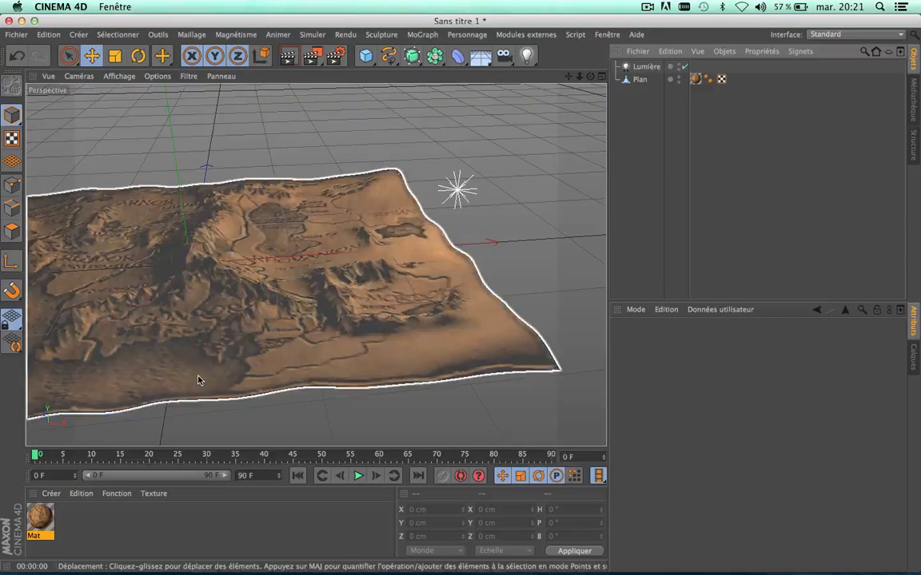
# - Set the sampling of the Mat material's colour texture to Carré
pyautogui.moveTo(569, 76); pyautogui.dragTo(664, 82)
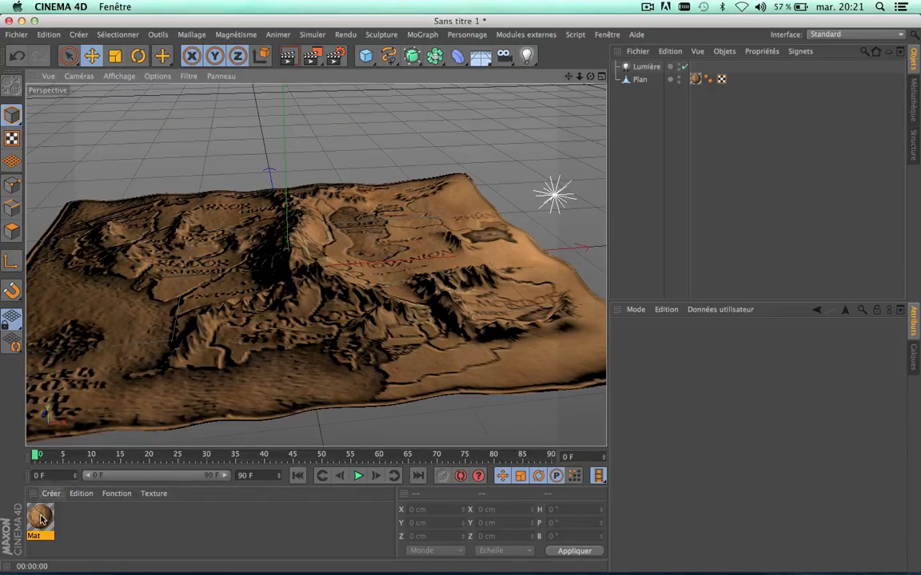
pyautogui.doubleClick(40, 518)
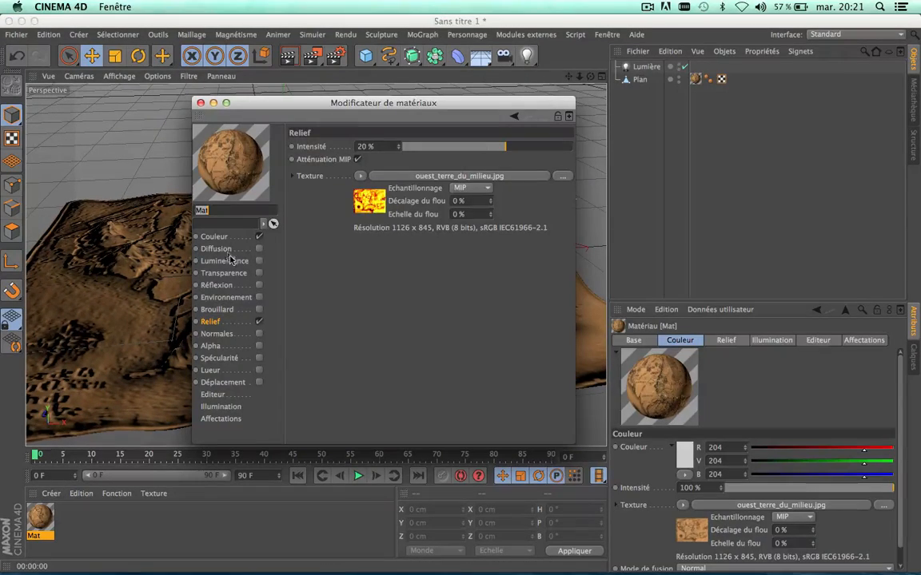
pyautogui.click(214, 236)
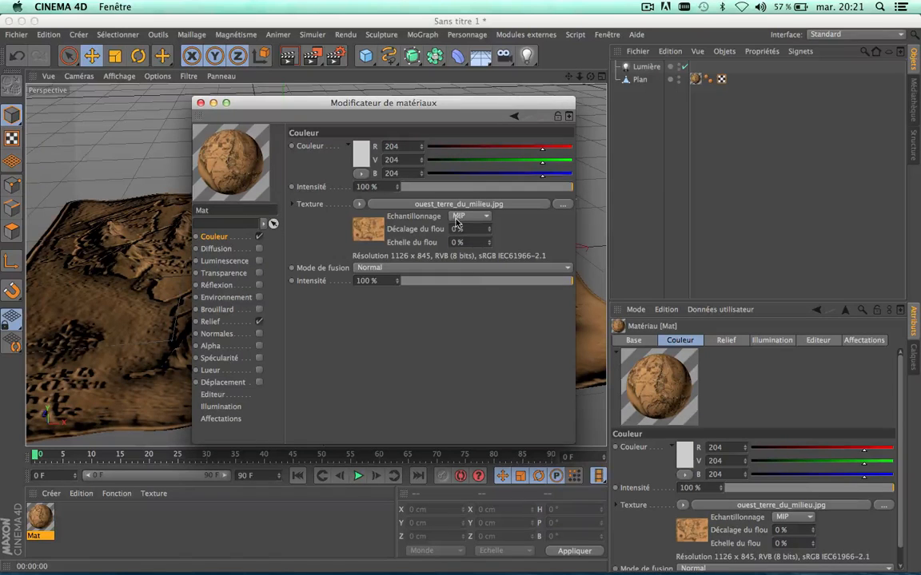
pyautogui.click(482, 217)
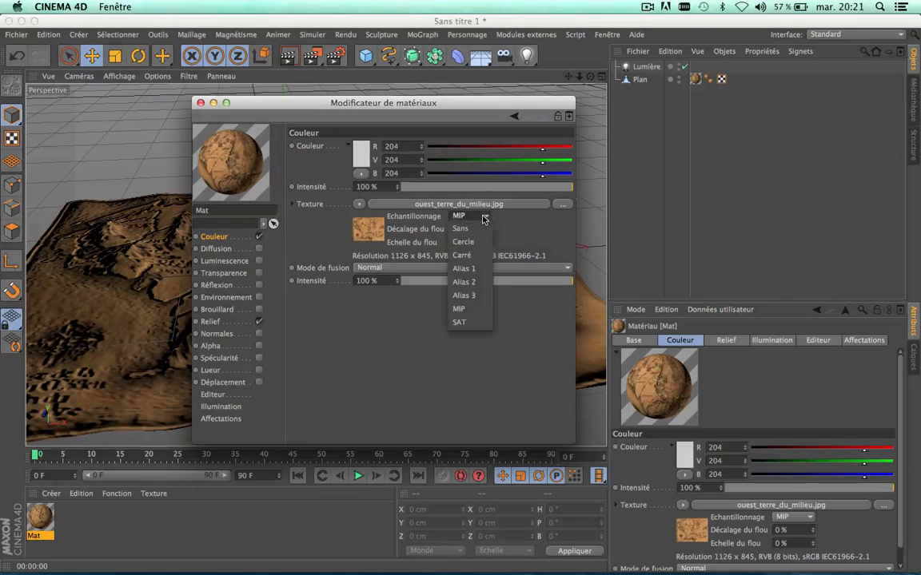
pyautogui.click(468, 249)
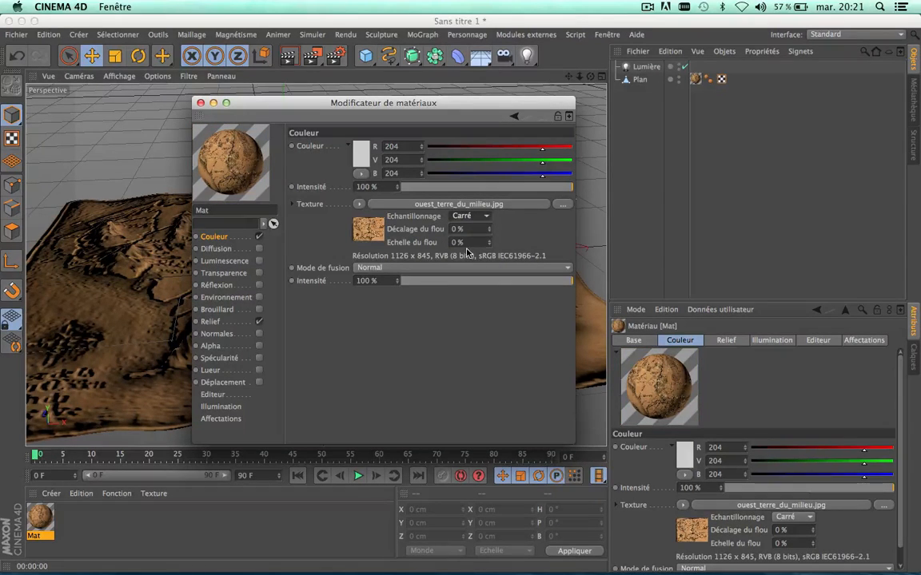
# - Set the sampling of the material's Relief texture to Carré and close the material editor
pyautogui.click(208, 322)
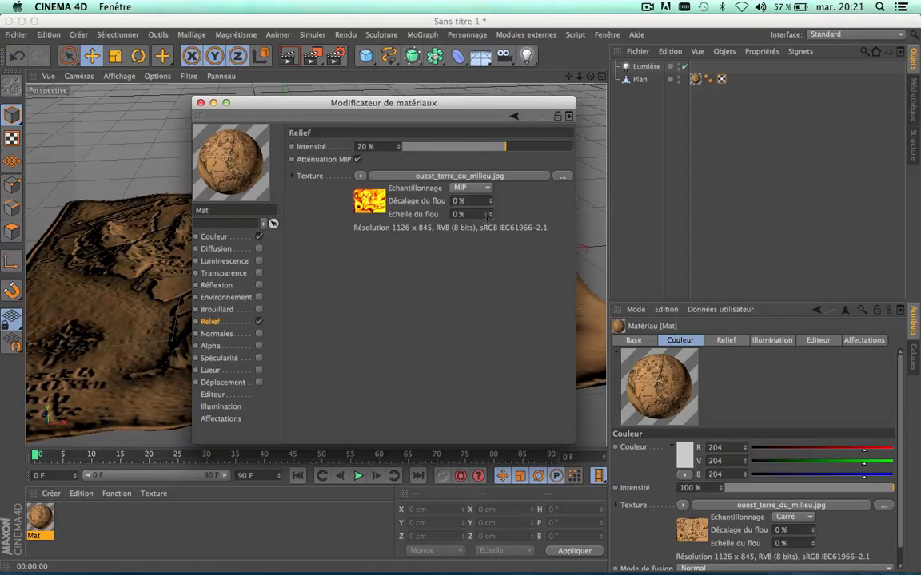
pyautogui.click(484, 188)
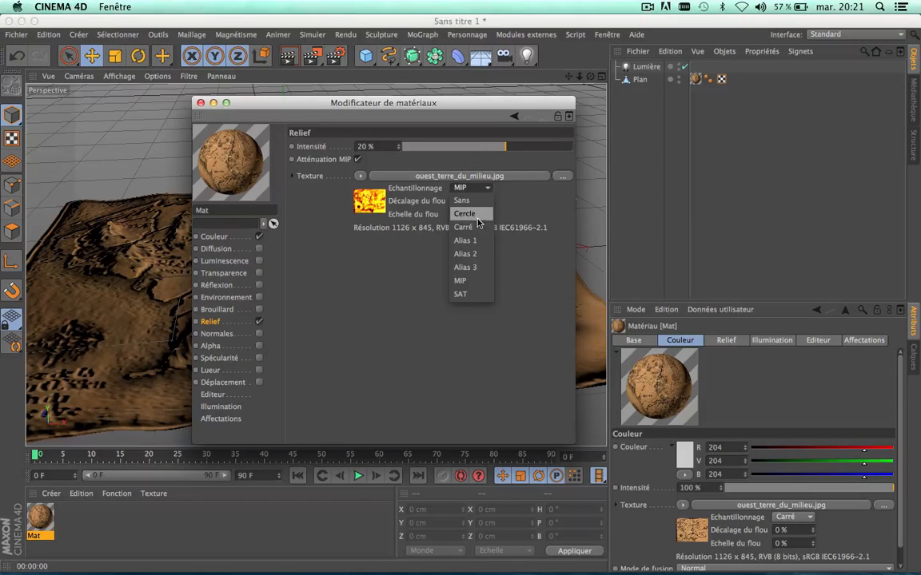
pyautogui.click(472, 229)
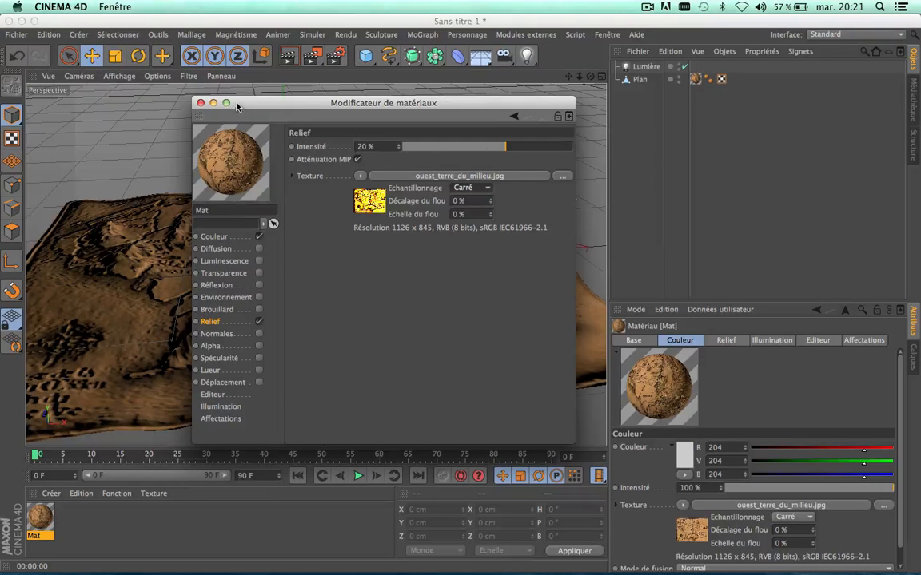
pyautogui.click(201, 102)
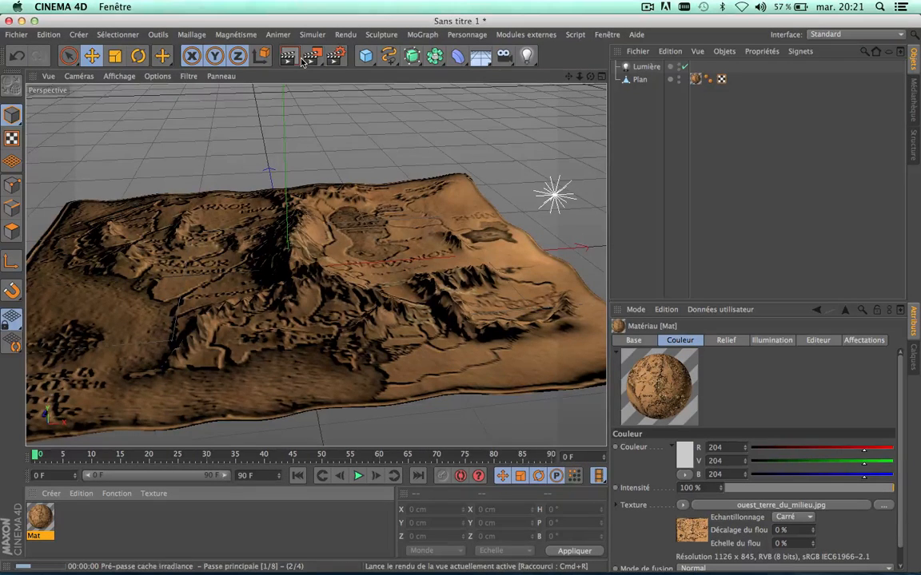
# - Render the view to check the map with global illumination and the sharper texture sampling
pyautogui.click(291, 57)
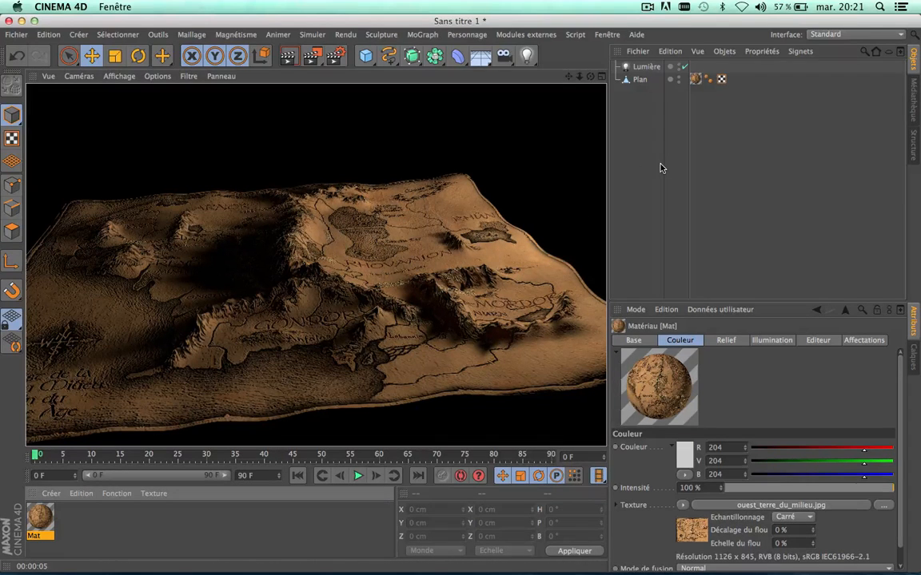
pyautogui.scroll(3, 465, 191)
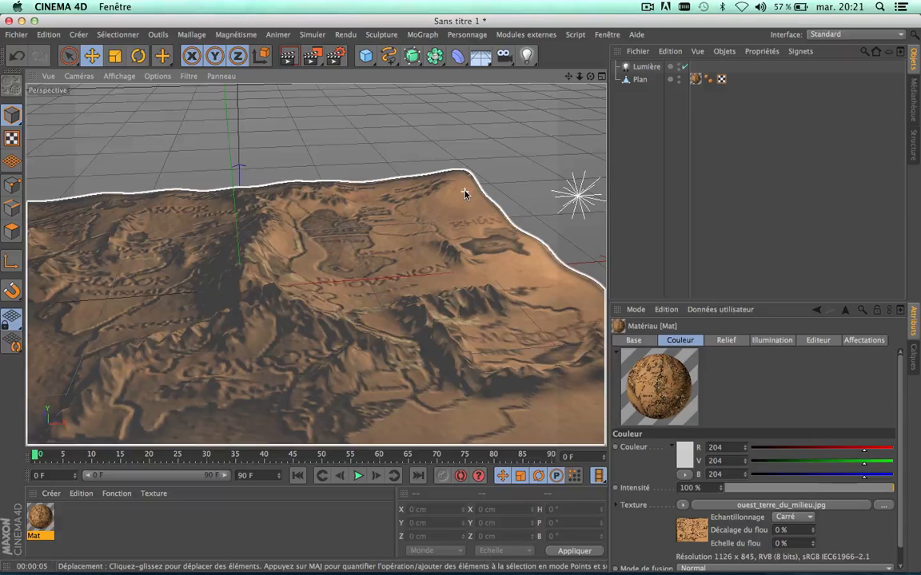
pyautogui.scroll(-3, 465, 191)
# - Set the Lumière light's attenuation to Carré inverse (Physiquement précis)
pyautogui.click(645, 67)
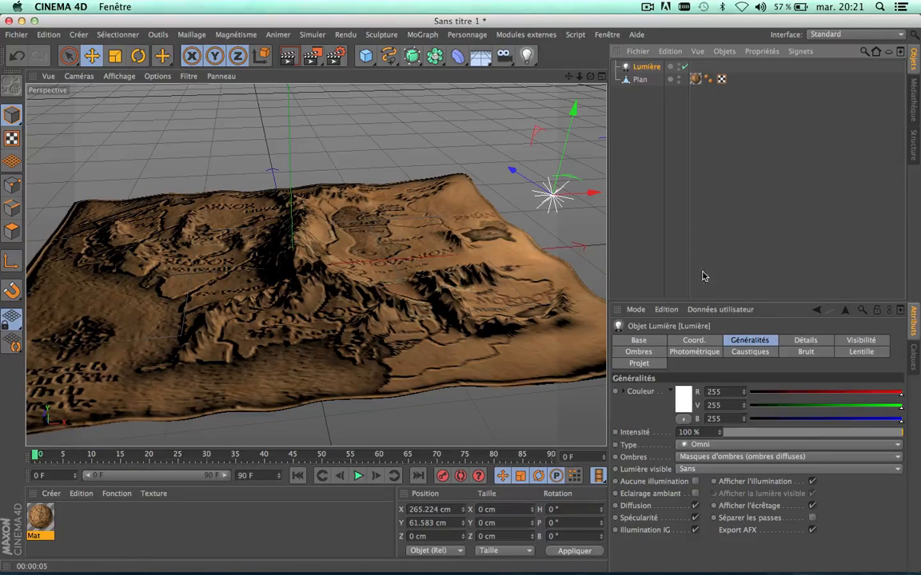
pyautogui.click(801, 340)
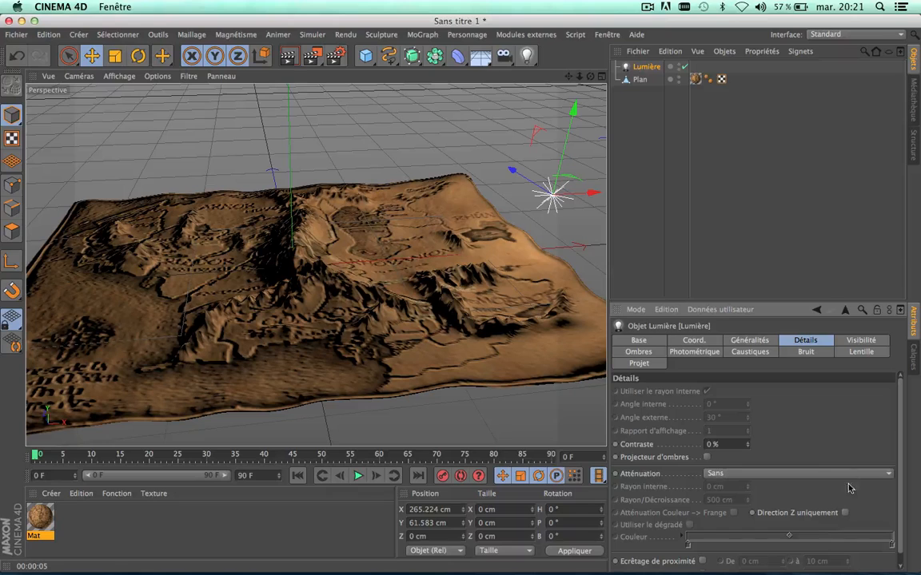
pyautogui.click(783, 475)
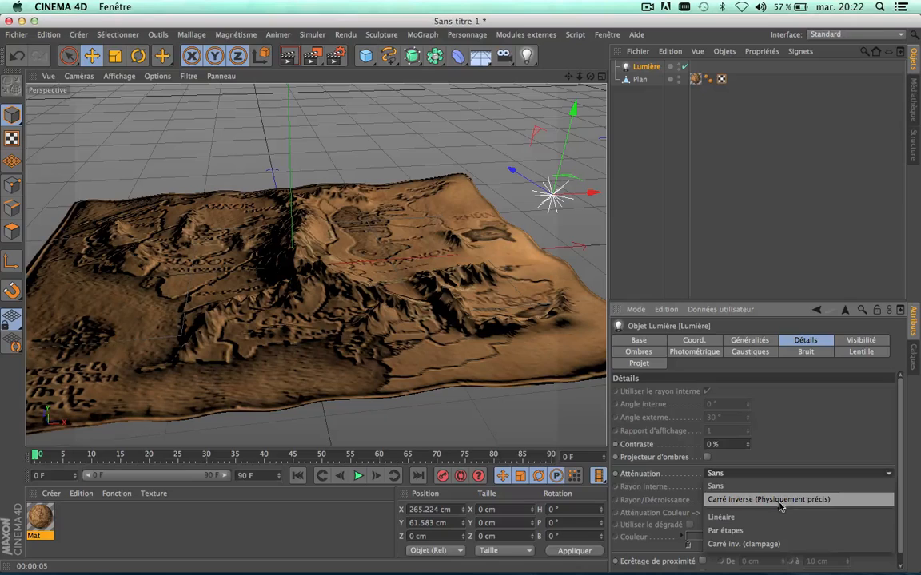
pyautogui.click(779, 502)
# - Render the perspective view to check the relief map under the light's inverse-square attenuation
pyautogui.scroll(-5, 483, 220)
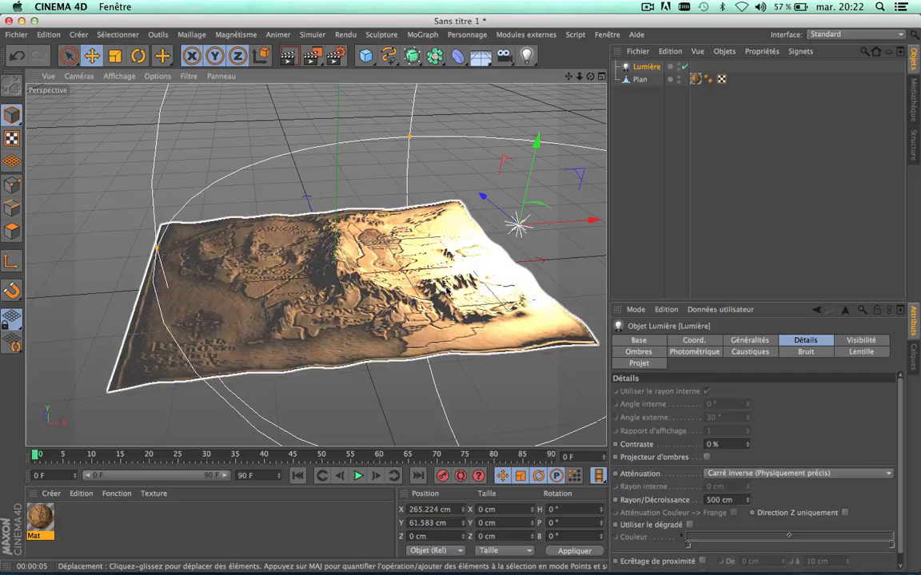
pyautogui.scroll(-5, 446, 261)
pyautogui.scroll(3, 446, 259)
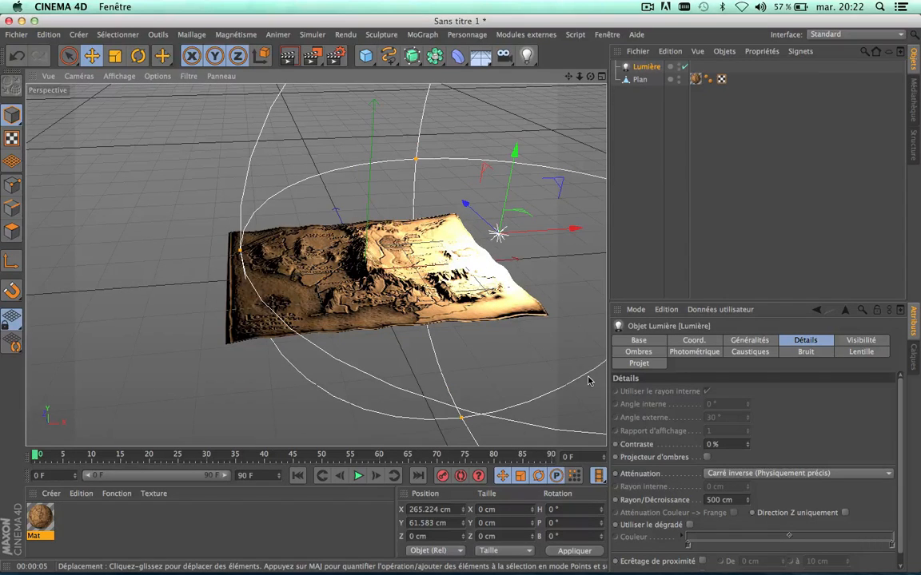
pyautogui.scroll(3, 502, 233)
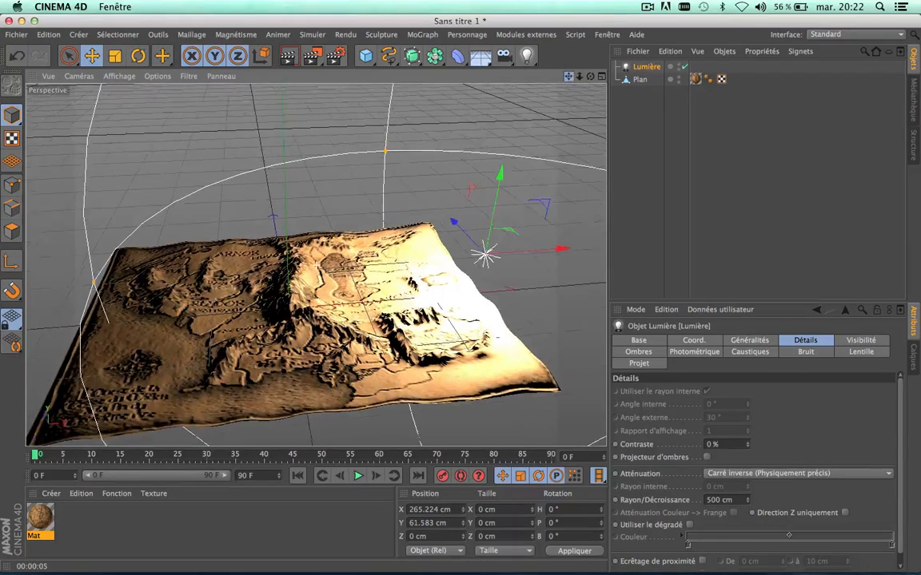
pyautogui.click(288, 56)
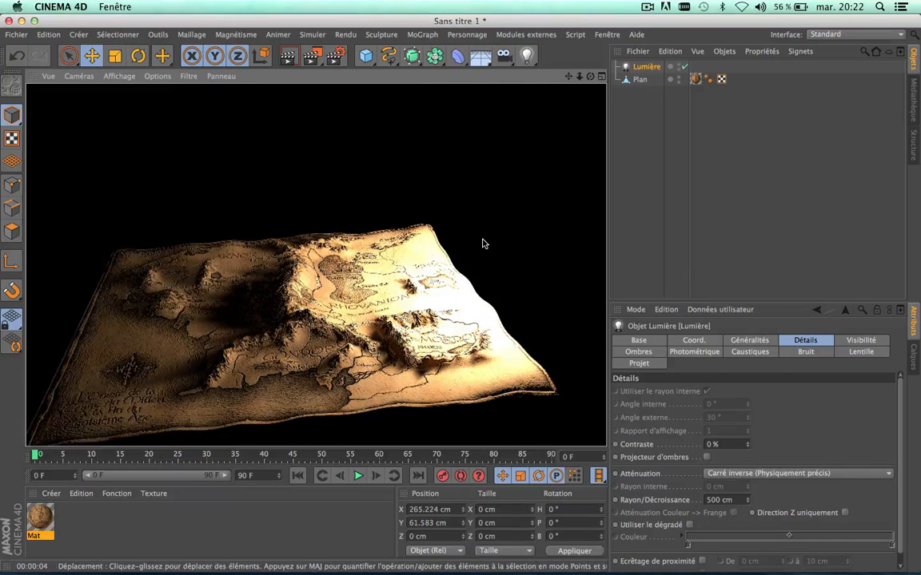
pyautogui.click(529, 234)
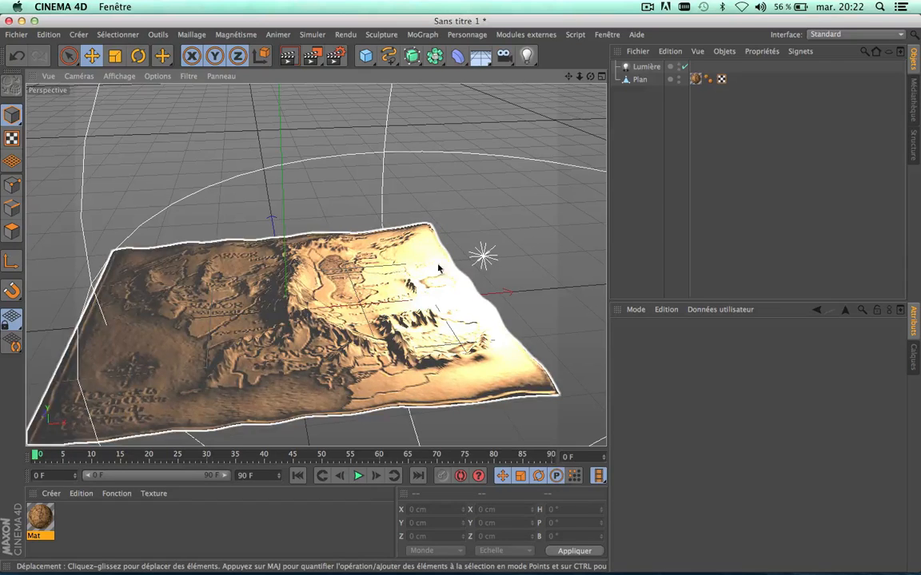
# - Reduce the Lumière light's intensity to 42 % and move it beside the map's Mordor corner, at about X 302 cm, Z -148 cm
pyautogui.click(649, 69)
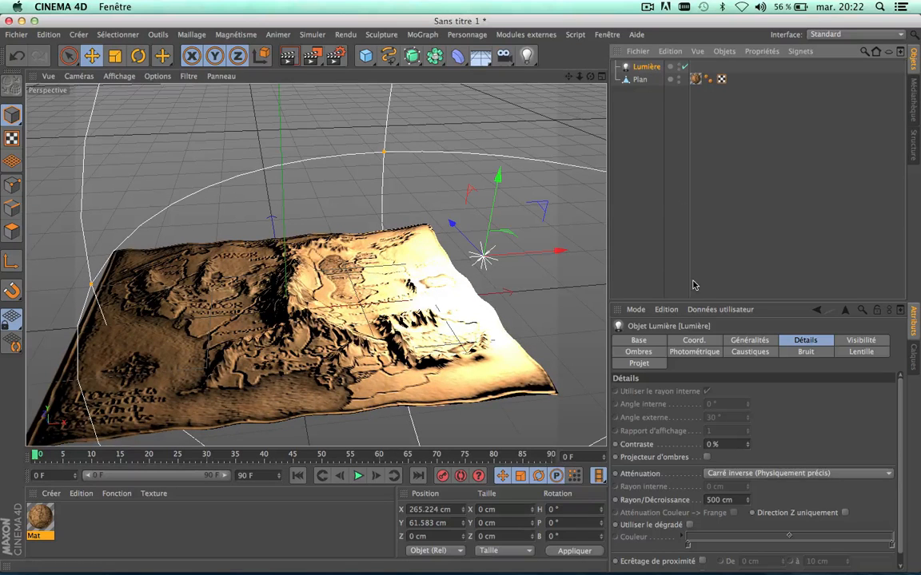
pyautogui.click(750, 341)
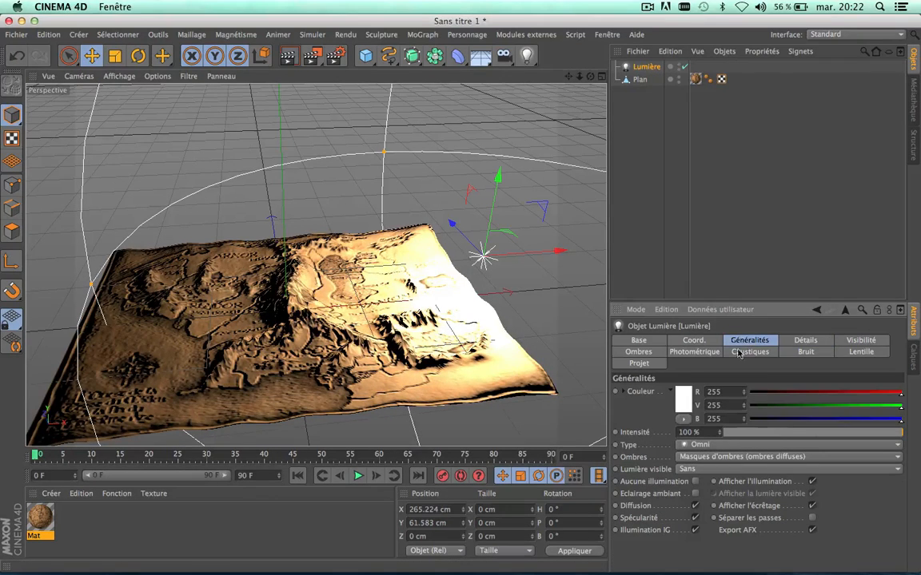
pyautogui.click(806, 432)
pyautogui.moveTo(807, 435); pyautogui.dragTo(811, 436)
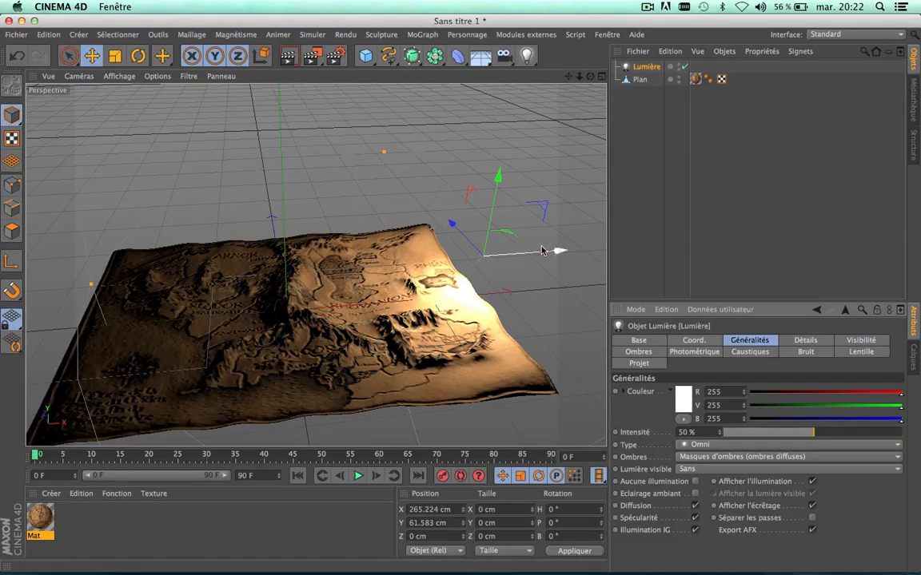
pyautogui.moveTo(466, 238); pyautogui.dragTo(582, 318)
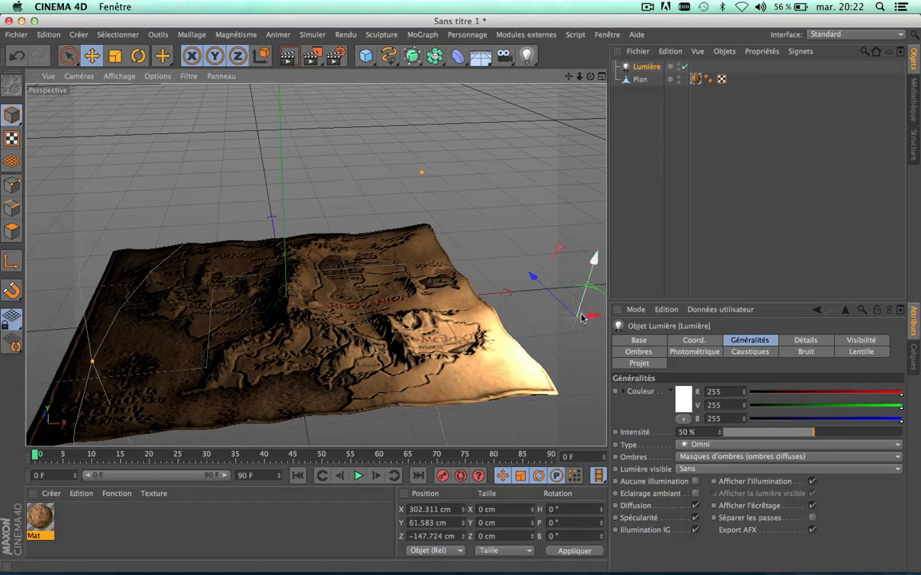
pyautogui.moveTo(813, 433); pyautogui.dragTo(803, 437)
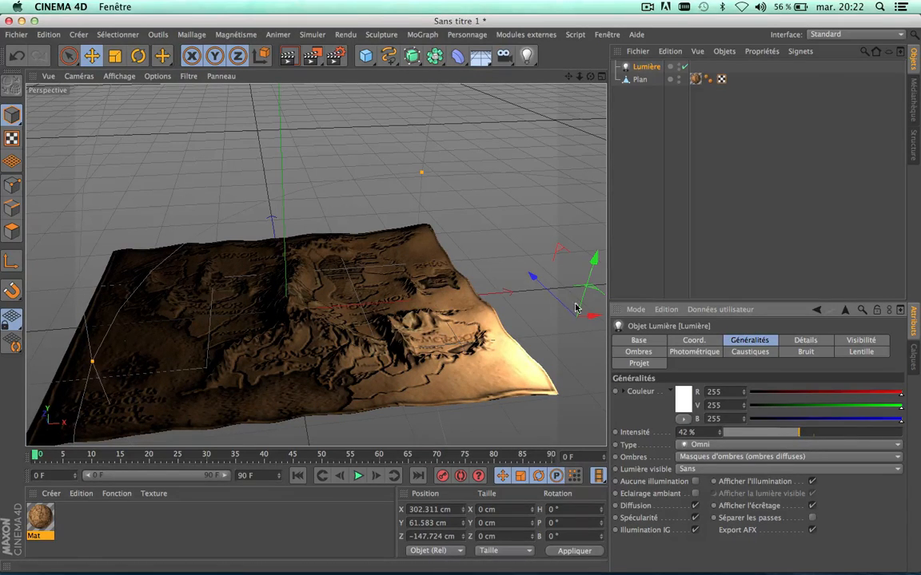
# - Reposition the light to about X 289 cm, Y 74 cm, Z -142 cm and set its intensity to 40 %
pyautogui.moveTo(593, 317)
pyautogui.mouseDown()
pyautogui.moveTo(569, 324)
pyautogui.moveTo(590, 323)
pyautogui.mouseUp()
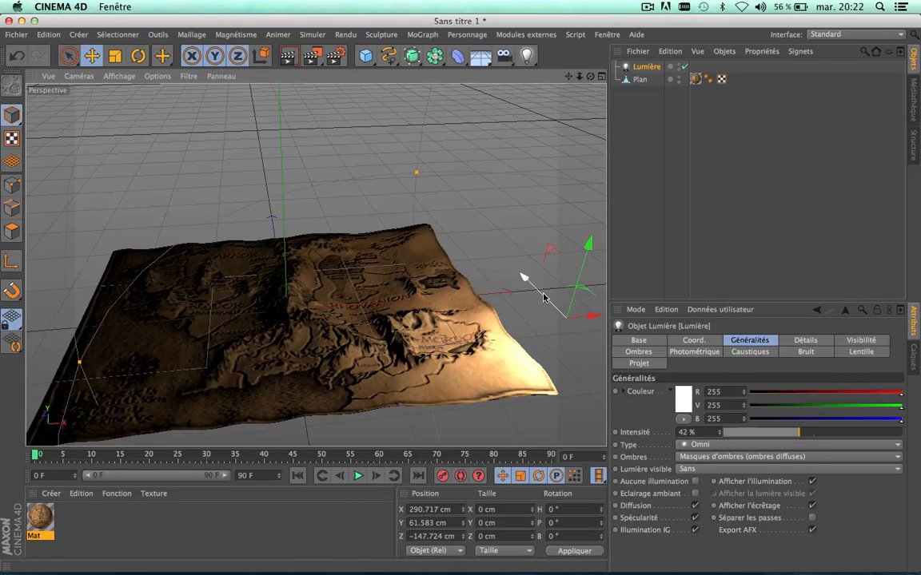
pyautogui.moveTo(524, 277); pyautogui.dragTo(549, 306)
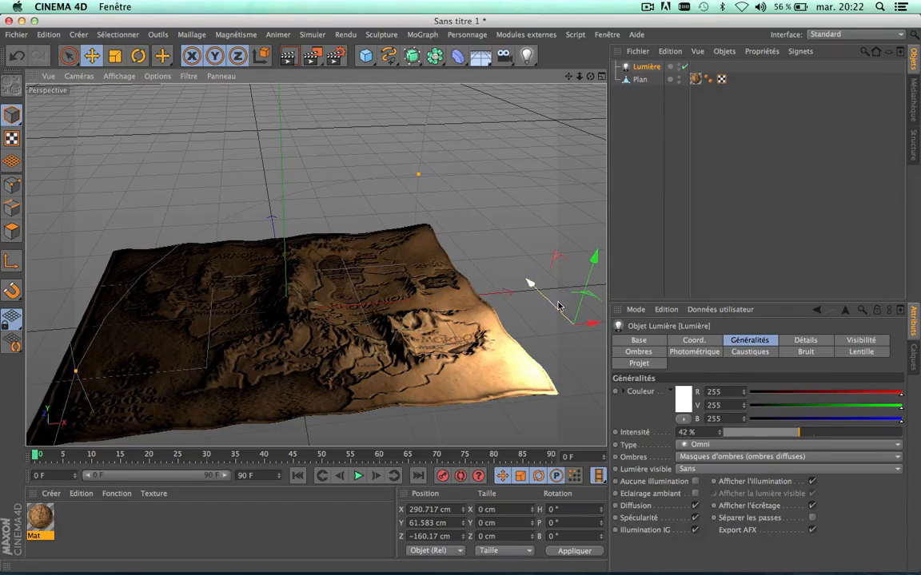
pyautogui.click(718, 435)
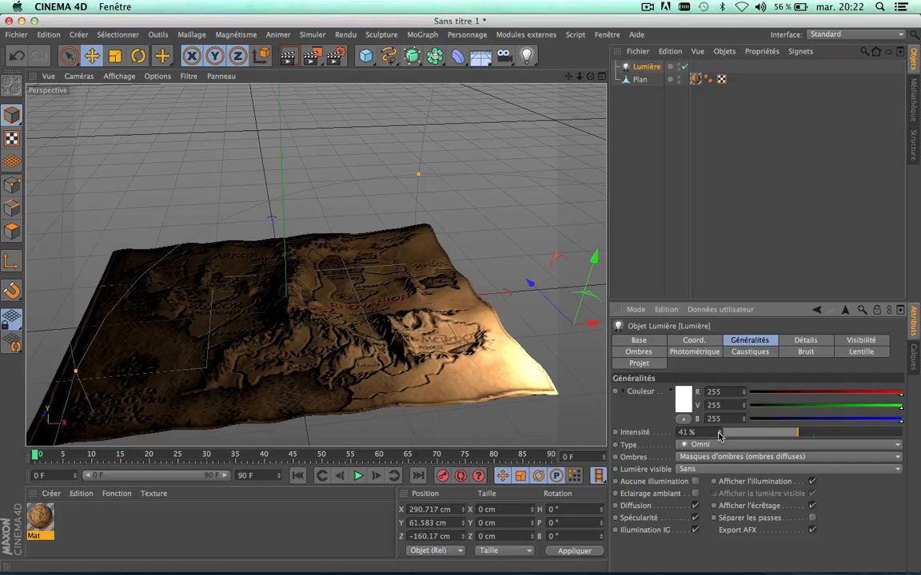
pyautogui.moveTo(581, 303); pyautogui.dragTo(595, 334)
pyautogui.moveTo(559, 301); pyautogui.dragTo(550, 299)
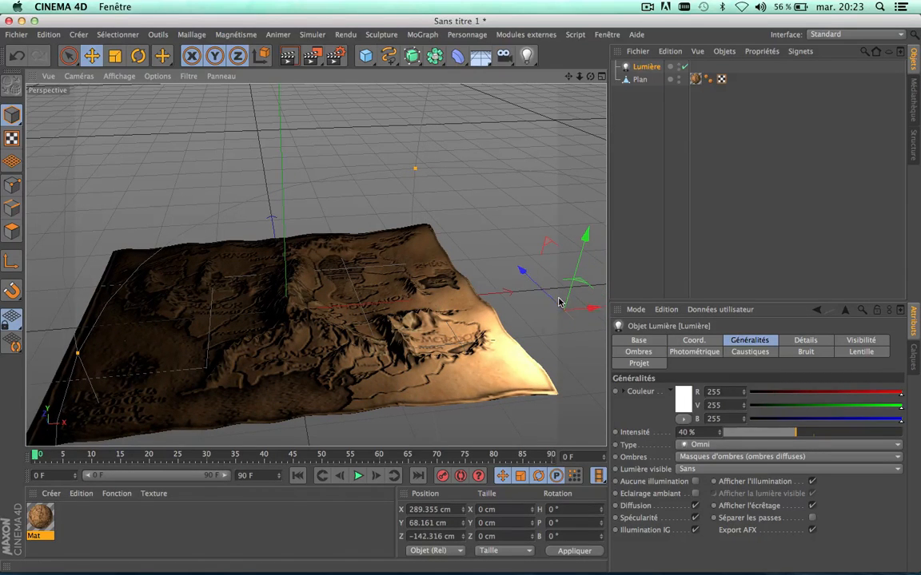
pyautogui.moveTo(590, 76); pyautogui.dragTo(315, 263)
pyautogui.moveTo(561, 219); pyautogui.dragTo(560, 212)
# - Duplicate the light to the map's opposite side, at about X -442 cm, Y 74 cm, Z 87 cm, and set the copy's intensity to 100 %
pyautogui.moveTo(593, 76); pyautogui.dragTo(316, 264)
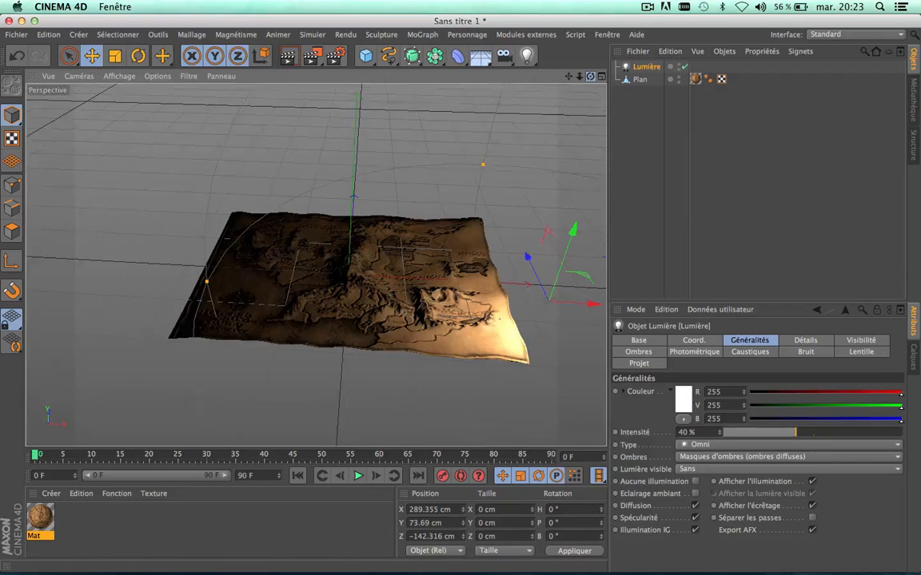
pyautogui.moveTo(590, 76); pyautogui.dragTo(315, 264)
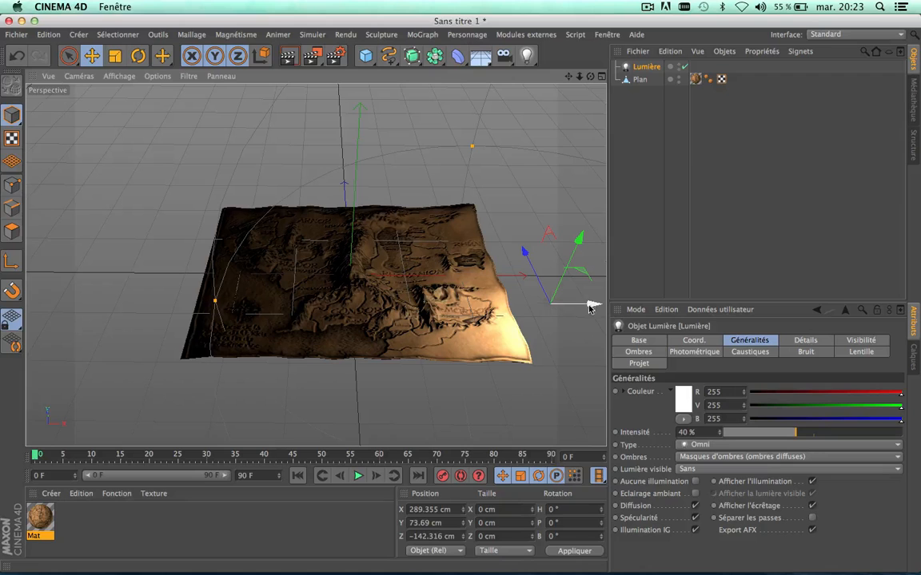
pyautogui.keyDown('ctrl'); pyautogui.moveTo(588, 308); pyautogui.dragTo(211, 292); pyautogui.keyUp('ctrl')
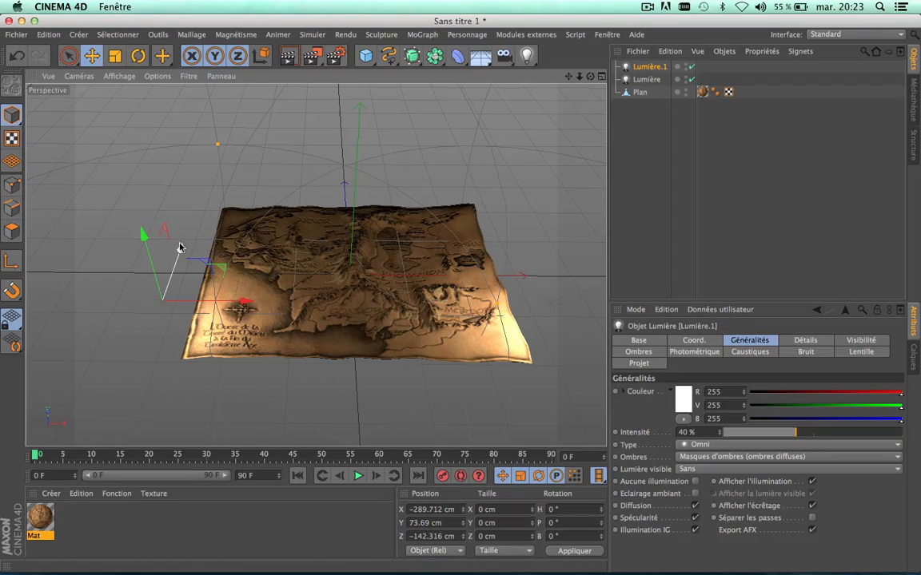
pyautogui.moveTo(179, 248); pyautogui.dragTo(184, 161)
pyautogui.moveTo(269, 218); pyautogui.dragTo(244, 210)
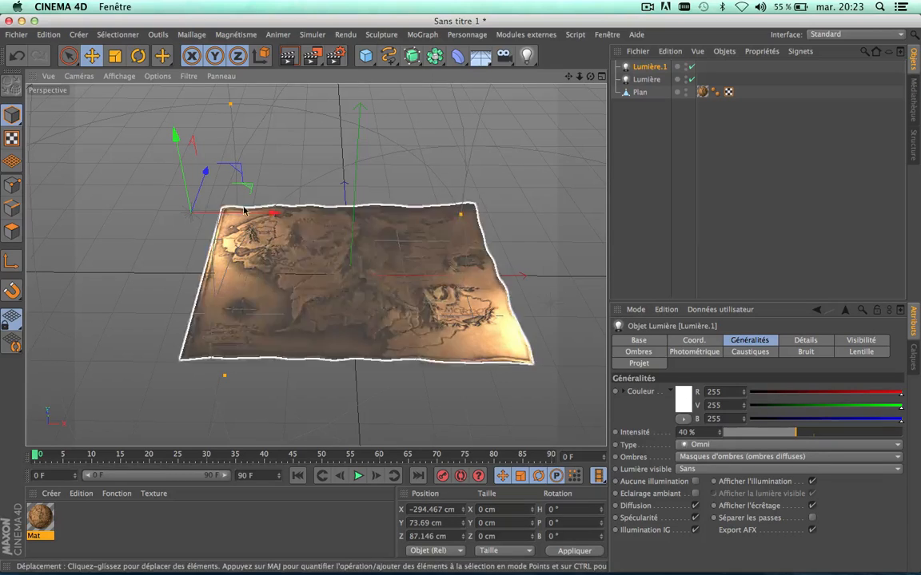
pyautogui.moveTo(796, 432); pyautogui.dragTo(919, 441)
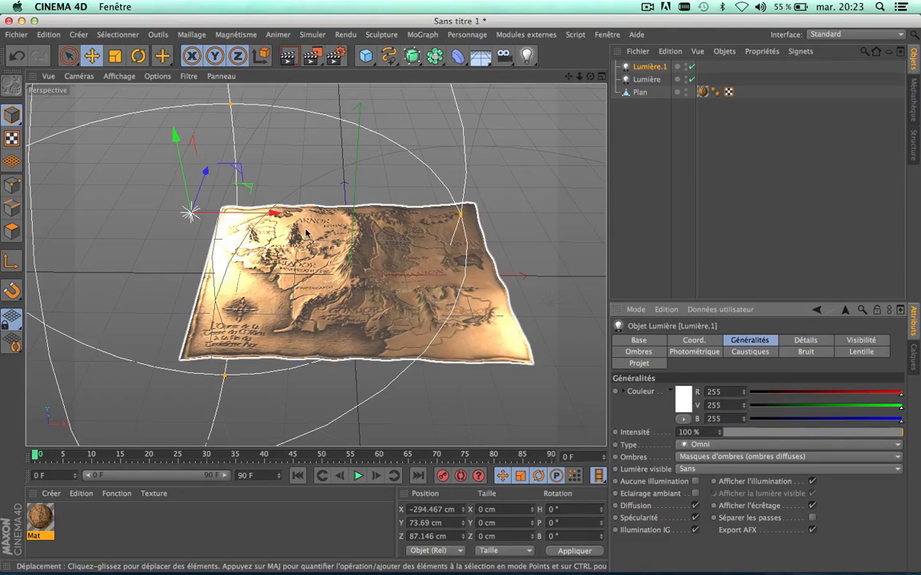
pyautogui.moveTo(277, 215); pyautogui.dragTo(199, 225)
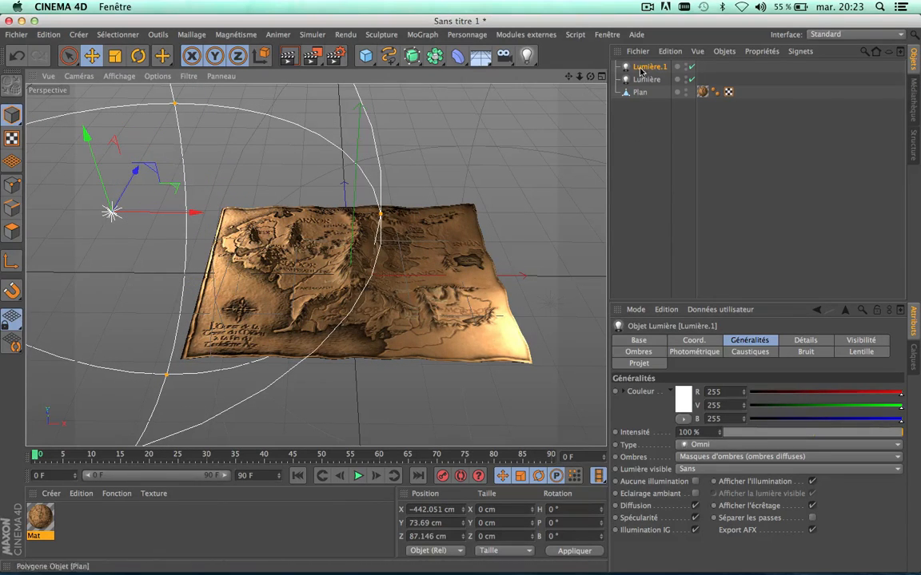
# - Render the map in the Haut view to check the lighting from both lights, and return to the perspective view
pyautogui.moveTo(590, 76); pyautogui.dragTo(540, 91)
pyautogui.scroll(5, 345, 283)
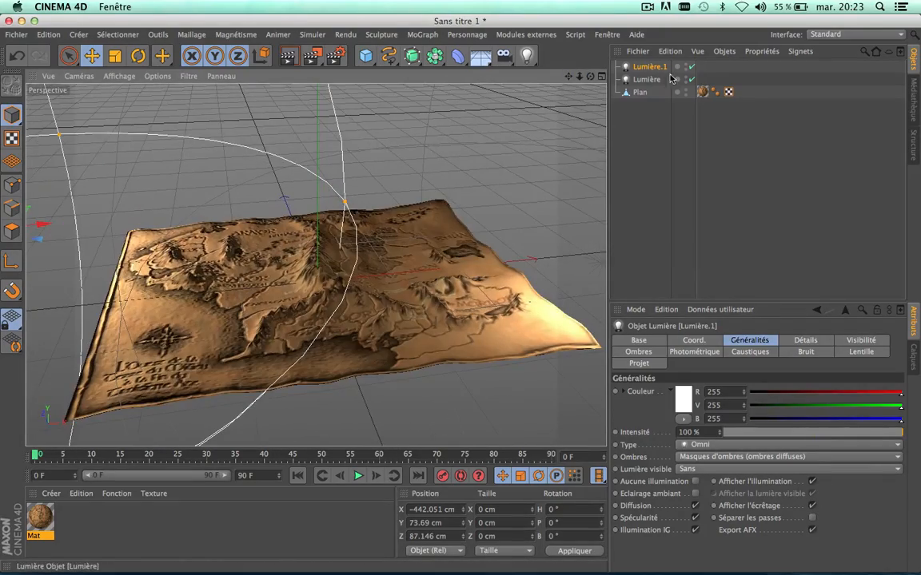
pyautogui.click(601, 77)
pyautogui.click(602, 76)
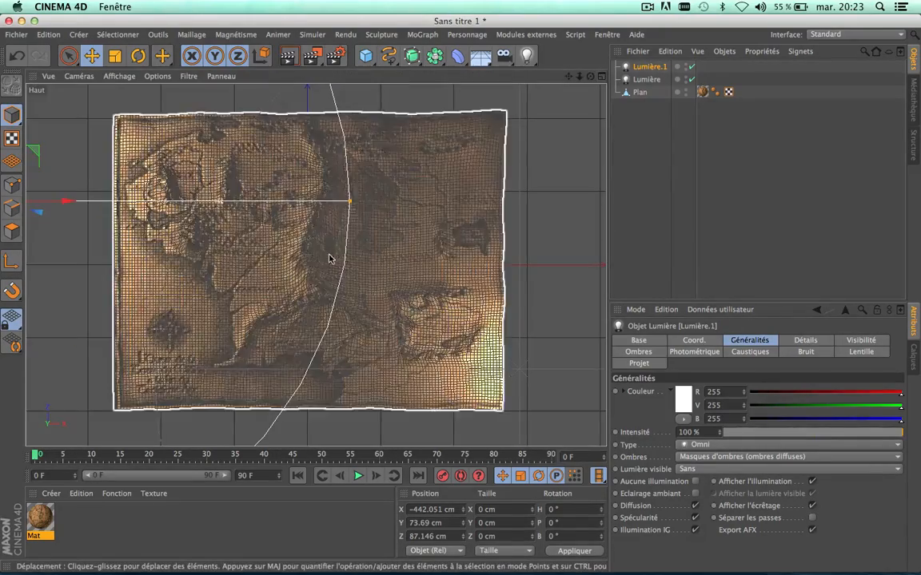
pyautogui.click(288, 56)
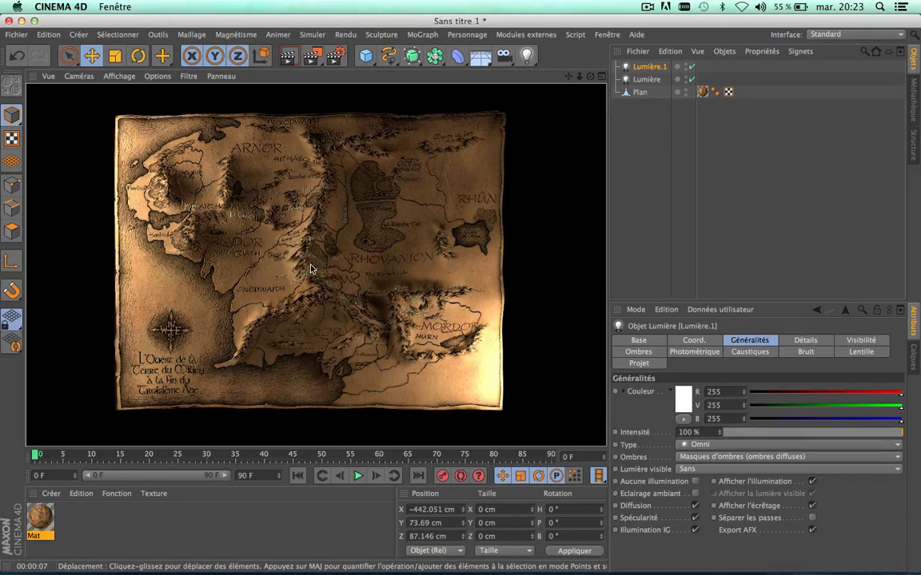
pyautogui.click(602, 76)
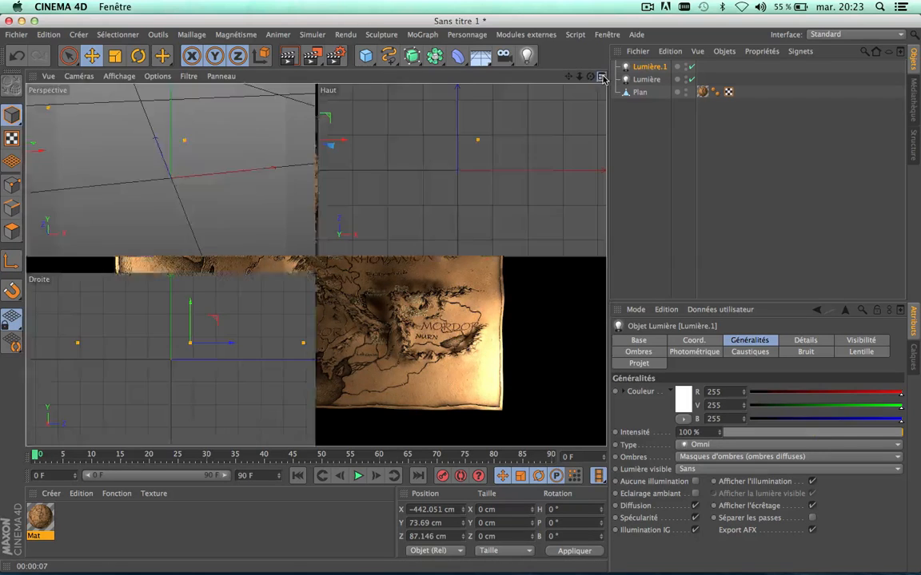
pyautogui.click(308, 77)
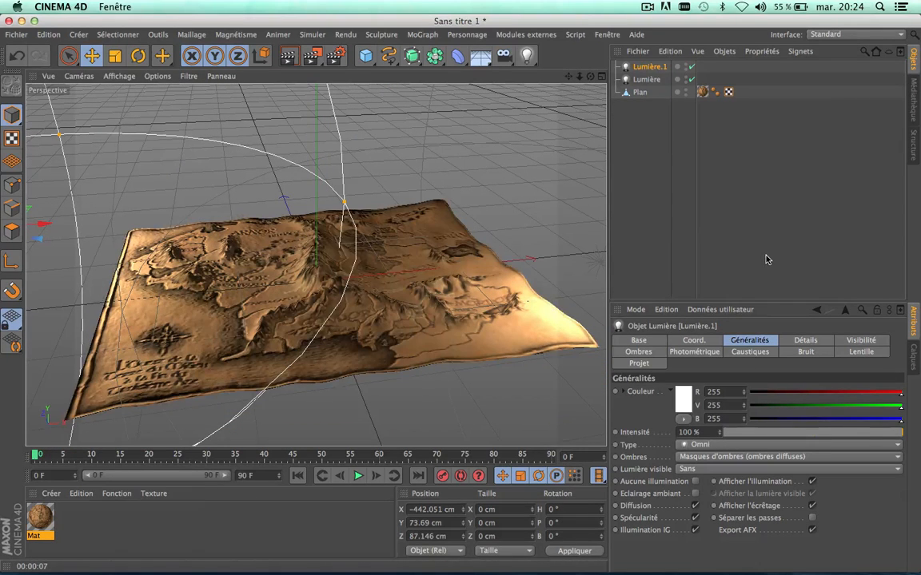
# - Review the Caustiques, Bruit, Détails, Visibilité and Lentille settings of the Lumière.1 light and deselect it
pyautogui.click(746, 352)
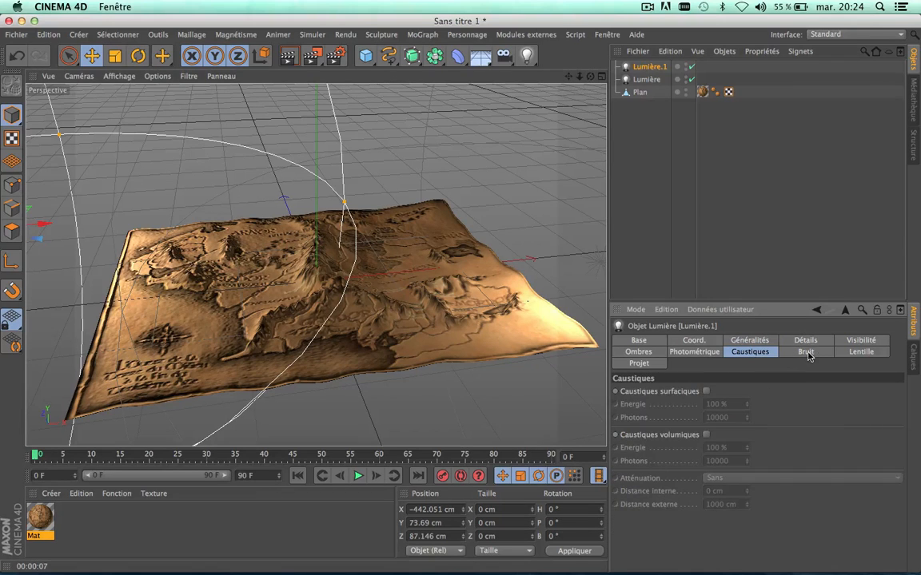
pyautogui.click(807, 353)
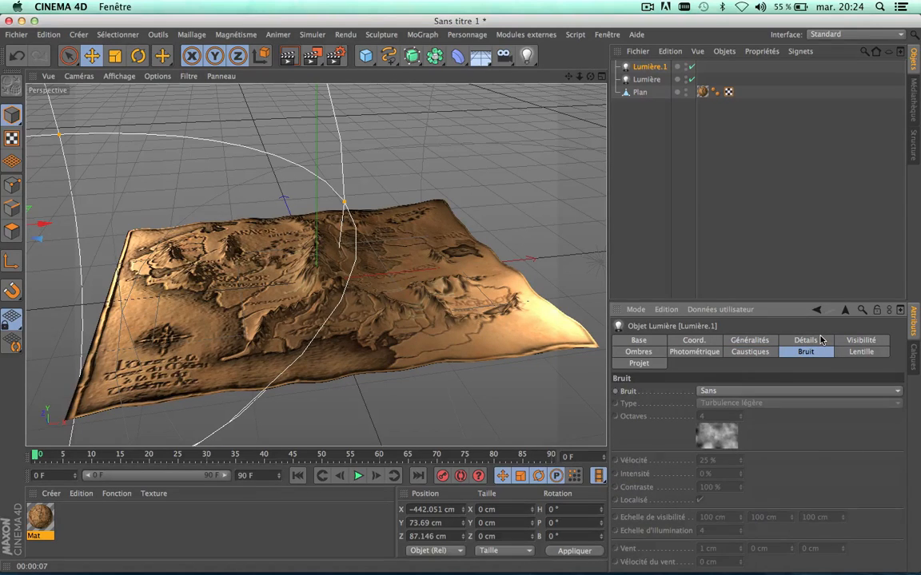
pyautogui.click(821, 339)
pyautogui.click(856, 342)
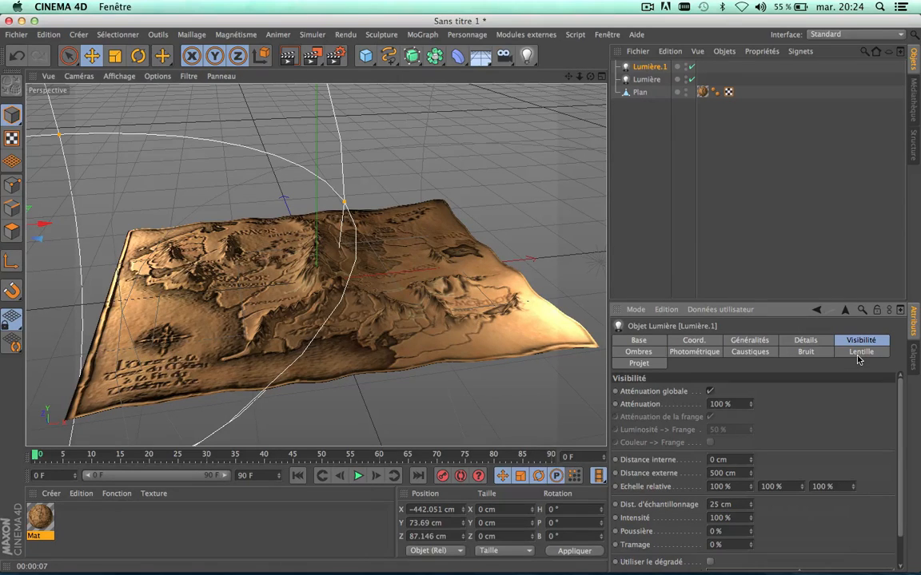
pyautogui.click(859, 352)
pyautogui.click(711, 212)
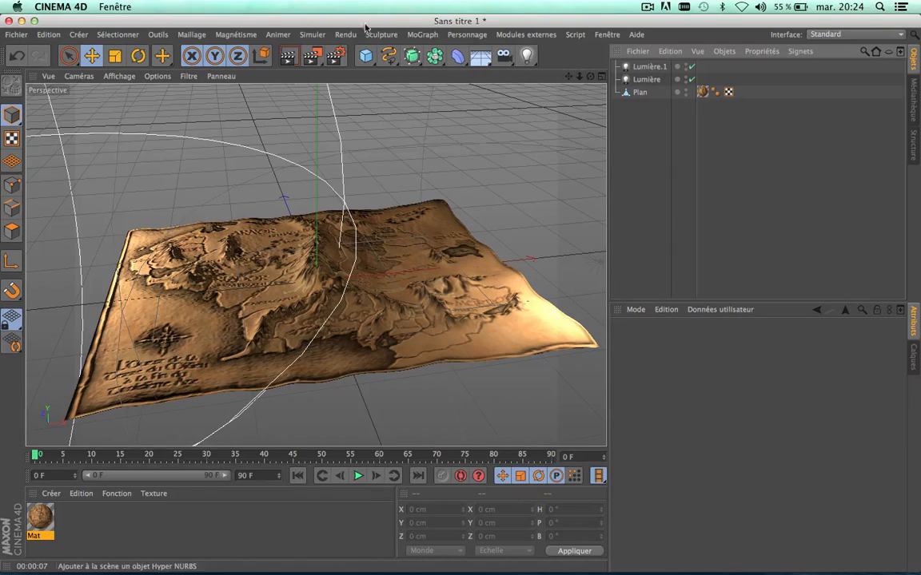
# - Review the global illumination's sampling and irradiance cache options in the render settings and close them
pyautogui.click(338, 55)
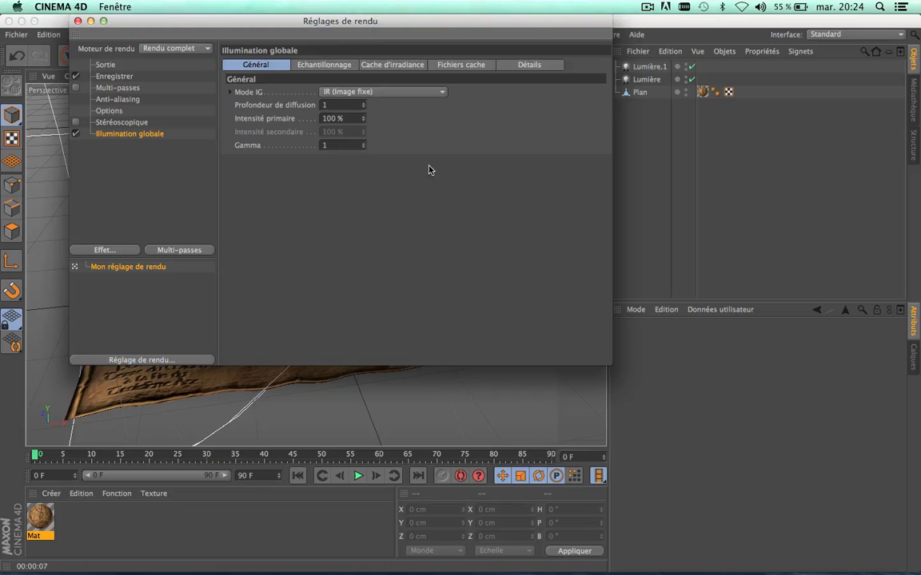
pyautogui.click(382, 64)
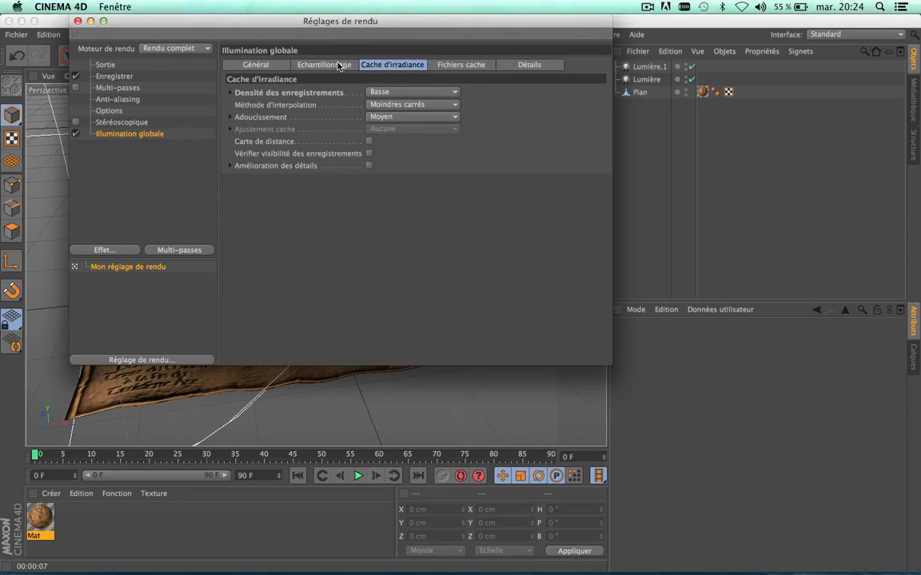
pyautogui.click(339, 64)
pyautogui.click(375, 66)
pyautogui.click(77, 21)
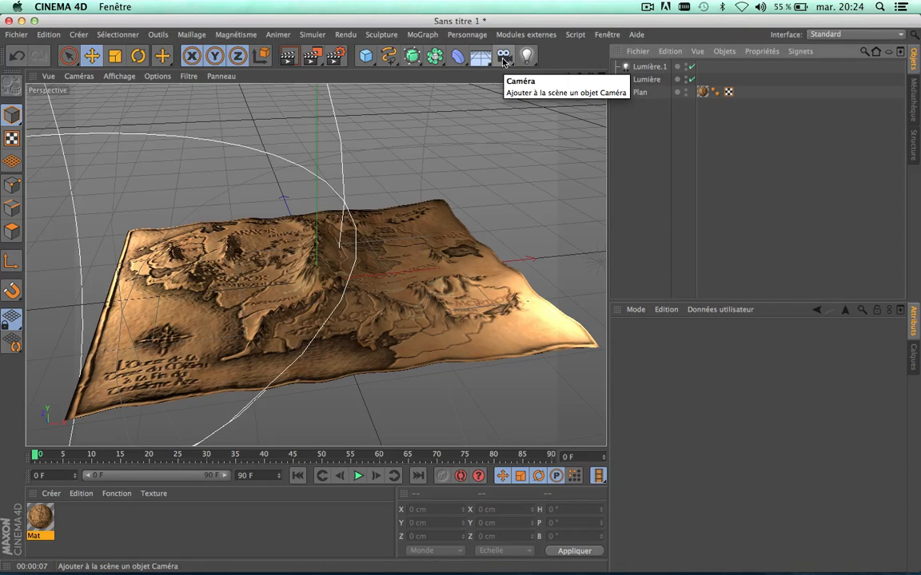
# - Add a camera low over the map's title lettering, facing the mountains, at about X -260 cm, Y 13 cm, Z -159 cm, and look through it
pyautogui.moveTo(592, 77); pyautogui.dragTo(702, 44)
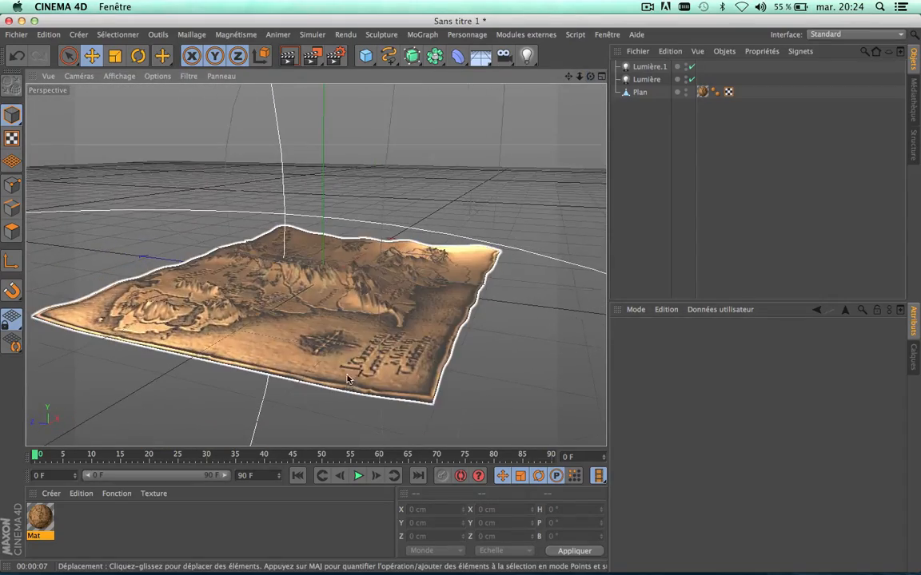
pyautogui.scroll(10, 351, 375)
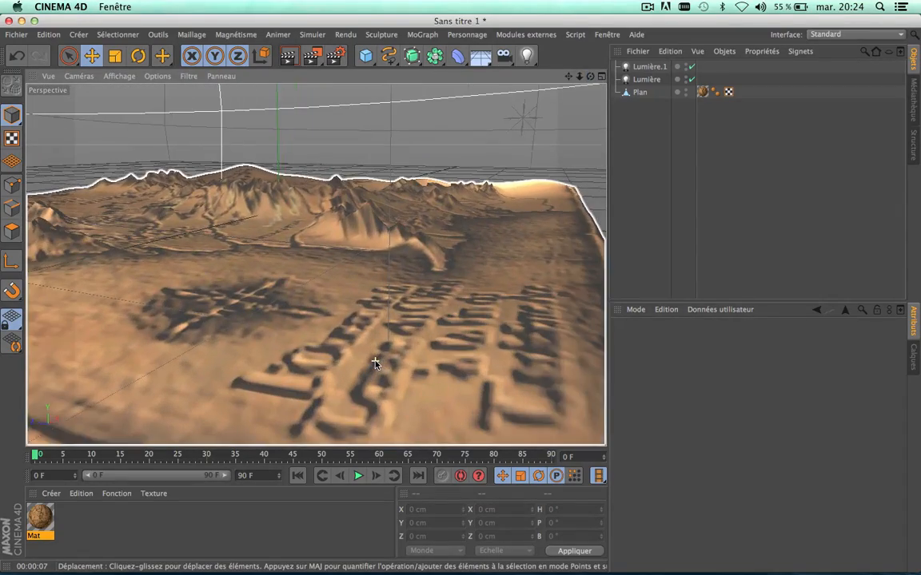
pyautogui.scroll(8, 376, 364)
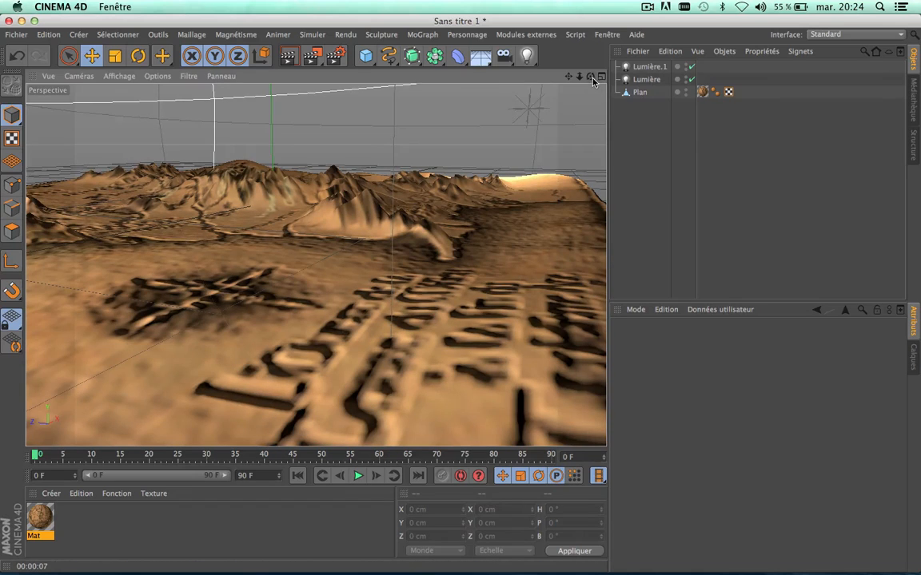
pyautogui.moveTo(592, 77); pyautogui.dragTo(592, 144)
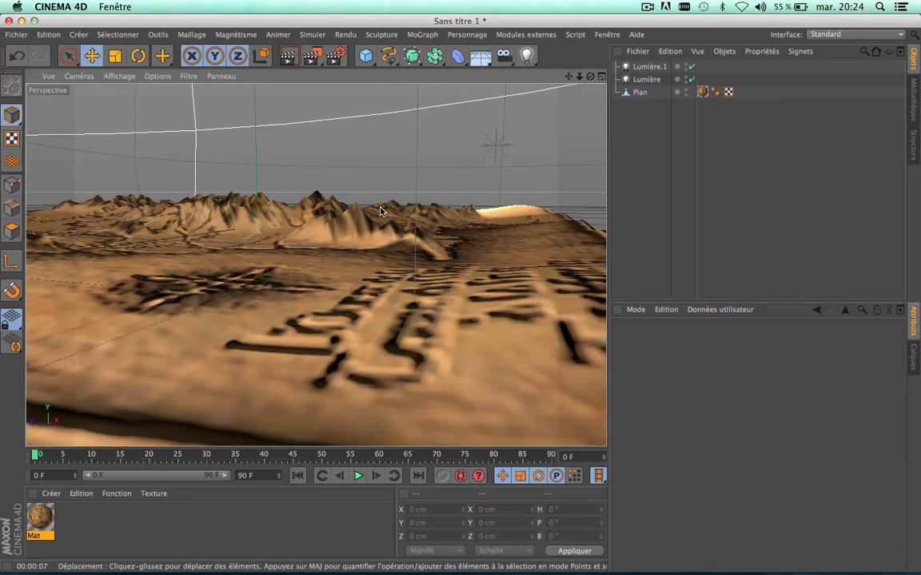
pyautogui.scroll(-2, 380, 211)
pyautogui.scroll(2, 381, 211)
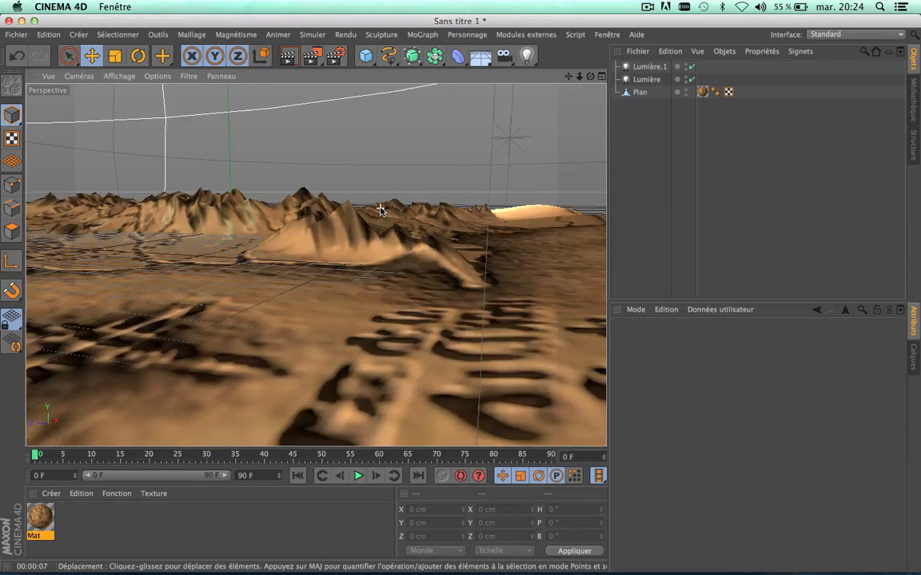
pyautogui.scroll(-2, 381, 211)
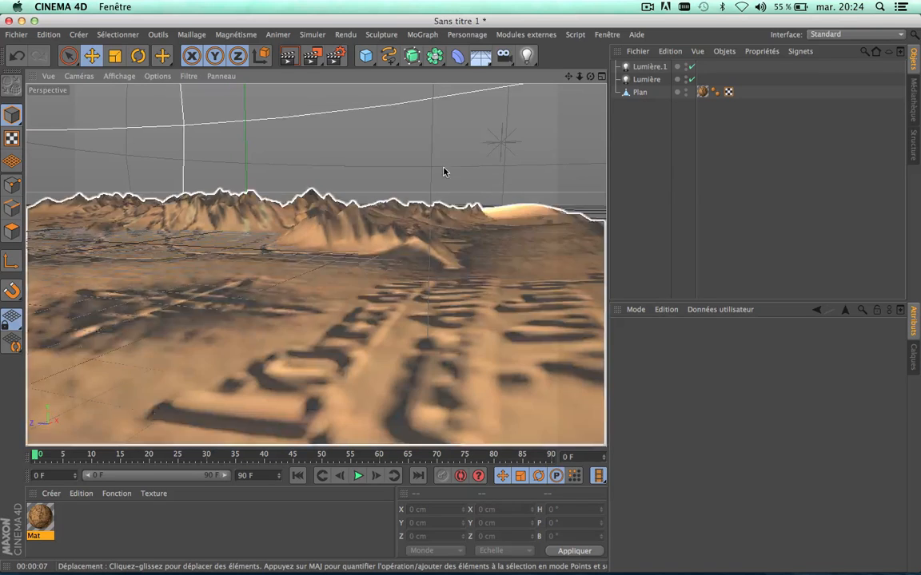
pyautogui.moveTo(590, 77); pyautogui.dragTo(315, 263)
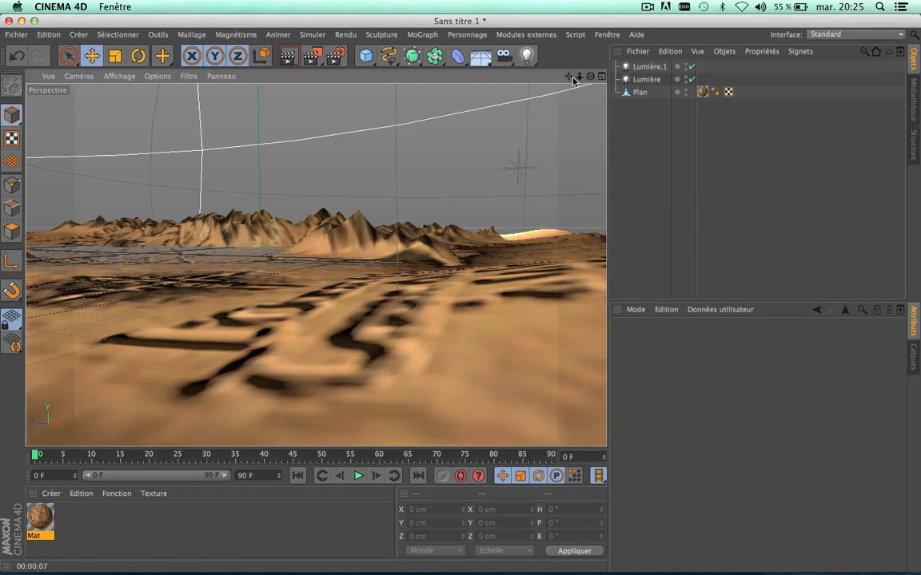
pyautogui.moveTo(568, 76); pyautogui.dragTo(315, 264)
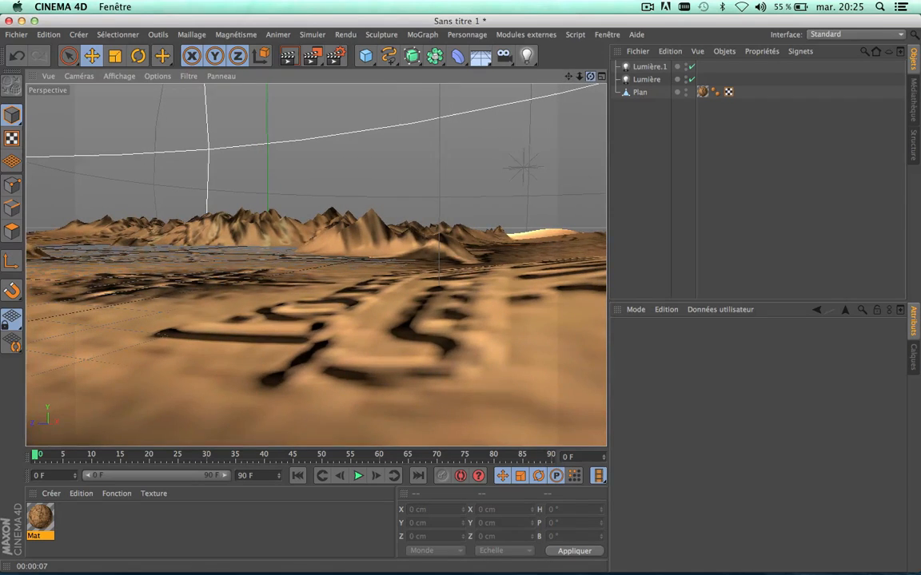
pyautogui.moveTo(589, 77); pyautogui.dragTo(315, 264)
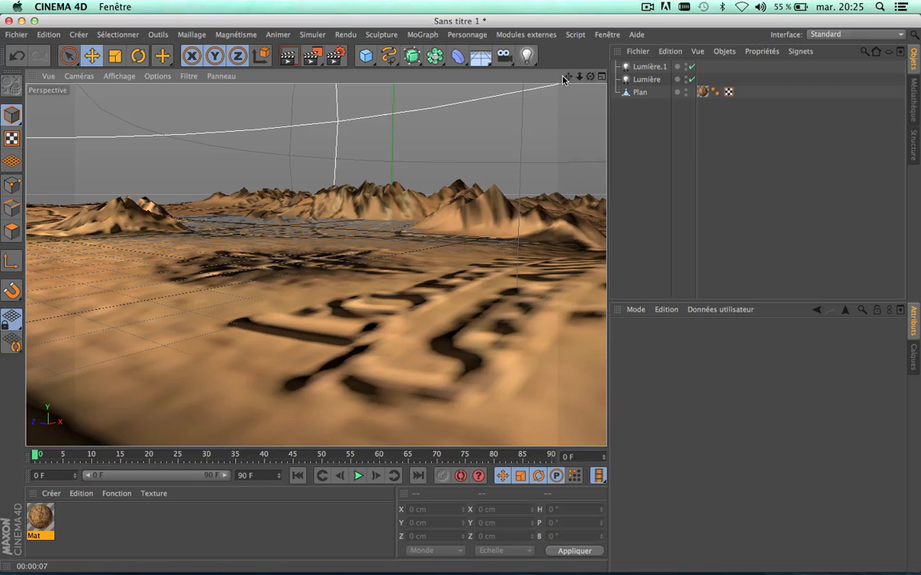
pyautogui.moveTo(568, 77); pyautogui.dragTo(316, 265)
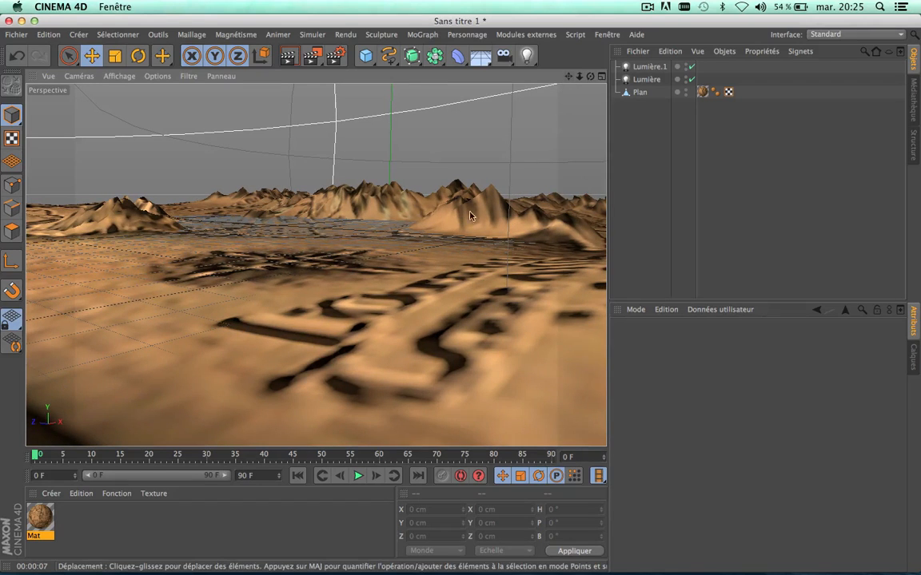
pyautogui.scroll(1, 401, 316)
pyautogui.click(506, 59)
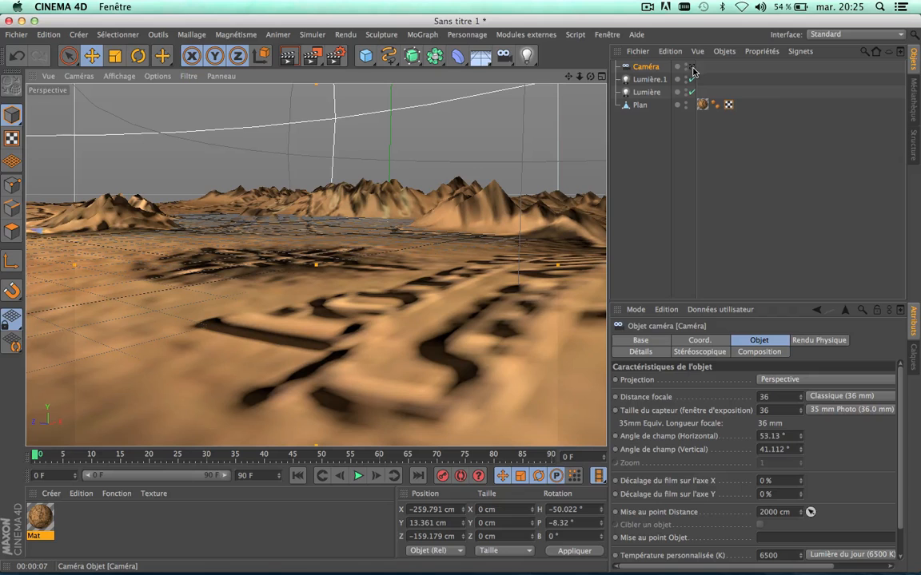
pyautogui.click(693, 70)
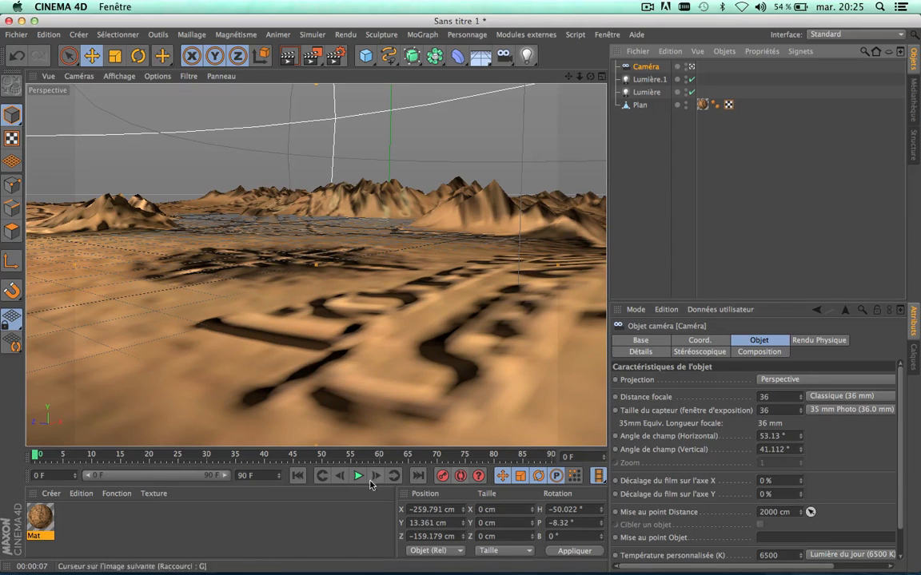
# - Set the animation's end to frame 200 and extend the preview range to the full 200 frames
pyautogui.write('200')
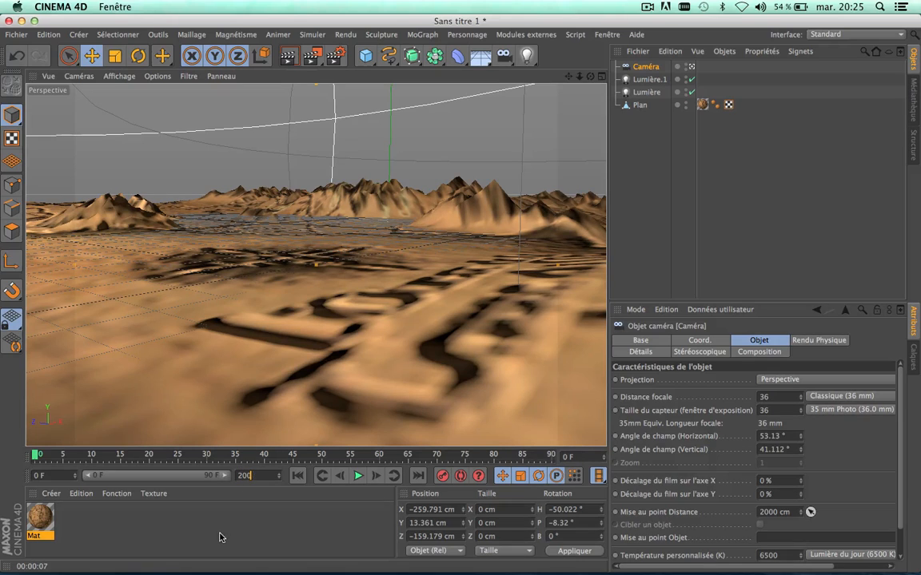
pyautogui.click(220, 537)
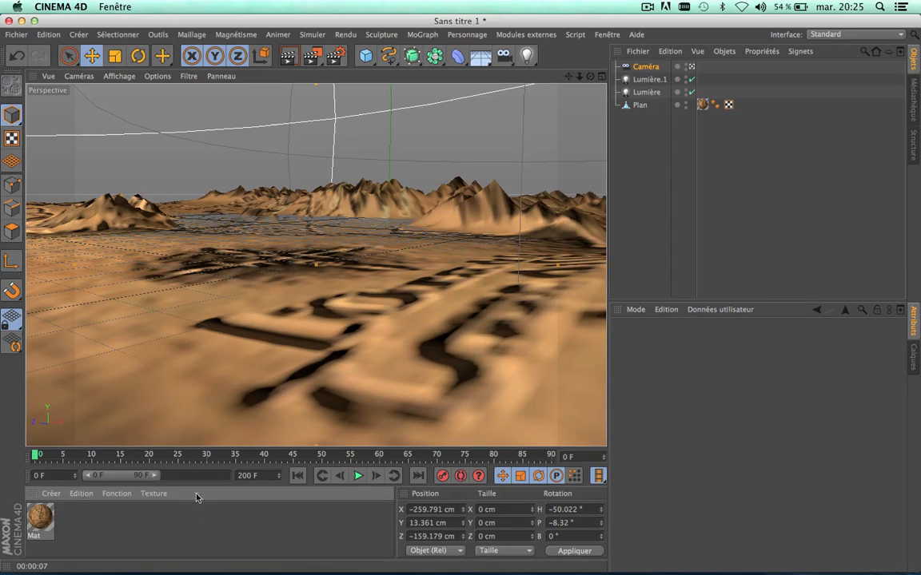
pyautogui.moveTo(152, 479); pyautogui.dragTo(292, 486)
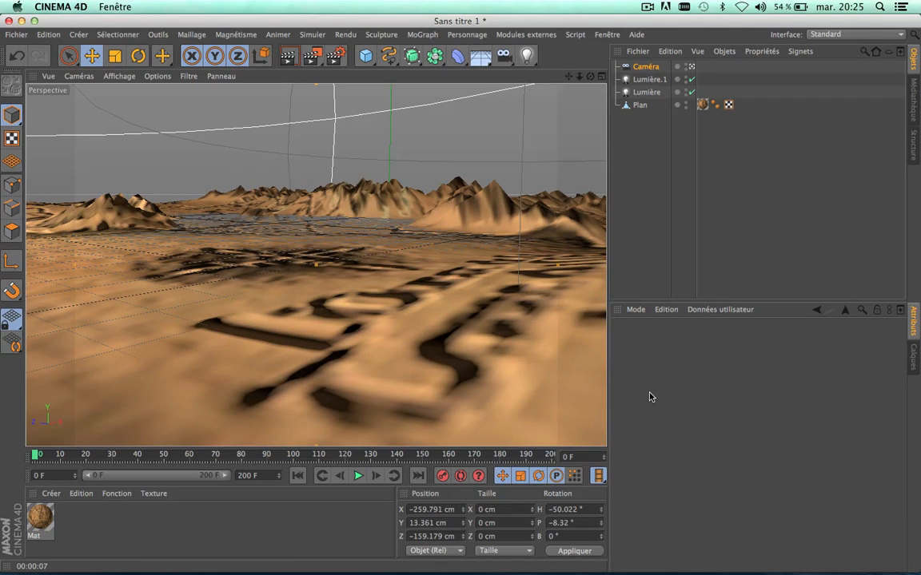
# - Set the project's frame rate (IPS) to 25 and re-enter 200 frames as the animation's end
pyautogui.press('super+d')
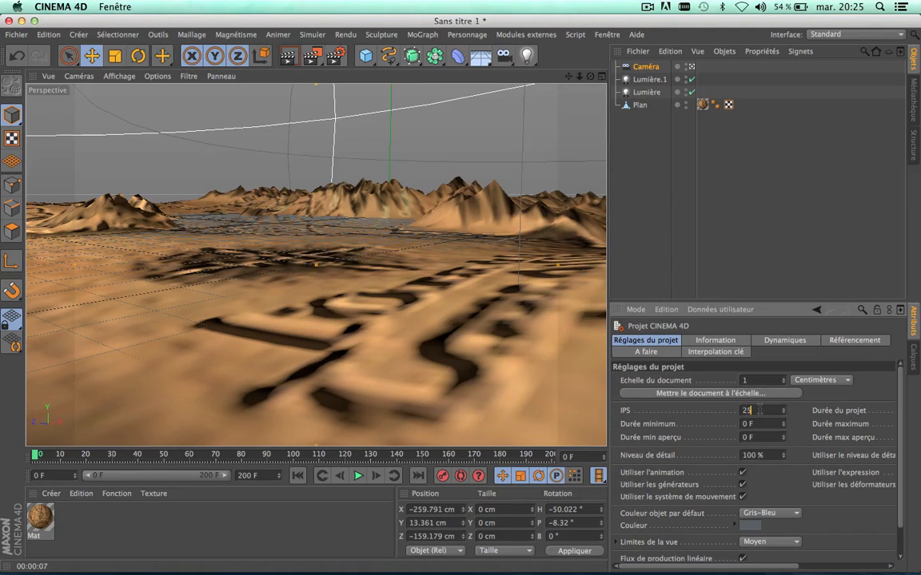
pyautogui.press('Return')
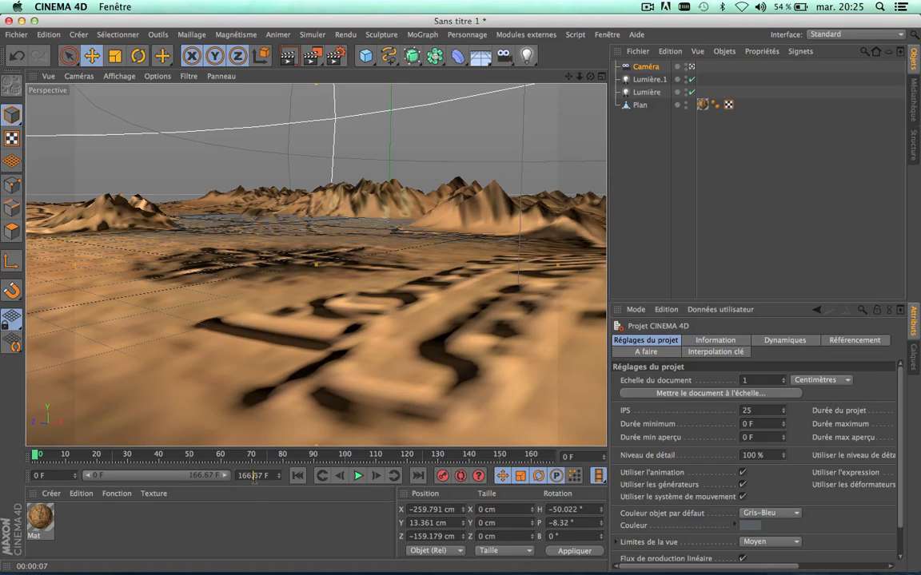
pyautogui.doubleClick(252, 476)
pyautogui.write('200')
pyautogui.press('Return')
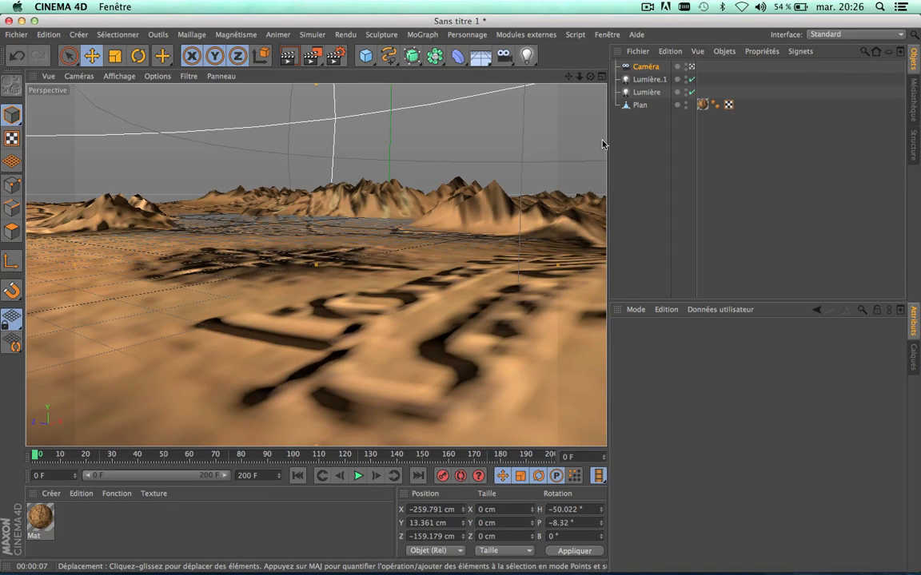
# - Set the camera's focal length to the Super grand angle (15 mm) preset
pyautogui.click(646, 67)
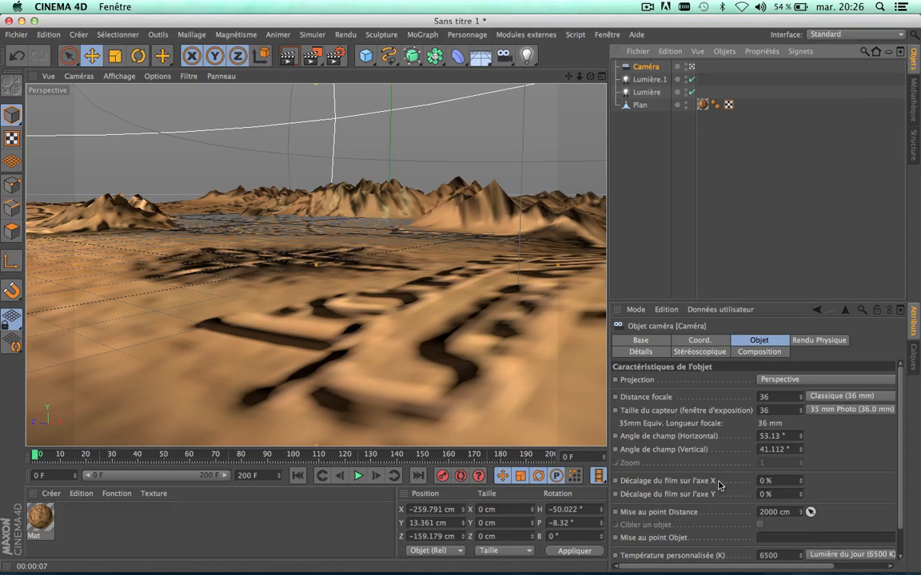
pyautogui.moveTo(704, 568); pyautogui.dragTo(765, 447)
pyautogui.click(782, 398)
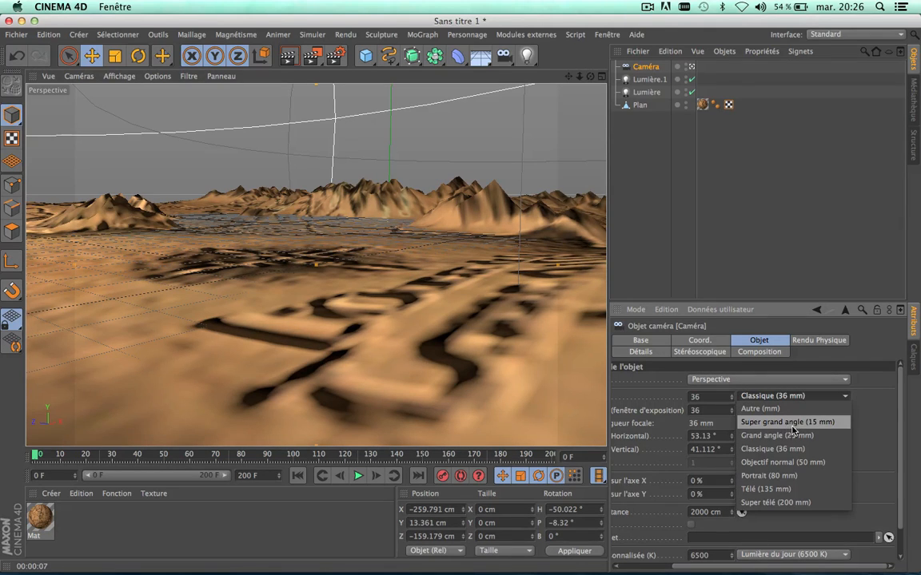
pyautogui.click(827, 422)
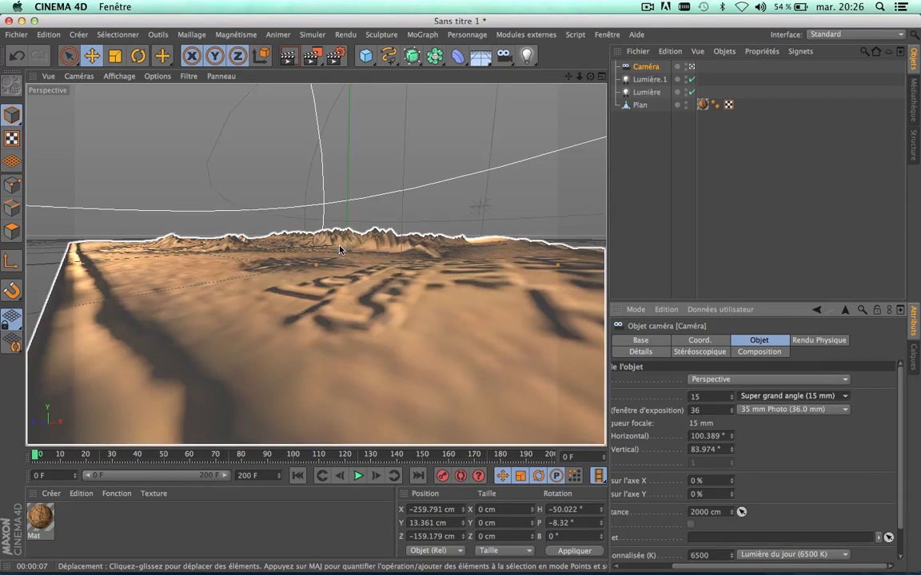
# - Reposition the wide-angle camera at about X -240 cm, Y 10 cm, Z -139 cm with a pitch of about -29°, and test-render its view
pyautogui.scroll(-3, 339, 251)
pyautogui.scroll(3, 335, 250)
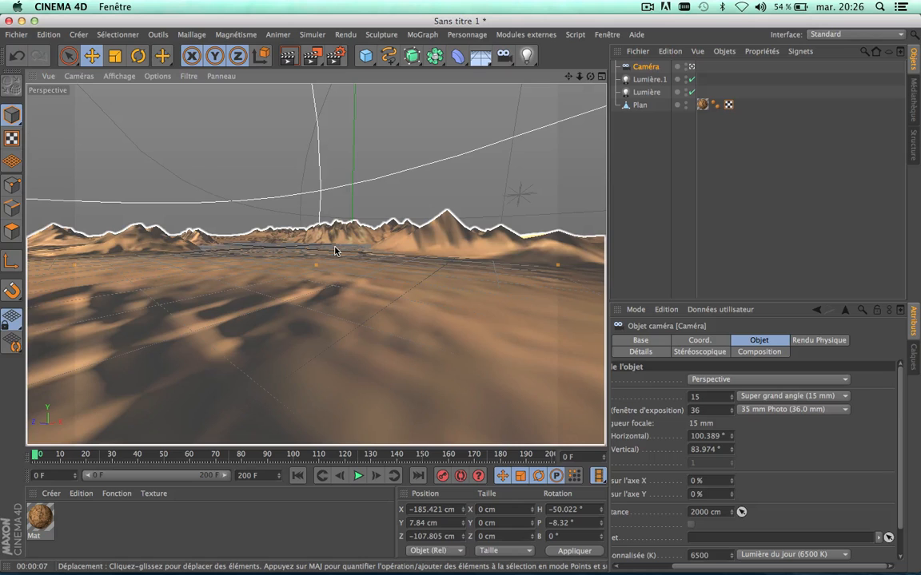
pyautogui.scroll(-3, 335, 250)
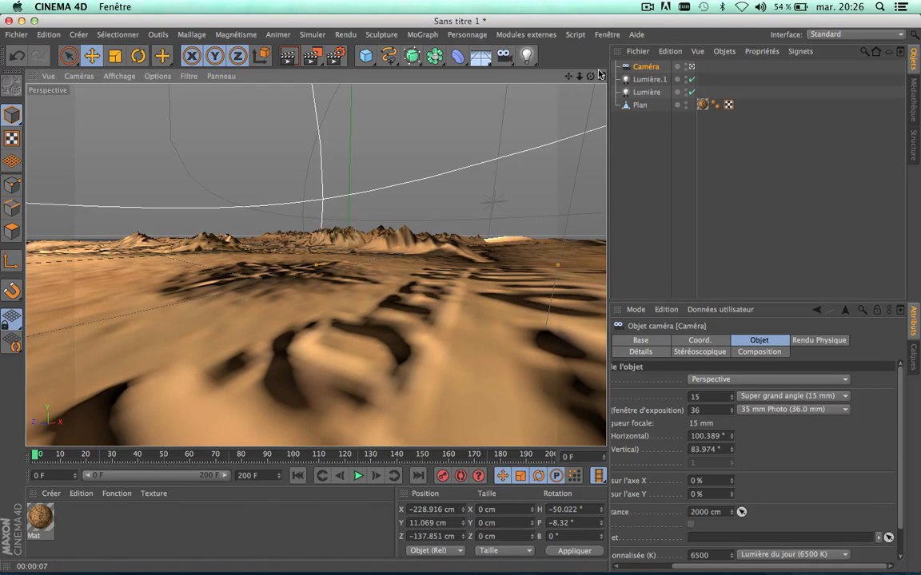
pyautogui.moveTo(590, 75); pyautogui.dragTo(597, 135)
pyautogui.scroll(-1, 479, 166)
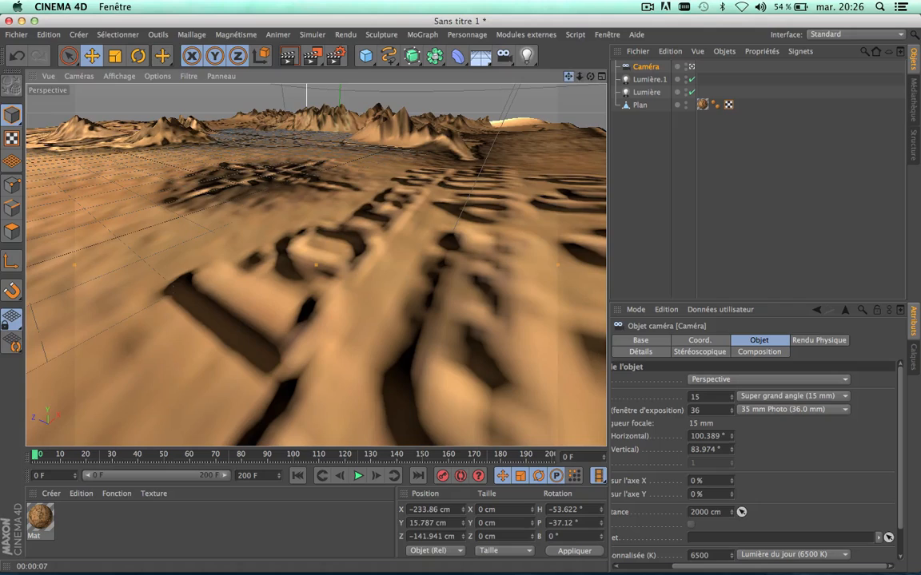
pyautogui.moveTo(568, 76); pyautogui.dragTo(592, 58)
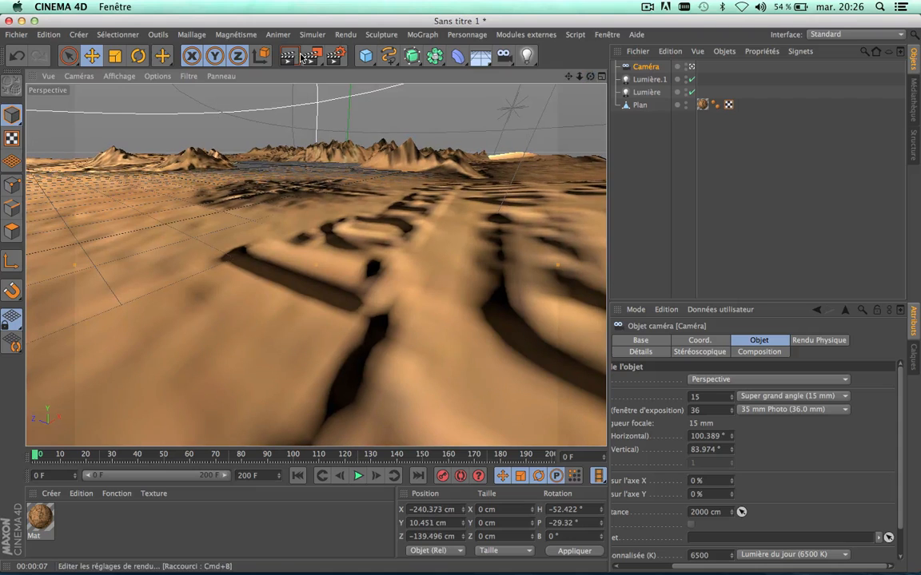
pyautogui.click(288, 57)
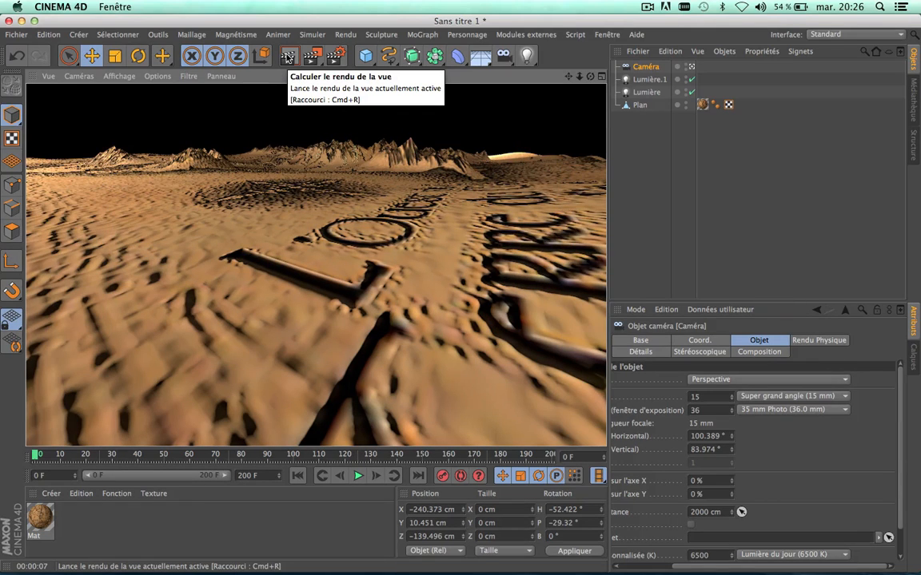
pyautogui.click(150, 540)
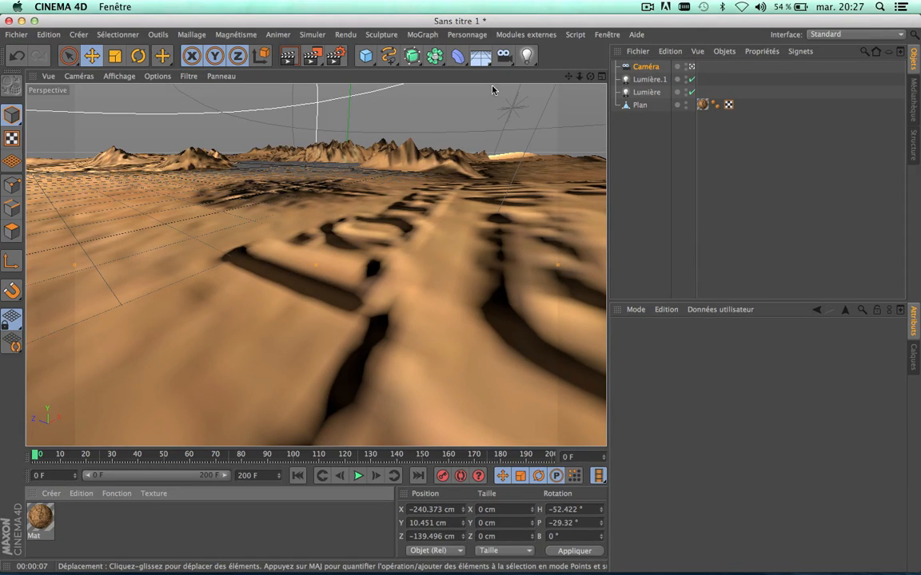
# - Check the camera's placement in the four-view layout, and move it back and up to about X -253 cm, Y 20 cm, Z -144 cm
pyautogui.click(602, 74)
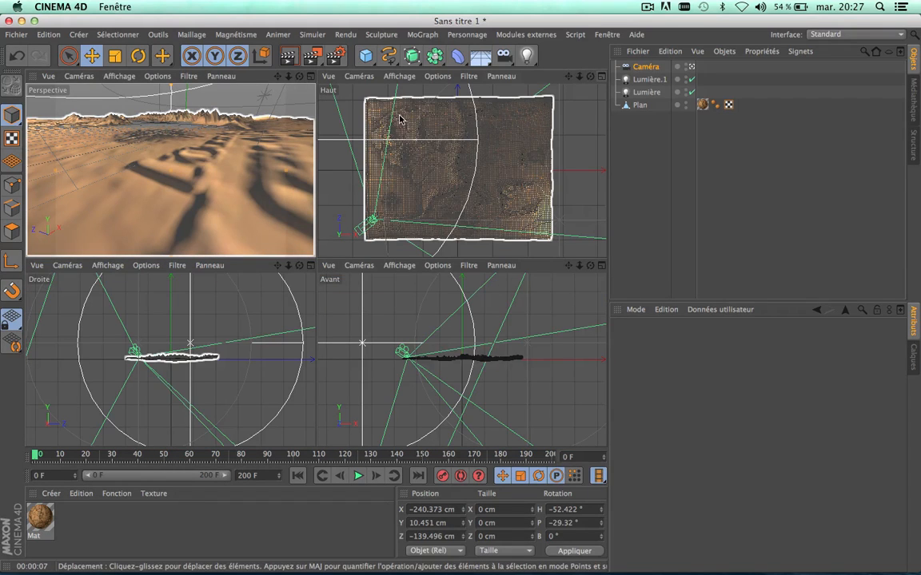
pyautogui.scroll(10, 207, 131)
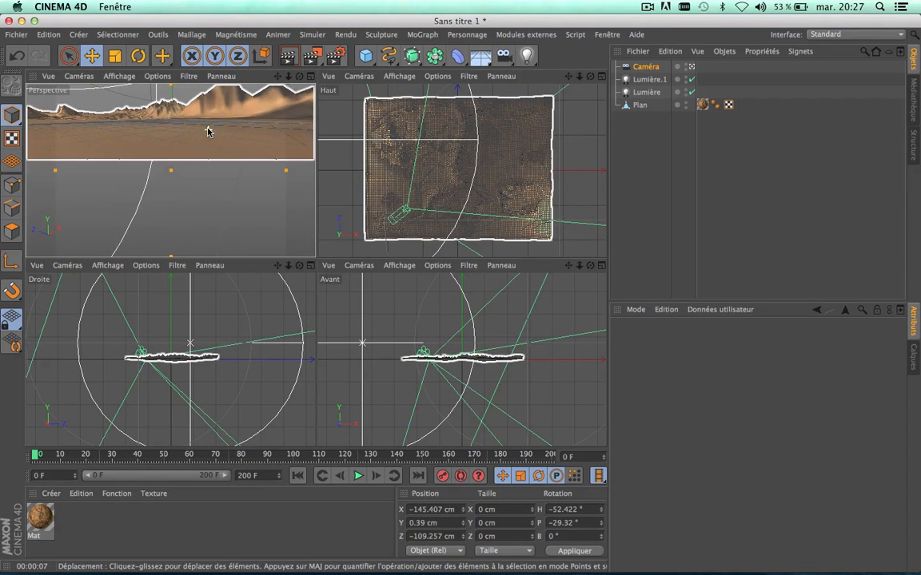
pyautogui.scroll(2, 208, 131)
pyautogui.scroll(-6, 208, 131)
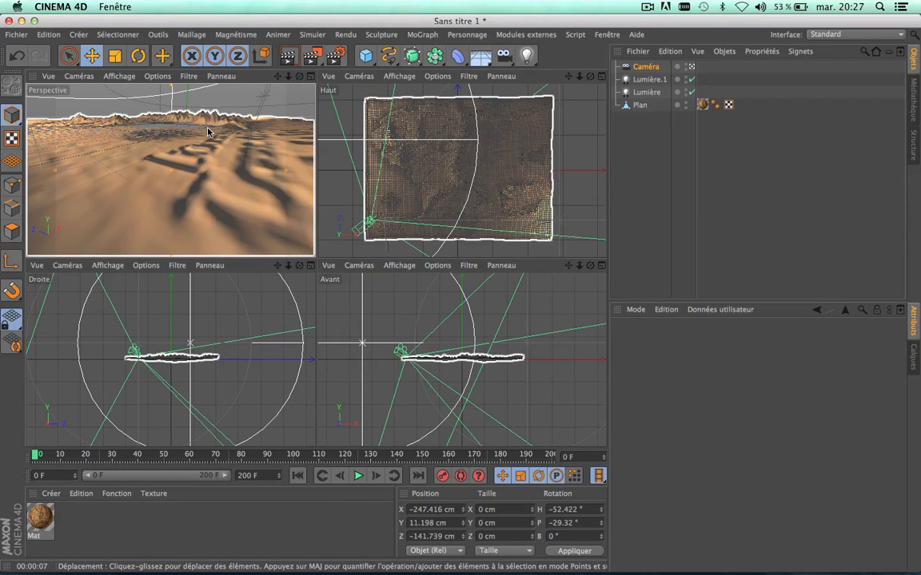
pyautogui.click(311, 76)
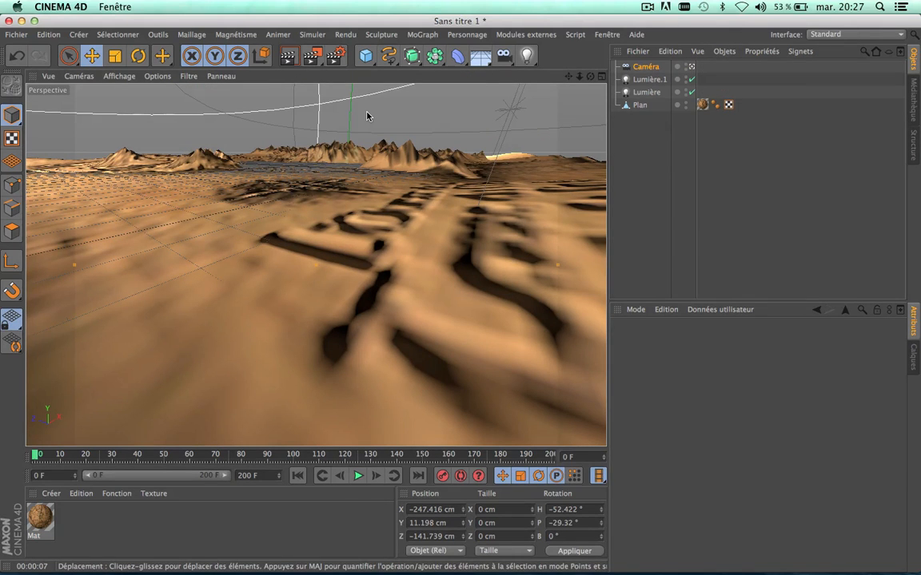
pyautogui.scroll(-5, 369, 116)
pyautogui.scroll(3, 368, 115)
pyautogui.moveTo(568, 77)
pyautogui.mouseDown()
pyautogui.moveTo(568, 172)
pyautogui.moveTo(566, 77)
pyautogui.mouseUp()
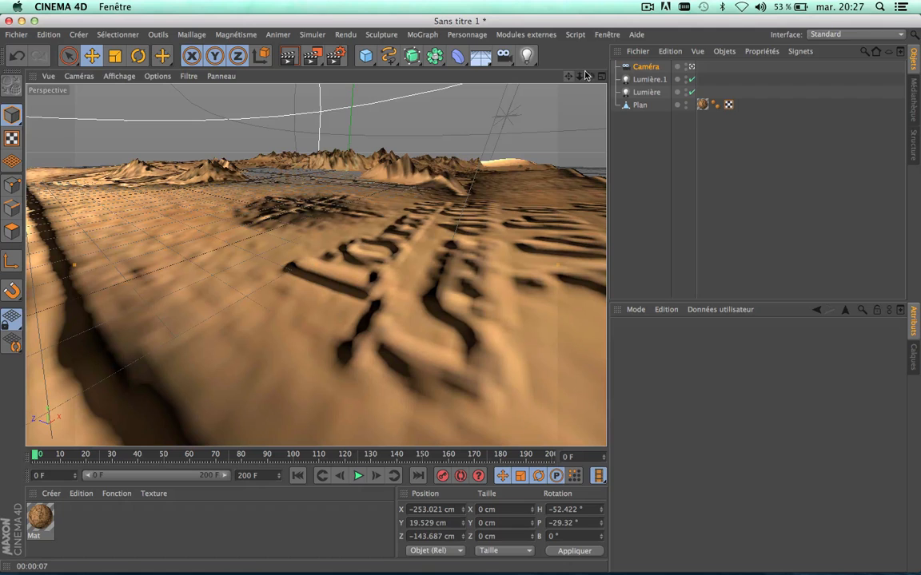
# - Turn on automatic keyframing, record the camera's starting keyframe at frame 0, and go to frame 100
pyautogui.click(460, 476)
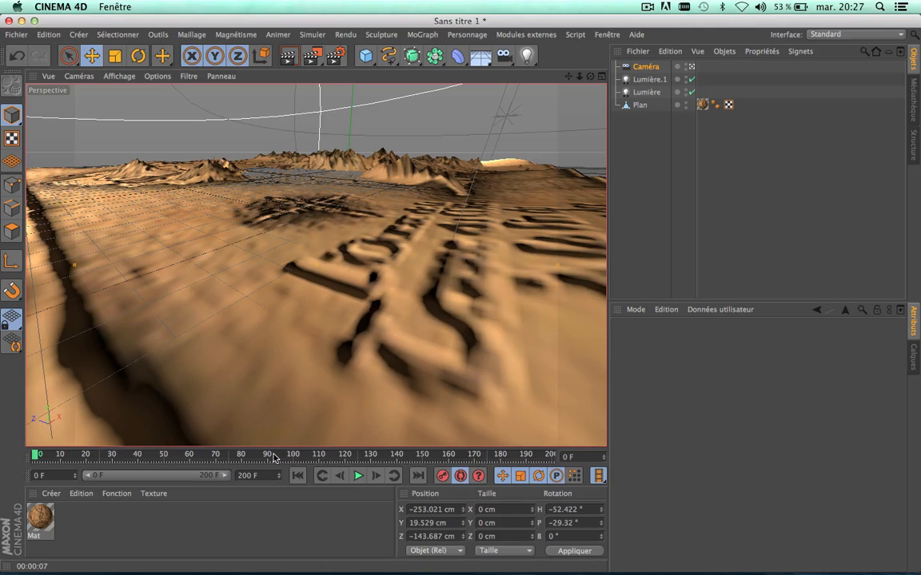
pyautogui.click(444, 477)
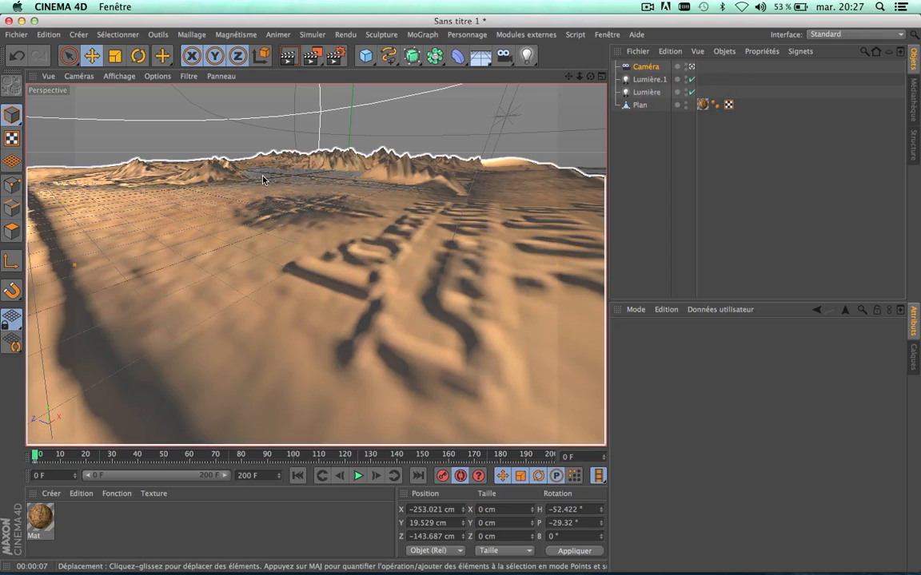
pyautogui.moveTo(72, 448); pyautogui.dragTo(297, 475)
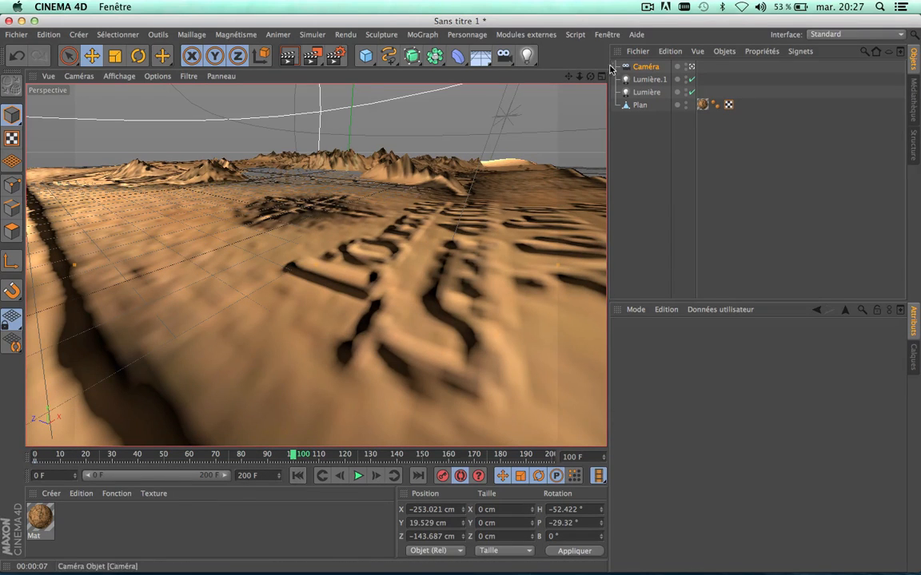
pyautogui.click(600, 77)
pyautogui.click(601, 77)
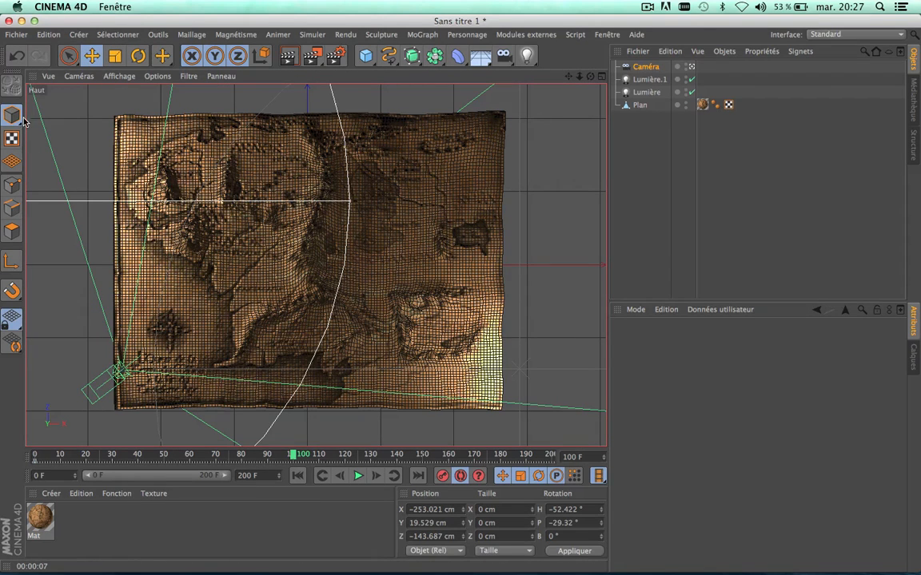
pyautogui.click(644, 67)
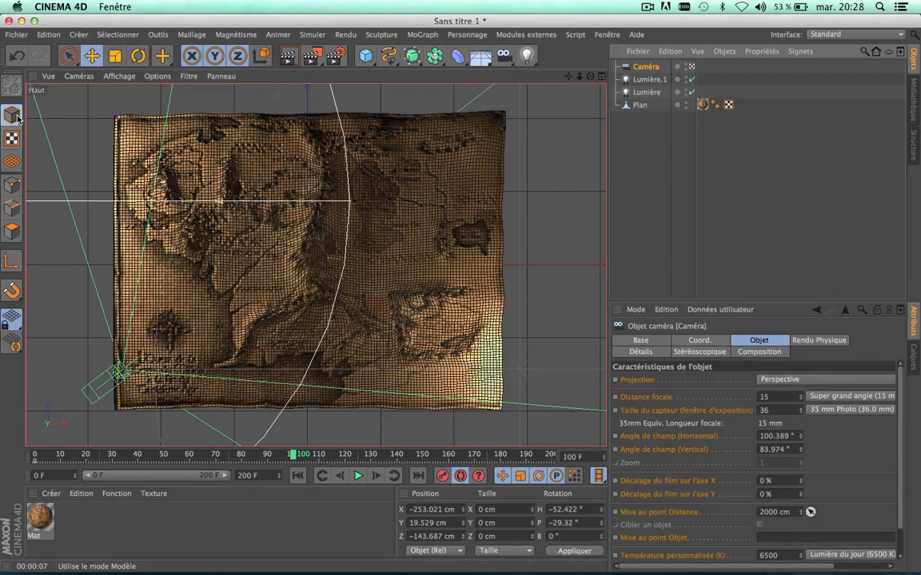
pyautogui.click(68, 55)
pyautogui.click(84, 56)
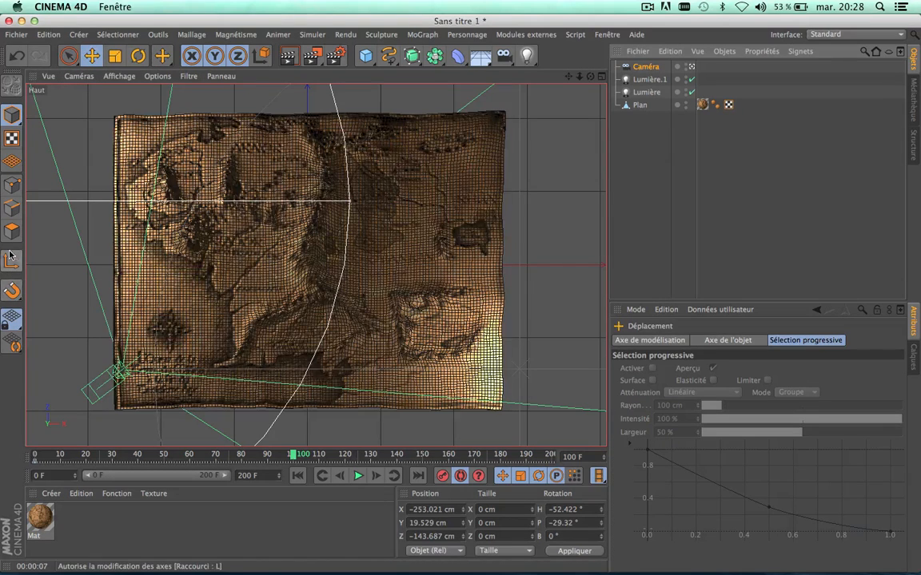
pyautogui.click(11, 185)
pyautogui.click(11, 210)
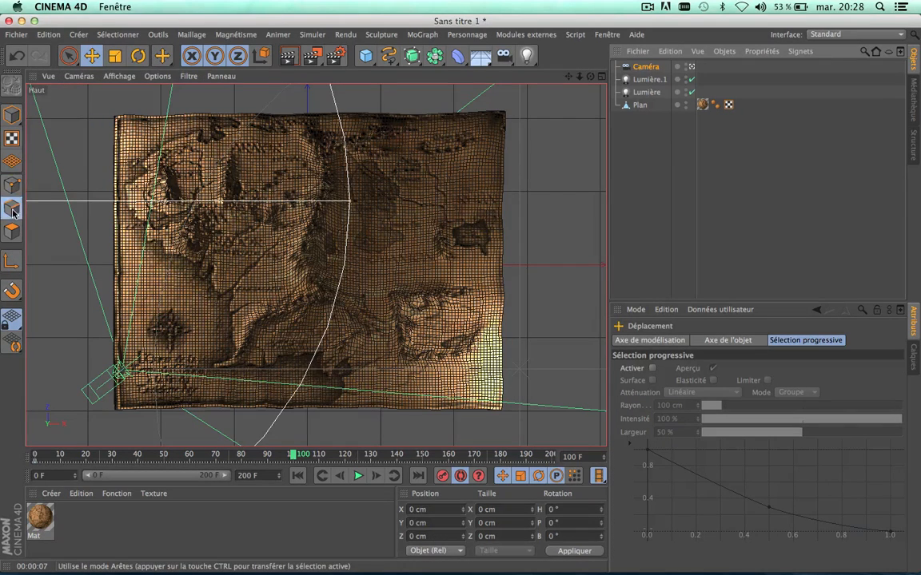
pyautogui.click(11, 115)
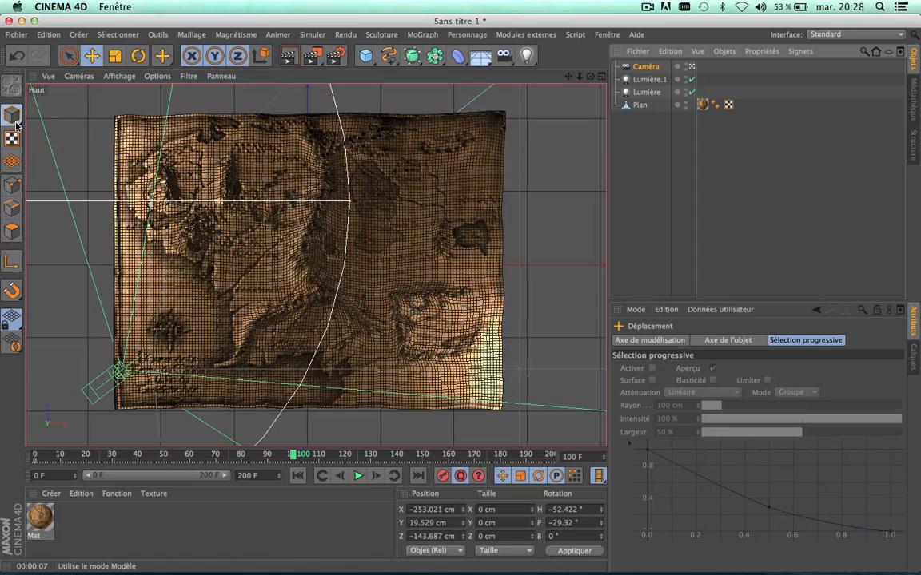
pyautogui.click(115, 57)
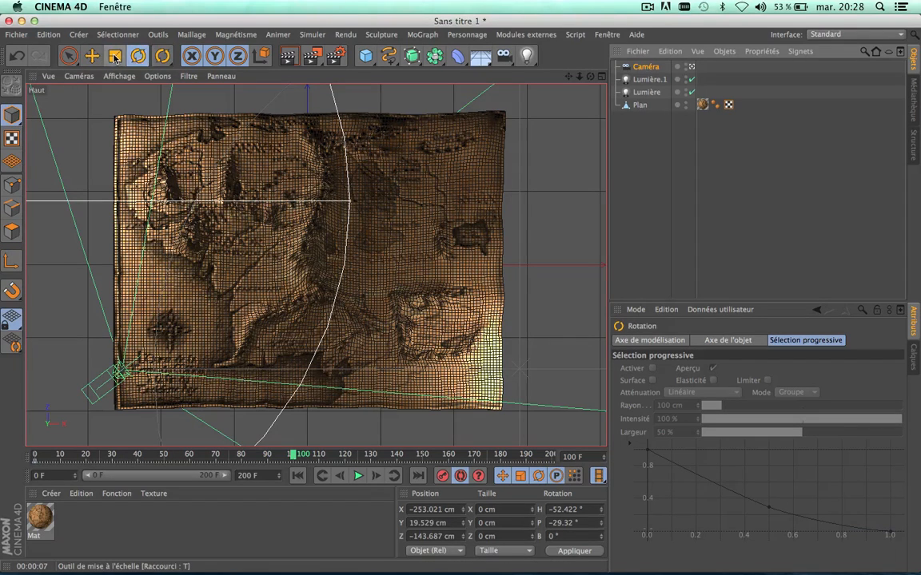
pyautogui.click(93, 56)
pyautogui.click(68, 56)
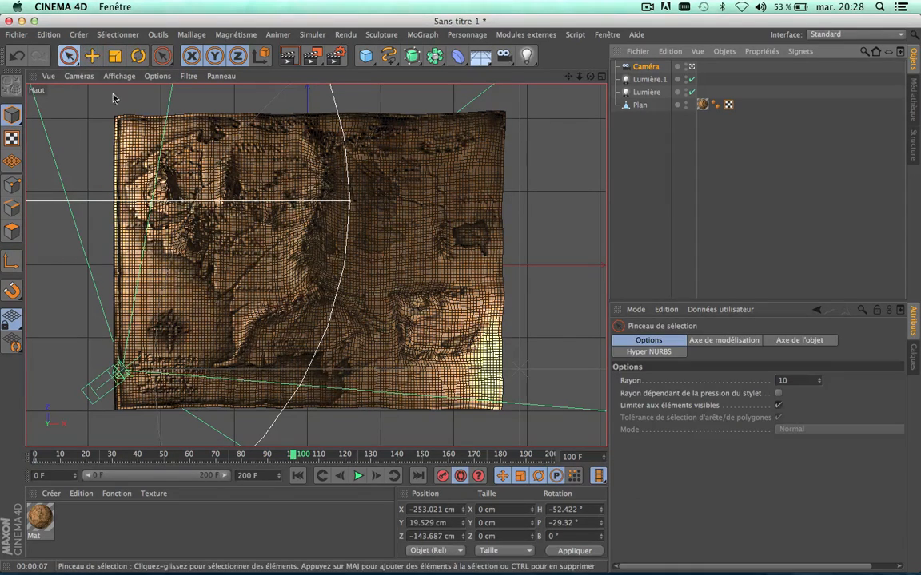
pyautogui.click(553, 75)
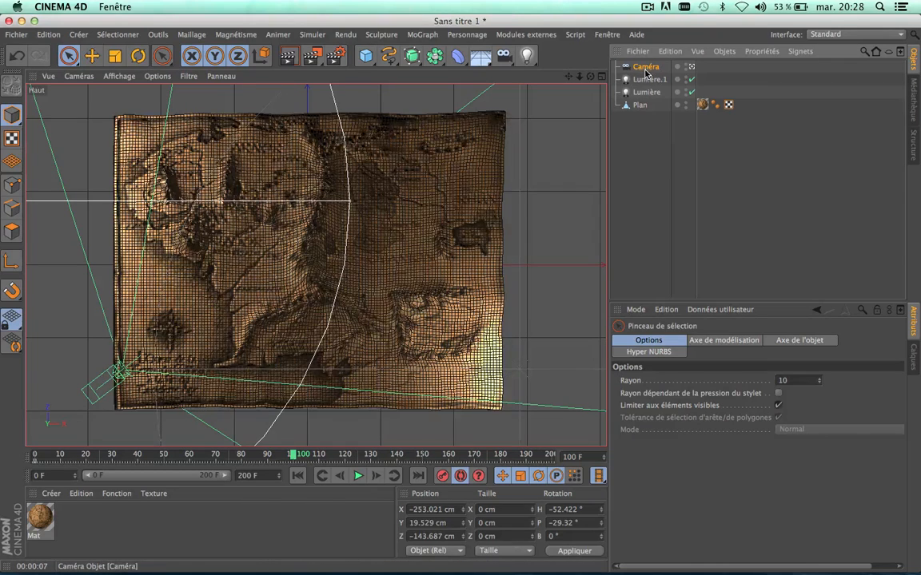
pyautogui.click(646, 67)
pyautogui.click(640, 149)
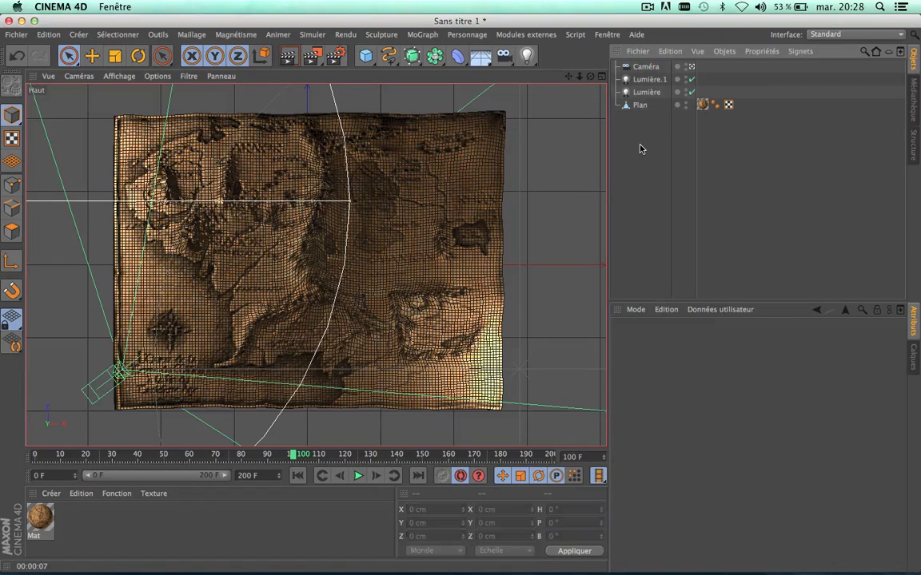
# - Select the camera with the Move tool and turn on the Axes display filter in the viewports
pyautogui.click(631, 68)
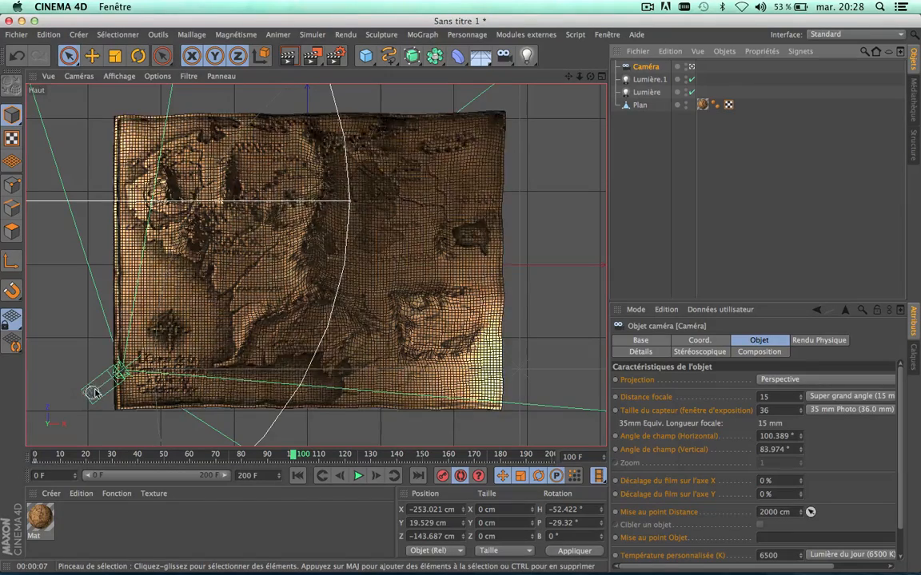
pyautogui.click(604, 77)
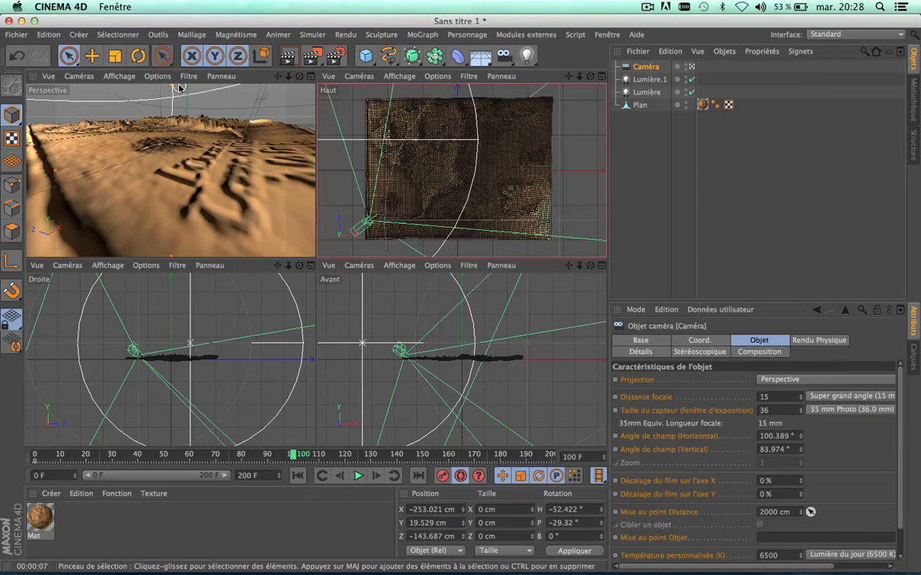
pyautogui.click(92, 55)
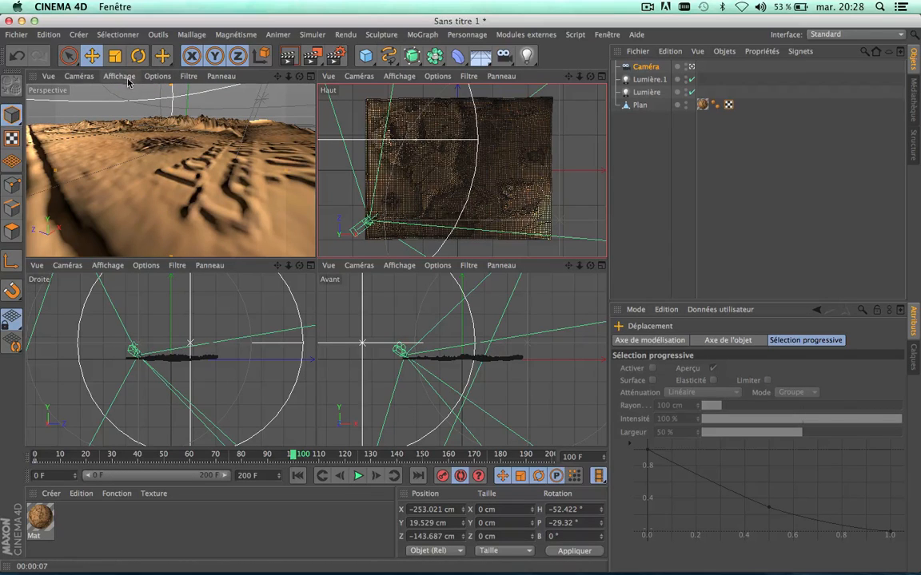
pyautogui.click(196, 77)
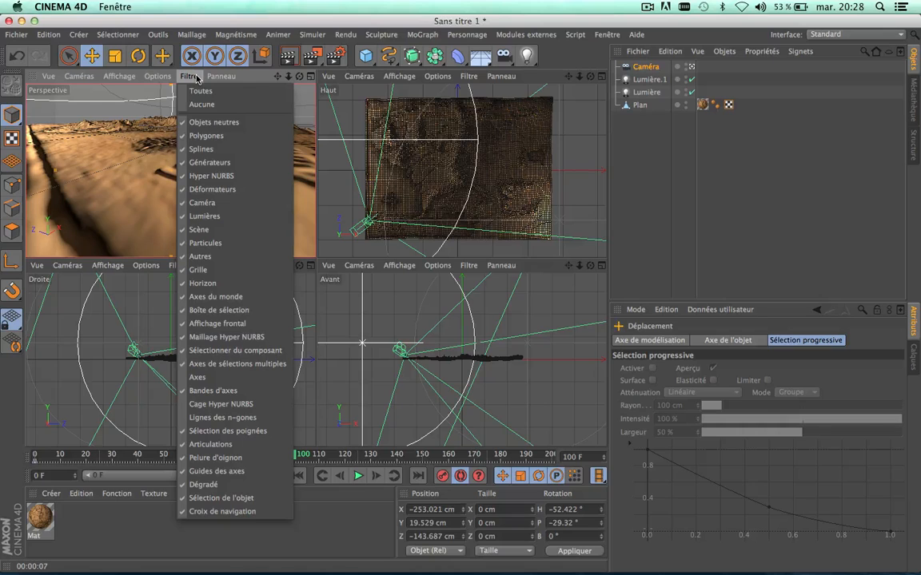
pyautogui.click(190, 377)
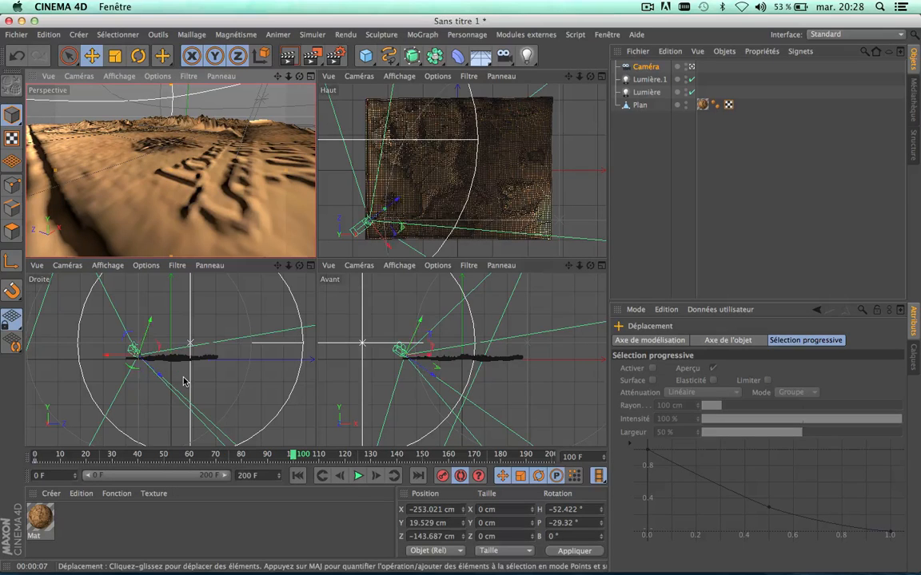
pyautogui.click(184, 76)
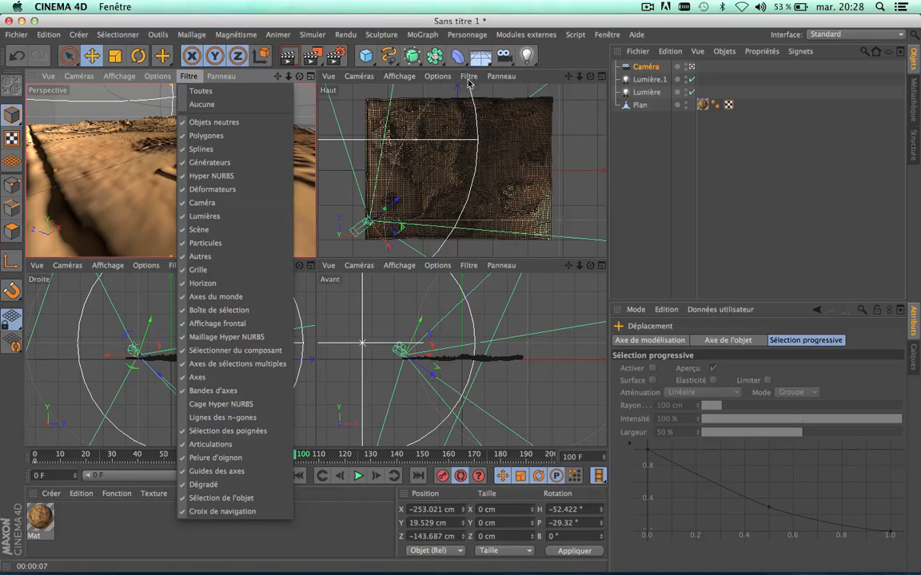
pyautogui.click(672, 157)
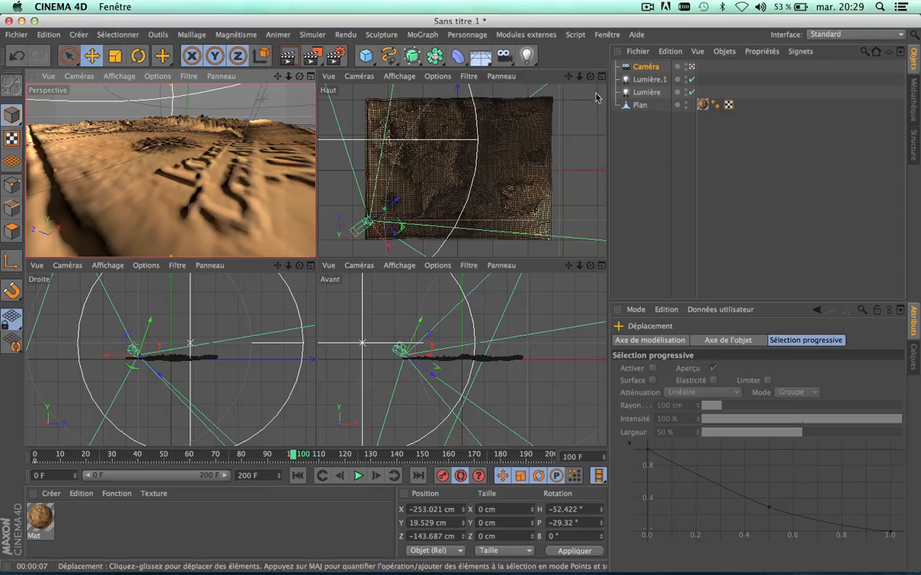
# - Move the camera diagonally across the map and raise it above the relief, to about X 117 cm, Y 37 cm, Z 141 cm
pyautogui.middleClick(539, 80)
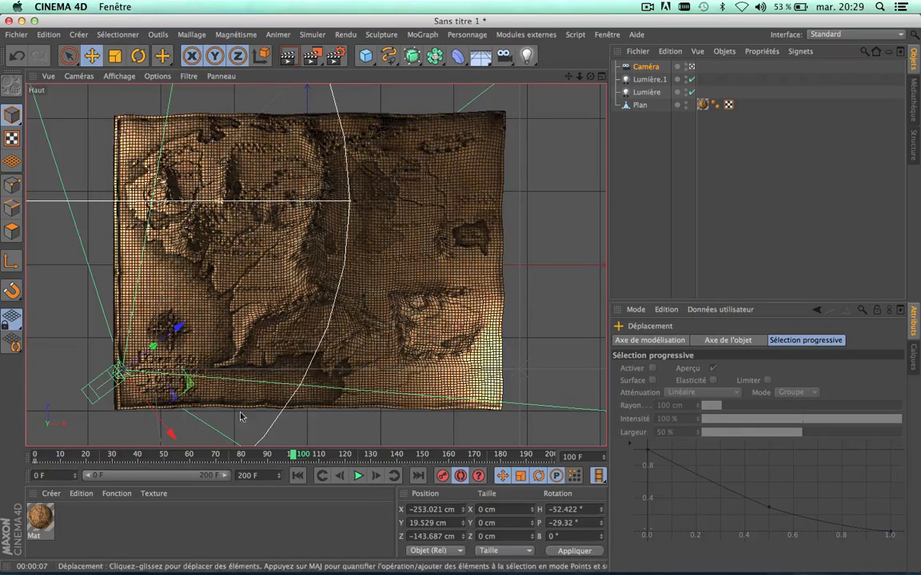
pyautogui.moveTo(176, 329); pyautogui.dragTo(381, 182)
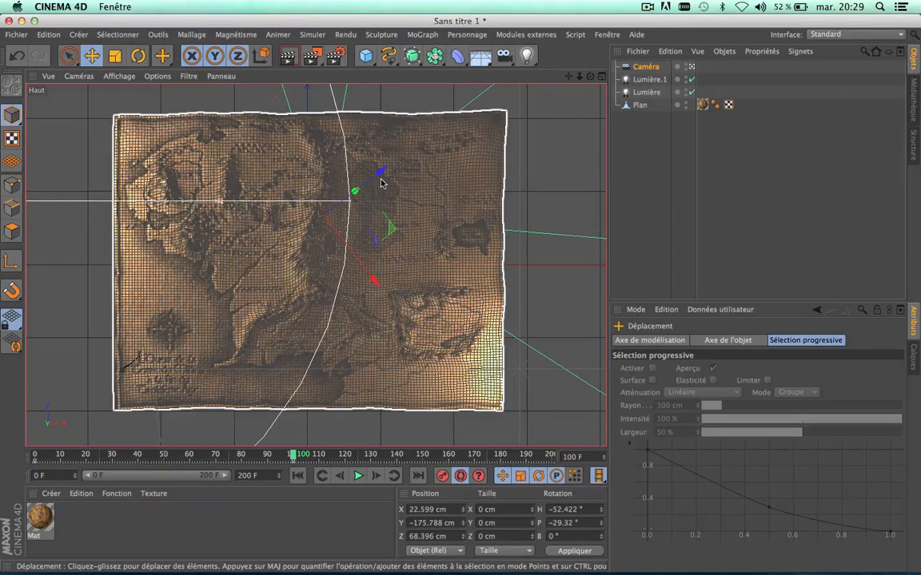
pyautogui.click(602, 76)
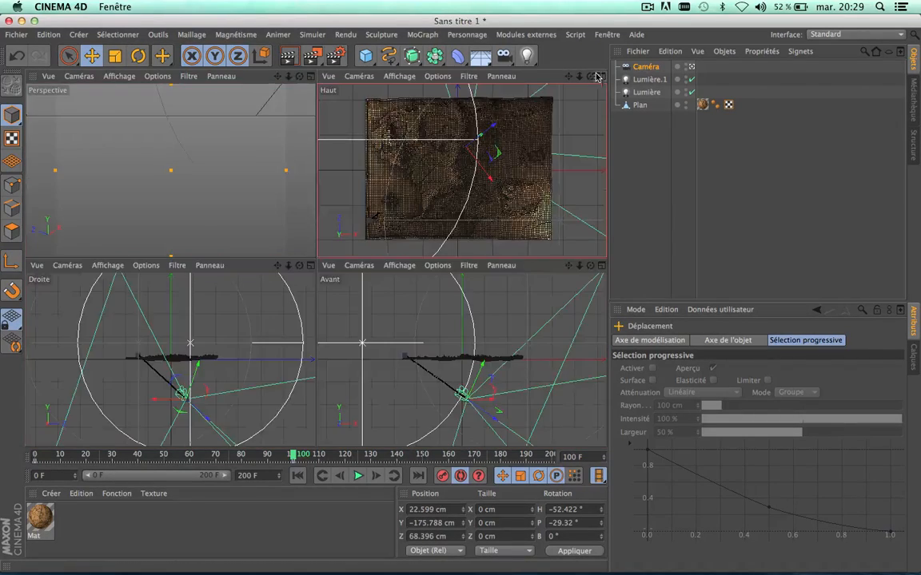
pyautogui.click(602, 266)
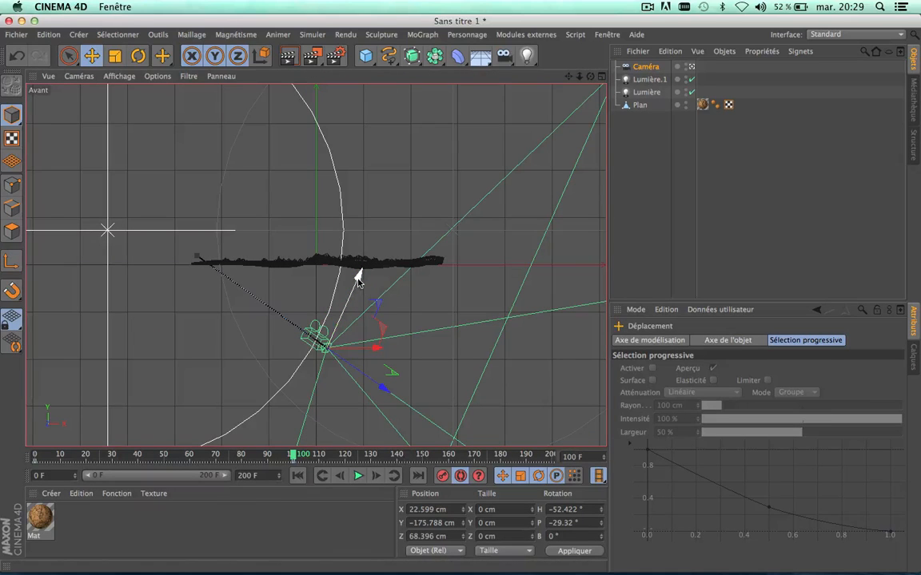
pyautogui.moveTo(357, 277); pyautogui.dragTo(402, 176)
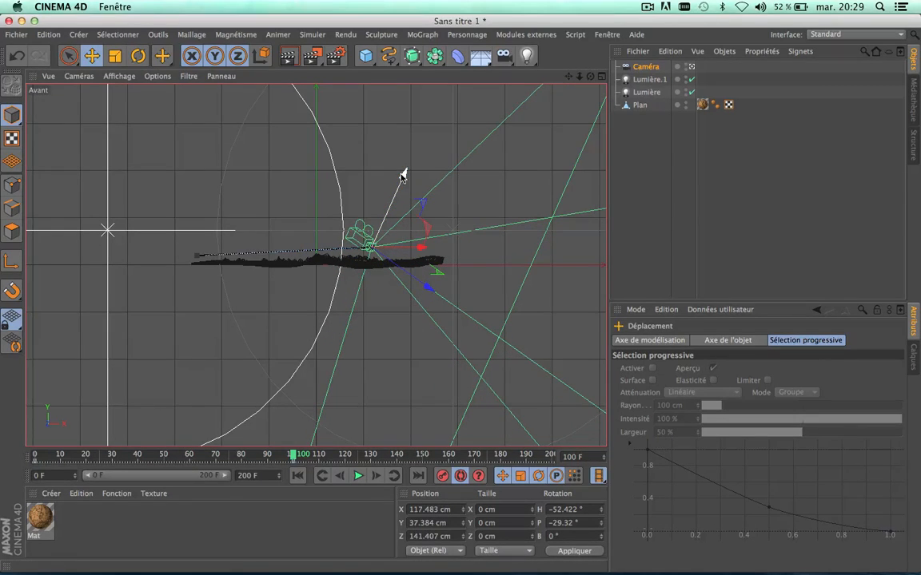
# - Pull the camera back toward the middle of the map and lower it to about X 30 cm, Y 47 cm, Z 74 cm
pyautogui.click(601, 76)
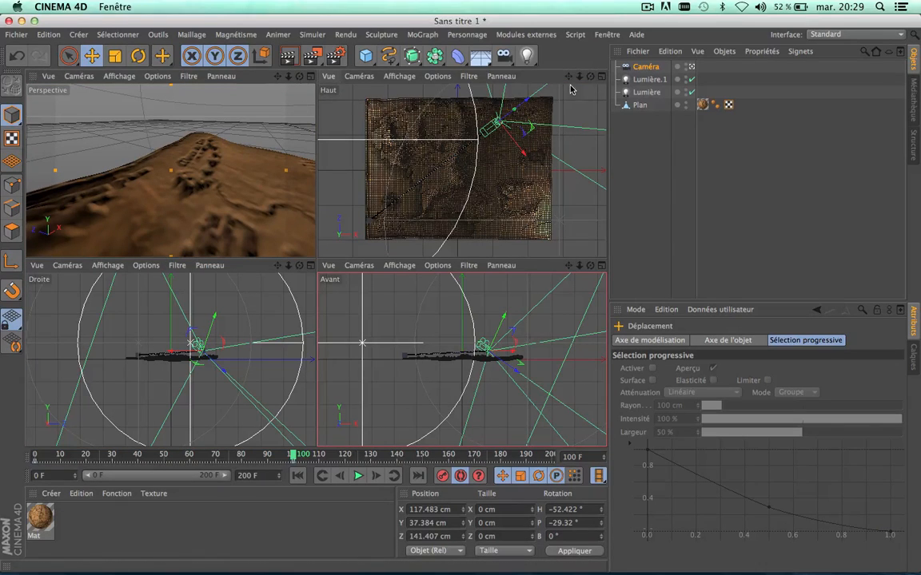
pyautogui.middleClick(539, 90)
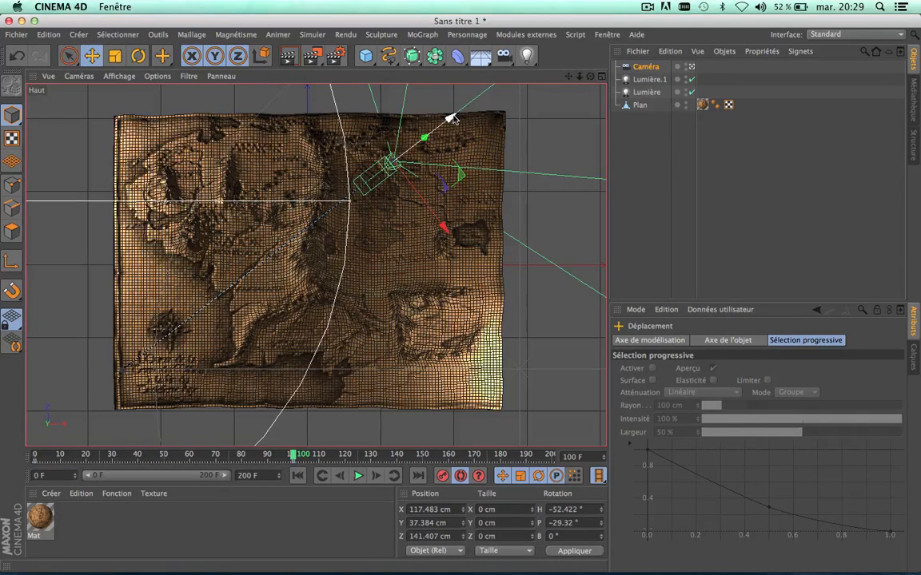
pyautogui.moveTo(449, 117); pyautogui.dragTo(413, 171)
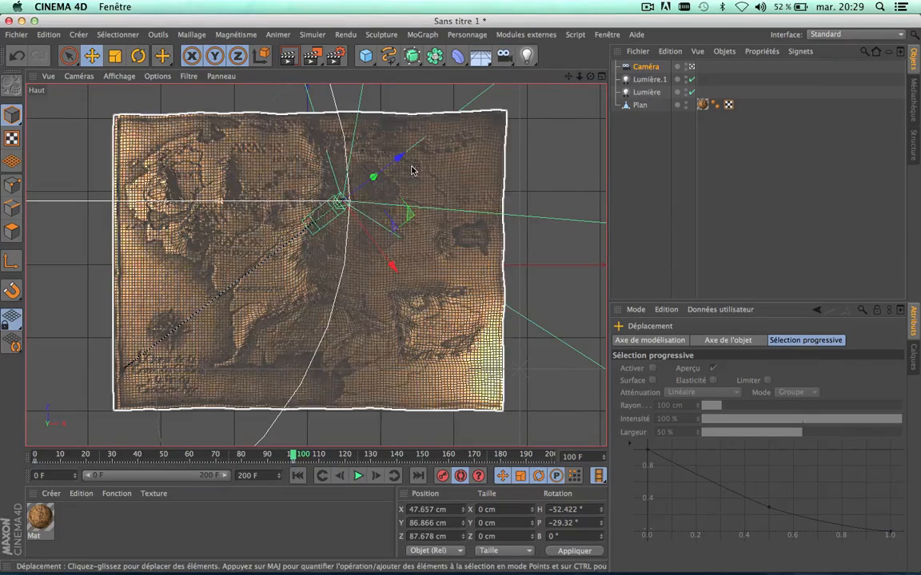
pyautogui.middleClick(461, 114)
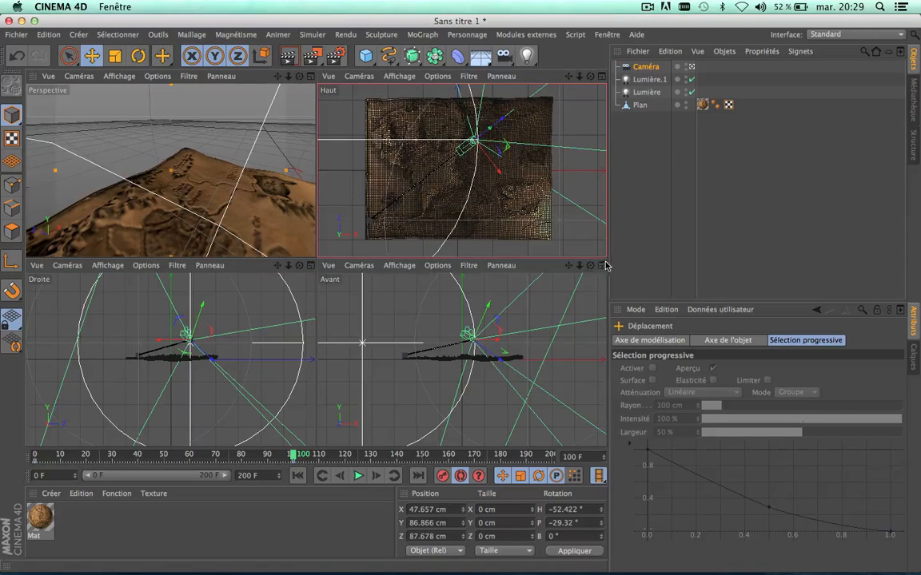
pyautogui.middleClick(528, 291)
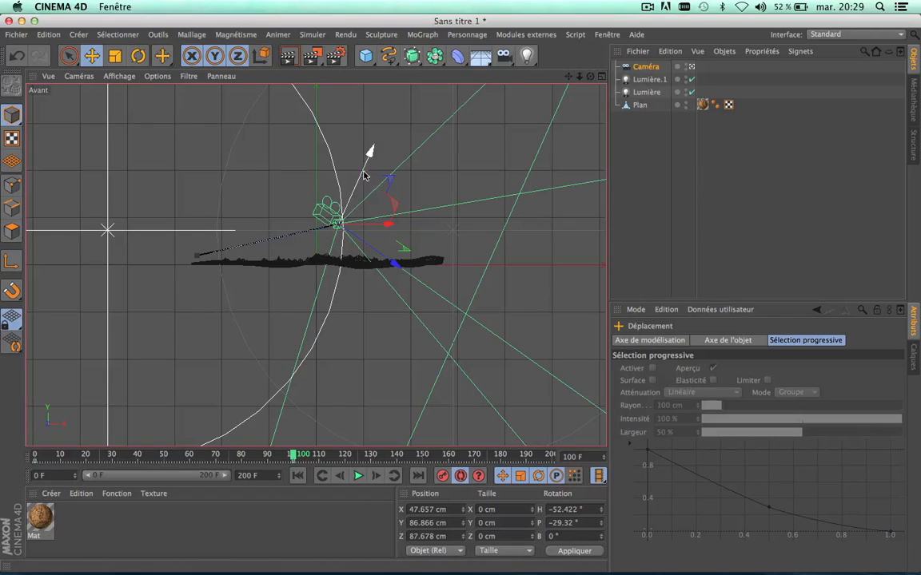
pyautogui.moveTo(364, 174); pyautogui.dragTo(359, 193)
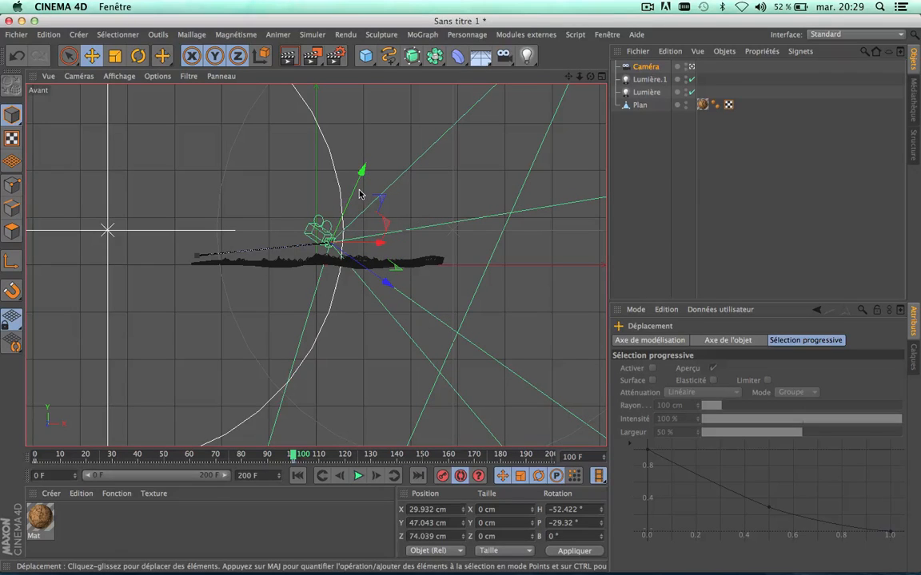
# - Tilt the camera upward to a pitch of about -3.3°, keeping its heading
pyautogui.click(142, 58)
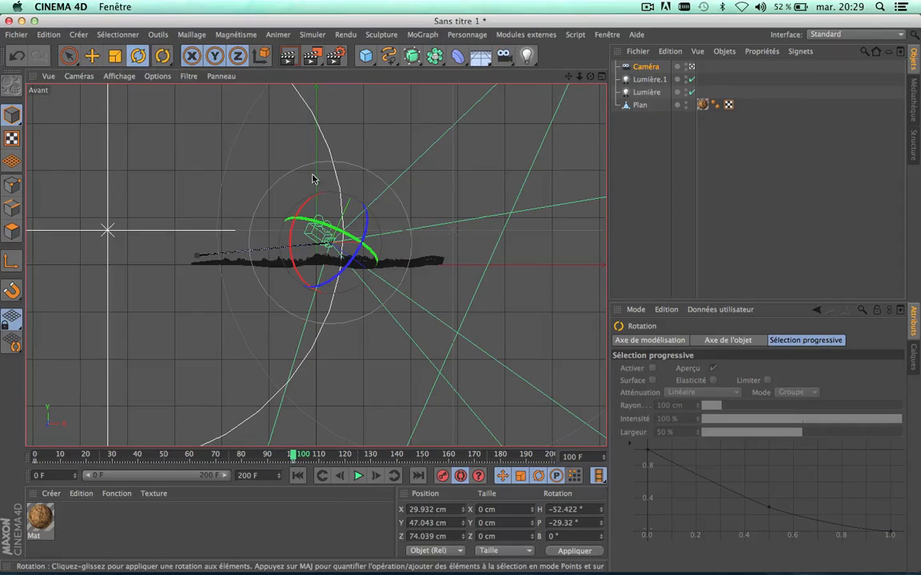
pyautogui.click(601, 77)
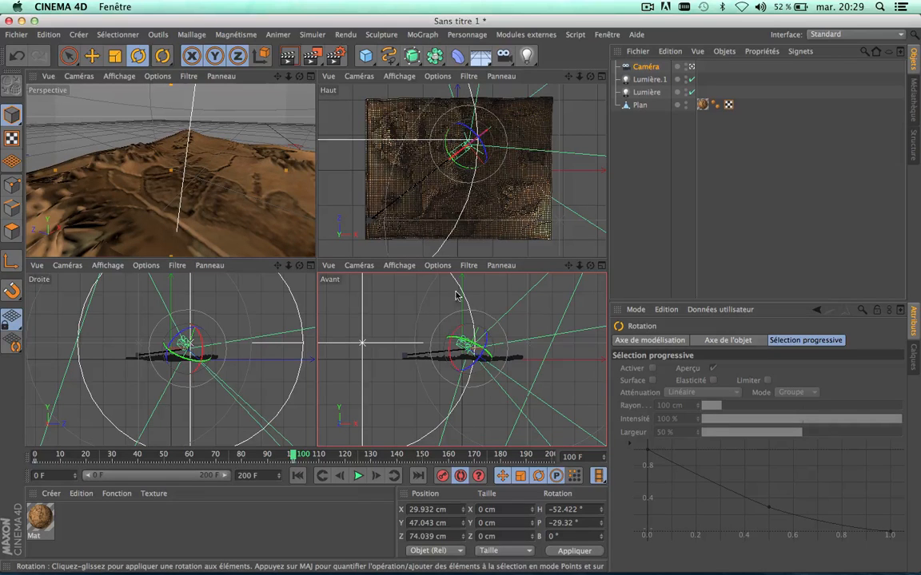
pyautogui.moveTo(462, 149); pyautogui.dragTo(443, 202)
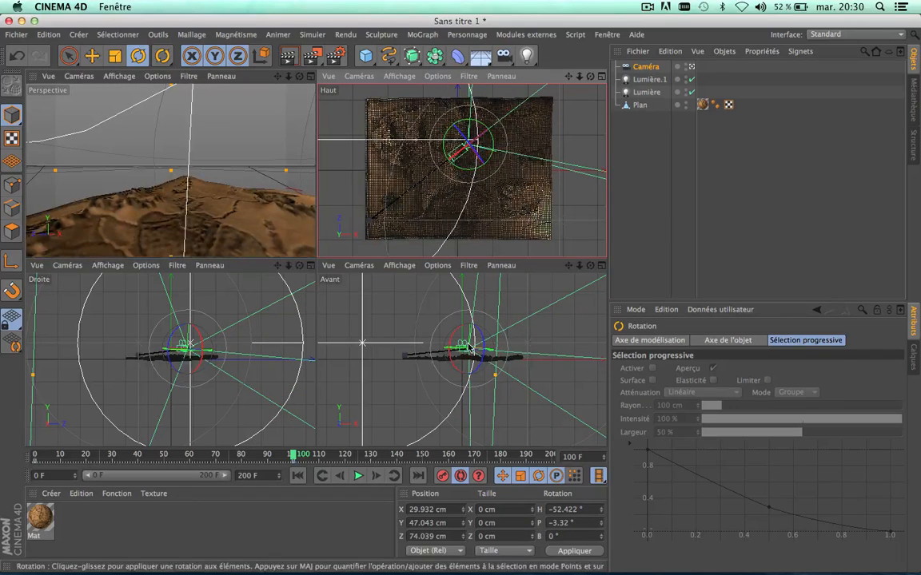
pyautogui.click(375, 304)
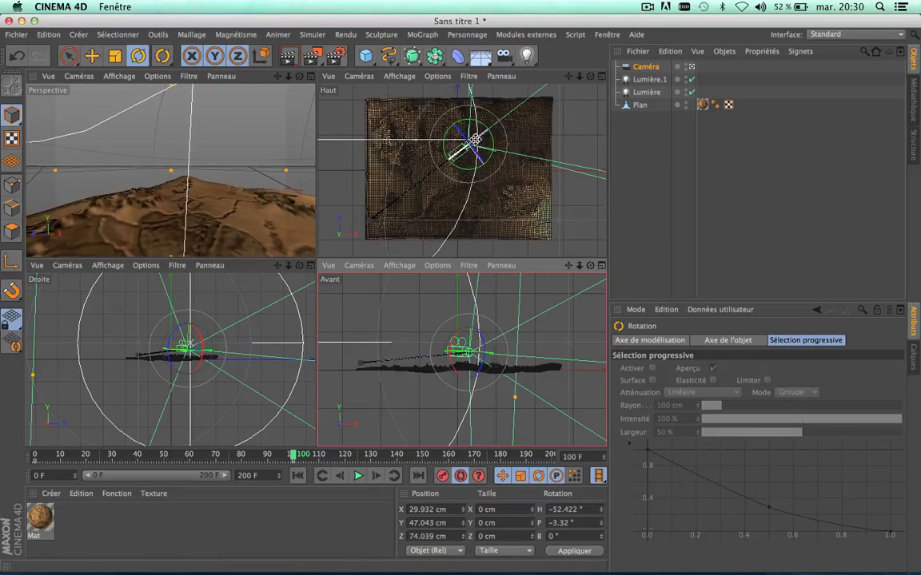
# - Shift the camera slightly forward along its viewing direction to about X 44 cm, Y 46 cm, Z 85 cm
pyautogui.click(602, 76)
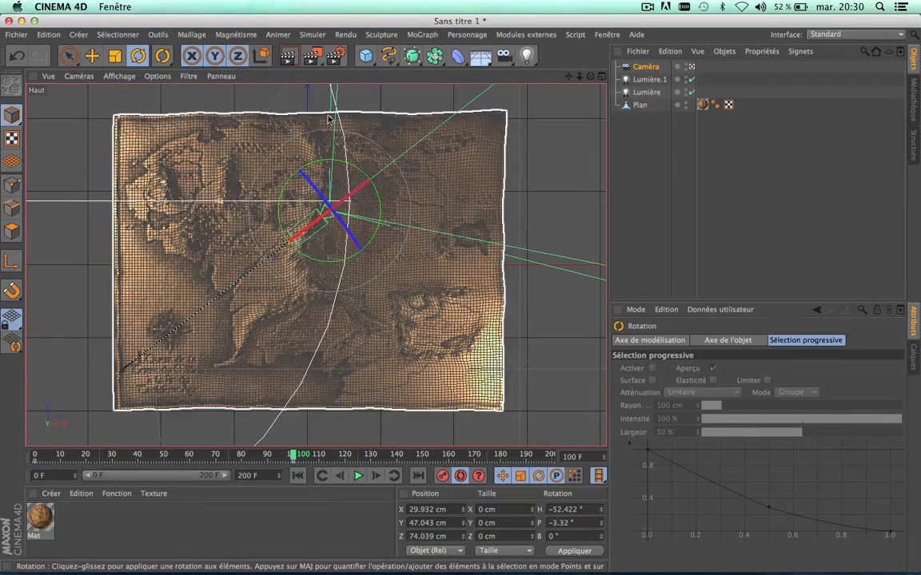
pyautogui.press('e')
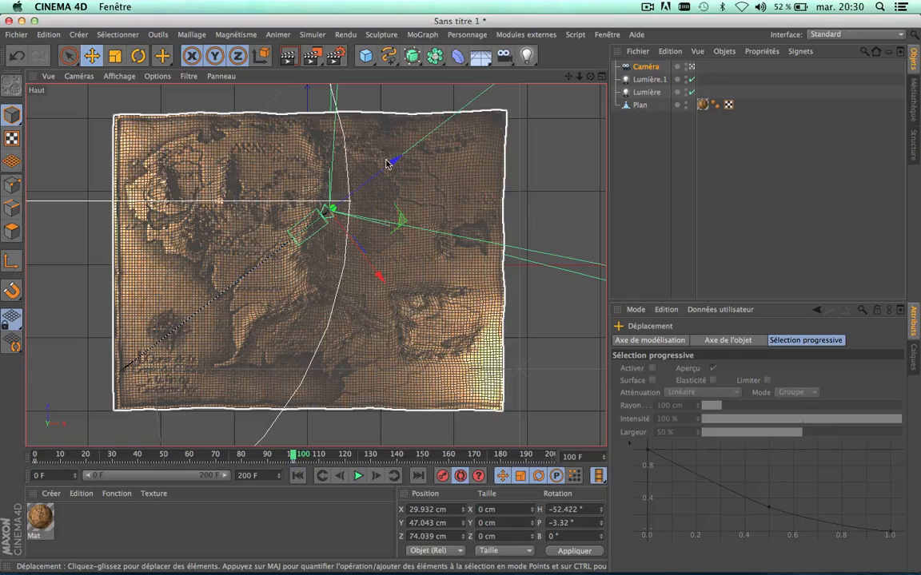
pyautogui.moveTo(389, 168); pyautogui.dragTo(399, 163)
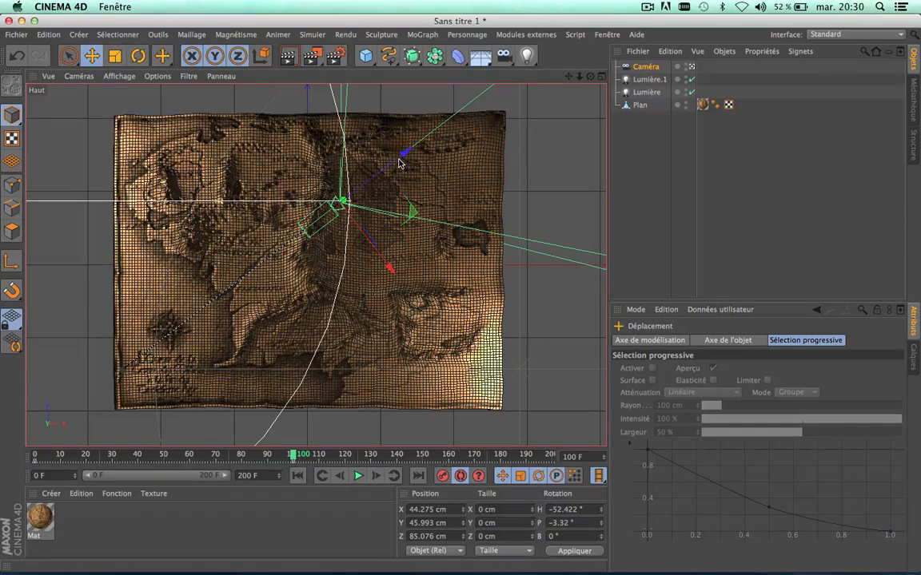
pyautogui.click(602, 77)
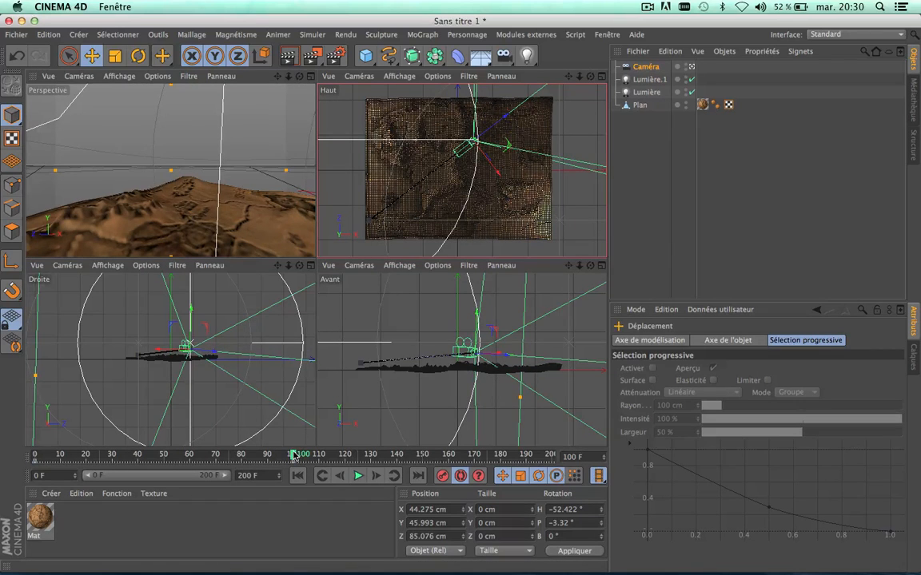
# - At frame 100, push the camera across the map to about X 67 cm, Y 46 cm, Z 55 cm
pyautogui.moveTo(293, 454)
pyautogui.mouseDown()
pyautogui.moveTo(137, 465)
pyautogui.moveTo(219, 468)
pyautogui.moveTo(240, 467)
pyautogui.moveTo(132, 464)
pyautogui.moveTo(286, 474)
pyautogui.mouseUp()
pyautogui.moveTo(501, 178)
pyautogui.mouseDown()
pyautogui.moveTo(493, 170)
pyautogui.moveTo(509, 184)
pyautogui.mouseUp()
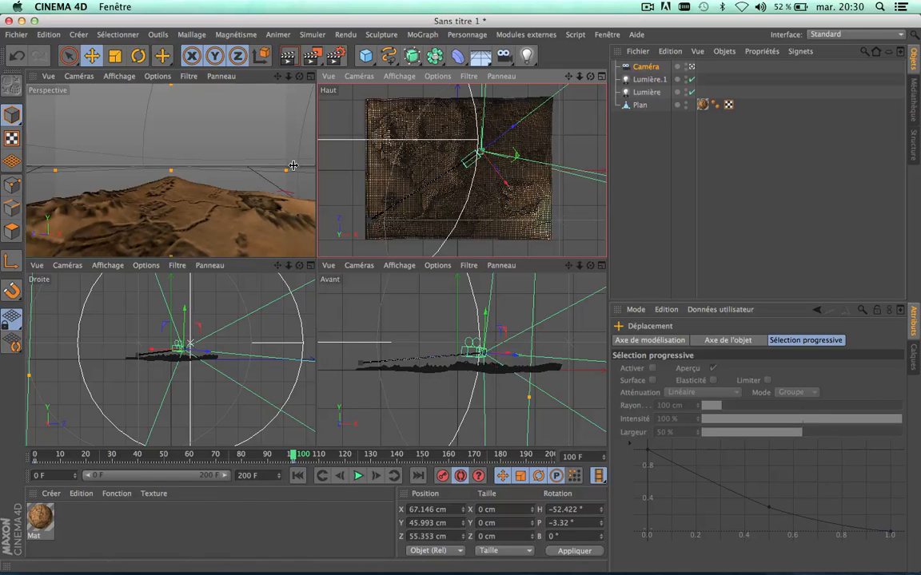
pyautogui.moveTo(296, 456); pyautogui.dragTo(293, 434)
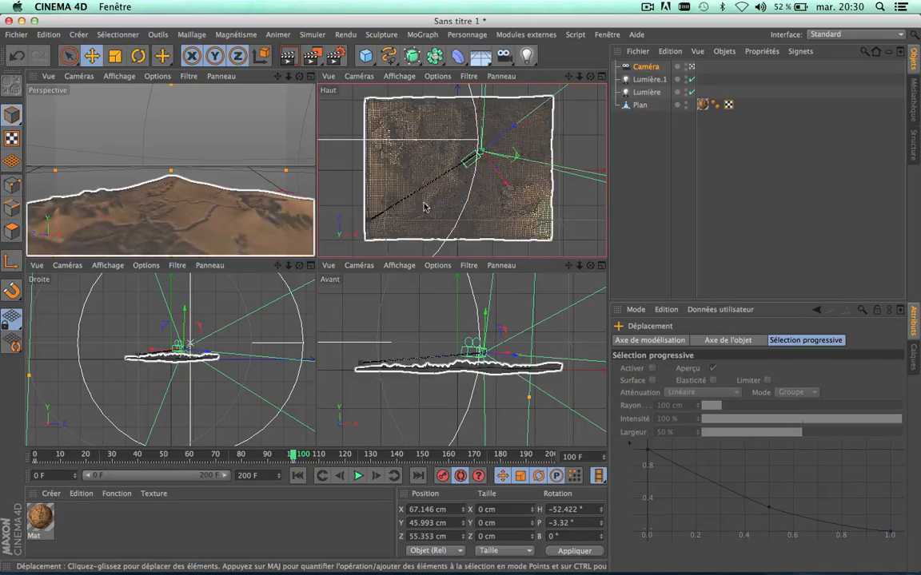
# - At frame 45, move the camera sideways in the top view to about X -69 cm, Z -121 cm, curving the flight path
pyautogui.moveTo(291, 457); pyautogui.dragTo(150, 463)
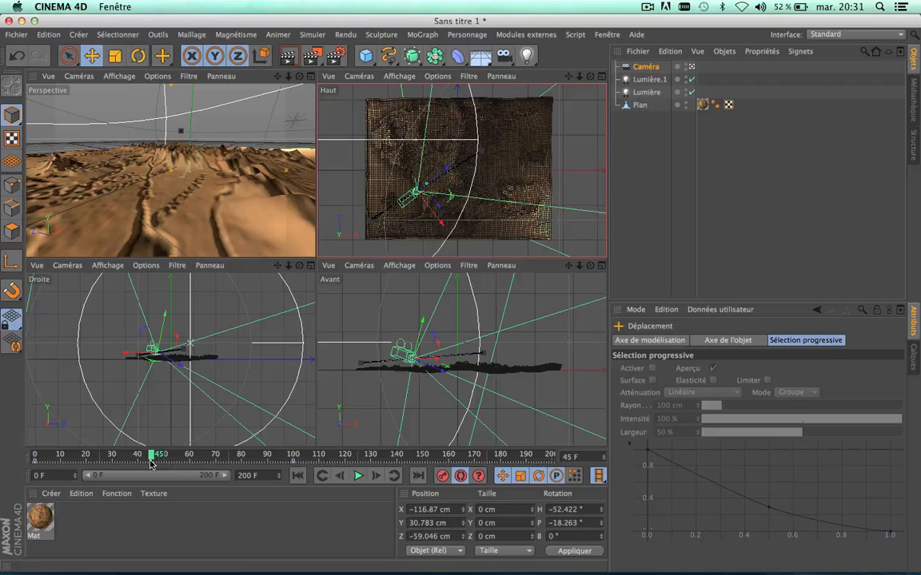
pyautogui.middleClick(524, 138)
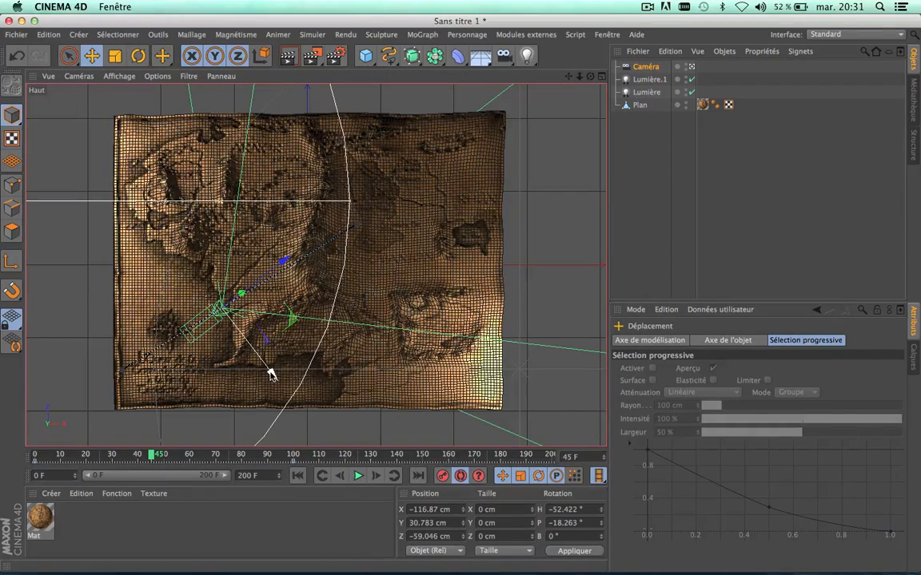
pyautogui.moveTo(270, 374); pyautogui.dragTo(315, 414)
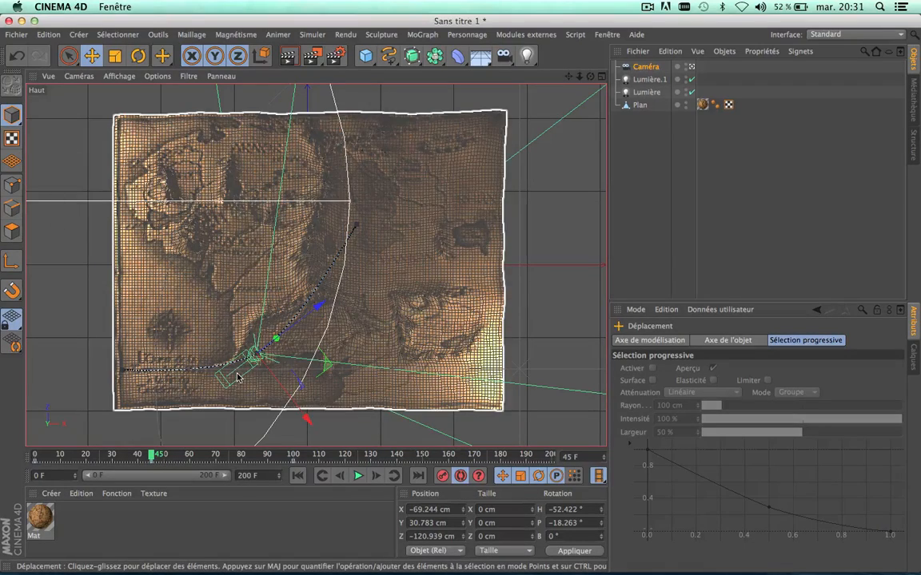
pyautogui.click(601, 76)
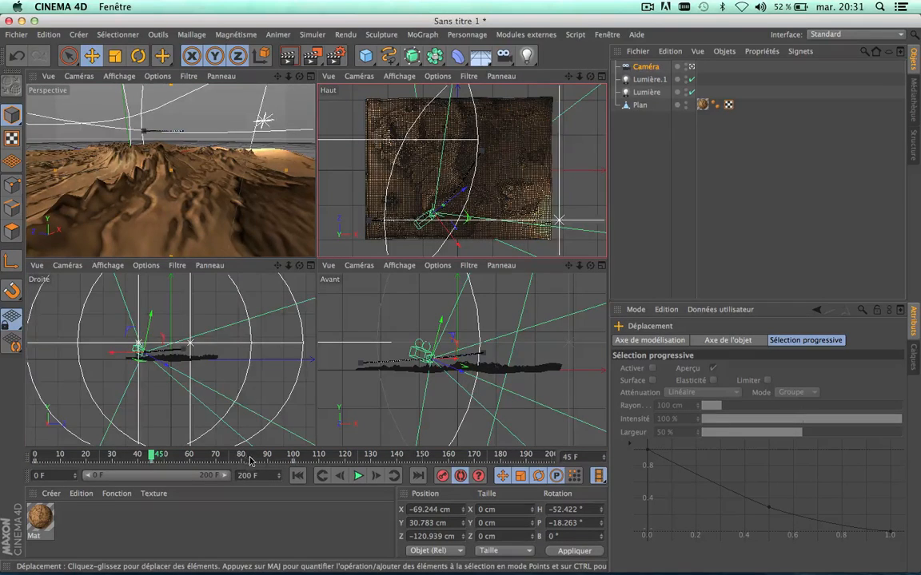
# - At frame 100, rotate the camera to a heading of about -68.2°, a pitch of about -46.8° and a bank of about 1.6°
pyautogui.click(272, 458)
pyautogui.moveTo(274, 461); pyautogui.dragTo(294, 465)
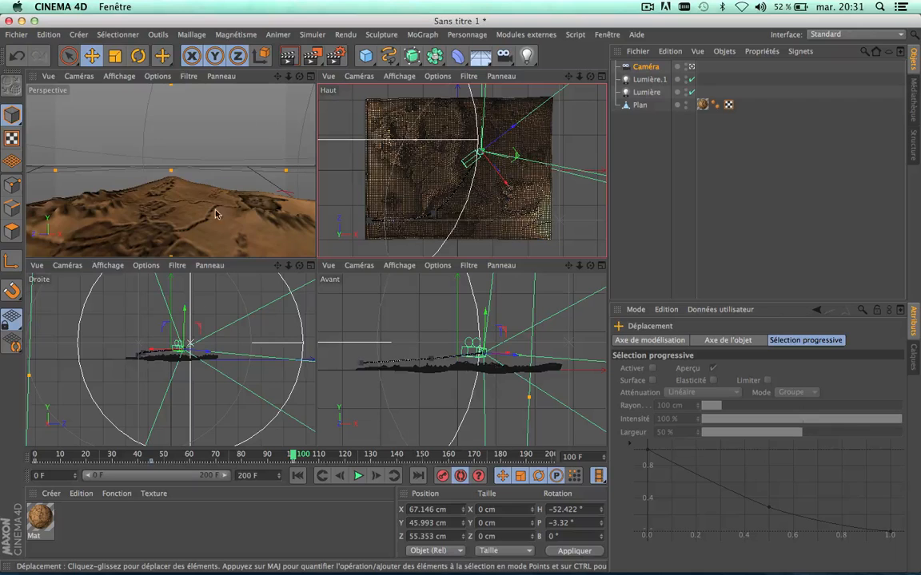
pyautogui.click(413, 123)
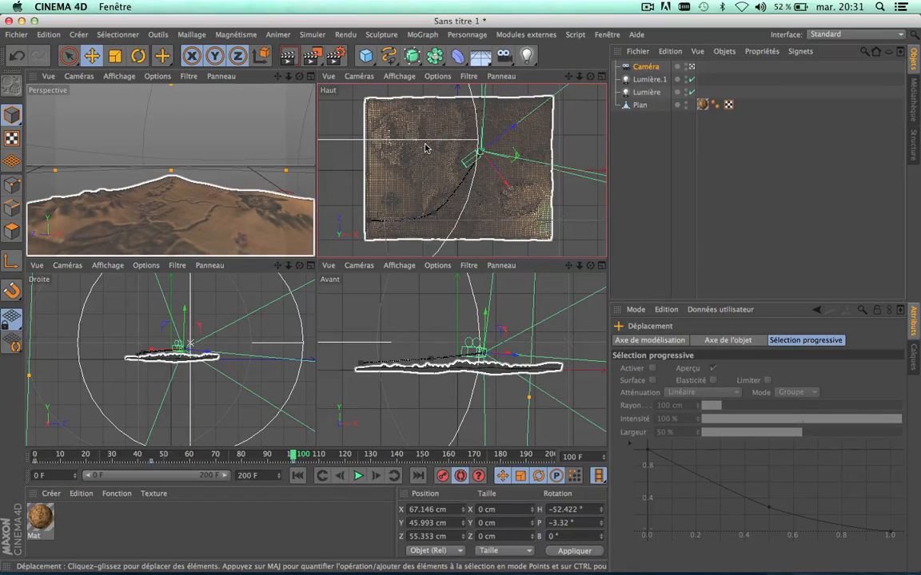
pyautogui.click(138, 56)
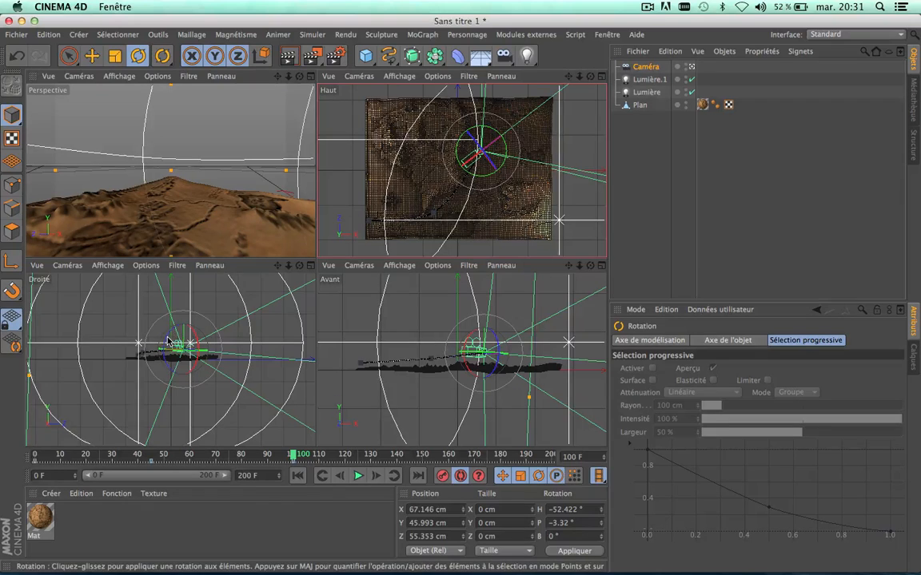
pyautogui.moveTo(168, 341); pyautogui.dragTo(166, 342)
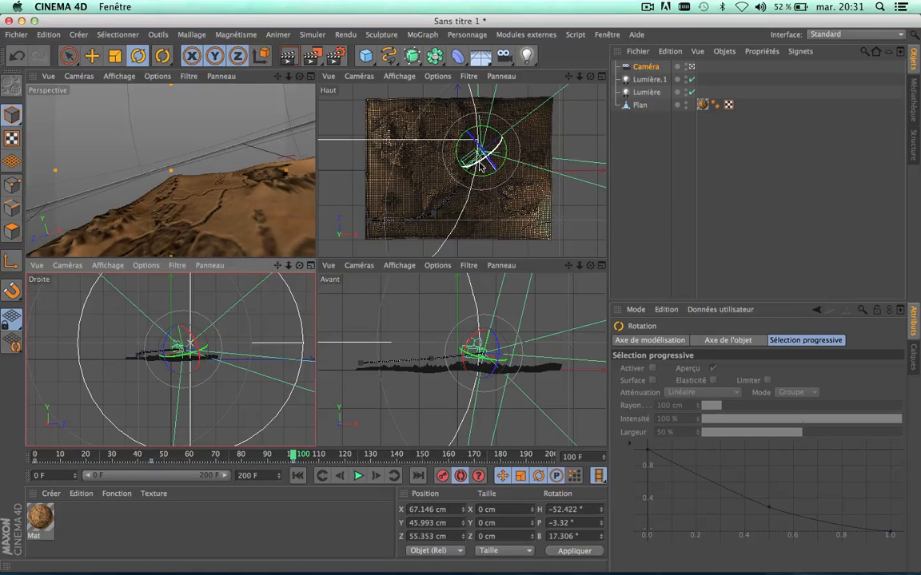
pyautogui.moveTo(480, 166)
pyautogui.mouseDown()
pyautogui.moveTo(500, 155)
pyautogui.moveTo(484, 178)
pyautogui.moveTo(471, 178)
pyautogui.mouseUp()
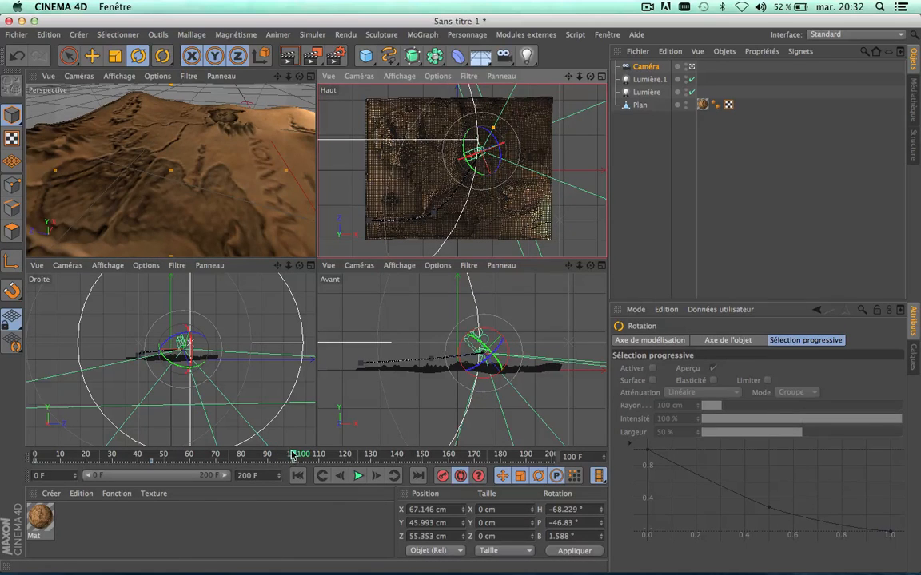
# - At frame 0, roll the camera to a bank of about 16.7° and a pitch of about -23.3°, and review the flight up to frame 100
pyautogui.moveTo(293, 455); pyautogui.dragTo(150, 423)
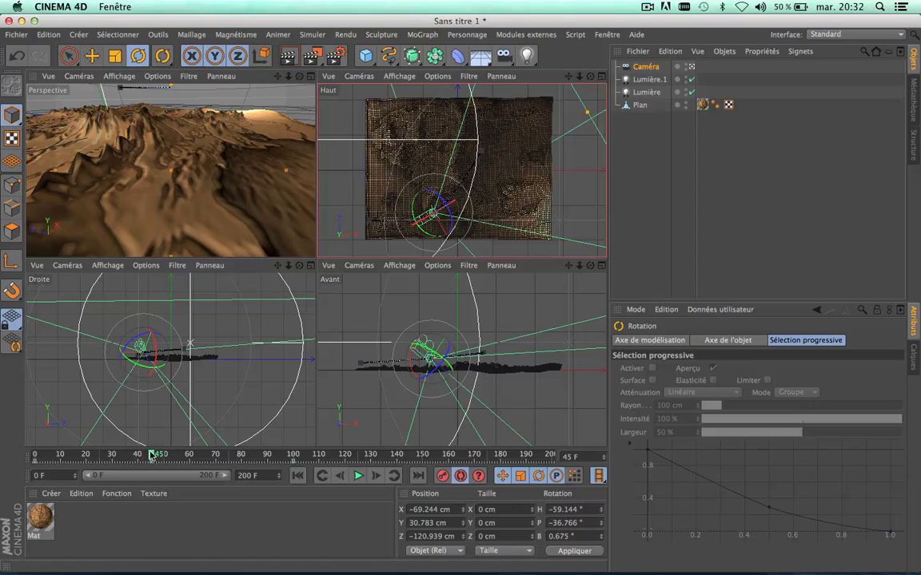
pyautogui.moveTo(151, 453); pyautogui.dragTo(11, 443)
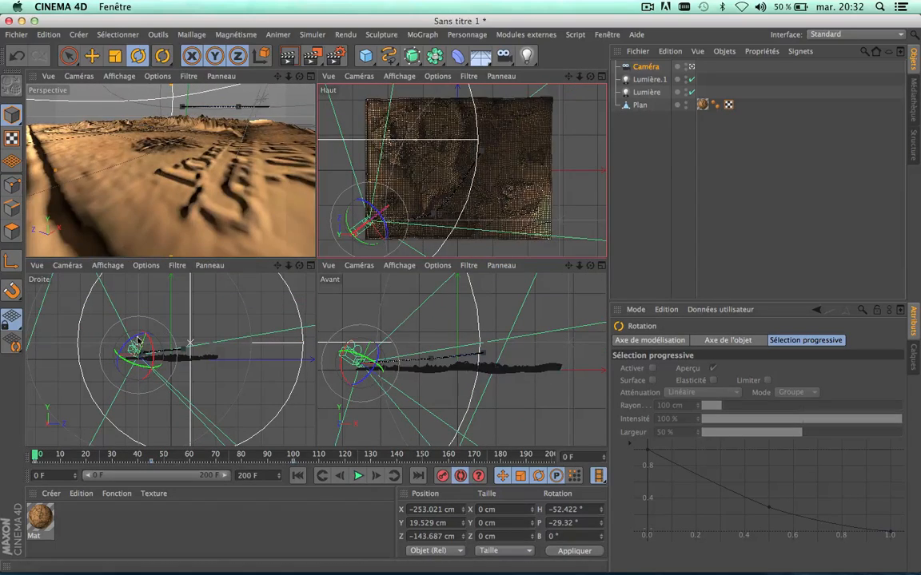
pyautogui.moveTo(153, 350); pyautogui.dragTo(117, 356)
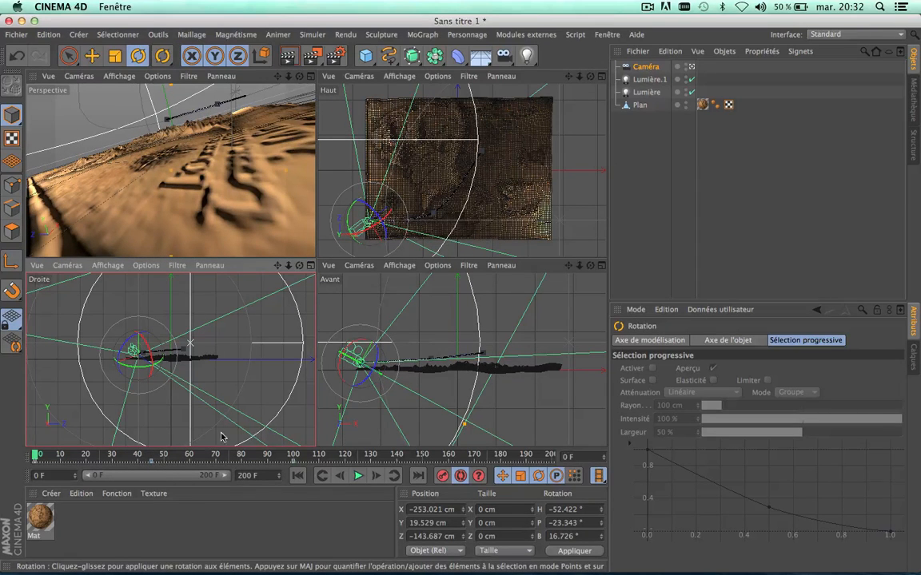
pyautogui.click(152, 455)
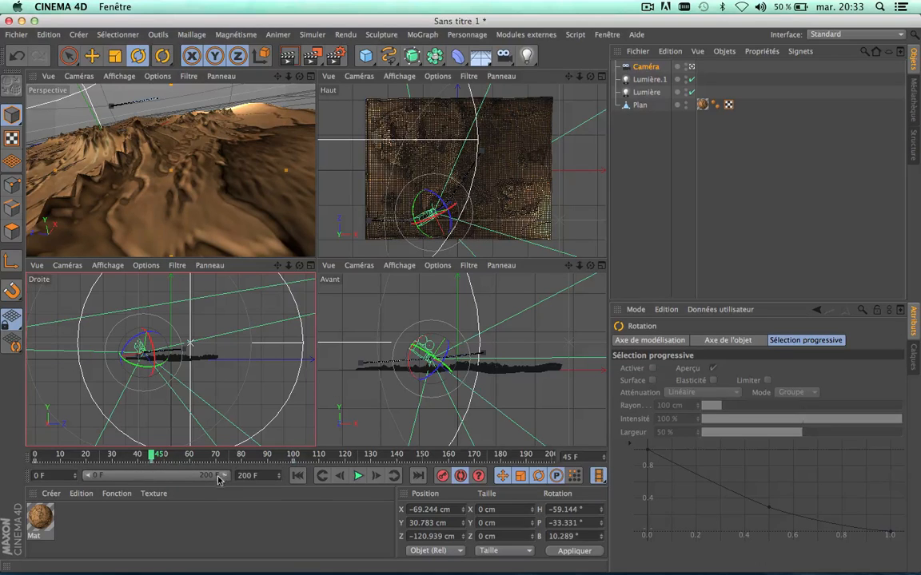
pyautogui.moveTo(218, 480); pyautogui.dragTo(172, 480)
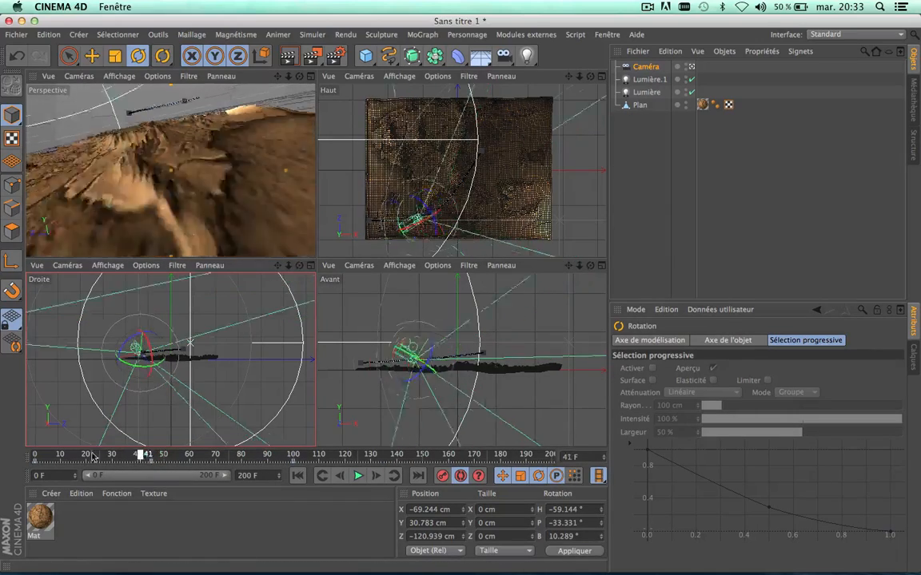
pyautogui.moveTo(92, 457); pyautogui.dragTo(130, 463)
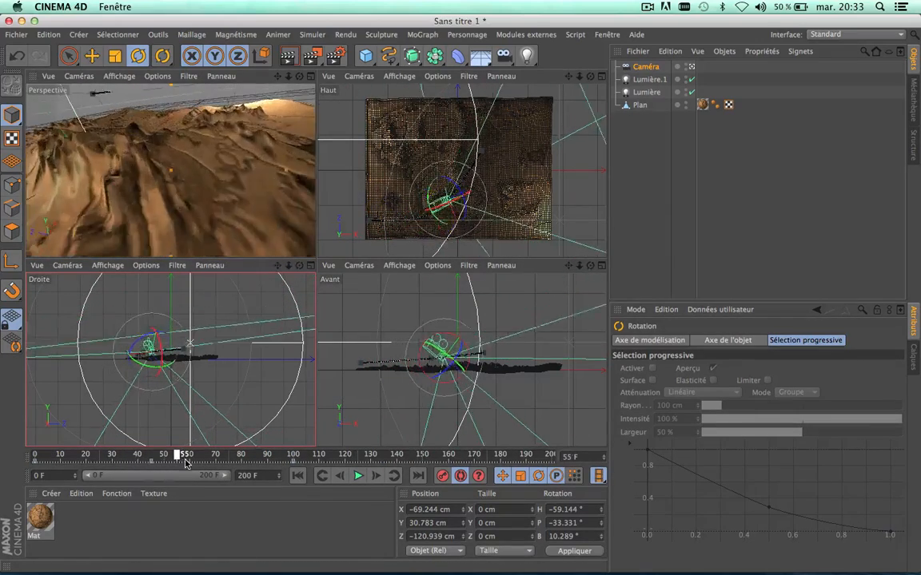
pyautogui.moveTo(237, 463); pyautogui.dragTo(294, 448)
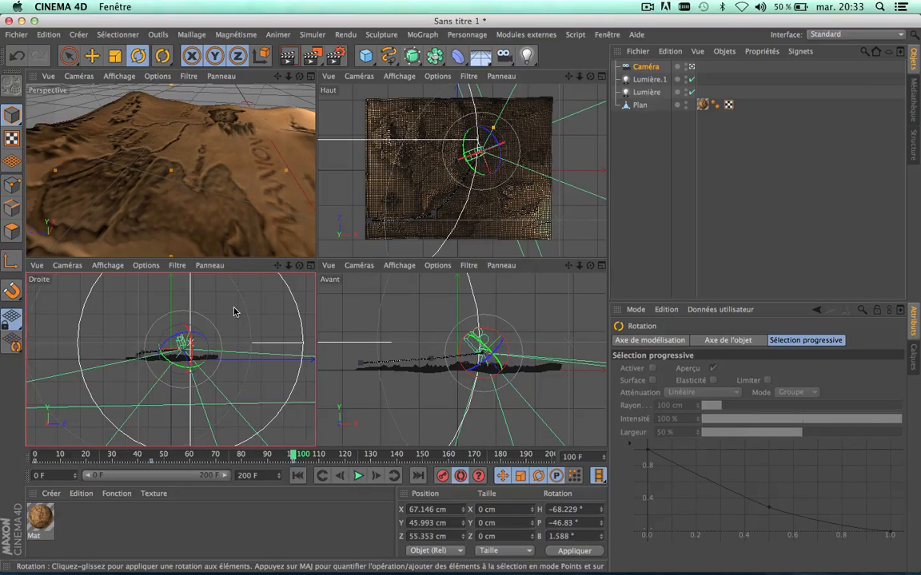
# - Shorten the preview range to 82 frames and, at frame 45, lower the camera to about X -75 cm, Y 23 cm, Z -122 cm
pyautogui.click(92, 56)
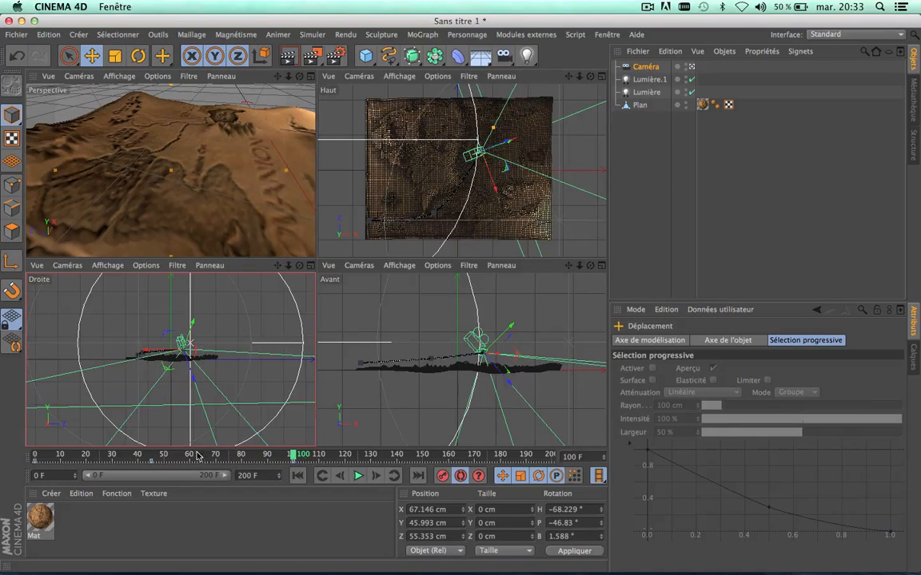
pyautogui.moveTo(198, 455); pyautogui.dragTo(152, 457)
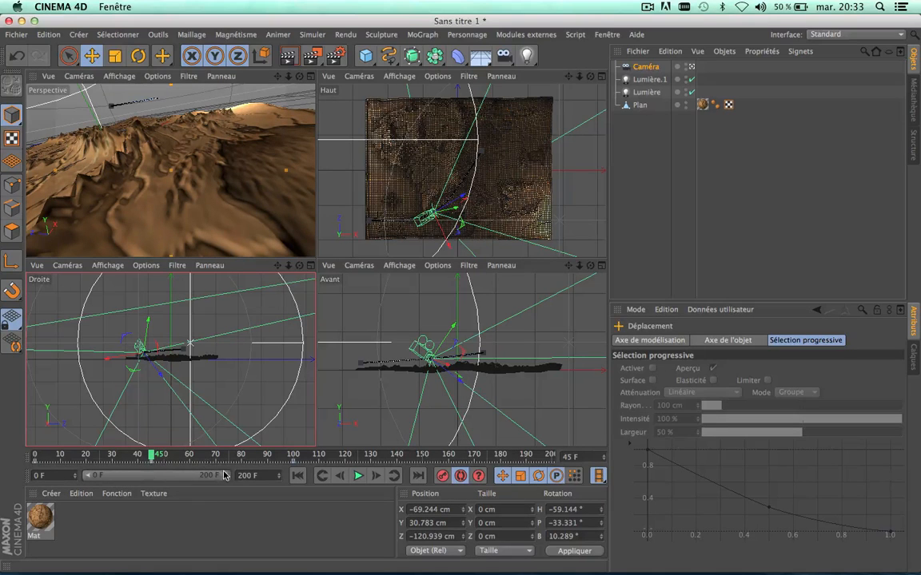
pyautogui.moveTo(225, 476); pyautogui.dragTo(149, 482)
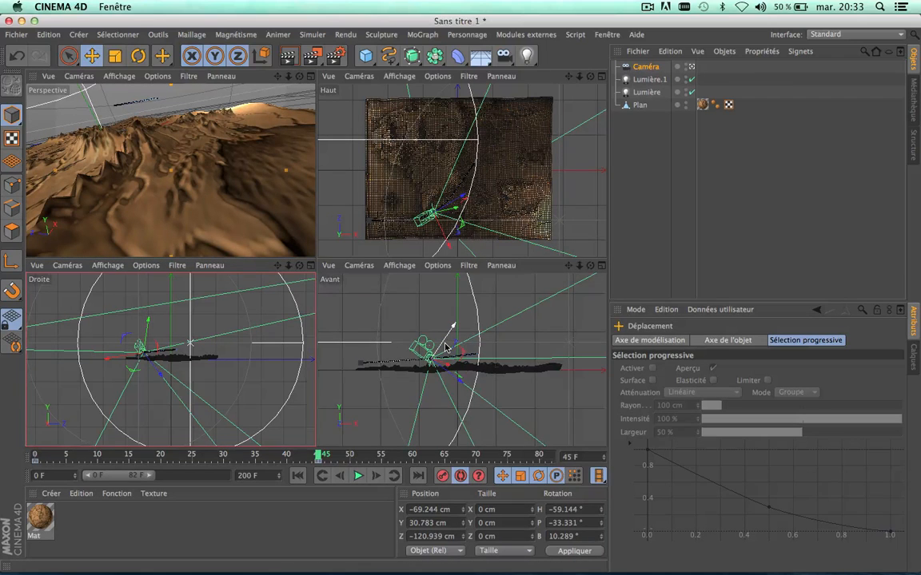
pyautogui.scroll(3, 445, 347)
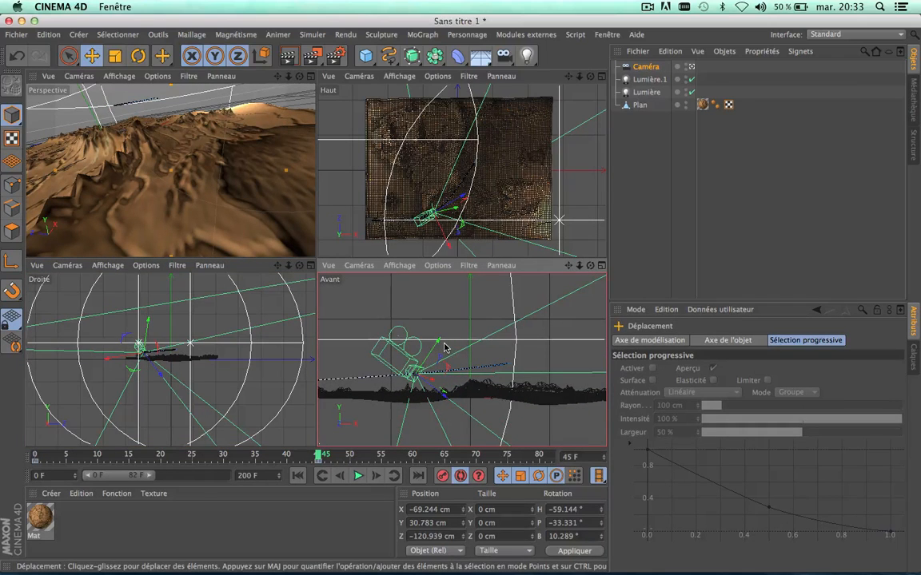
pyautogui.moveTo(445, 348); pyautogui.dragTo(427, 360)
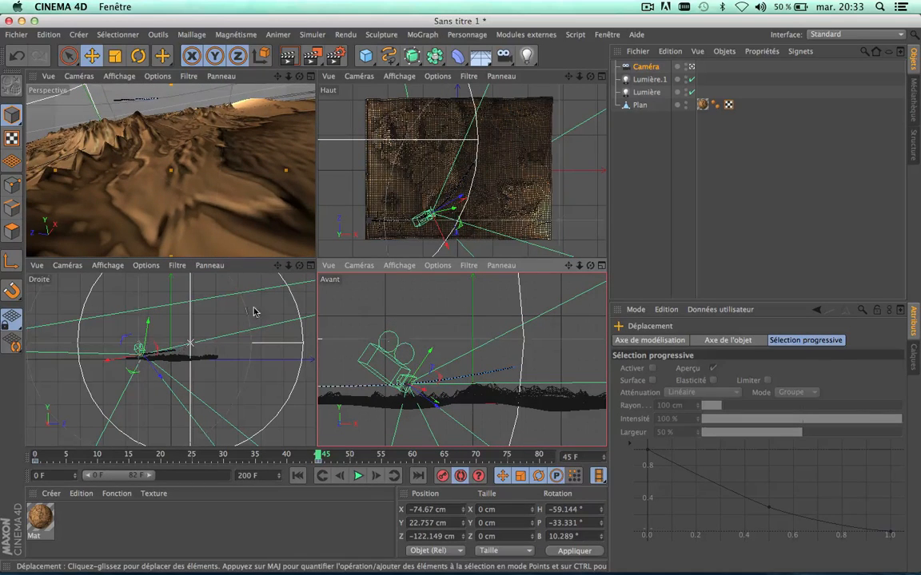
# - Rotate the frame 45 camera to about heading -62.9°, pitch -12.9° and bank 8.8°, and check the motion after that frame
pyautogui.click(138, 56)
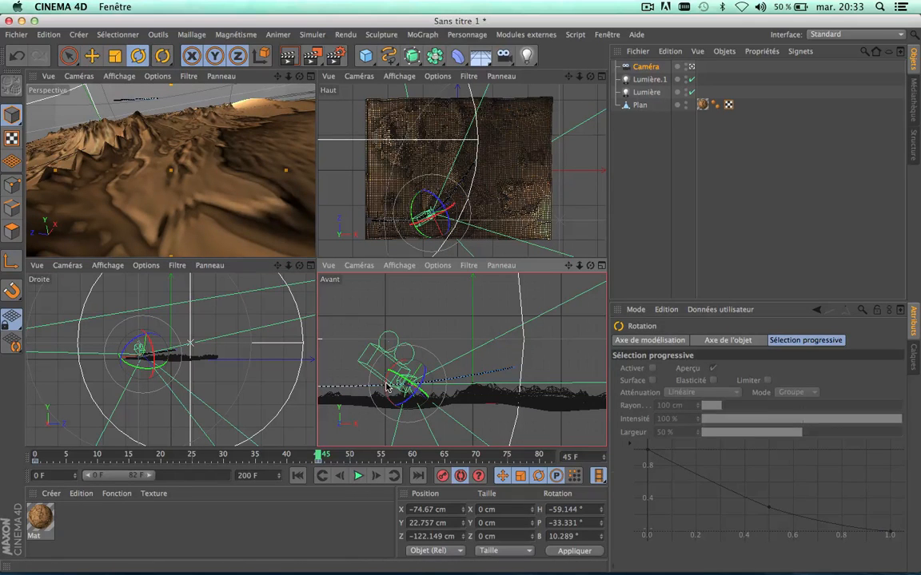
pyautogui.moveTo(386, 387); pyautogui.dragTo(386, 395)
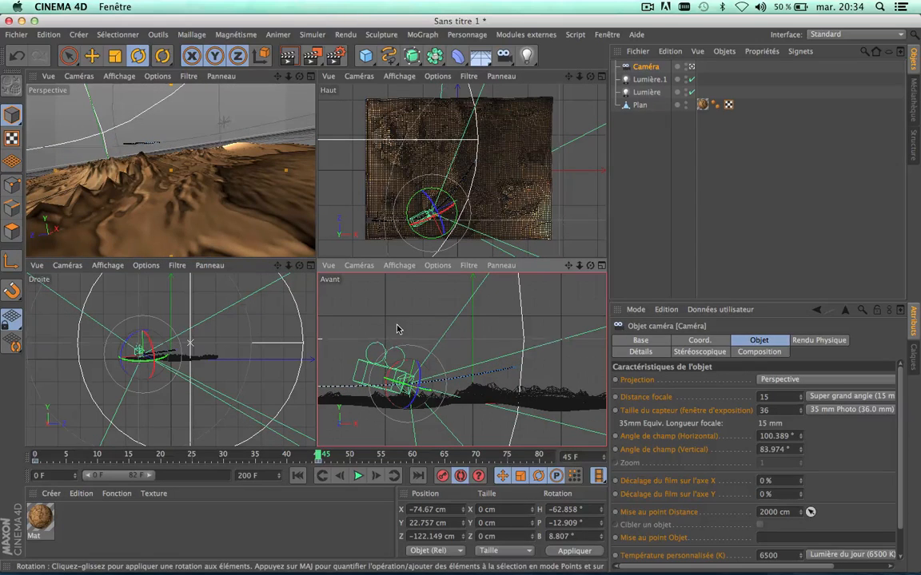
pyautogui.moveTo(287, 455); pyautogui.dragTo(365, 483)
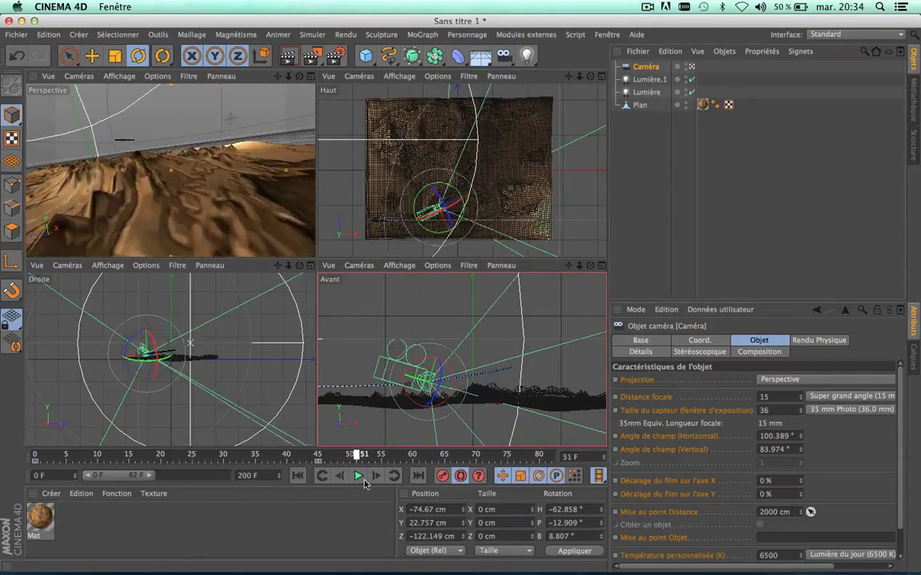
pyautogui.moveTo(428, 480); pyautogui.dragTo(449, 477)
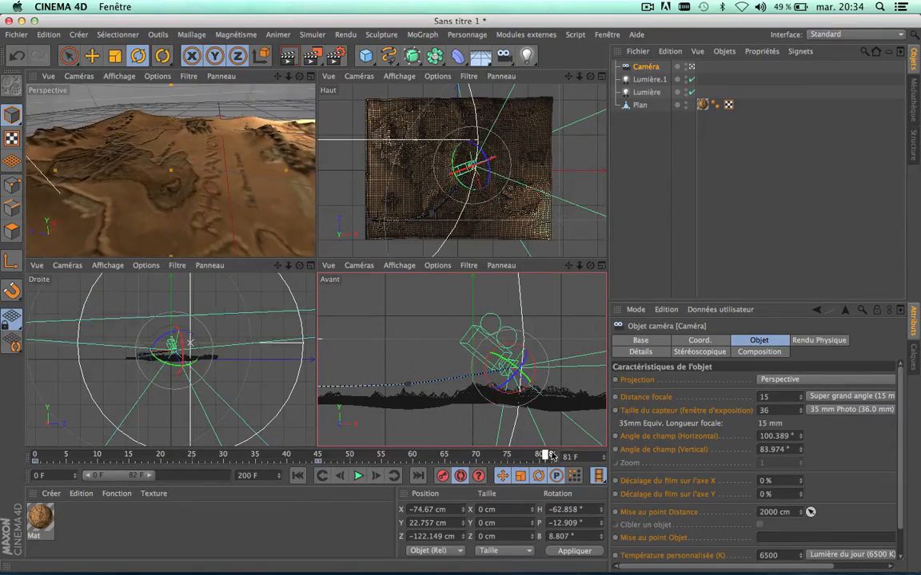
pyautogui.moveTo(617, 448); pyautogui.dragTo(501, 458)
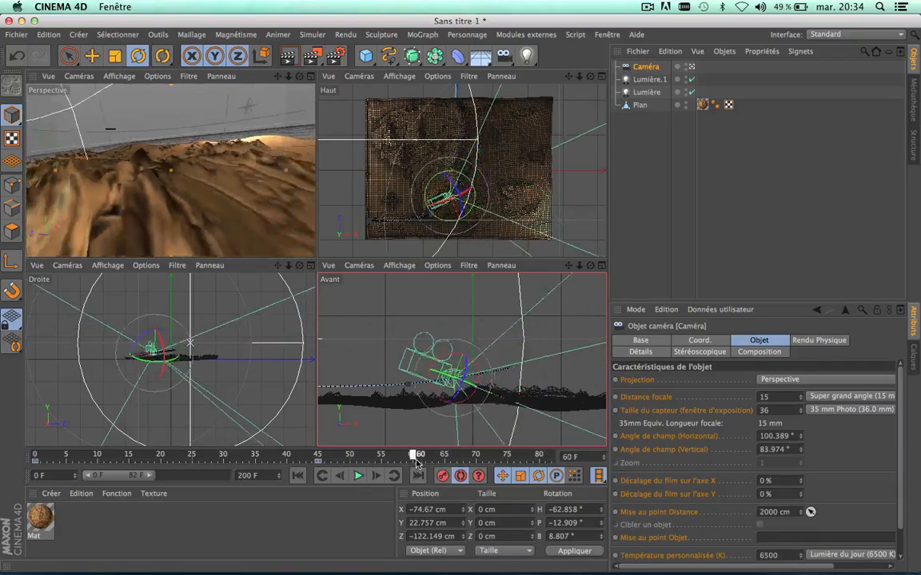
pyautogui.moveTo(555, 471); pyautogui.dragTo(393, 483)
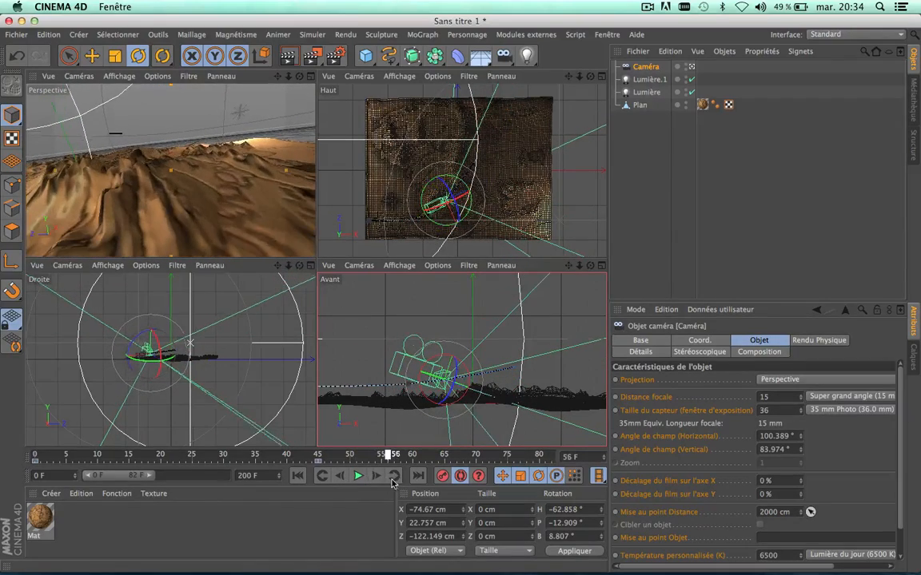
# - Extend the preview range back to 200 frames and, at frame 100, tilt the camera up to a pitch of about -43°
pyautogui.moveTo(157, 476); pyautogui.dragTo(237, 479)
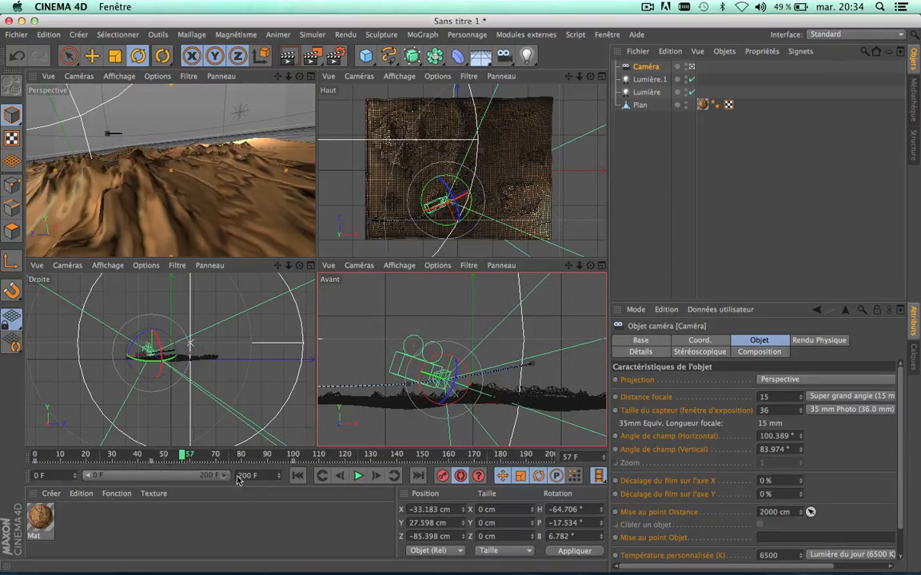
pyautogui.moveTo(183, 454); pyautogui.dragTo(309, 456)
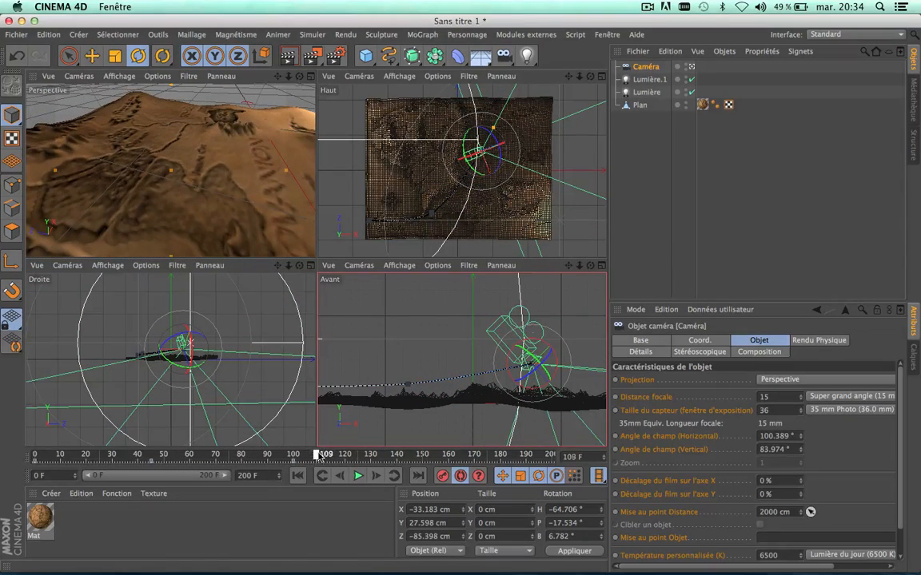
pyautogui.click(288, 456)
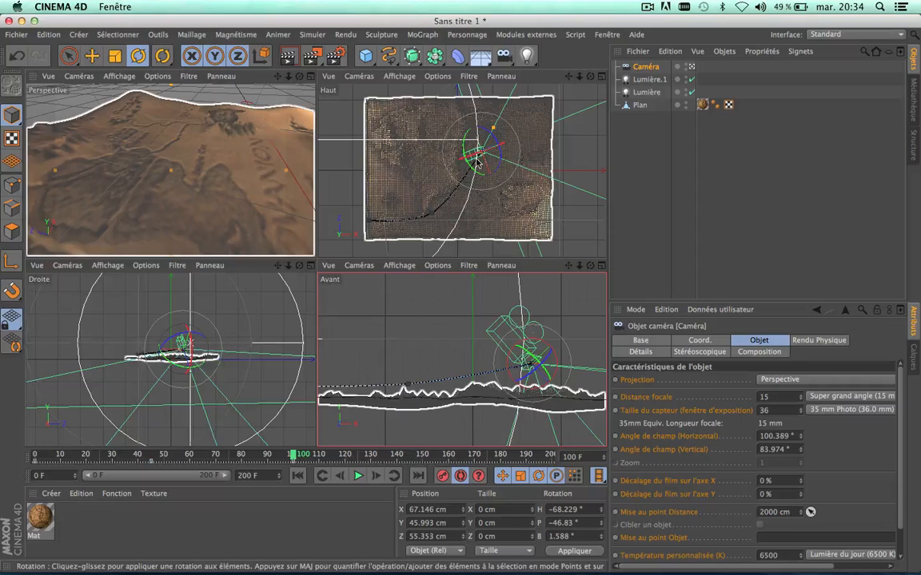
pyautogui.moveTo(491, 153)
pyautogui.mouseDown()
pyautogui.moveTo(444, 161)
pyautogui.moveTo(490, 153)
pyautogui.moveTo(482, 146)
pyautogui.moveTo(497, 157)
pyautogui.moveTo(487, 170)
pyautogui.mouseUp()
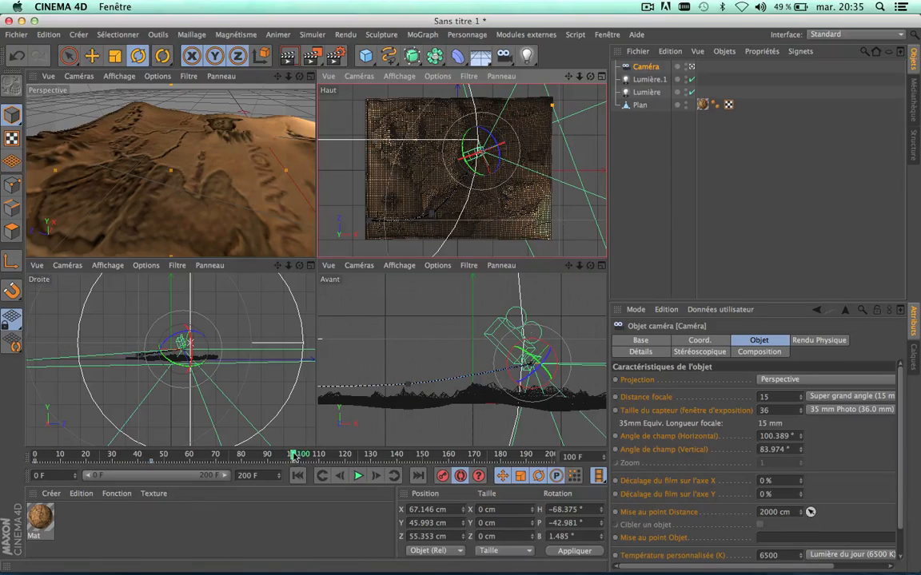
# - At frame 150, move the camera to about X 103 cm, Y 44 cm, Z -40 cm
pyautogui.click(324, 458)
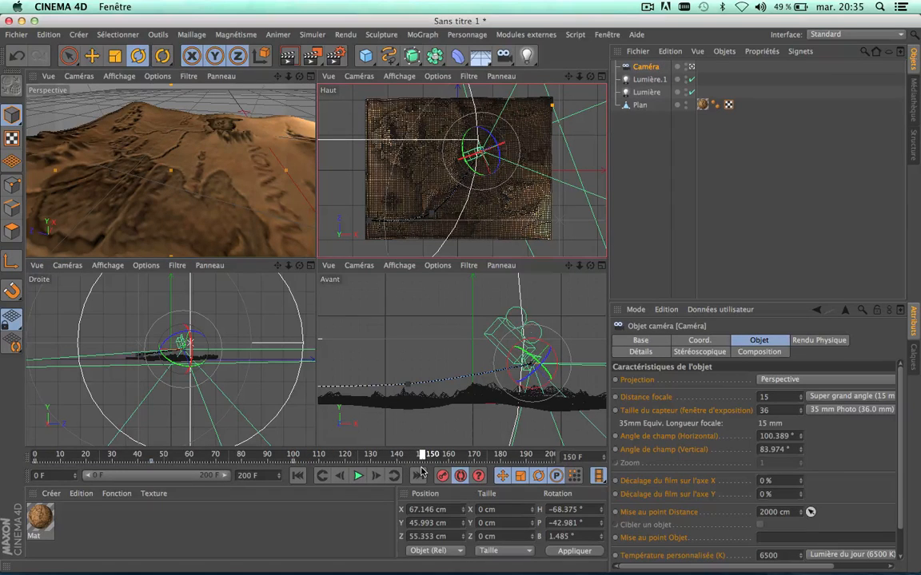
pyautogui.click(601, 76)
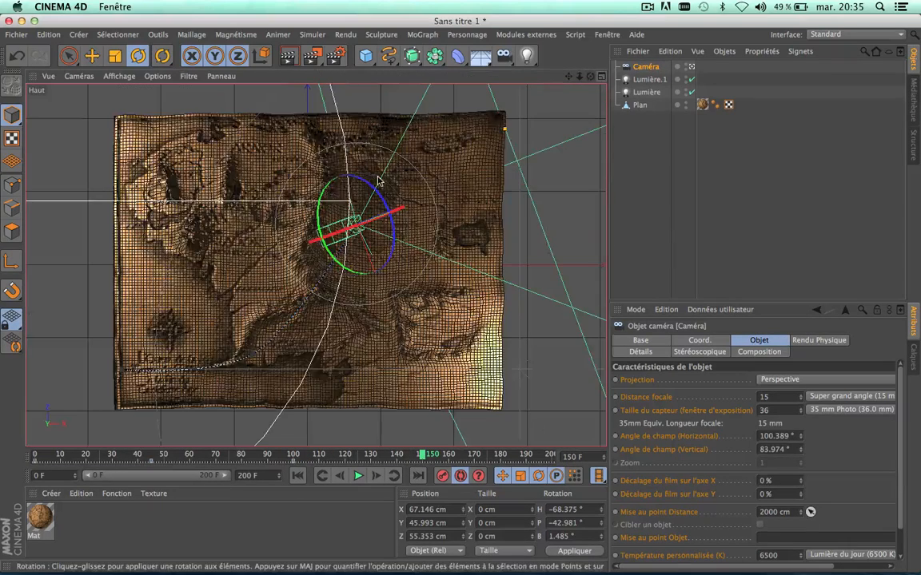
pyautogui.click(93, 56)
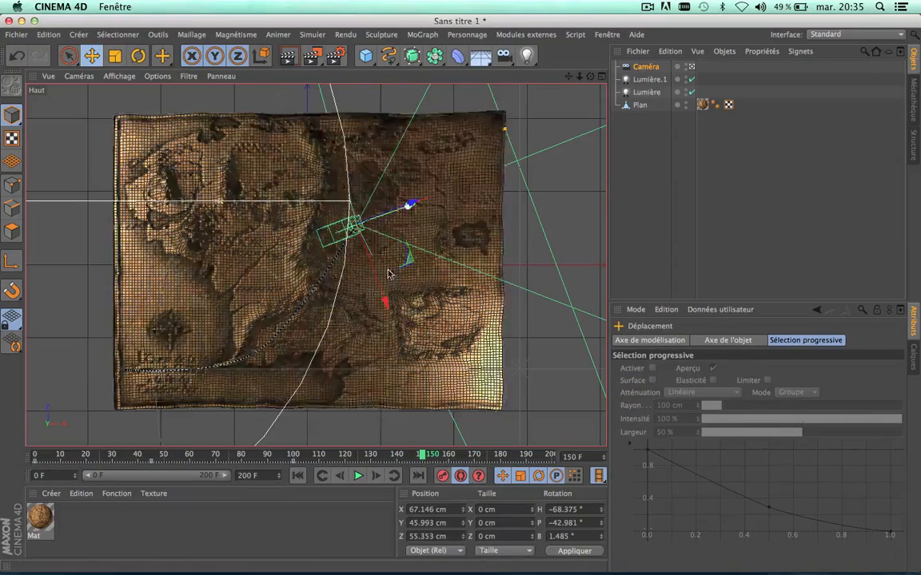
pyautogui.moveTo(390, 305); pyautogui.dragTo(399, 339)
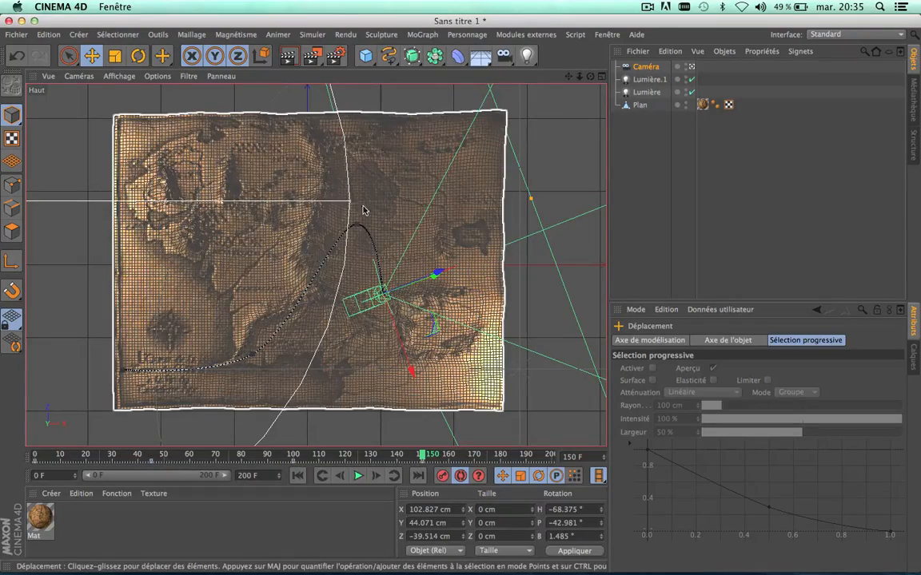
# - Rotate the frame 150 camera to about heading -108.1°, pitch -7.6° and bank 2°
pyautogui.click(138, 55)
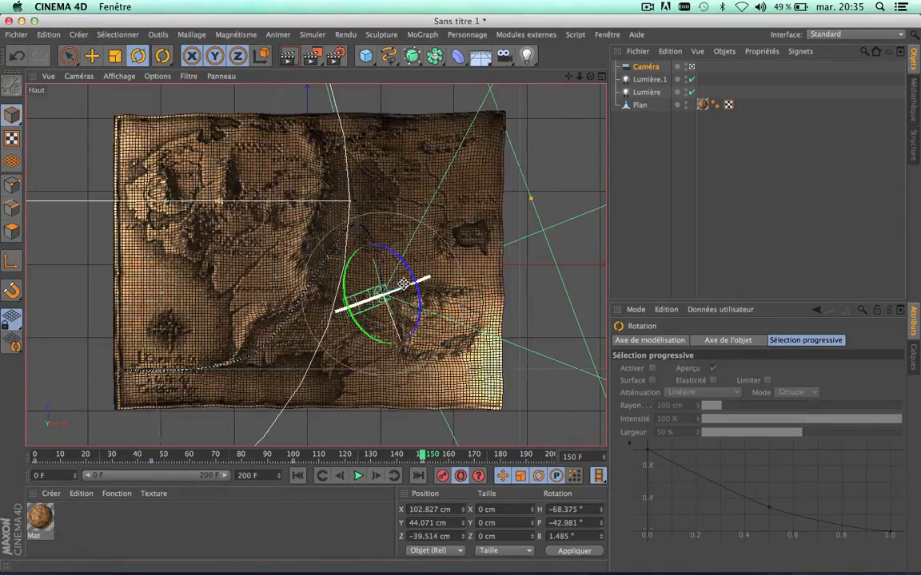
pyautogui.click(602, 77)
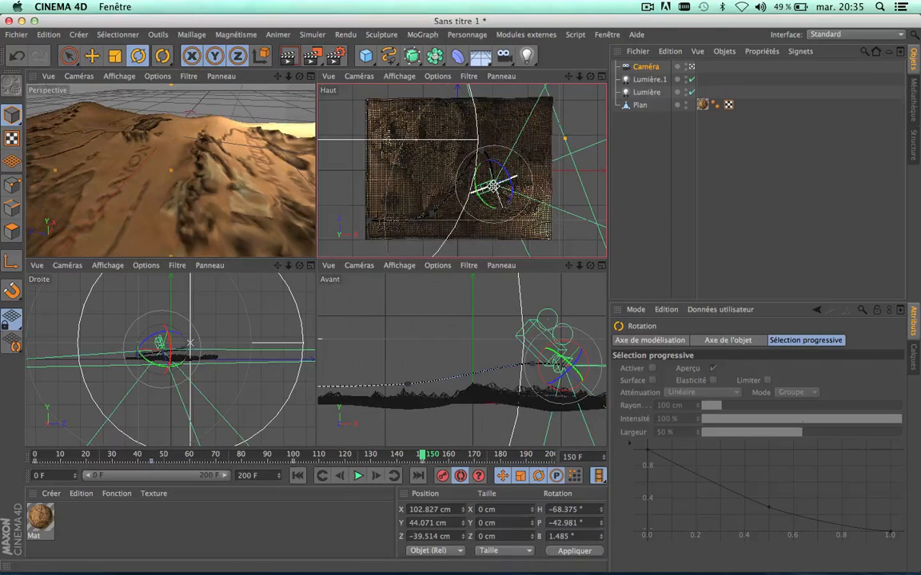
pyautogui.moveTo(489, 194); pyautogui.dragTo(455, 233)
# - Move the frame 150 camera to about X 86 cm, Y 18 cm, Z -33 cm and rotate it to a pitch of about -36°
pyautogui.click(93, 56)
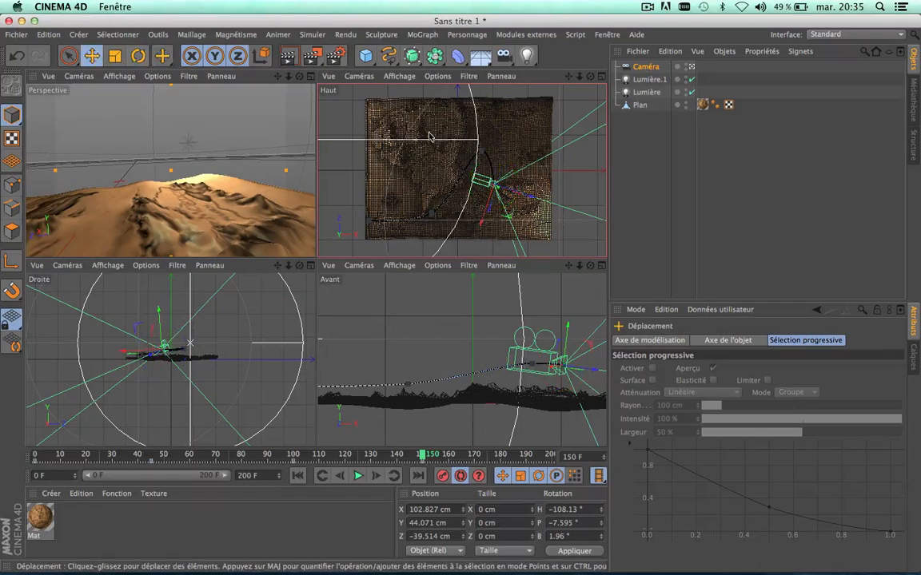
pyautogui.moveTo(558, 320); pyautogui.dragTo(555, 352)
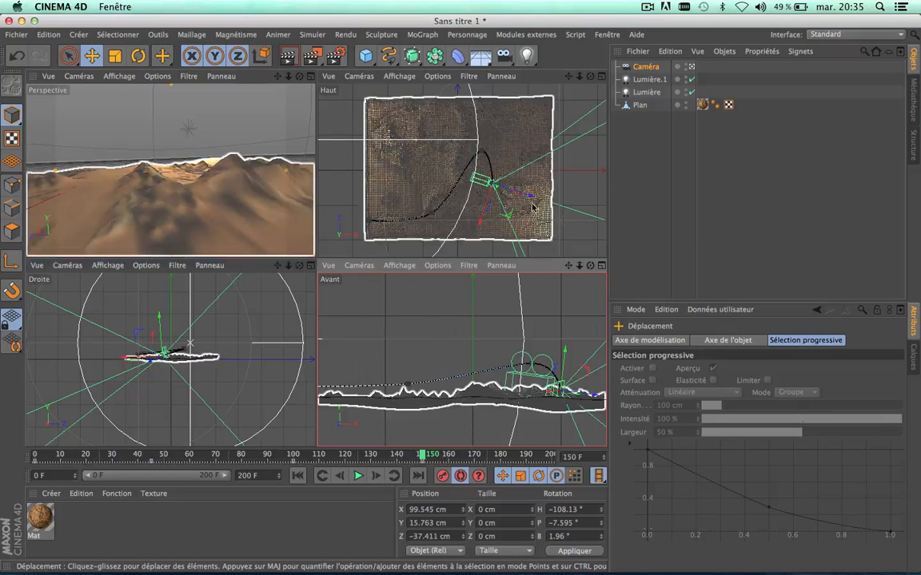
pyautogui.moveTo(533, 207); pyautogui.dragTo(525, 202)
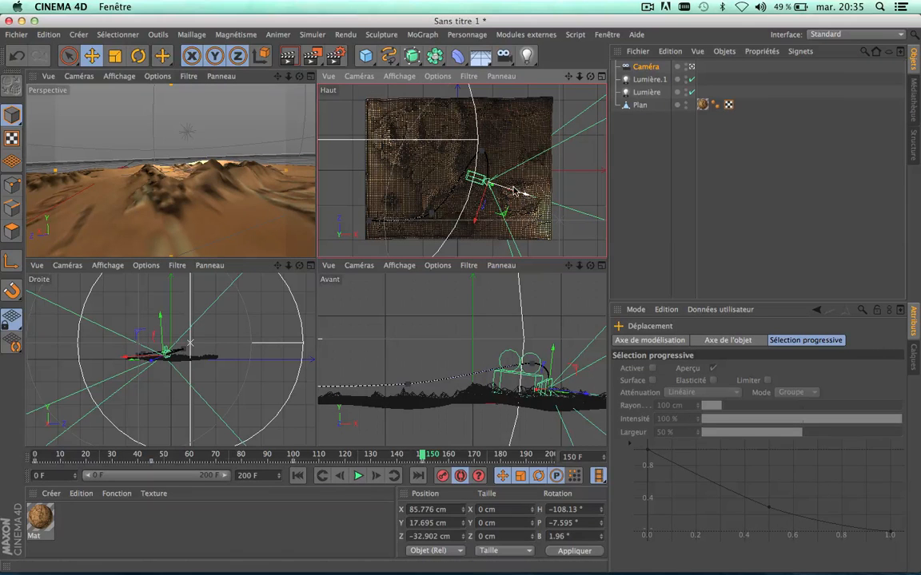
pyautogui.click(139, 56)
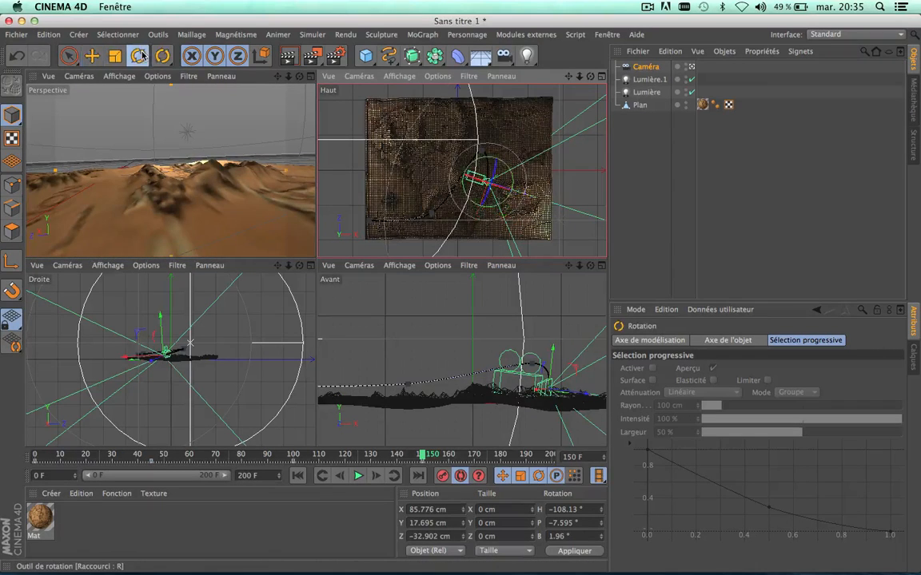
pyautogui.moveTo(475, 176); pyautogui.dragTo(521, 198)
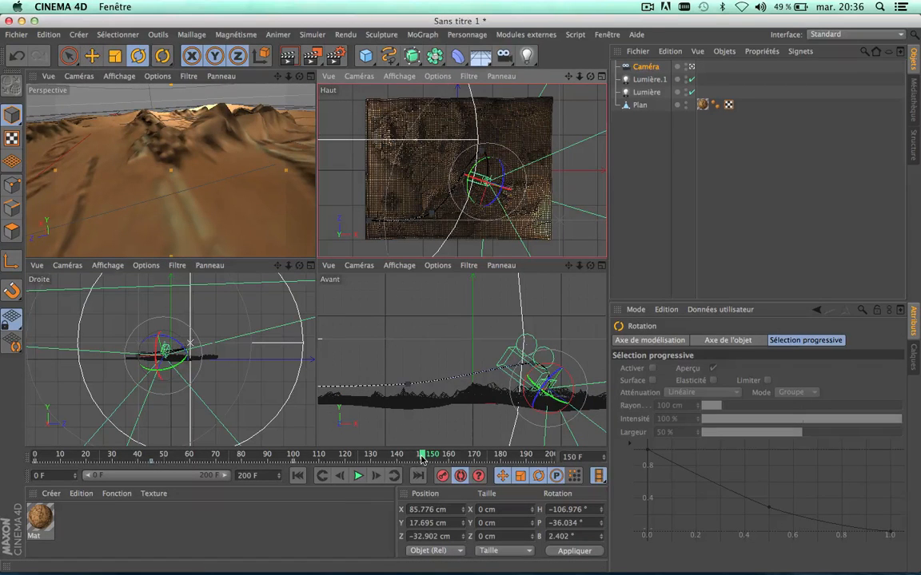
# - At frame 200, try flying the camera forward through its own view to about X 208 cm, Y 8 cm, Z -78 cm
pyautogui.moveTo(422, 456); pyautogui.dragTo(476, 457)
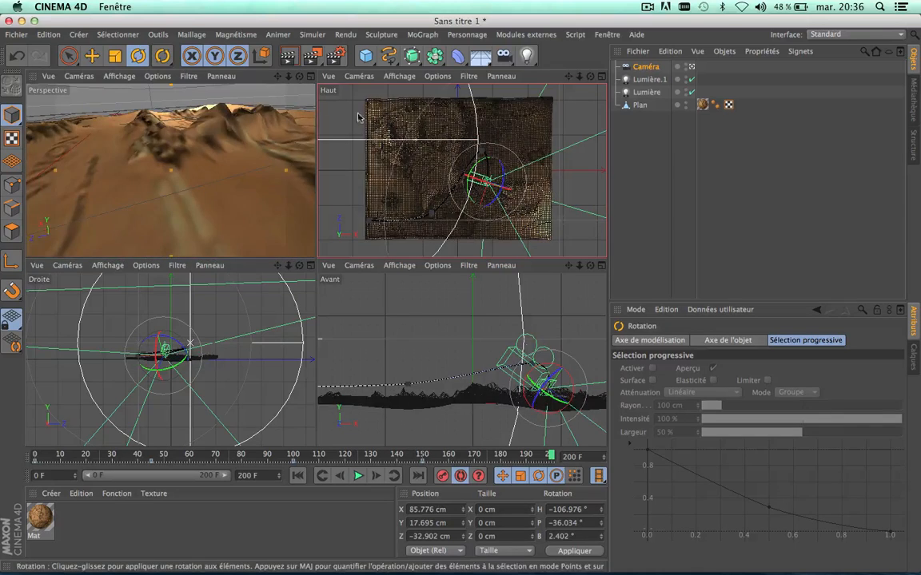
pyautogui.click(312, 78)
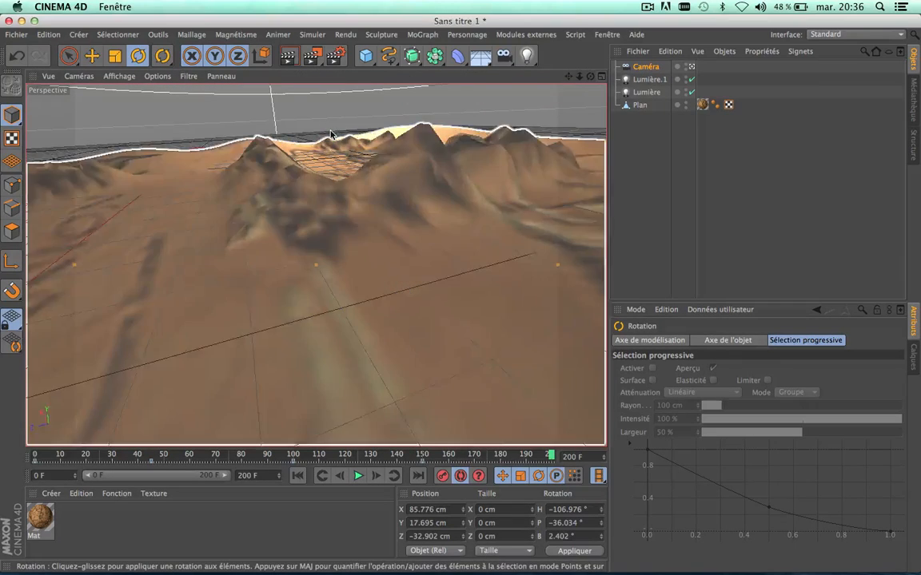
pyautogui.scroll(5, 331, 134)
pyautogui.scroll(5, 331, 133)
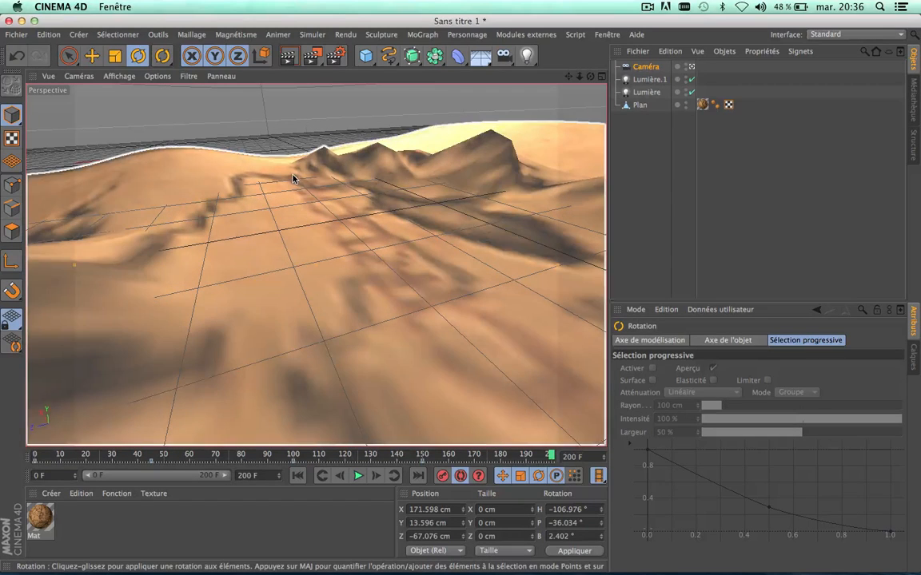
pyautogui.keyDown('alt'); pyautogui.moveTo(293, 179); pyautogui.dragTo(423, 137, button='middle'); pyautogui.keyUp('alt')
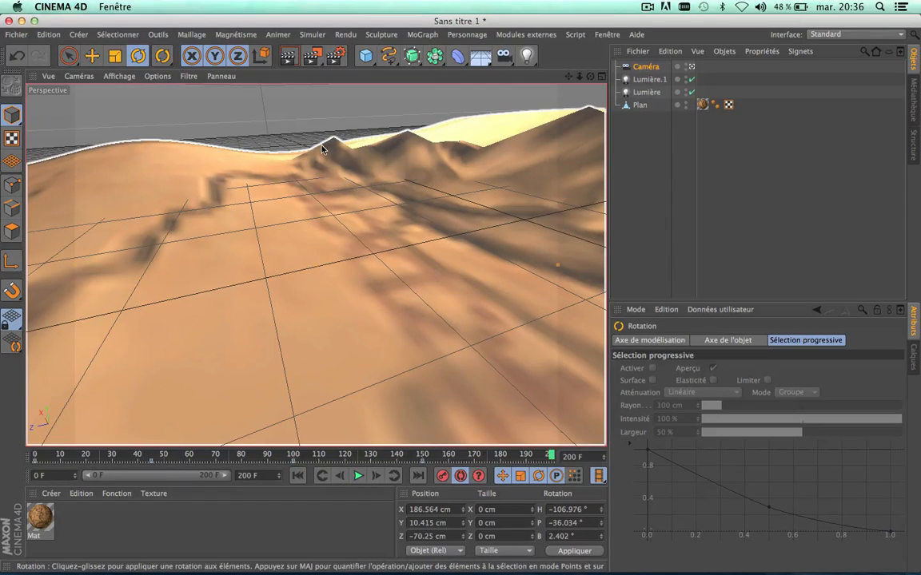
pyautogui.keyDown('alt'); pyautogui.moveTo(322, 150); pyautogui.dragTo(608, 72, button='middle'); pyautogui.keyUp('alt')
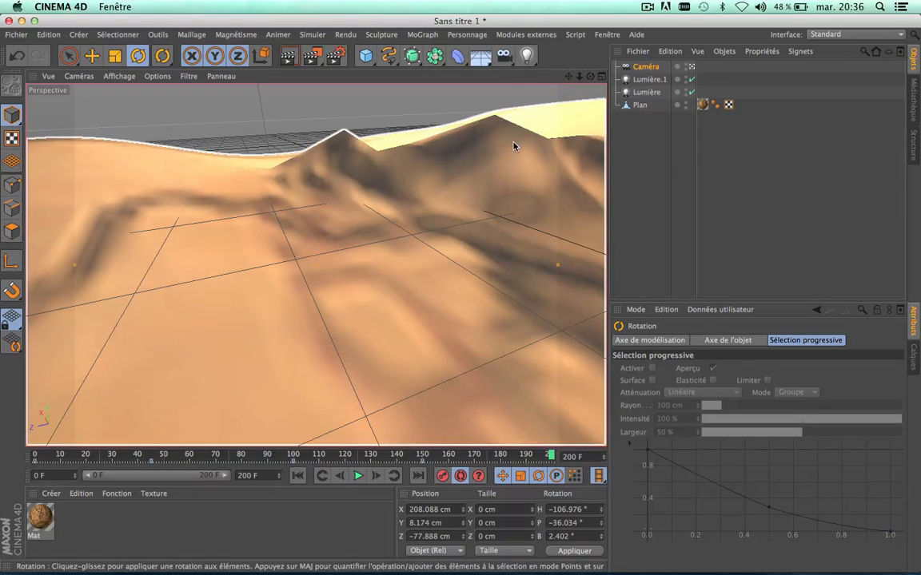
pyautogui.click(603, 75)
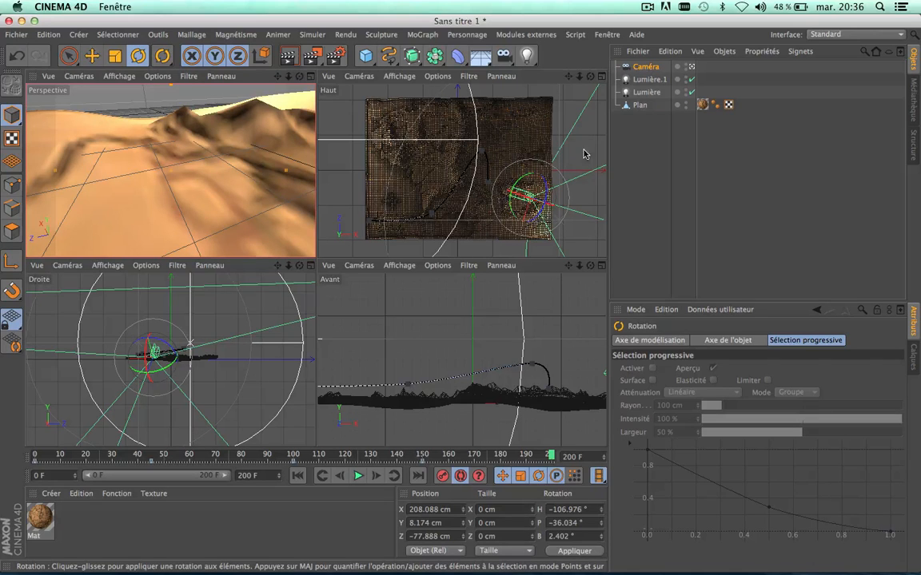
# - Check the end of the camera path from above, return to frame 200 and undo the last camera change
pyautogui.click(602, 77)
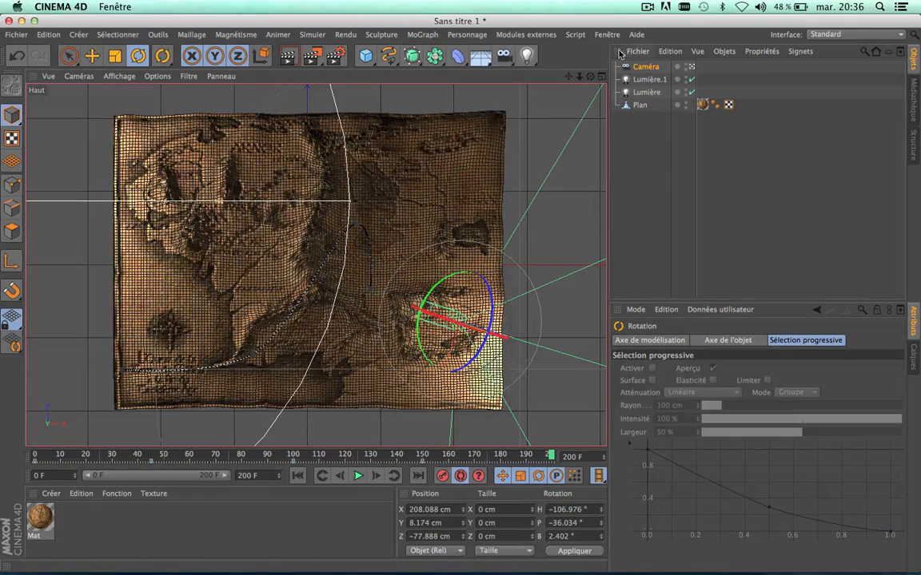
pyautogui.click(600, 77)
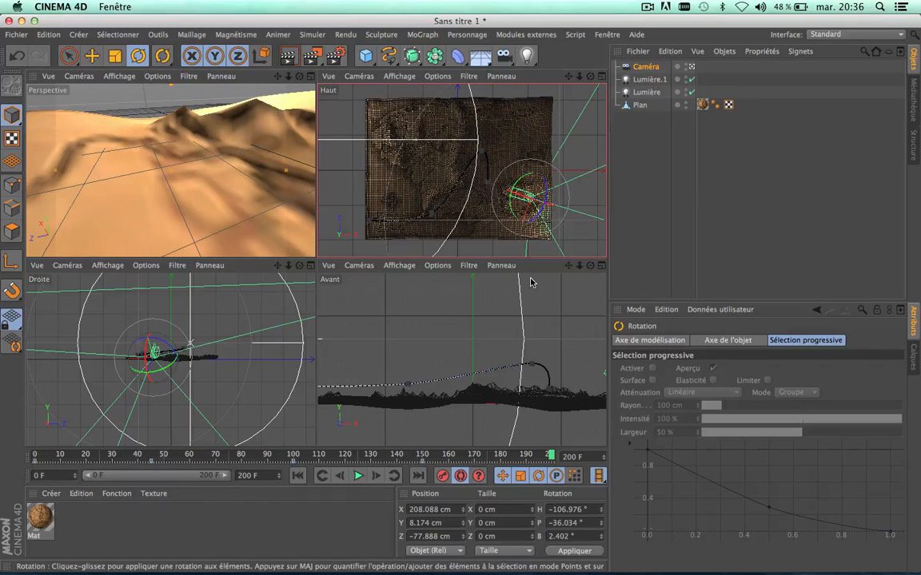
pyautogui.moveTo(525, 195); pyautogui.dragTo(518, 214)
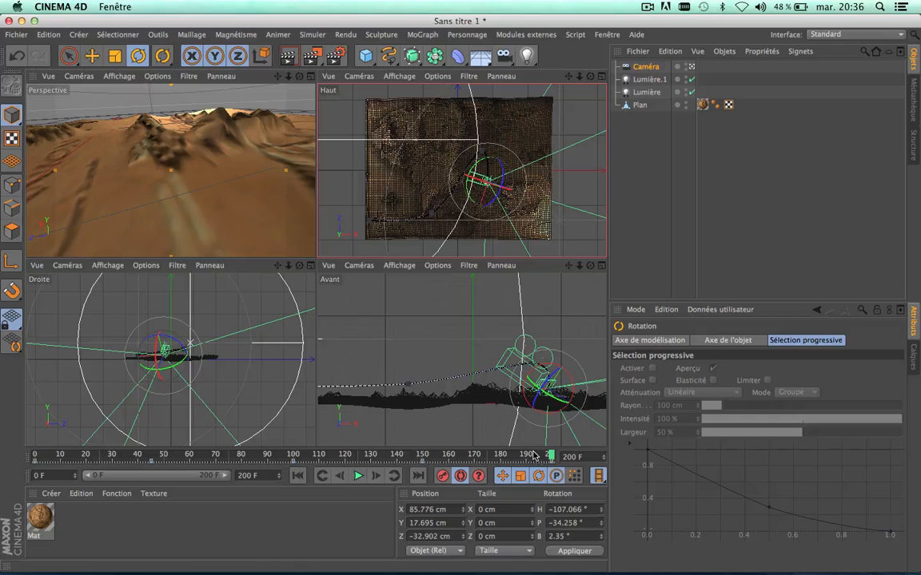
pyautogui.moveTo(550, 457)
pyautogui.mouseDown()
pyautogui.moveTo(323, 456)
pyautogui.moveTo(407, 458)
pyautogui.moveTo(457, 475)
pyautogui.moveTo(560, 476)
pyautogui.moveTo(527, 475)
pyautogui.moveTo(543, 473)
pyautogui.moveTo(509, 453)
pyautogui.moveTo(248, 456)
pyautogui.moveTo(549, 467)
pyautogui.mouseUp()
pyautogui.press('super+z')
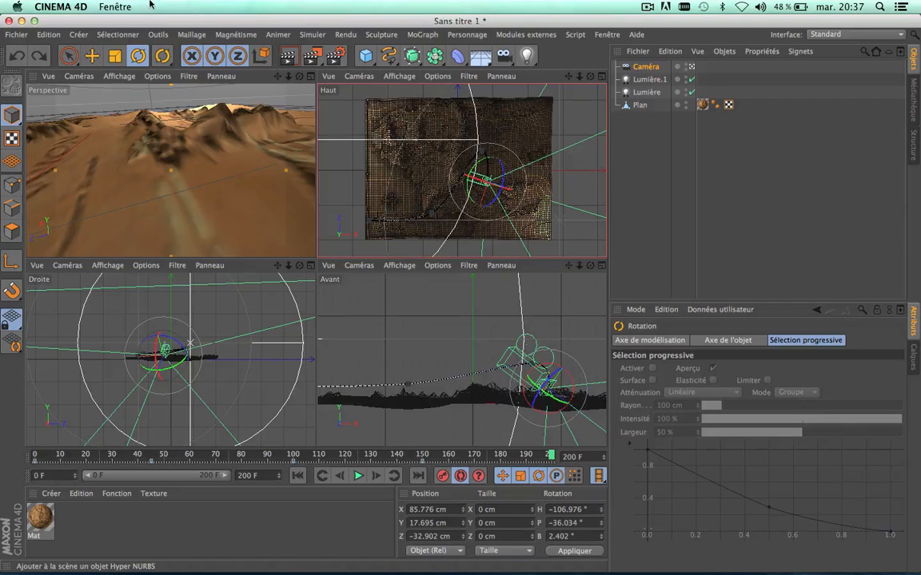
# - At frame 200, move the camera low over the terrain to about X 210 cm, Y 10 cm, Z -74 cm
pyautogui.click(93, 56)
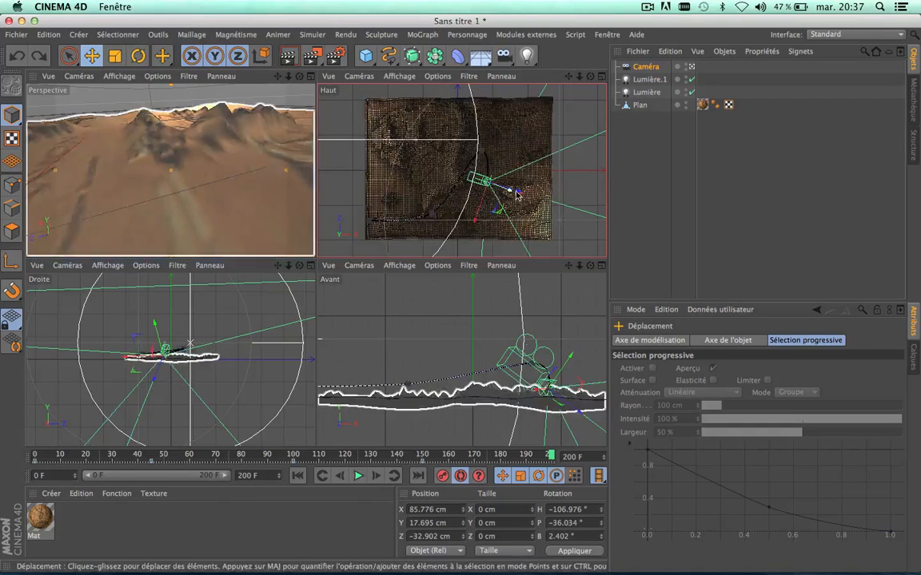
pyautogui.moveTo(573, 360); pyautogui.dragTo(606, 337)
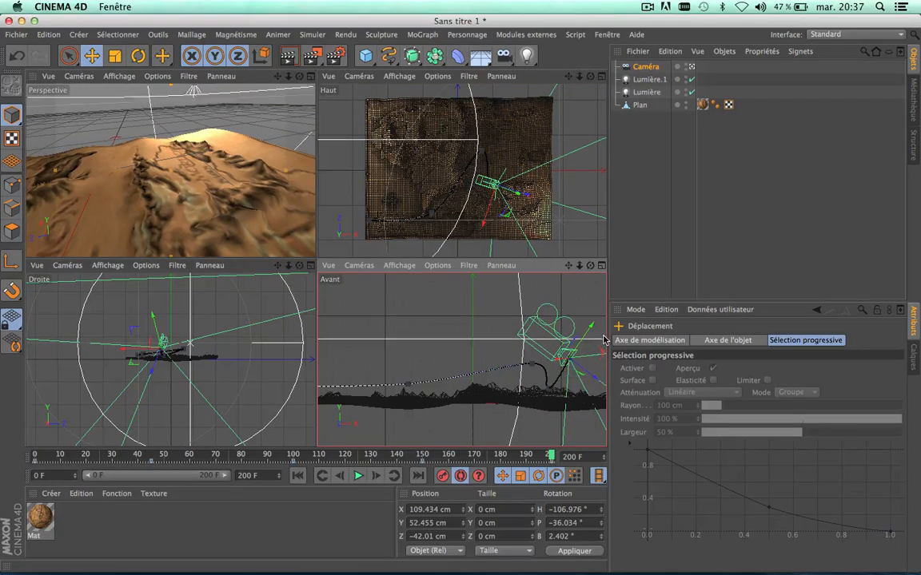
pyautogui.moveTo(595, 379)
pyautogui.mouseDown()
pyautogui.moveTo(604, 392)
pyautogui.moveTo(595, 381)
pyautogui.mouseUp()
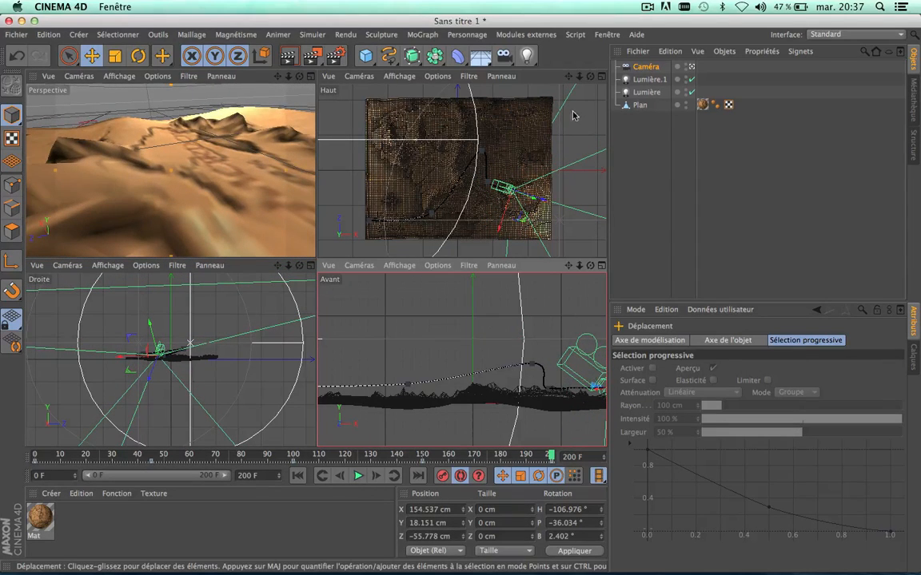
pyautogui.moveTo(568, 77); pyautogui.dragTo(513, 72)
pyautogui.moveTo(568, 265); pyautogui.dragTo(568, 266)
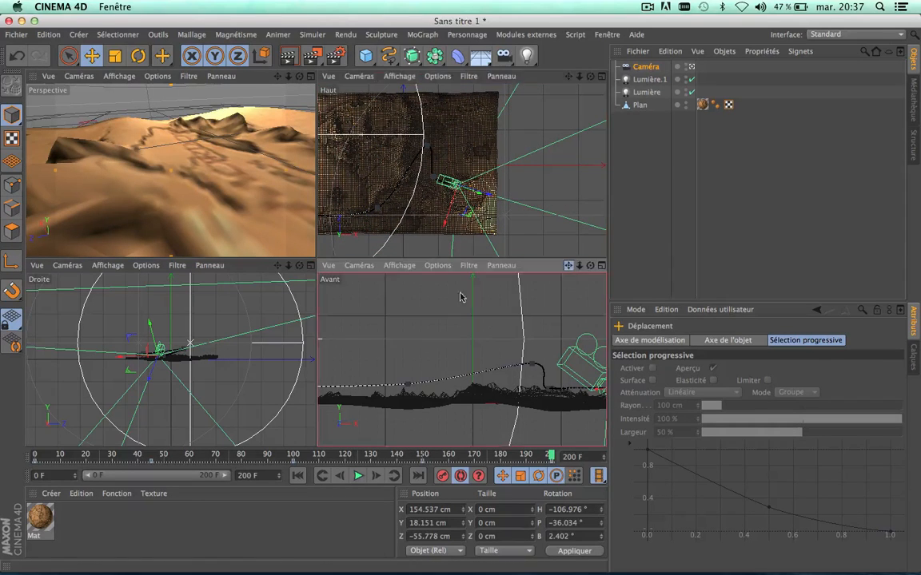
pyautogui.moveTo(459, 297); pyautogui.dragTo(461, 361)
pyautogui.moveTo(565, 365); pyautogui.dragTo(612, 423)
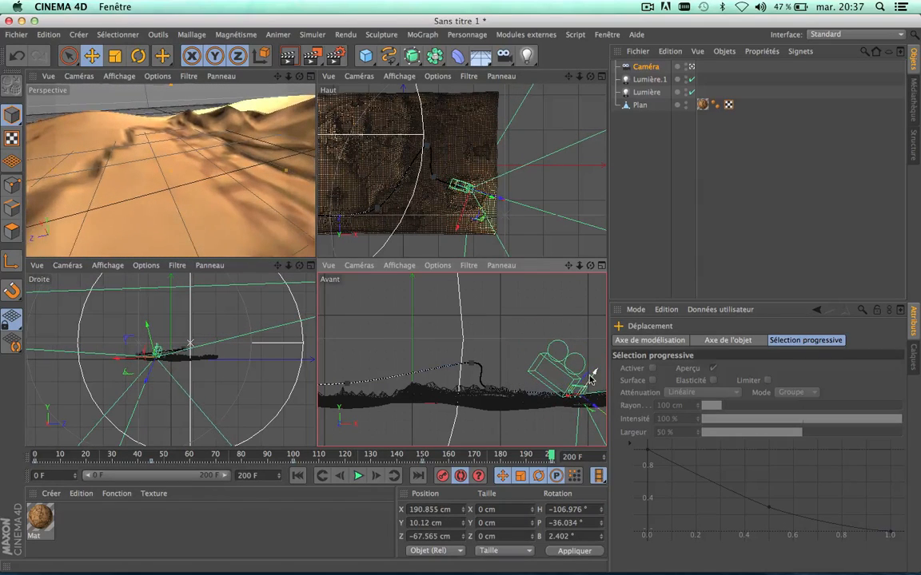
pyautogui.moveTo(596, 378); pyautogui.dragTo(600, 368)
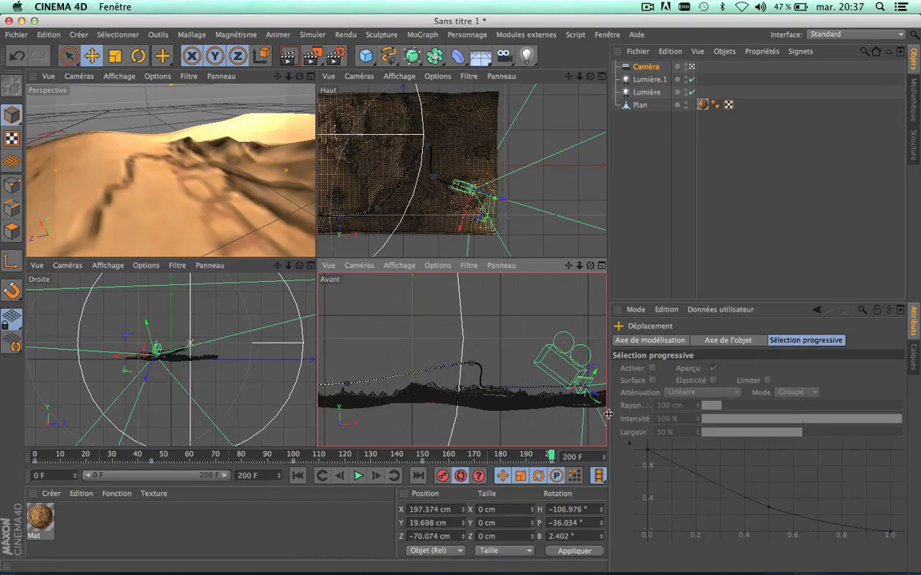
pyautogui.moveTo(568, 266); pyautogui.dragTo(472, 266)
pyautogui.click(513, 401)
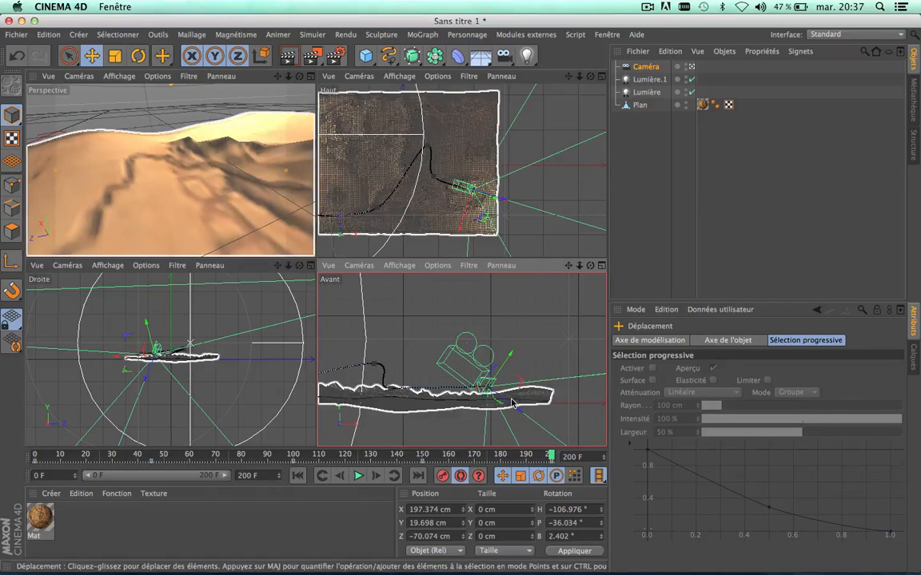
pyautogui.moveTo(513, 401); pyautogui.dragTo(524, 409)
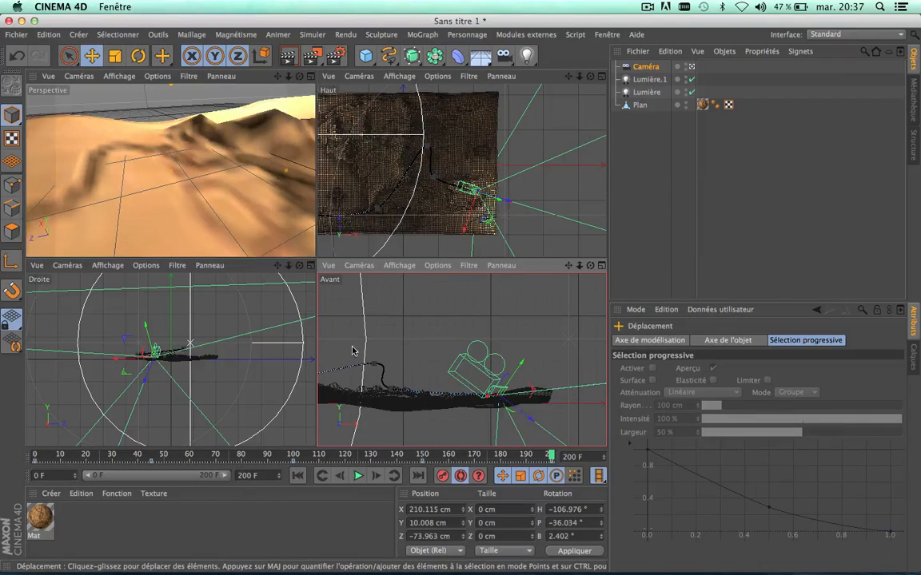
# - Play the camera flight from frame 0 to about frame 101, and examine the camera view at frame 124
pyautogui.click(310, 77)
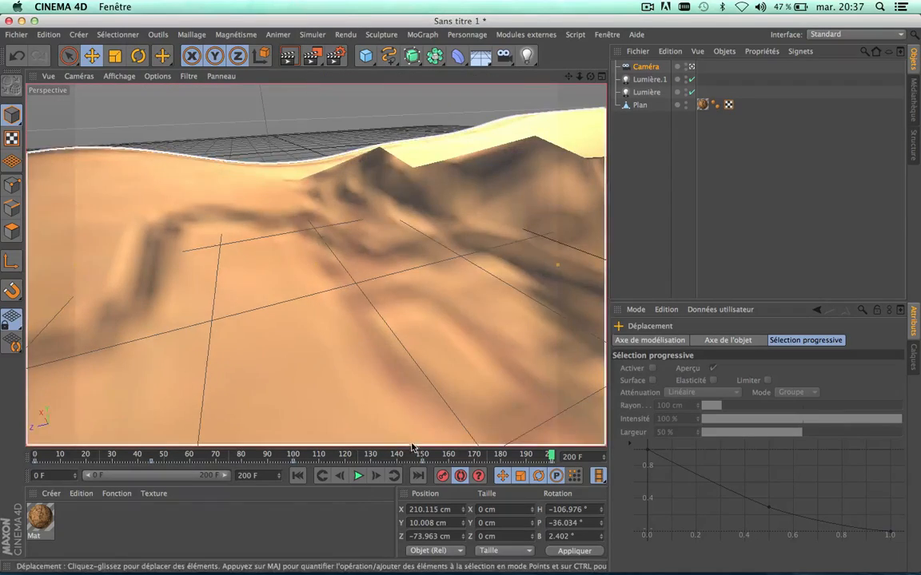
pyautogui.moveTo(406, 455); pyautogui.dragTo(36, 452)
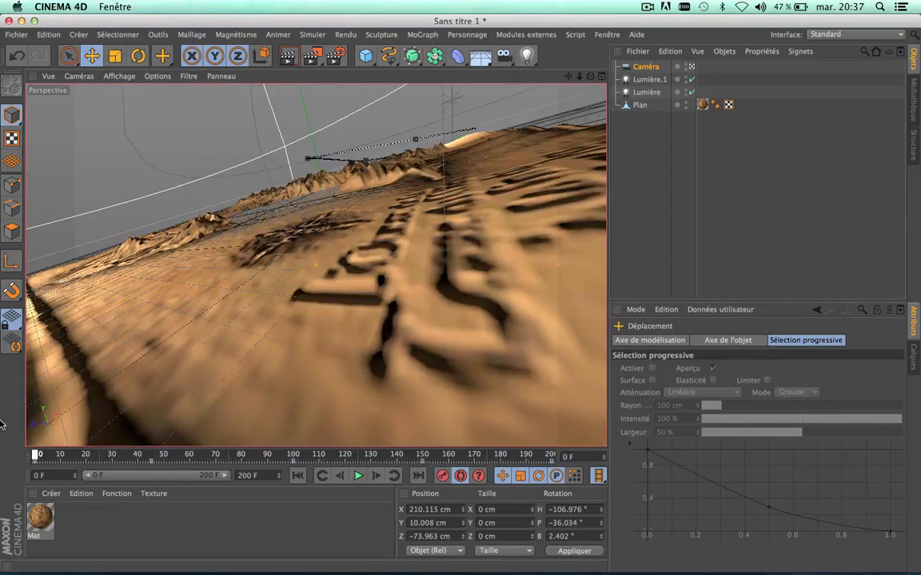
pyautogui.click(356, 476)
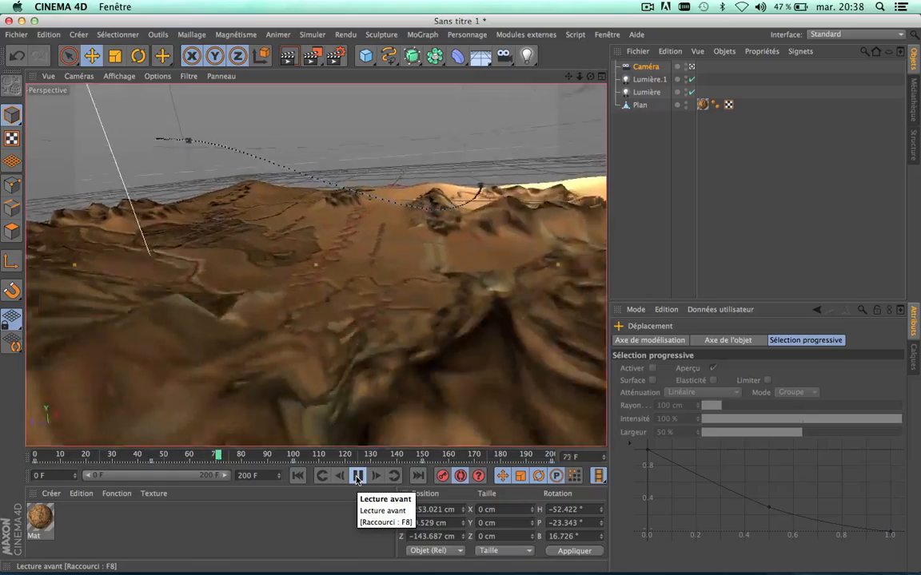
pyautogui.click(358, 476)
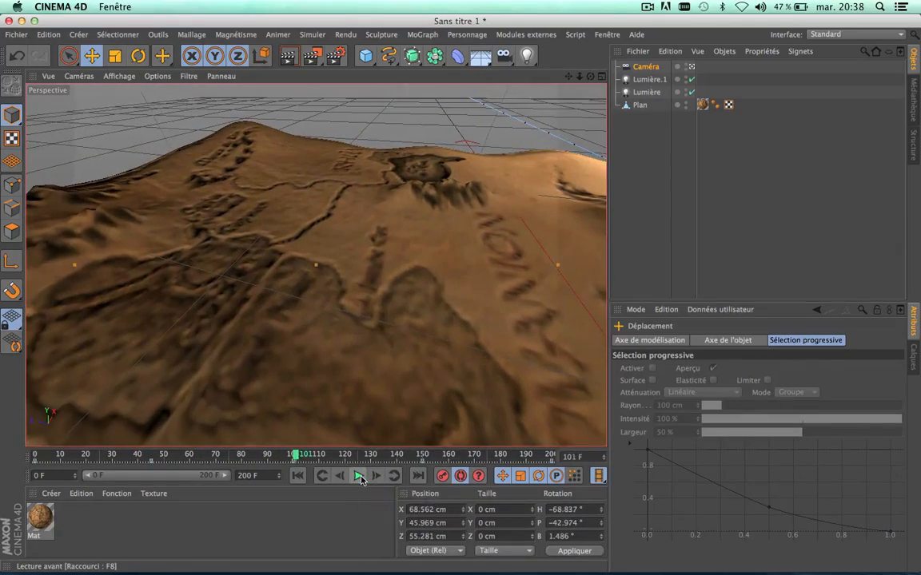
pyautogui.moveTo(294, 458); pyautogui.dragTo(354, 457)
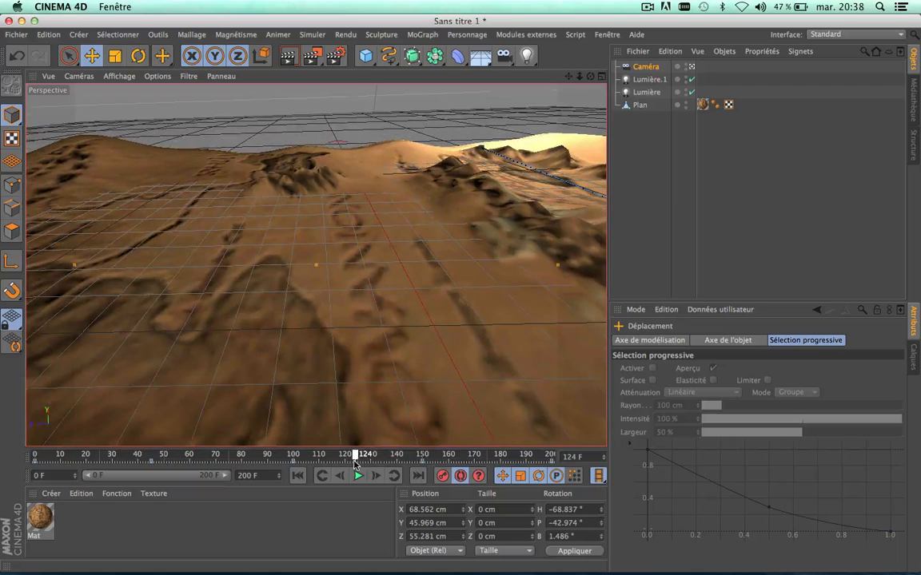
pyautogui.click(461, 477)
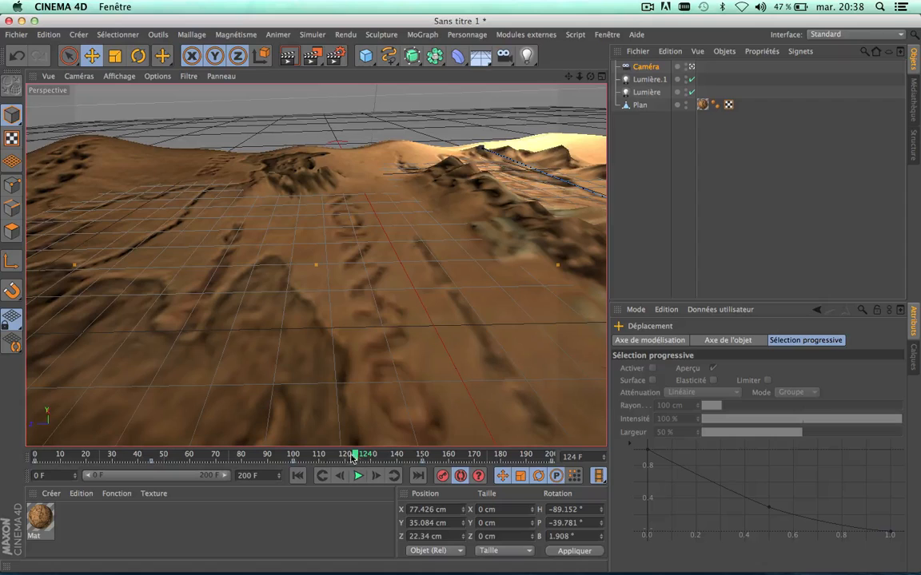
# - Examine the camera view at frame 150 and return to frame 0
pyautogui.moveTo(352, 457); pyautogui.dragTo(422, 474)
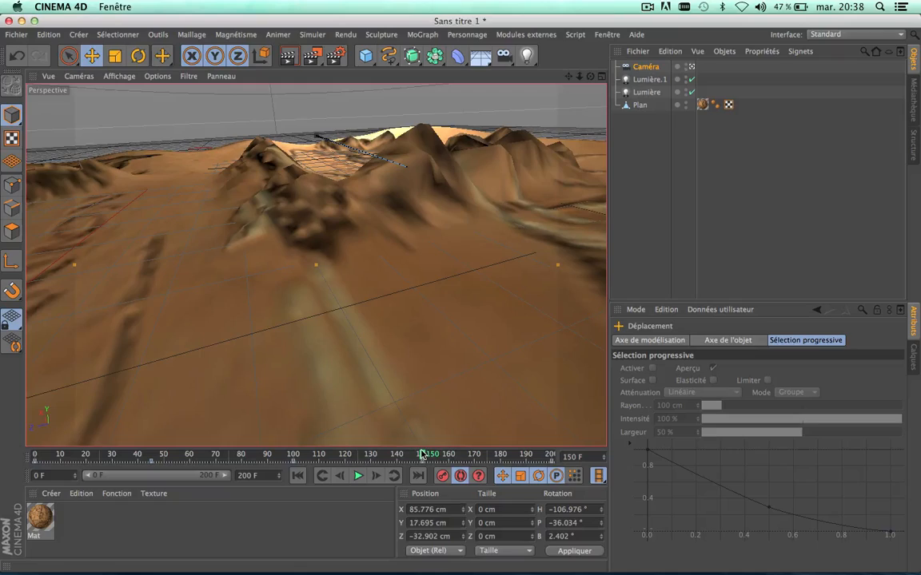
pyautogui.moveTo(421, 454); pyautogui.dragTo(2, 441)
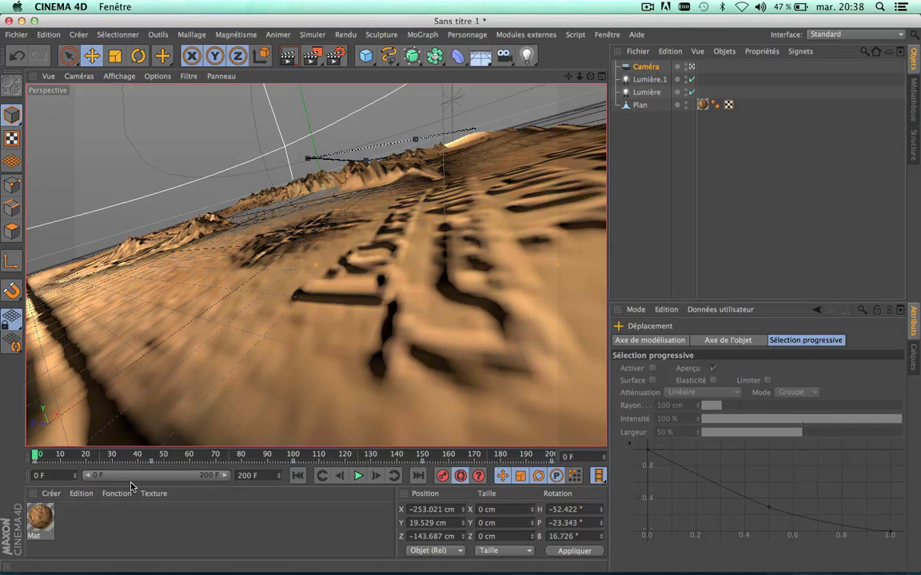
# - Add the Flou directionnel sous trame render effect with 5 samples (5 fois) and 20 % dithering (Tramage)
pyautogui.click(336, 56)
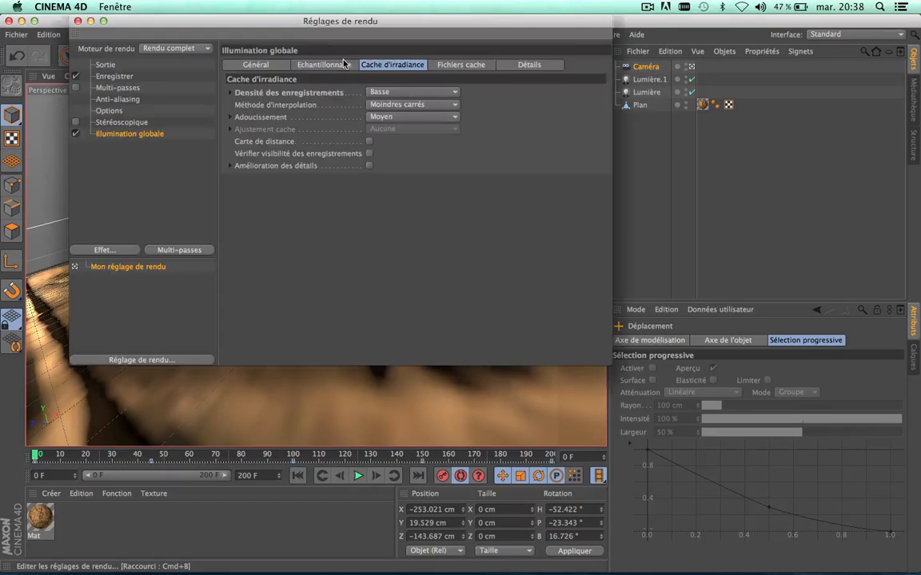
pyautogui.click(115, 251)
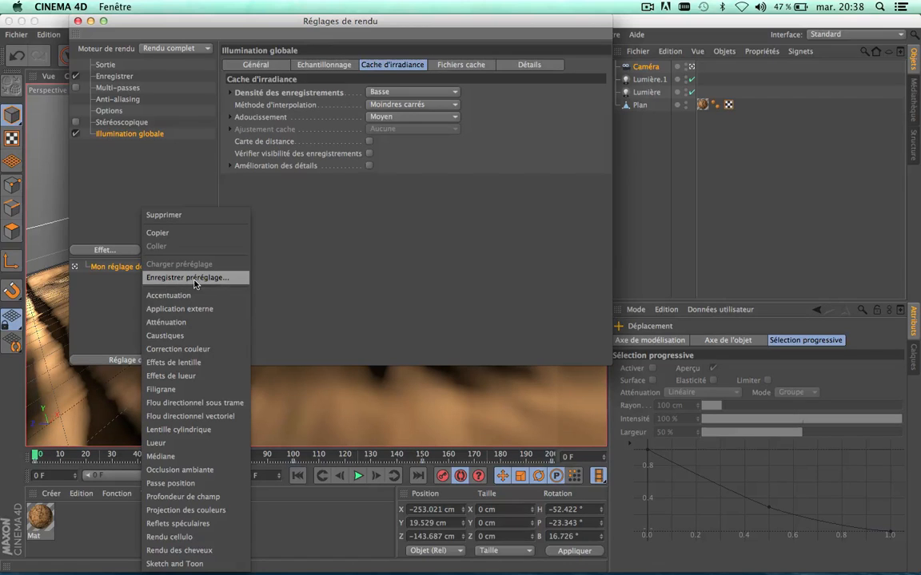
pyautogui.click(220, 409)
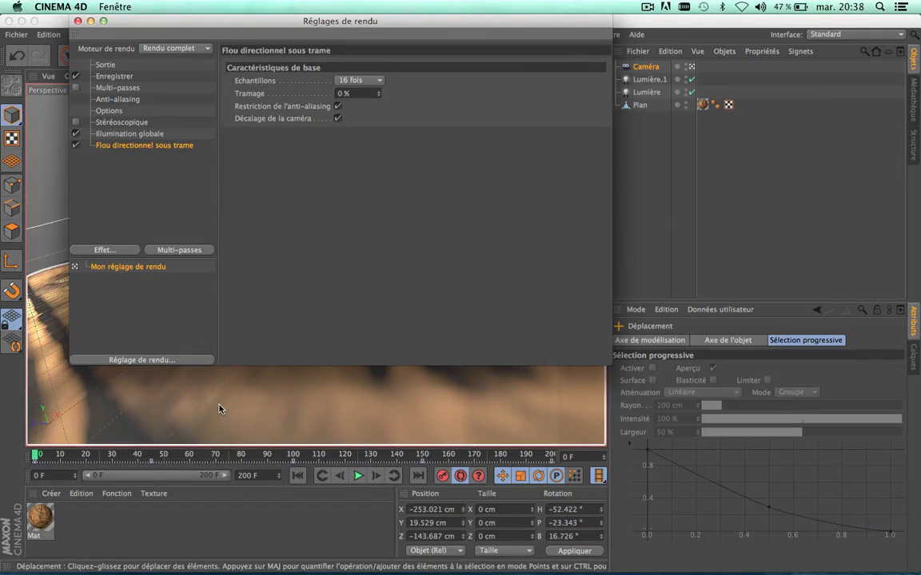
pyautogui.click(372, 83)
pyautogui.click(349, 92)
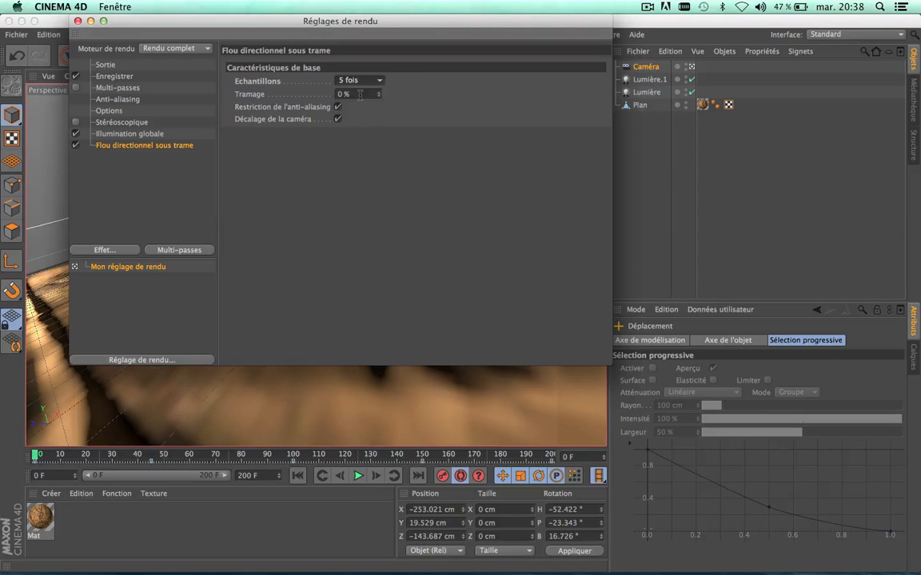
pyautogui.click(360, 95)
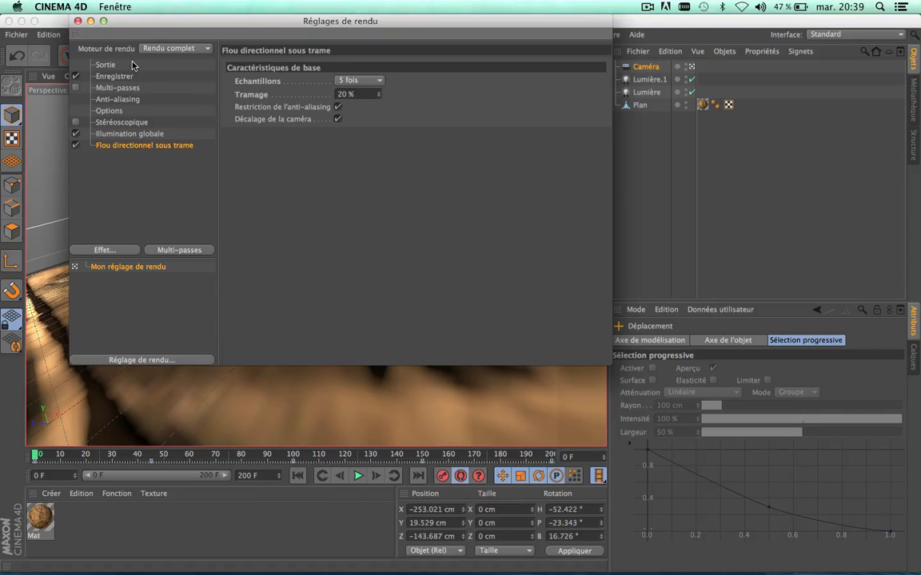
# - Set the global illumination mode to IR + QMC (Animation caméra)
pyautogui.moveTo(117, 25); pyautogui.dragTo(150, 72)
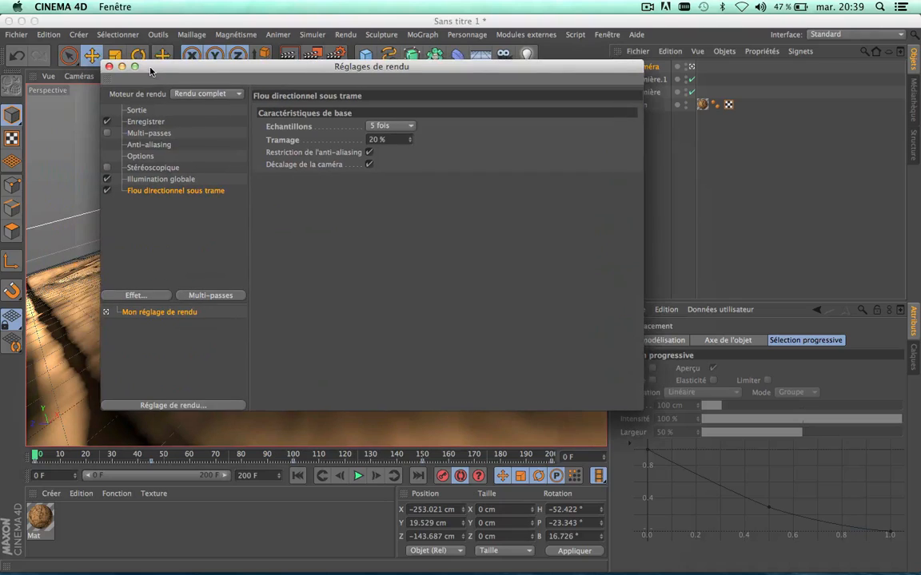
pyautogui.click(156, 180)
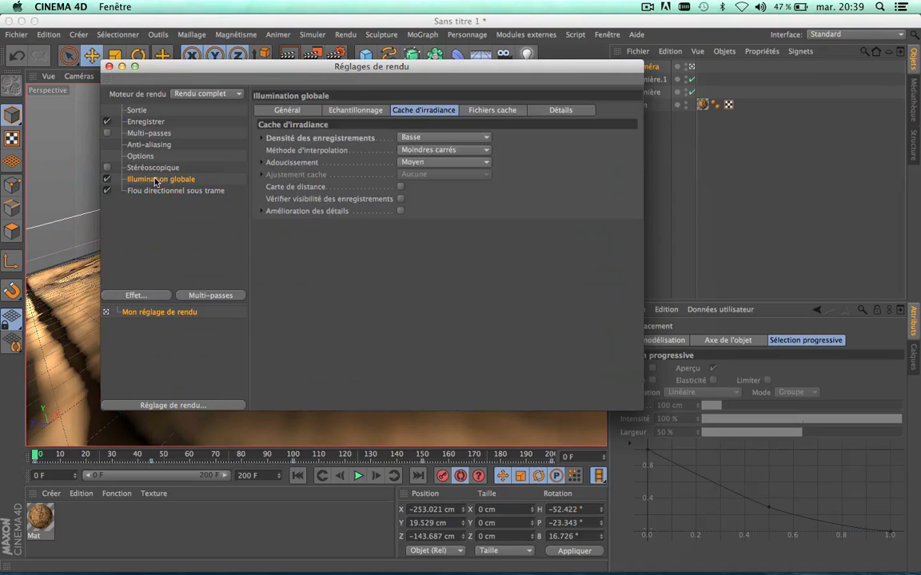
pyautogui.click(293, 112)
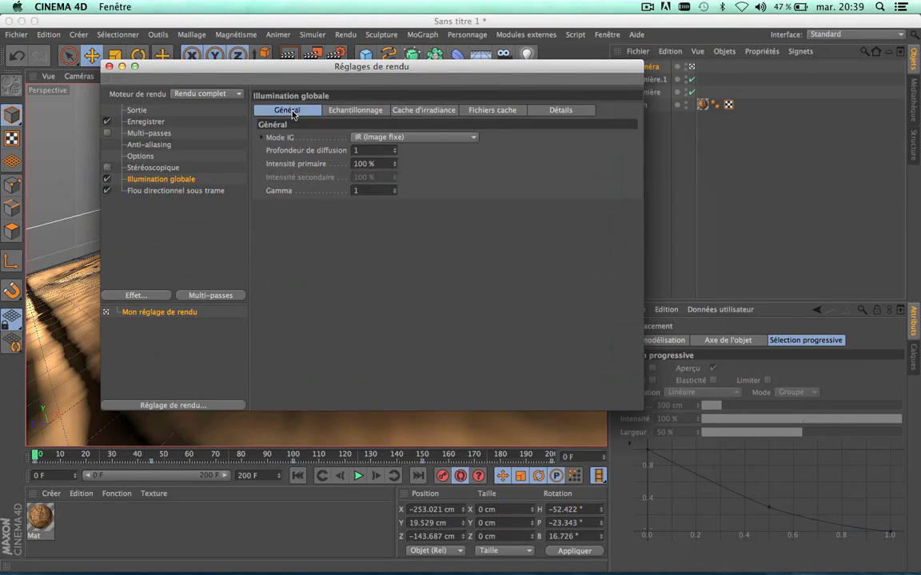
pyautogui.click(419, 138)
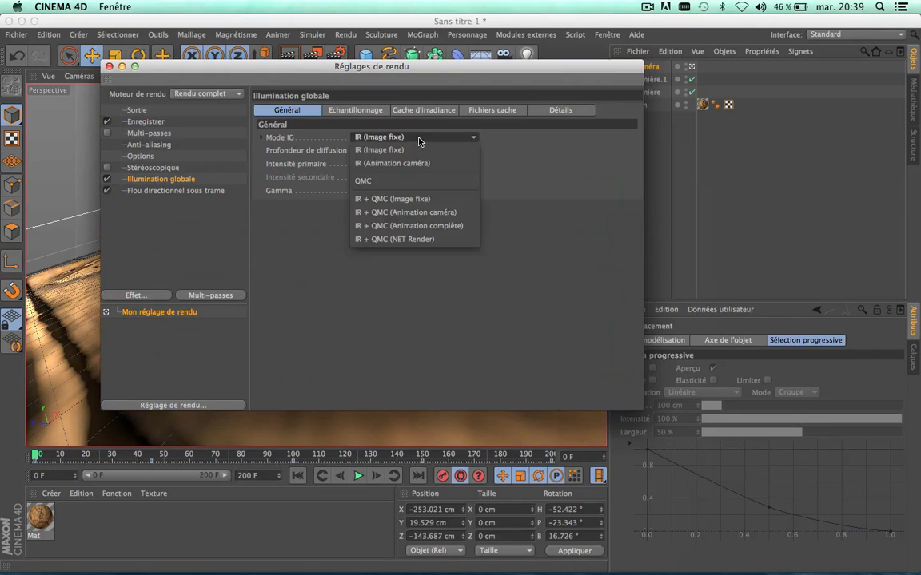
pyautogui.click(427, 213)
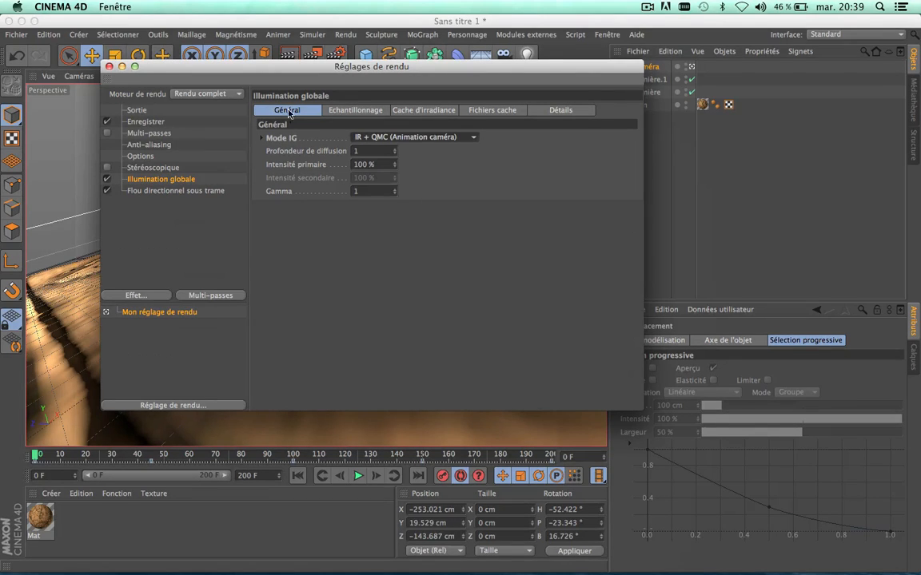
pyautogui.click(109, 67)
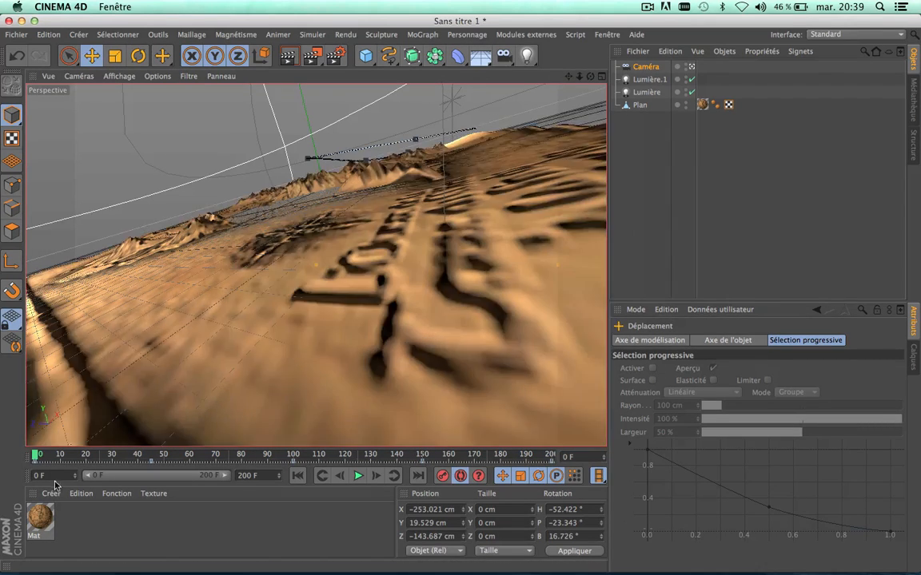
# - Test-render the camera view at frame 0 and review the global illumination sampling, irradiance cache and cache file settings
pyautogui.click(287, 57)
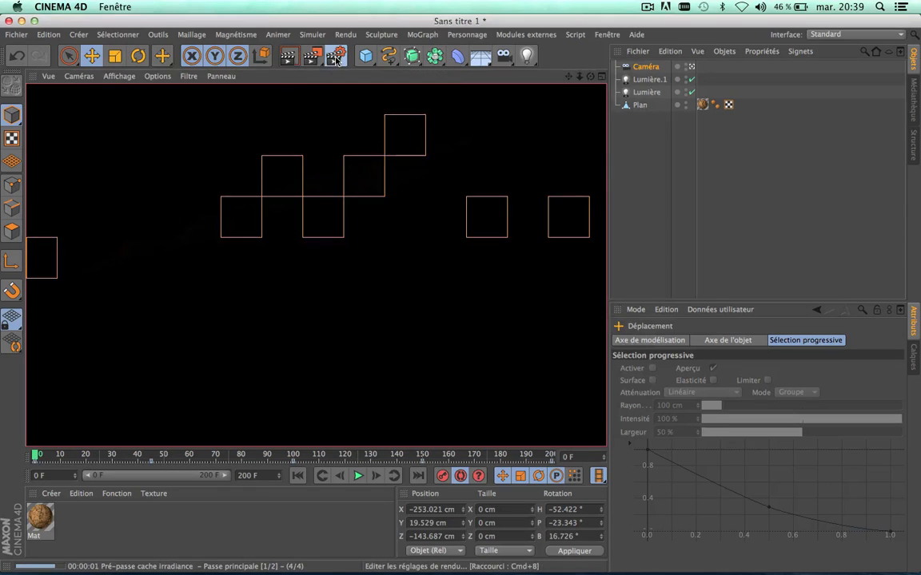
pyautogui.click(336, 56)
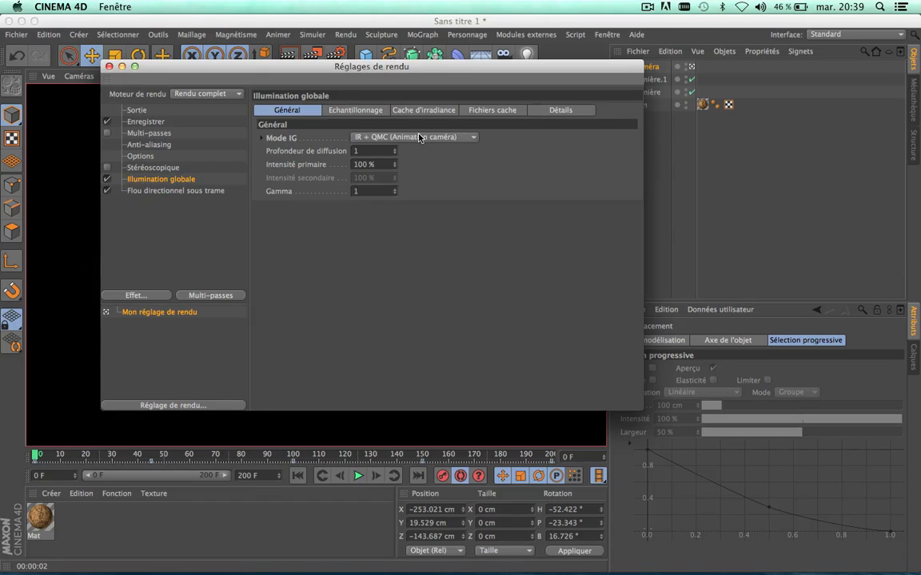
pyautogui.click(345, 110)
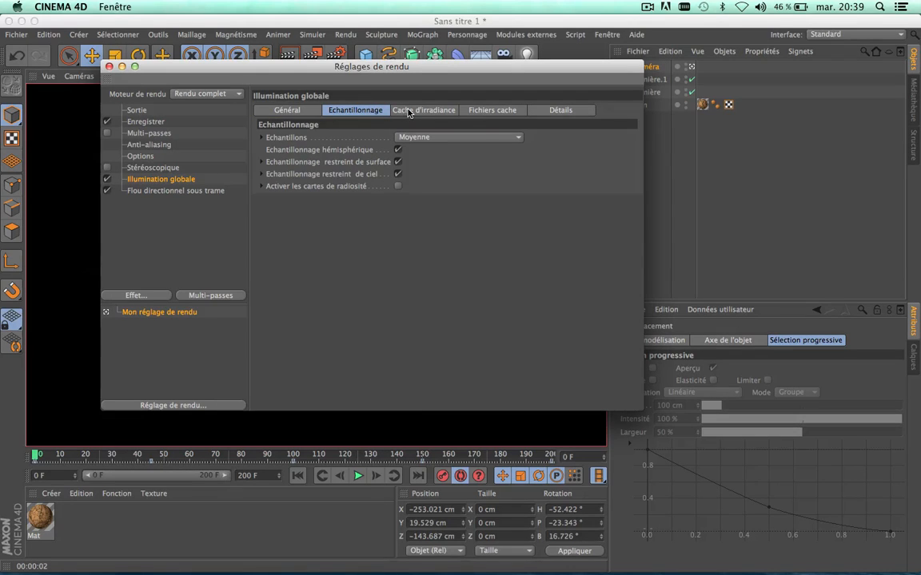
pyautogui.click(407, 112)
pyautogui.click(352, 110)
pyautogui.click(402, 113)
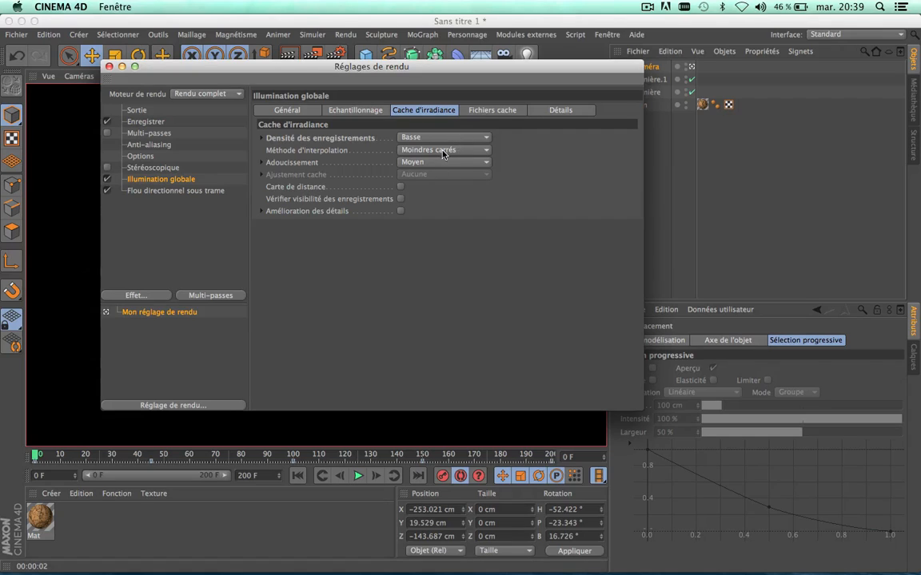
pyautogui.click(482, 115)
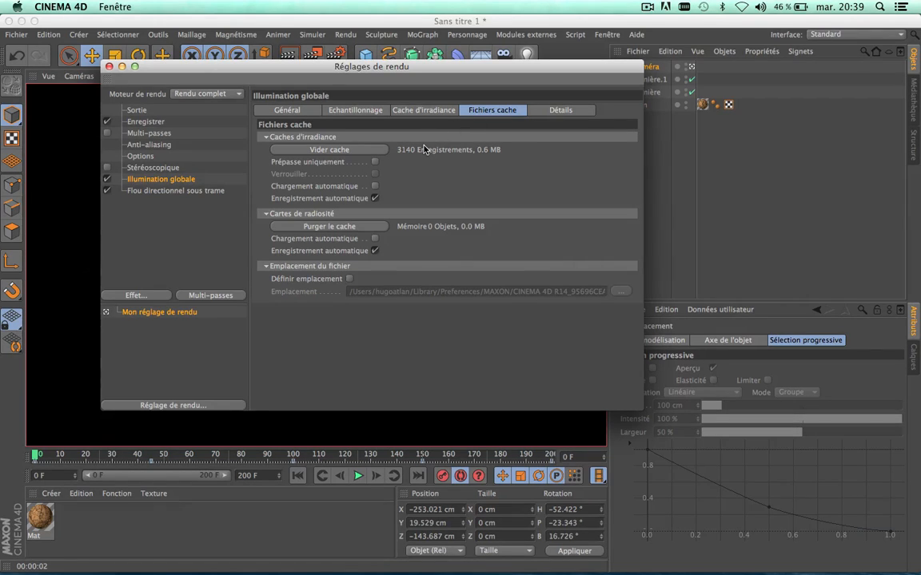
pyautogui.click(109, 67)
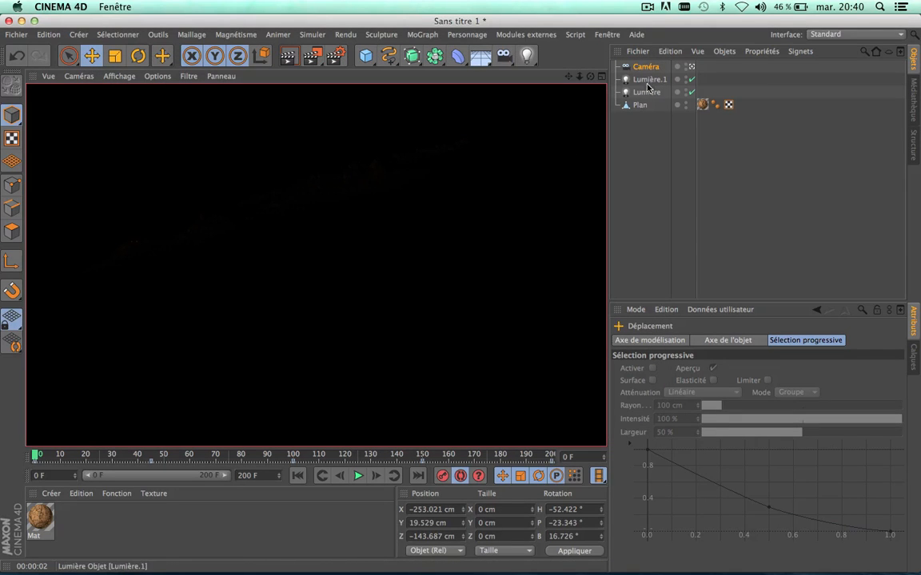
# - Inspect the lens effect settings of the two lights, Lumière and Lumière.1
pyautogui.click(655, 156)
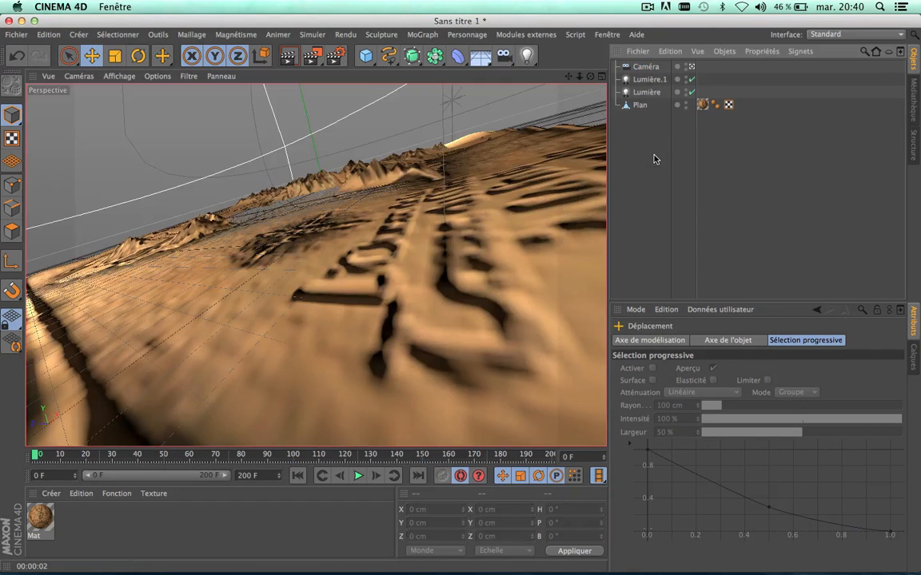
pyautogui.click(647, 93)
pyautogui.click(642, 104)
pyautogui.click(655, 93)
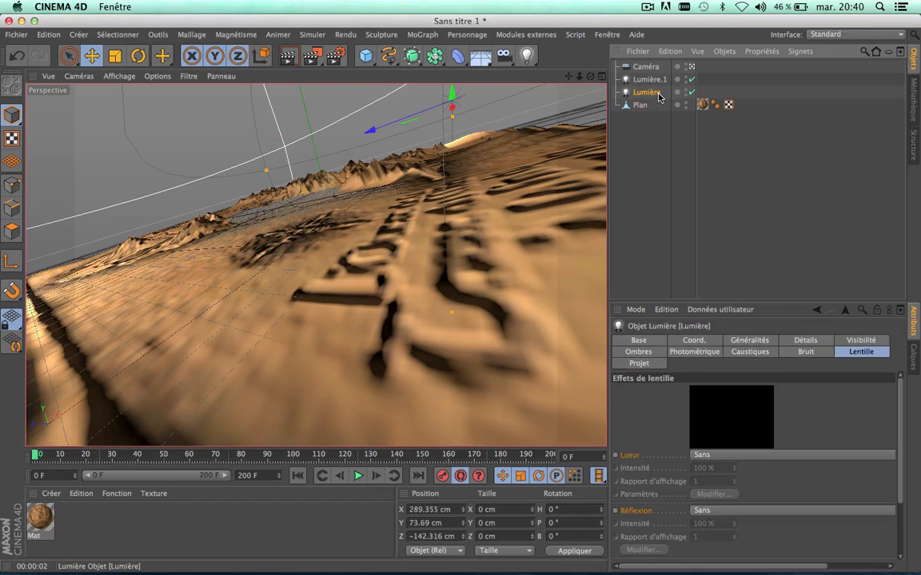
pyautogui.click(649, 79)
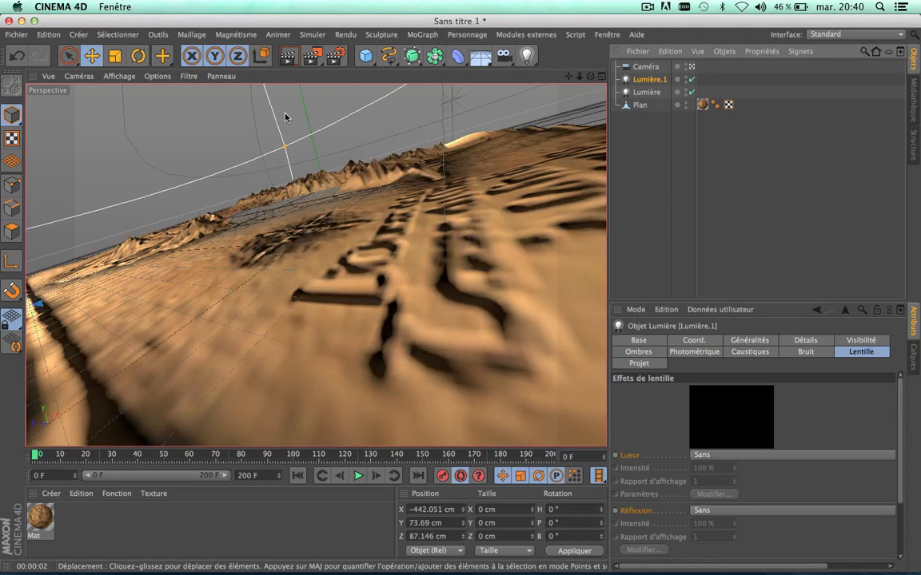
# - Set the render output to the HDV/HDTV 720 25 preset and the frame range to all frames (Toutes les images)
pyautogui.click(339, 59)
pyautogui.click(138, 111)
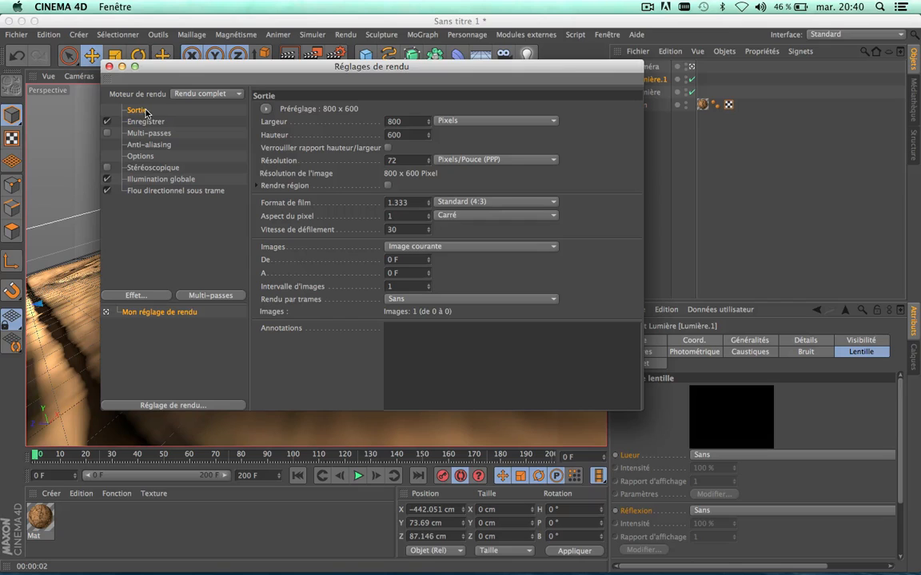
pyautogui.click(265, 108)
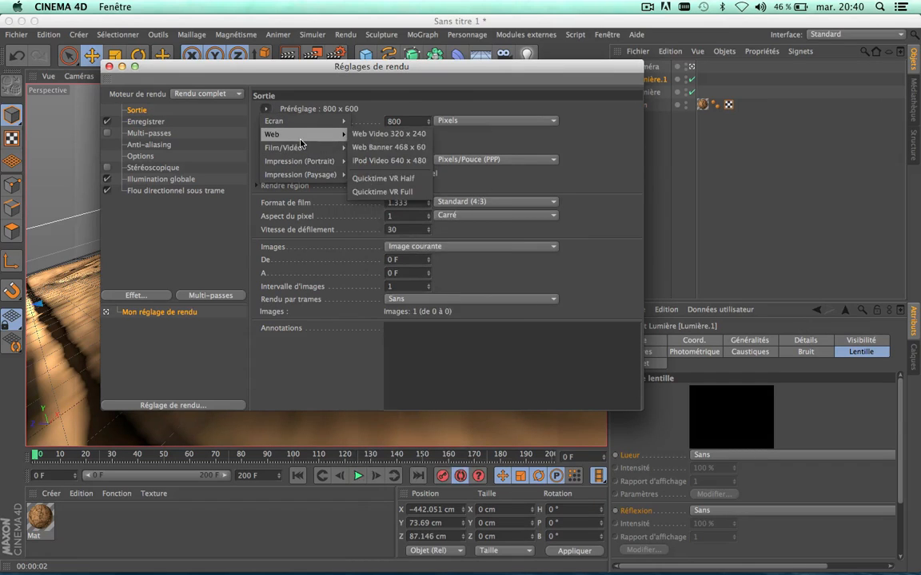
pyautogui.moveTo(298, 152)
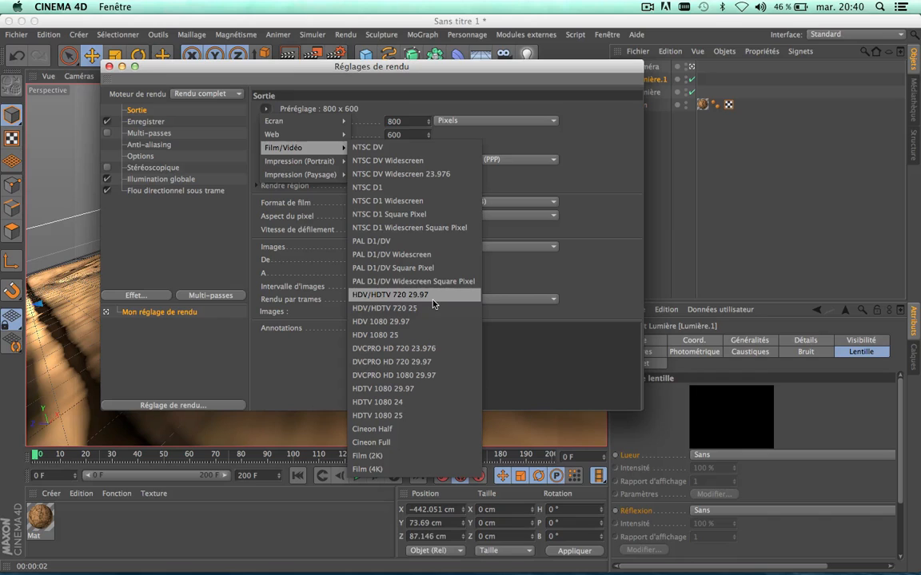
pyautogui.click(417, 316)
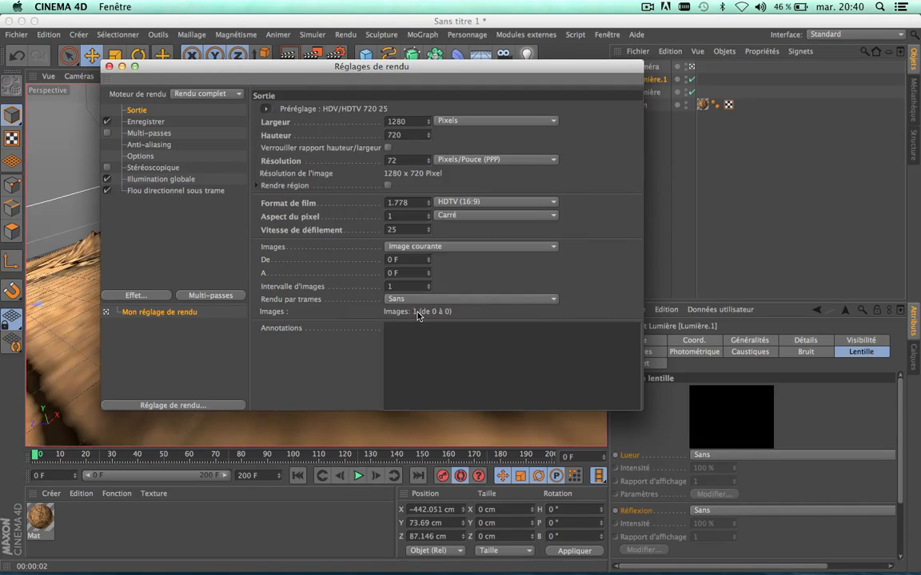
pyautogui.click(427, 247)
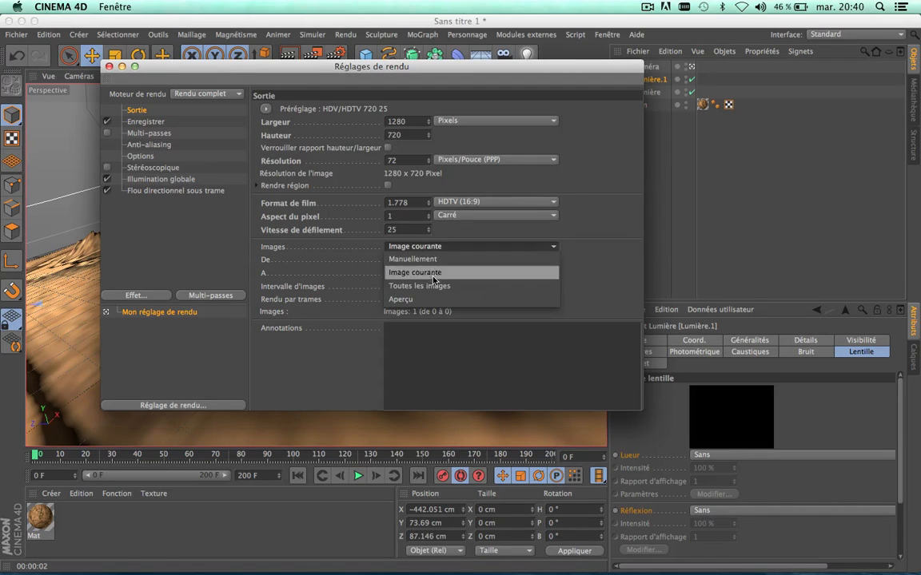
pyautogui.click(428, 286)
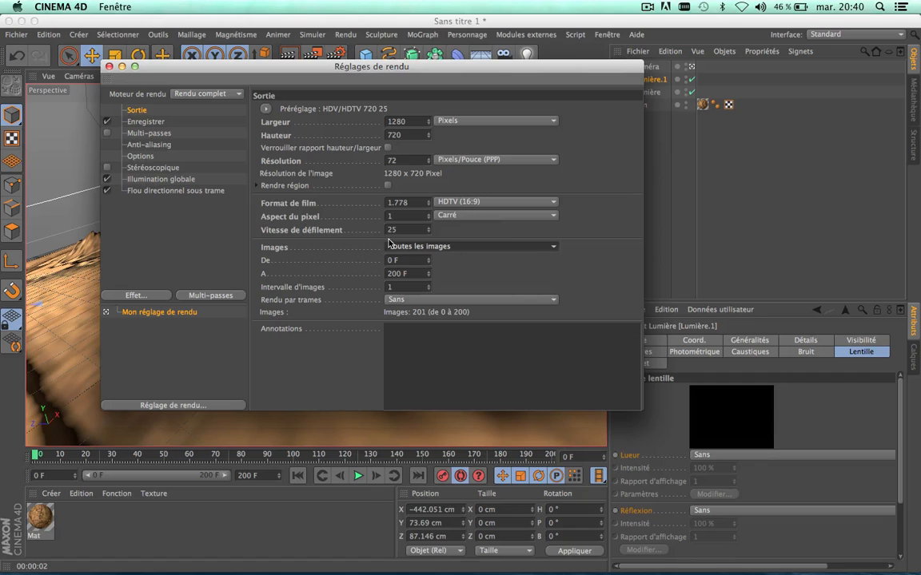
# - Set the saved render format to Film QuickTime with Animation compression at Medium quality
pyautogui.click(146, 122)
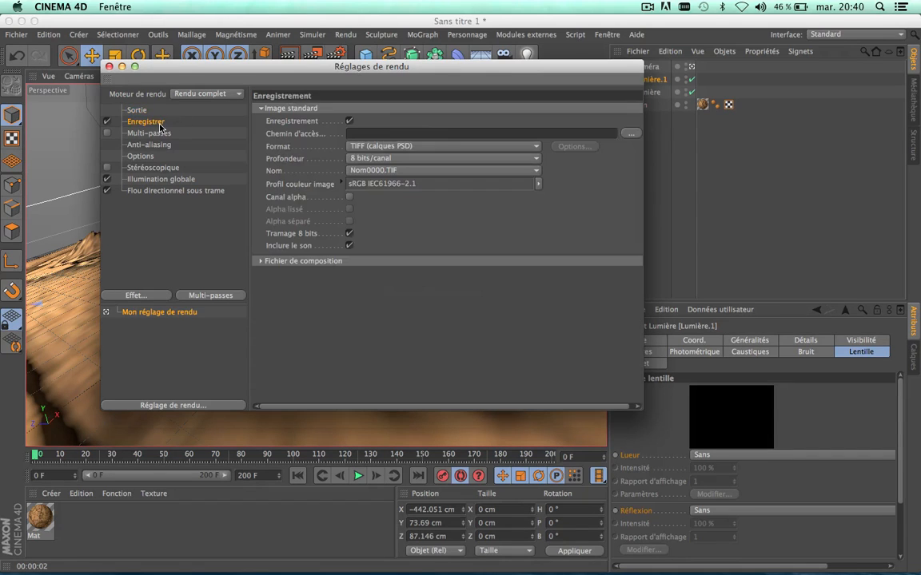
pyautogui.click(482, 147)
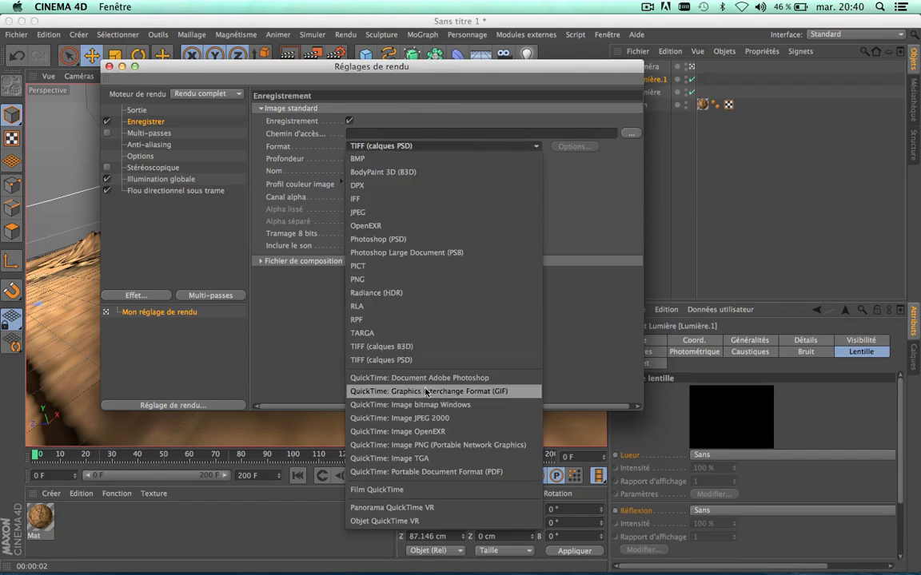
pyautogui.click(406, 494)
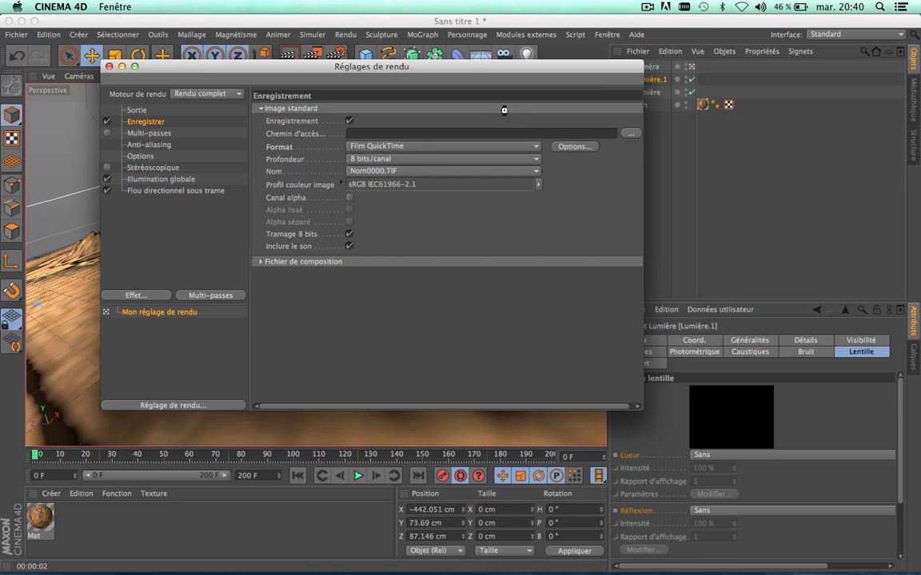
pyautogui.click(574, 146)
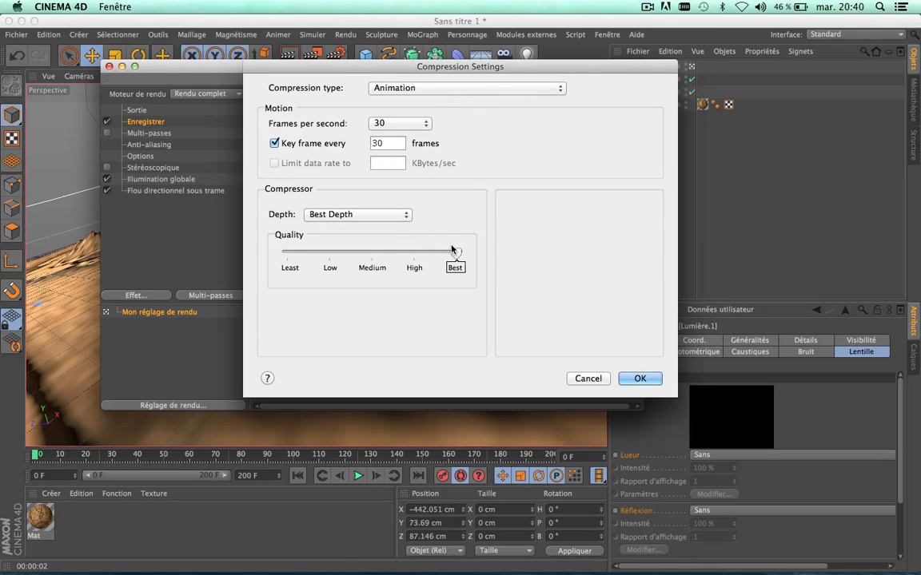
pyautogui.moveTo(451, 249); pyautogui.dragTo(378, 252)
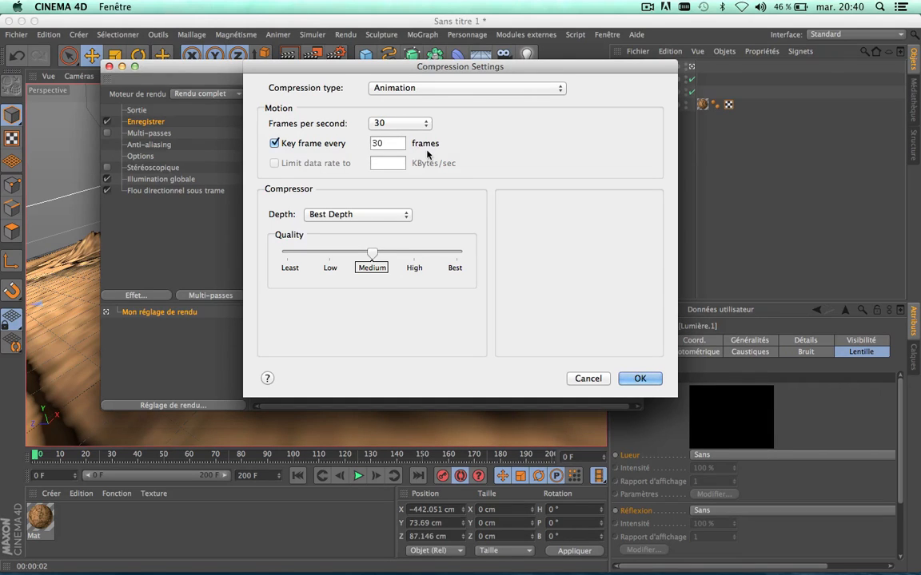
pyautogui.click(636, 378)
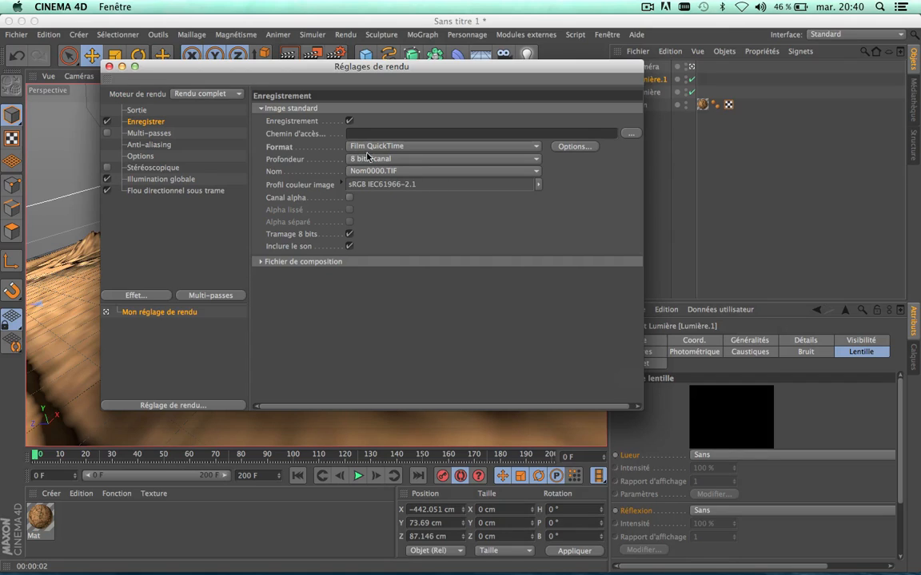
# - Check the movie's save location without choosing a file, and review the multi-pass, anti-aliasing, options, stereoscopic and sub-frame motion blur render settings
pyautogui.click(630, 133)
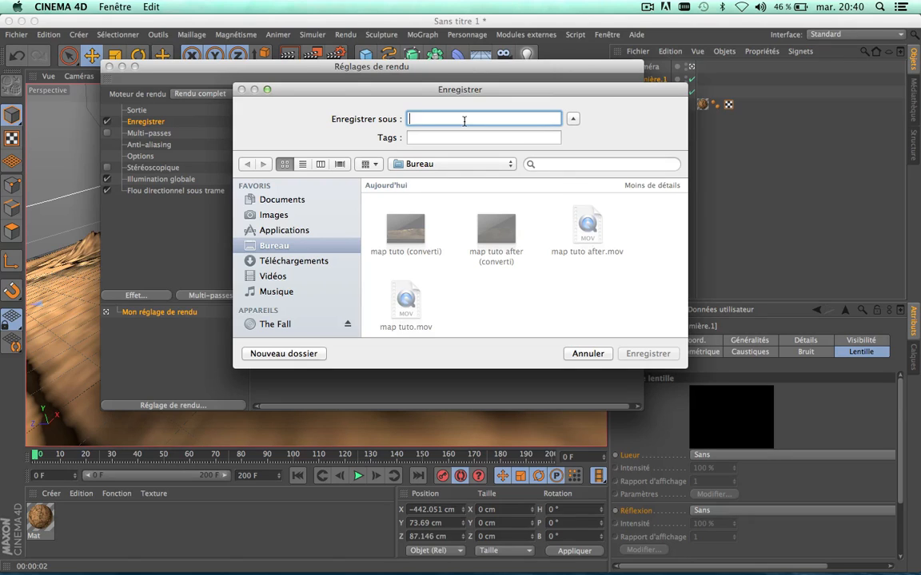
pyautogui.click(587, 353)
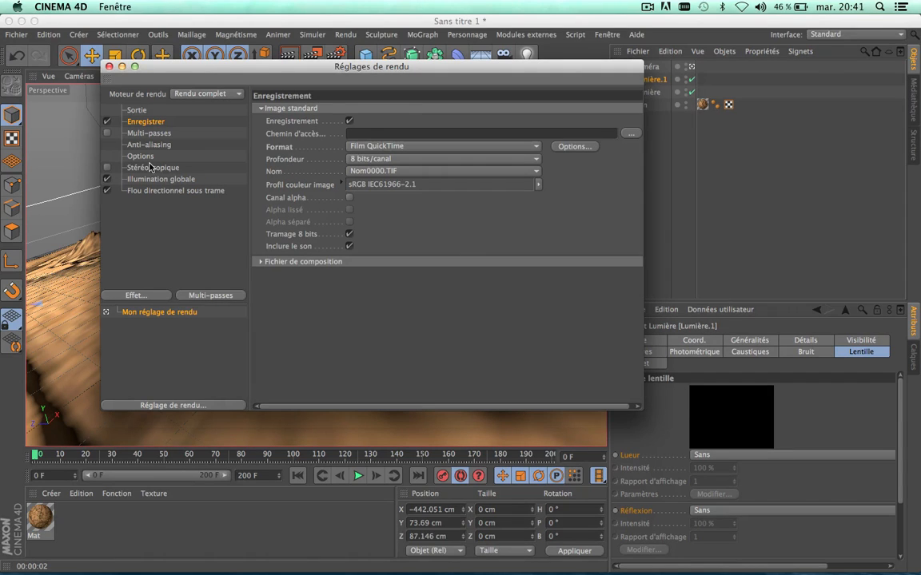
pyautogui.click(136, 132)
pyautogui.click(149, 146)
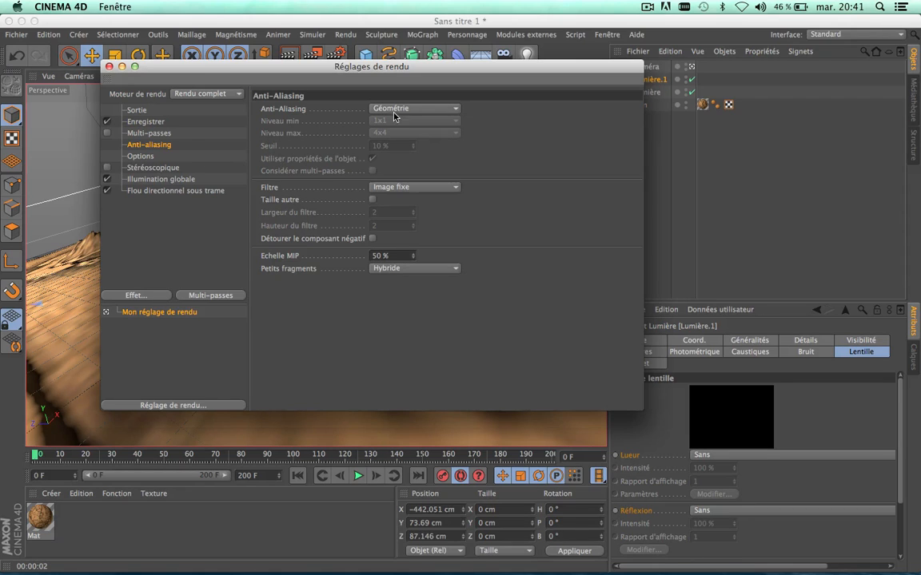
pyautogui.click(139, 156)
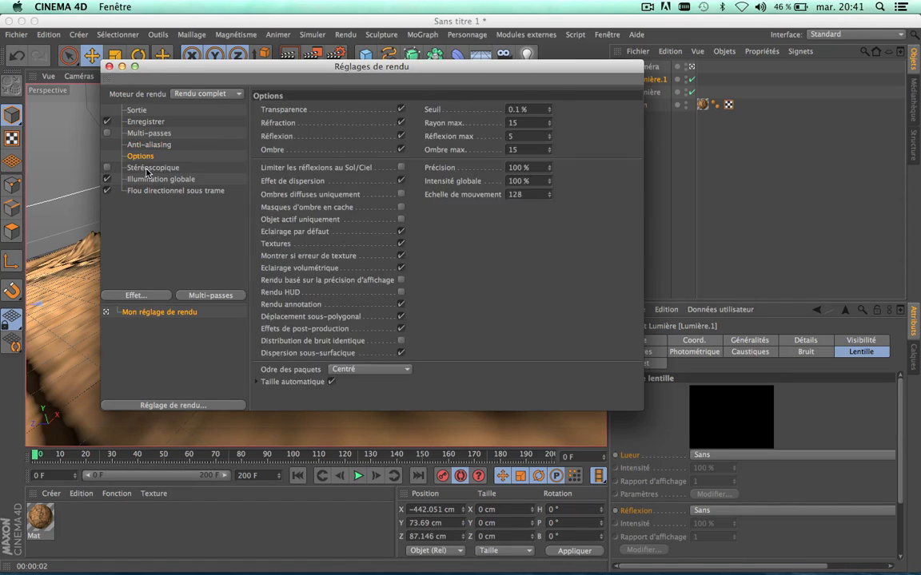
pyautogui.click(136, 167)
pyautogui.click(143, 192)
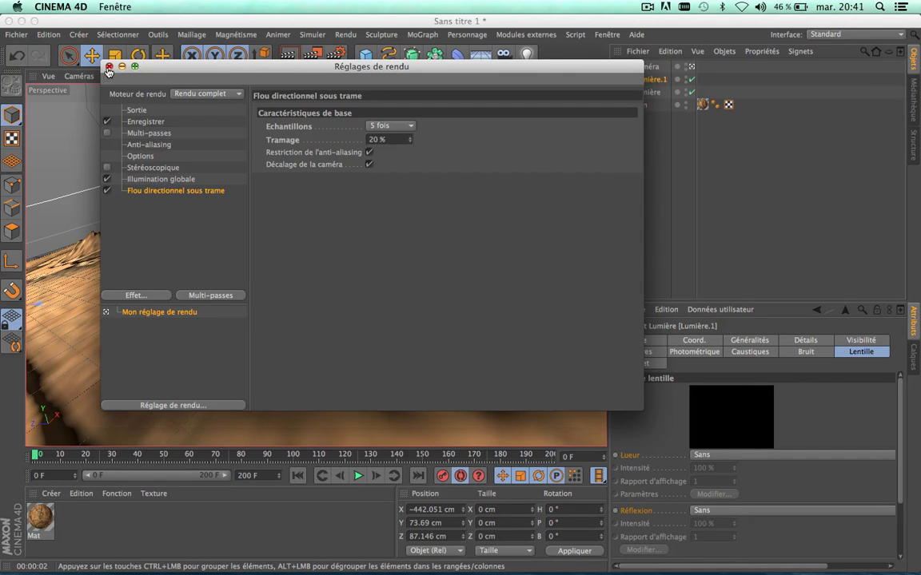
pyautogui.click(109, 69)
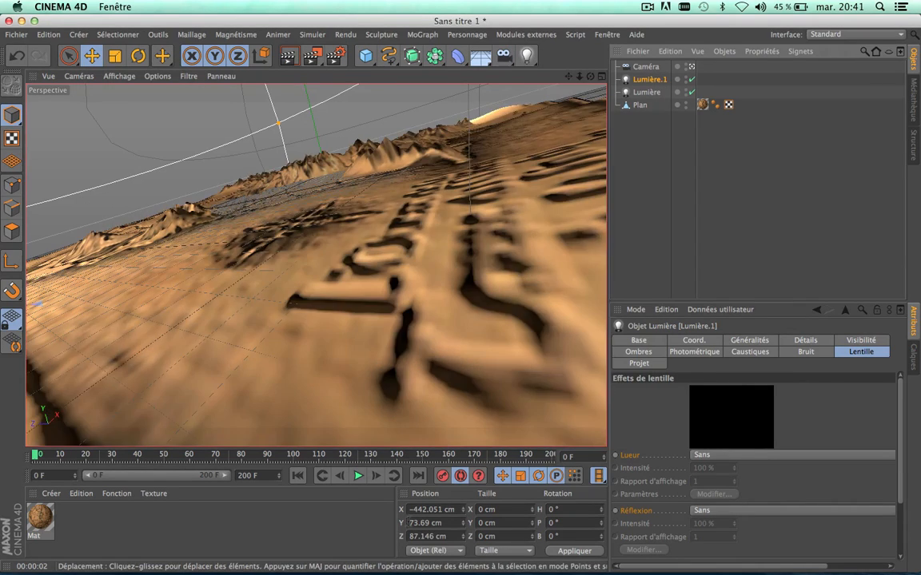
# - Preview the start of the camera flight, test-render the camera view at frame 9, and select the Caméra object
pyautogui.click(358, 475)
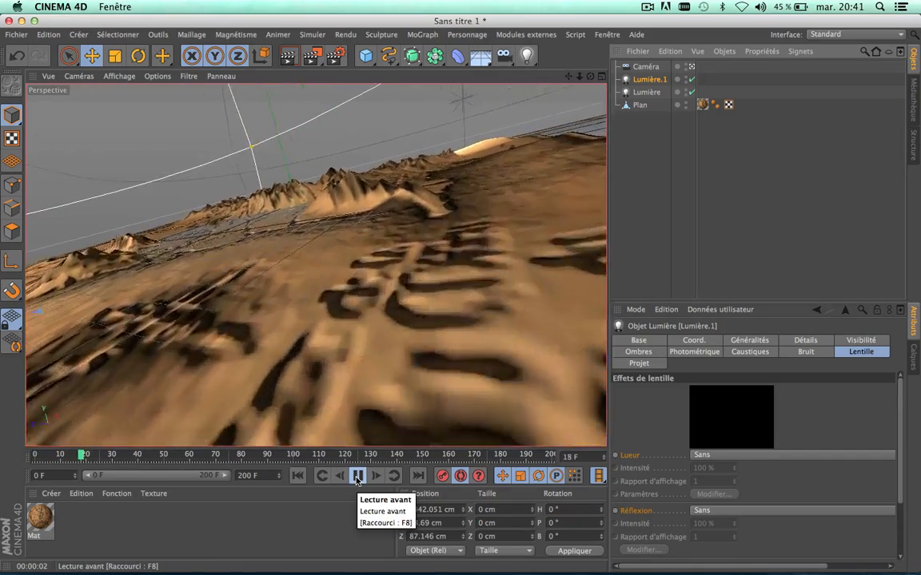
pyautogui.click(358, 476)
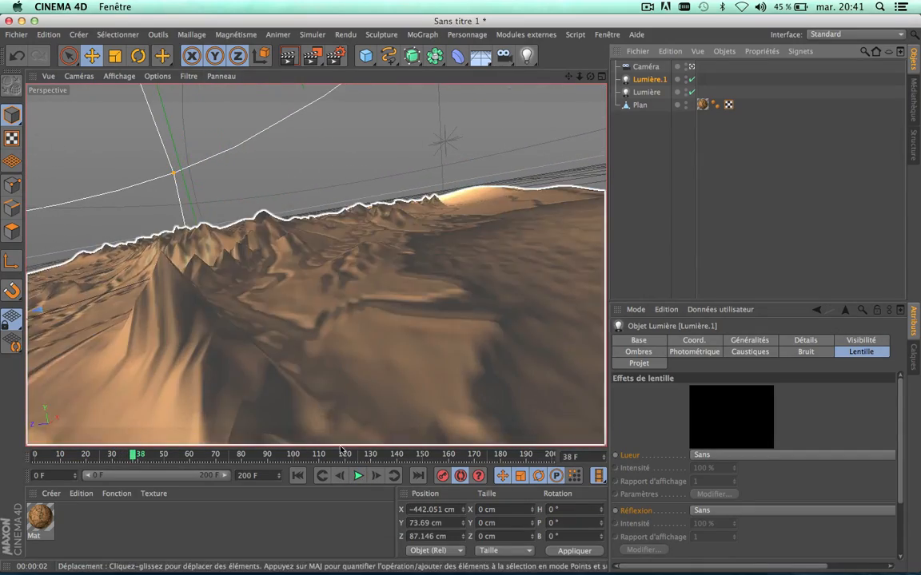
pyautogui.moveTo(133, 455); pyautogui.dragTo(58, 455)
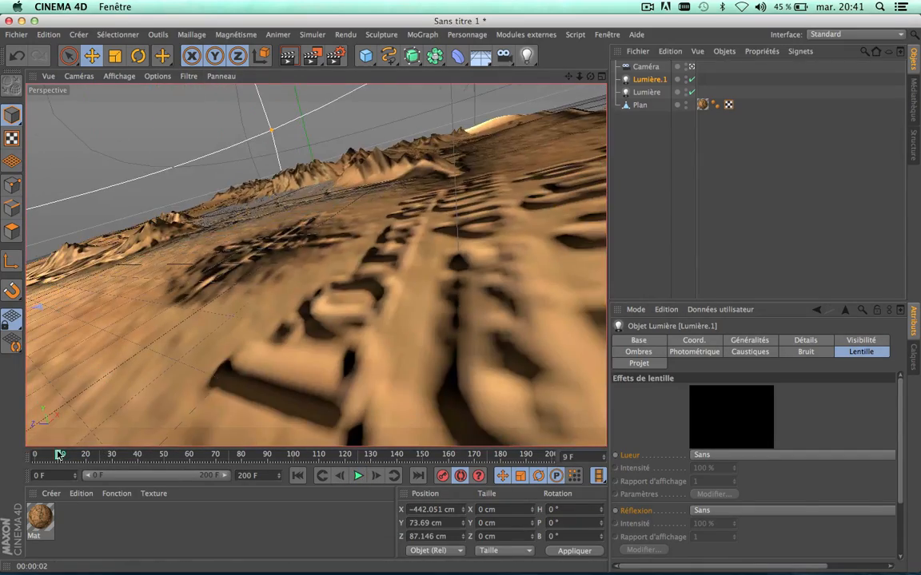
pyautogui.click(288, 58)
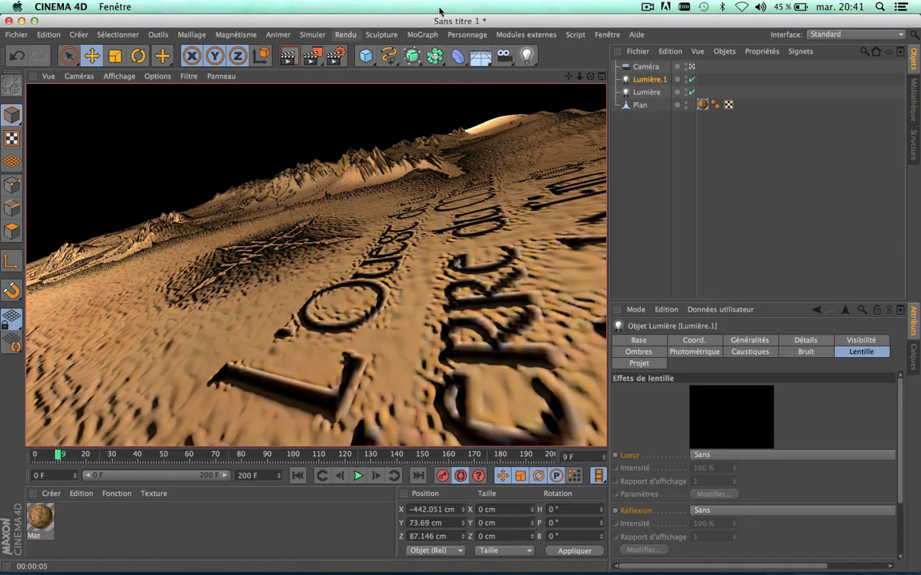
pyautogui.click(645, 67)
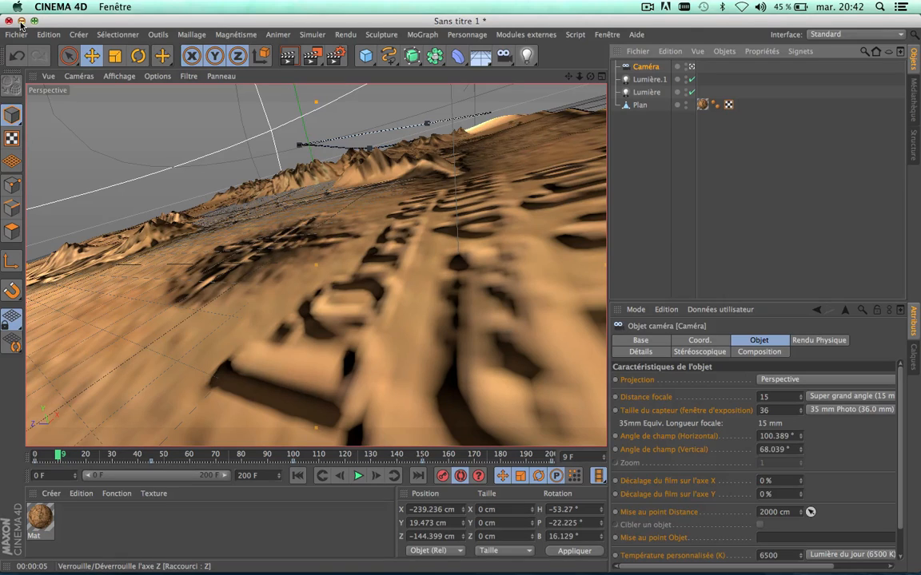
# - Minimize the scene window, open the movie "map tuto after (converti)" from the desktop in QuickTime Player and play it full screen with the volume raised
pyautogui.click(20, 21)
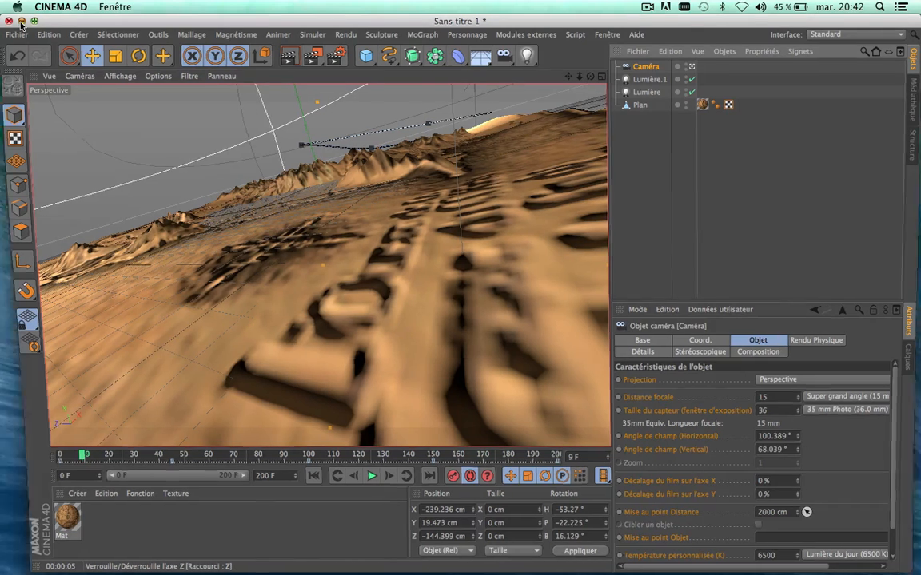
pyautogui.click(794, 149)
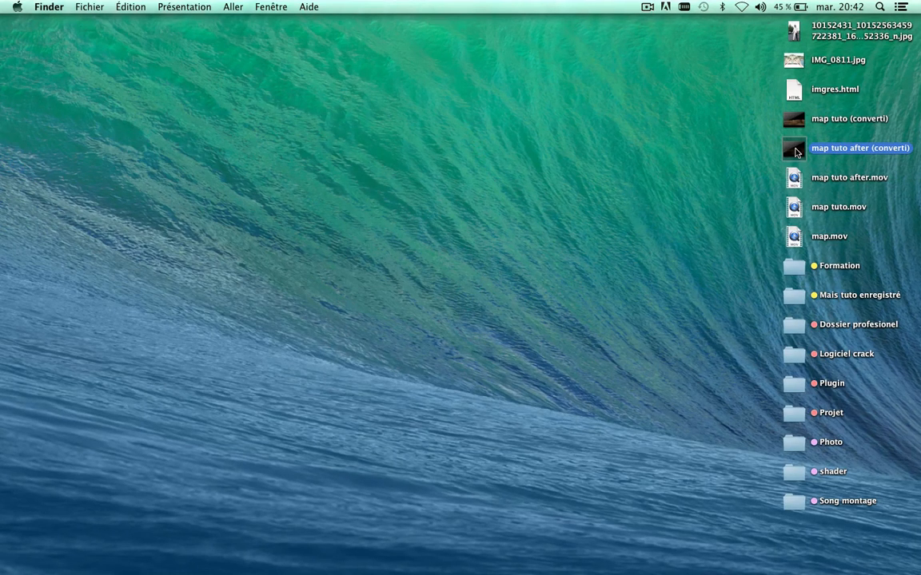
pyautogui.doubleClick(795, 152)
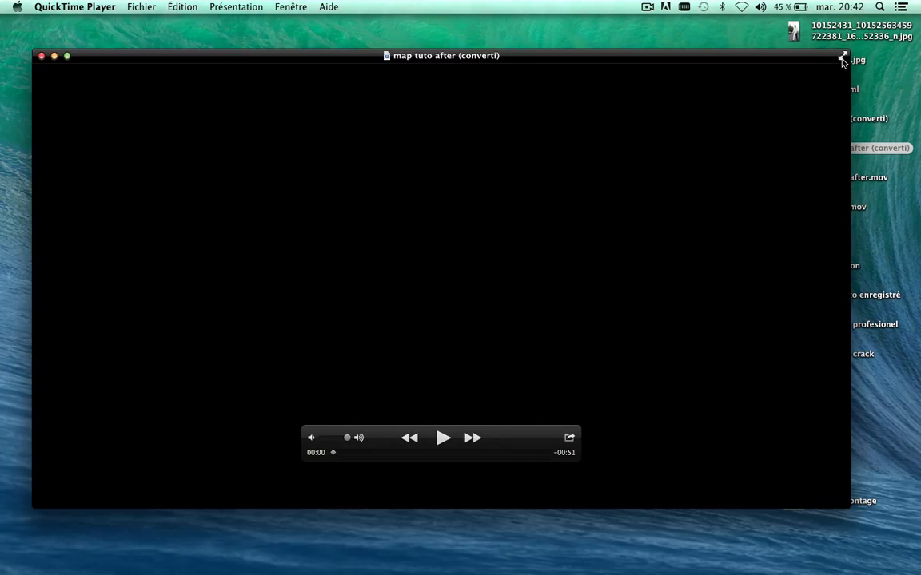
pyautogui.click(840, 56)
pyautogui.click(462, 491)
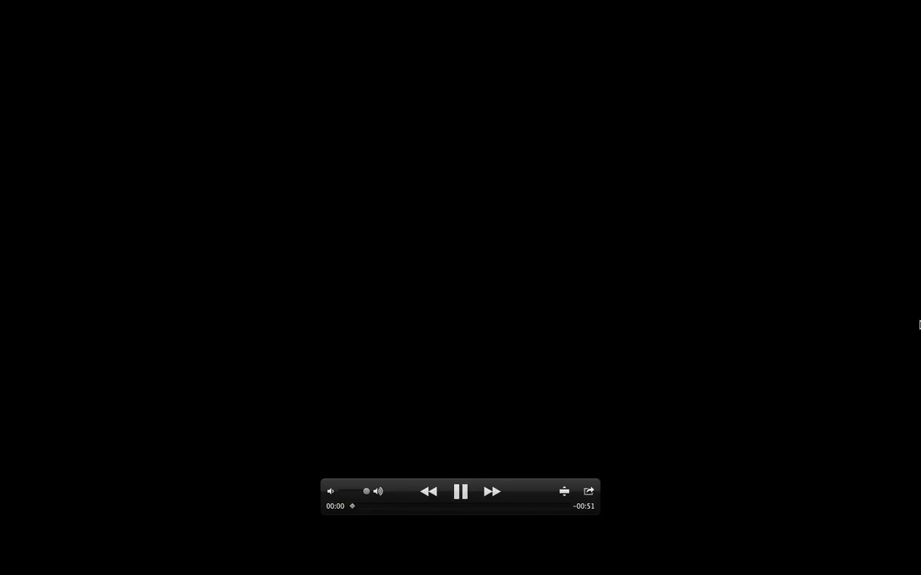
pyautogui.press('F12')
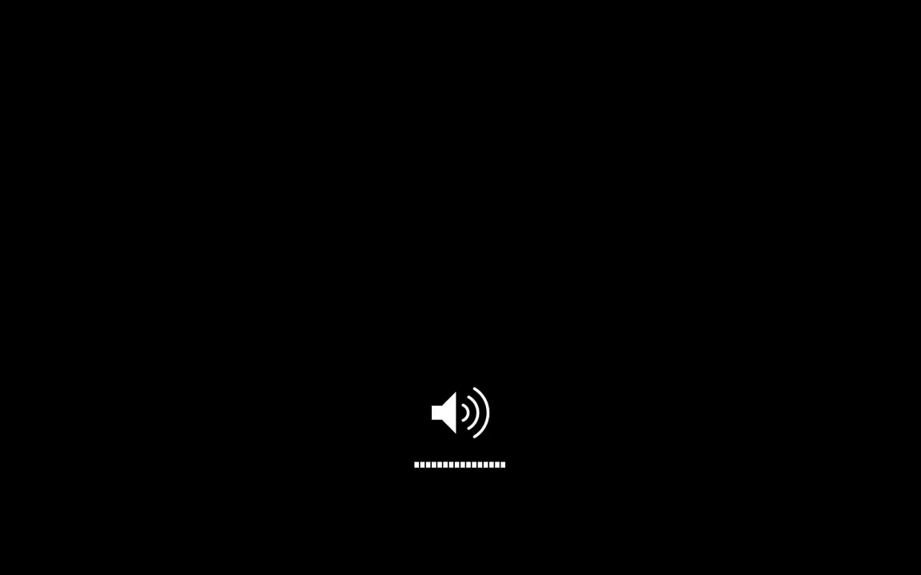